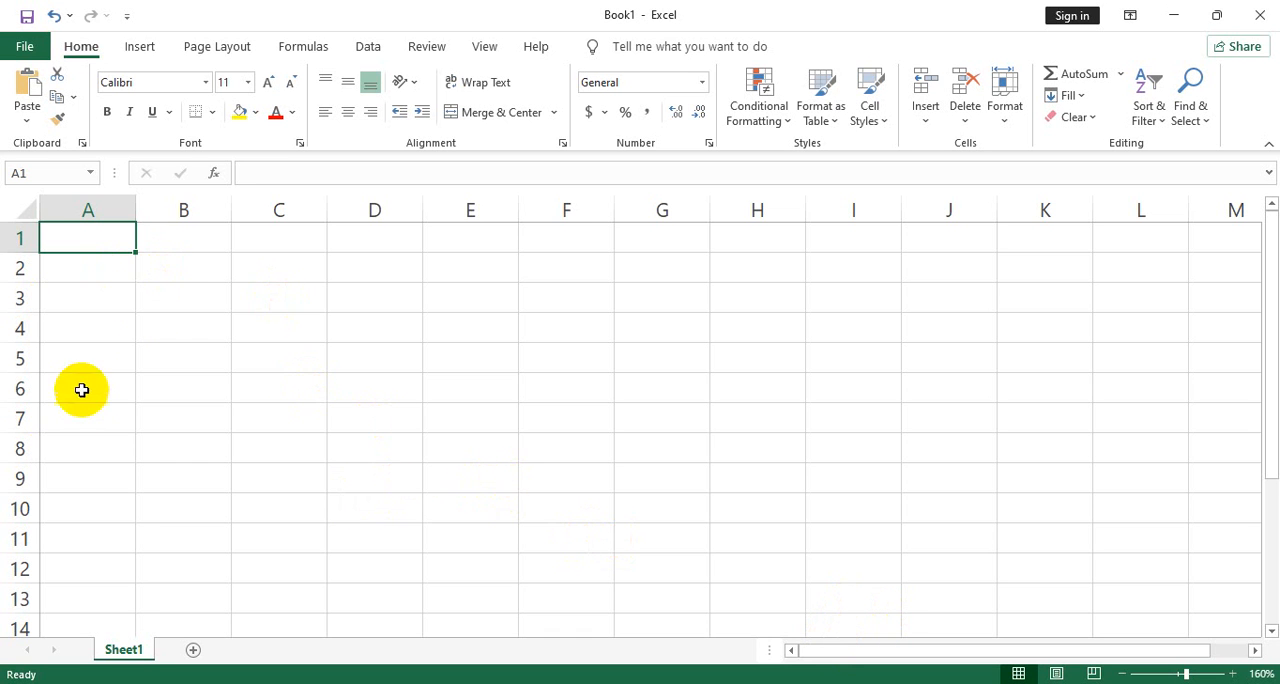
pyautogui.click(88, 210)
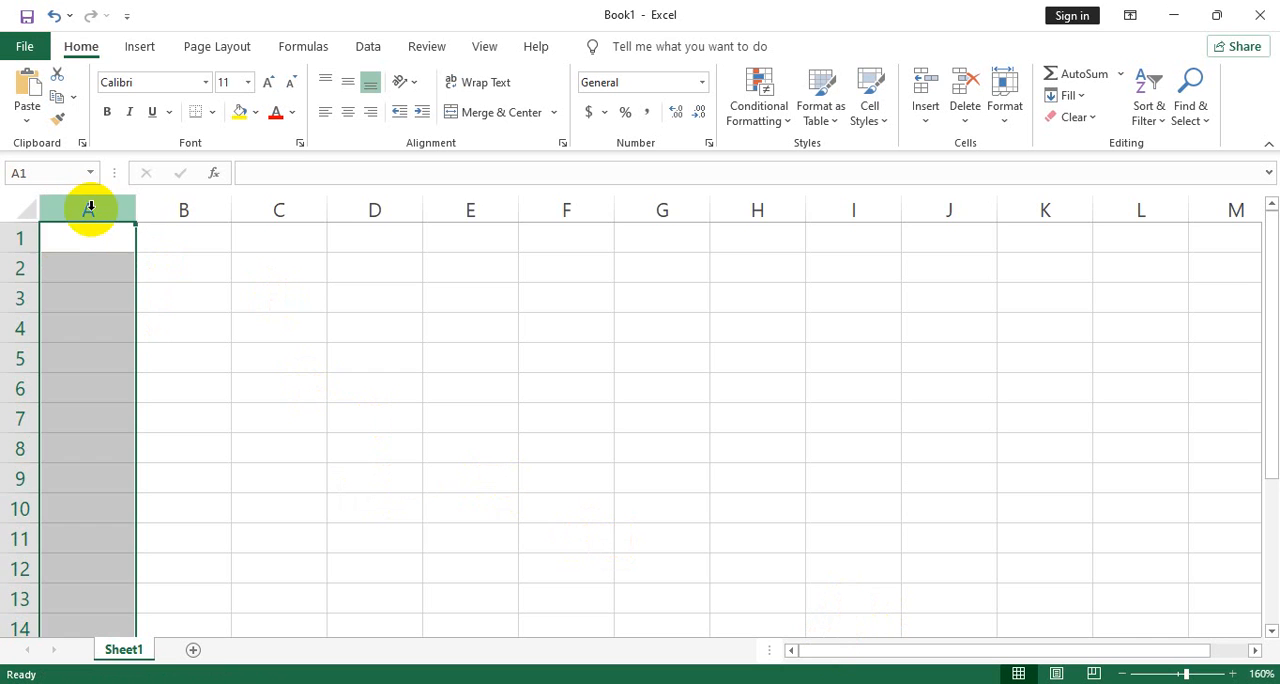
pyautogui.click(12, 238)
pyautogui.click(207, 250)
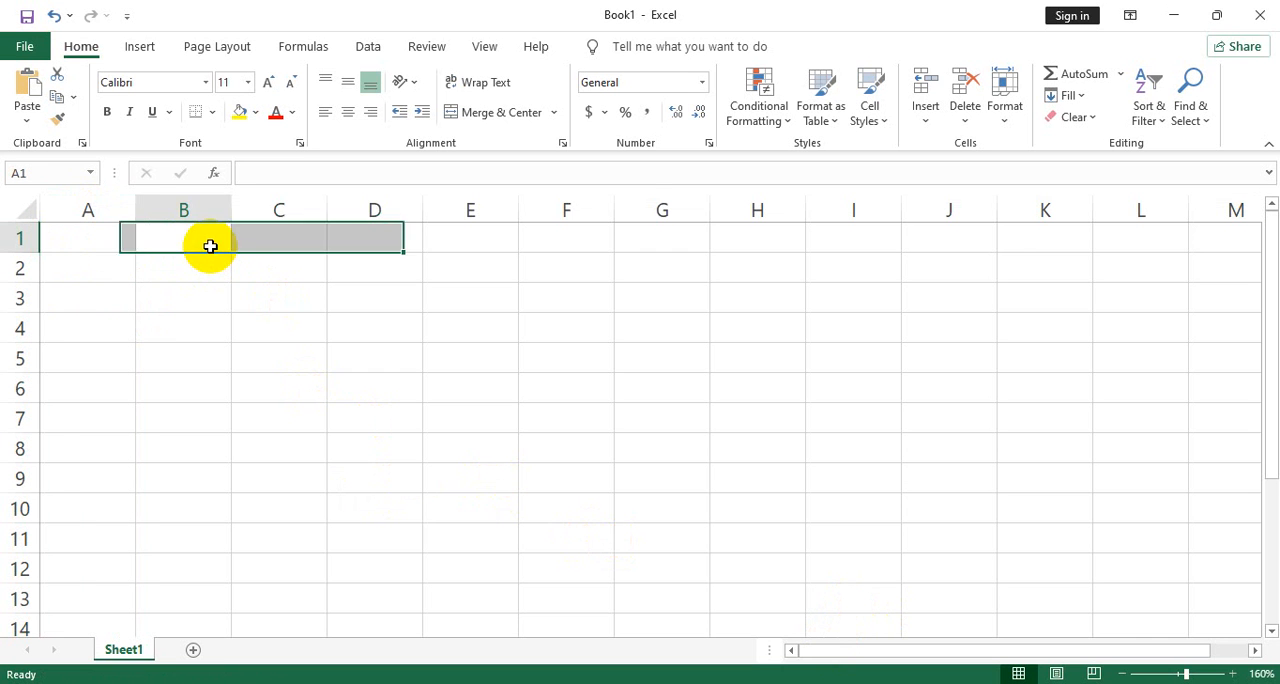
pyautogui.press('Left')
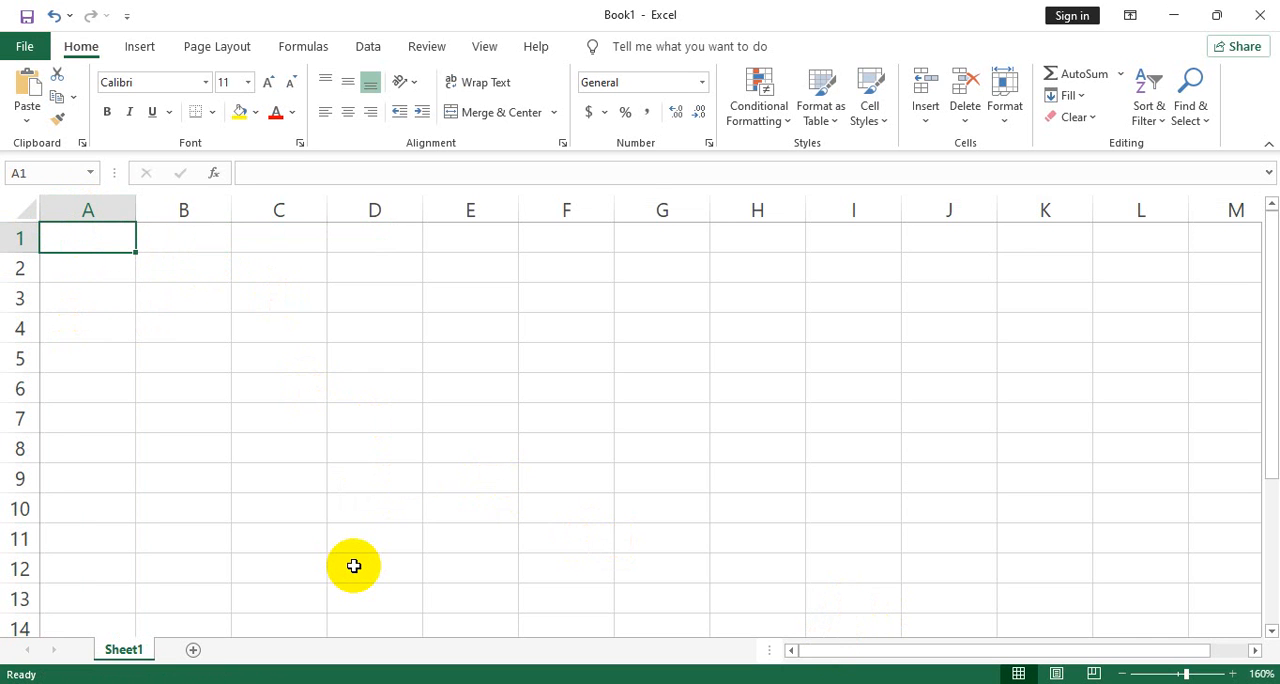
# - Enter the column heading "Serial No" in cell A1
pyautogui.write('Se')
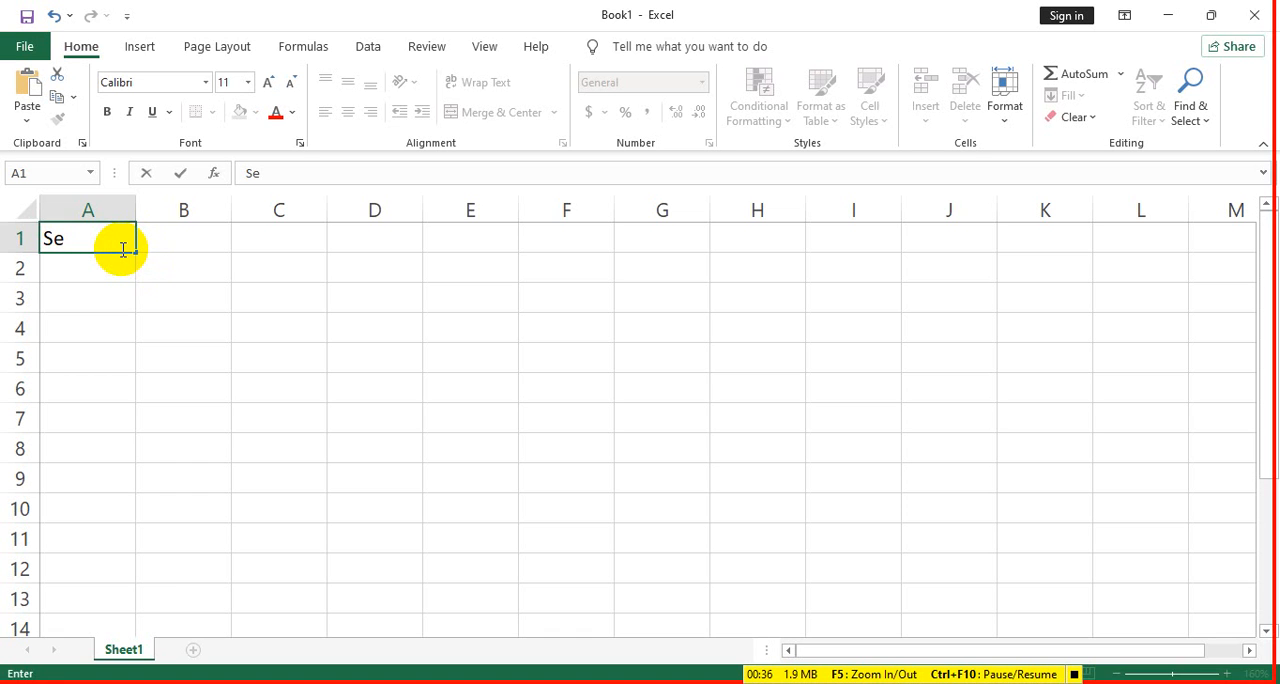
pyautogui.write('ri')
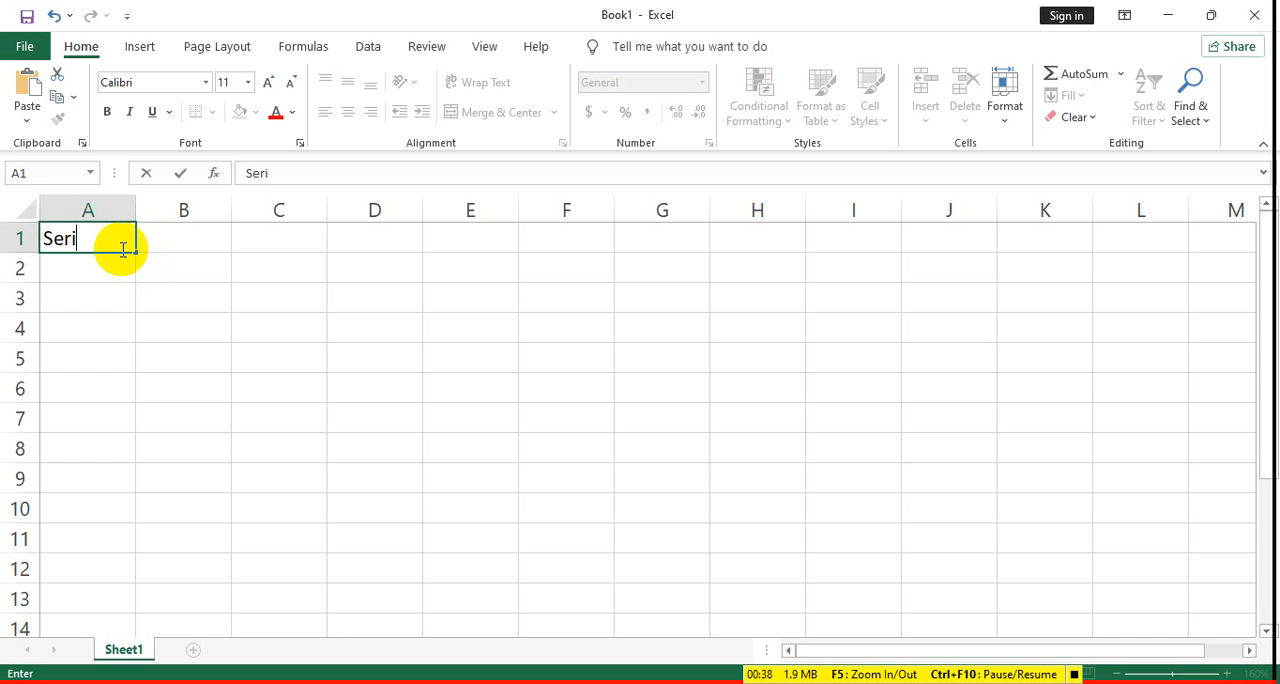
pyautogui.write('al Ni')
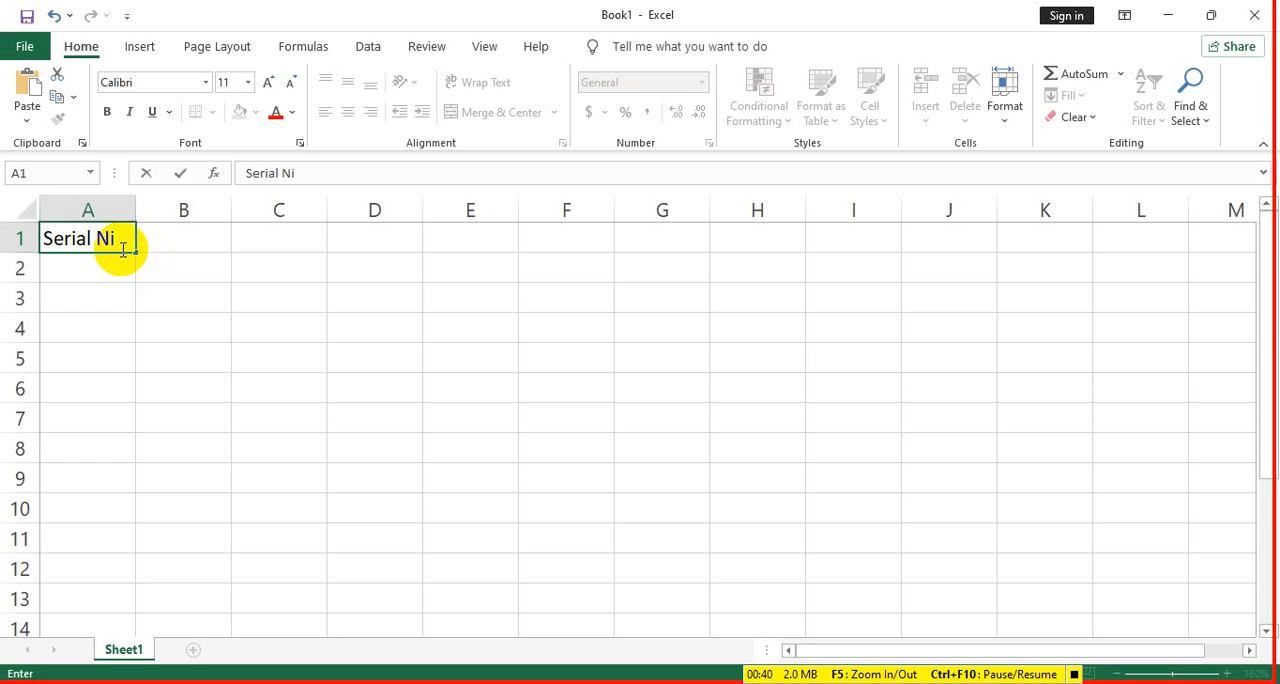
pyautogui.press('BackSpace')
pyautogui.write('o.')
pyautogui.press('Tab')
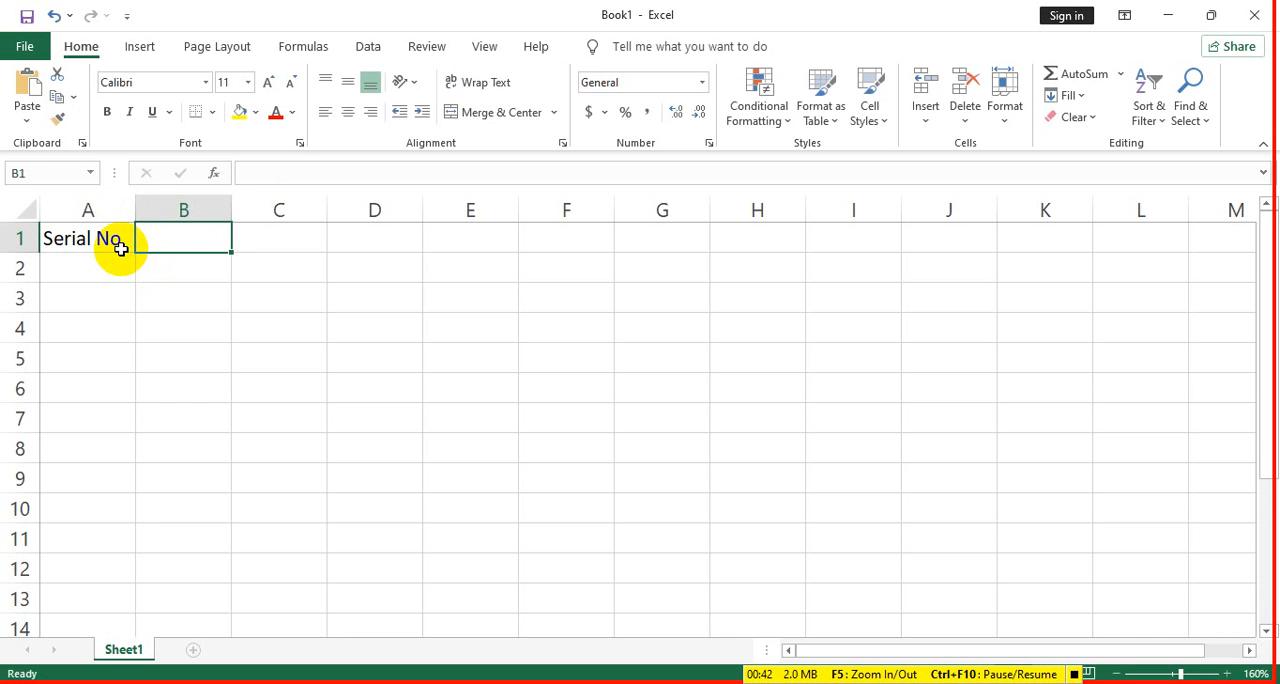
# - Enter the column headings "Name" in B1 and "Position" in C1
pyautogui.write('Name')
pyautogui.press('Tab')
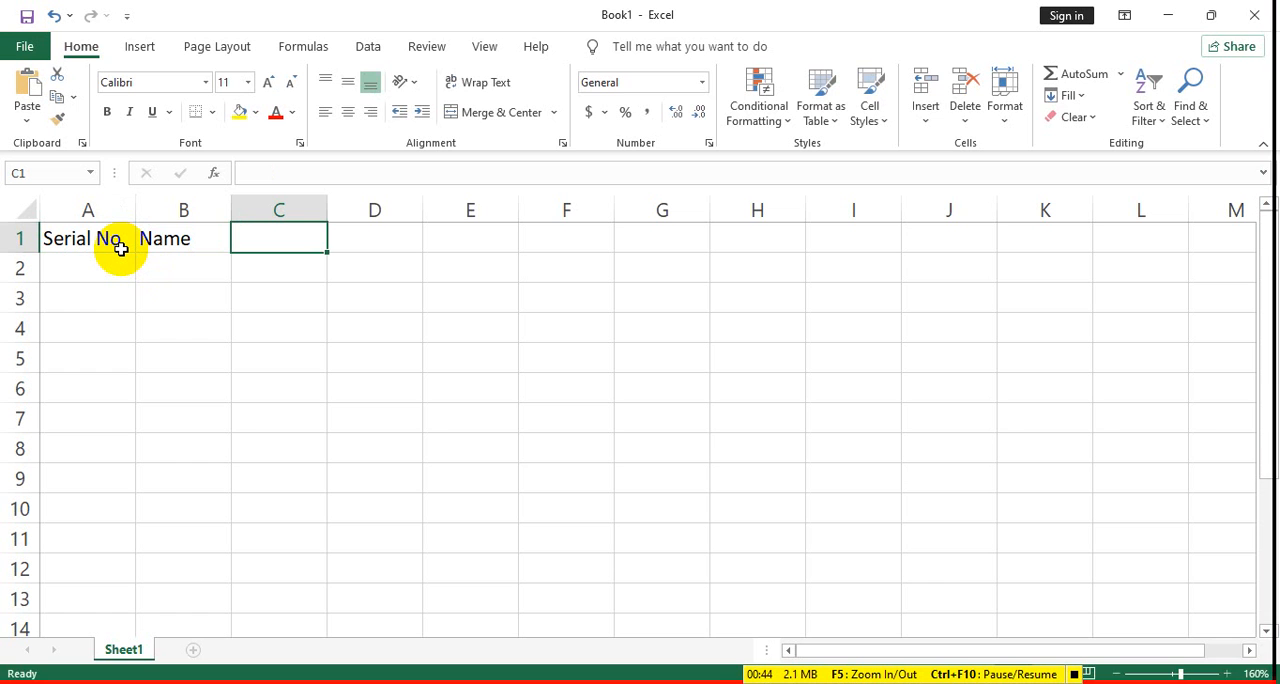
pyautogui.write('Po')
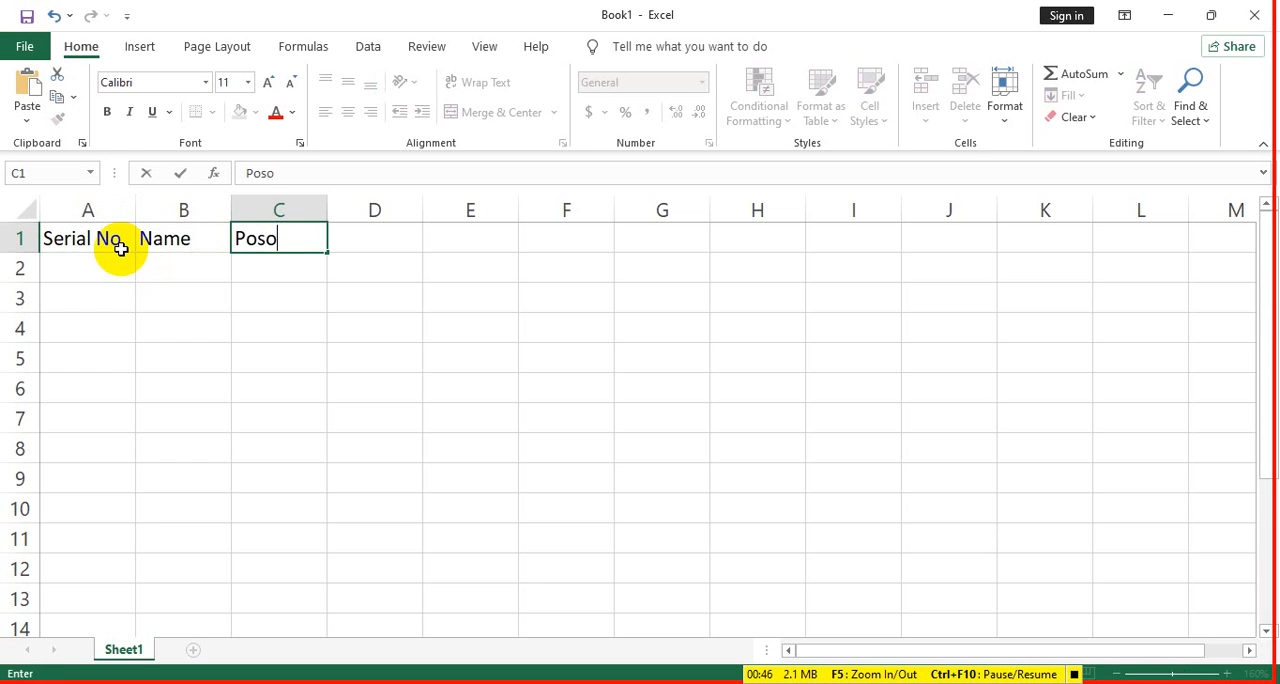
pyautogui.write('sition')
pyautogui.press('Tab')
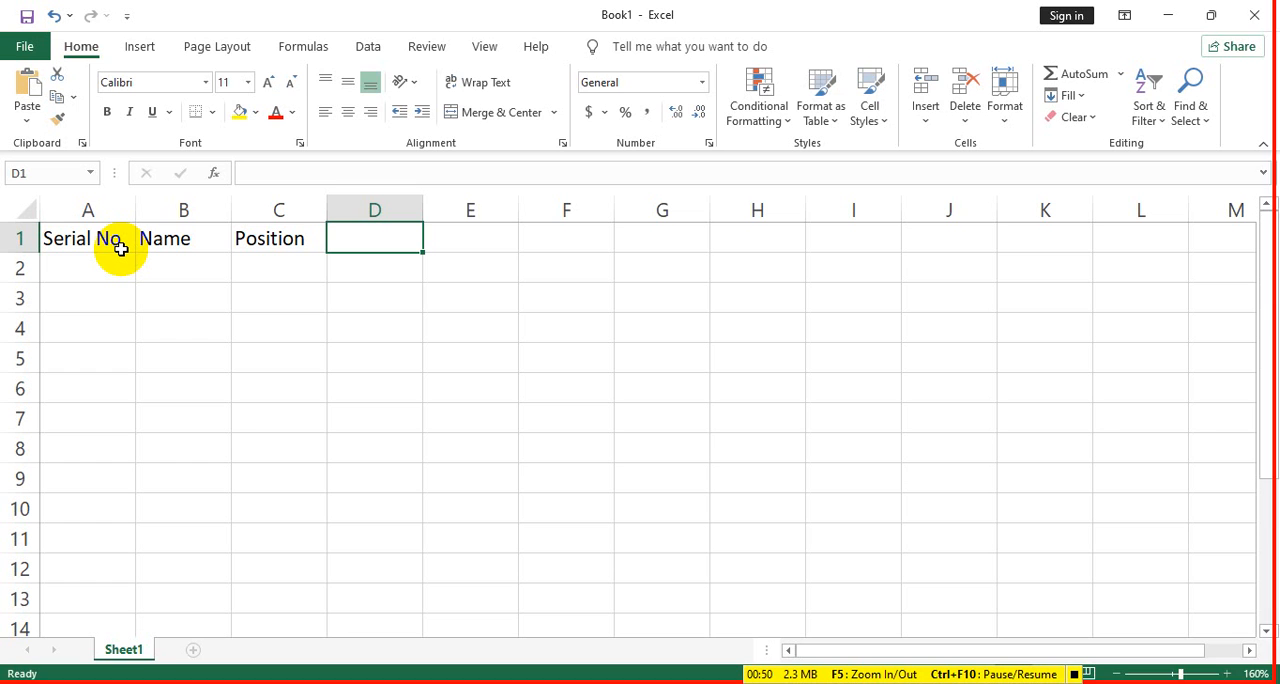
# - Enter the column headings "Sales Tk" in D1 and "Commission" in E1
pyautogui.write('Sa')
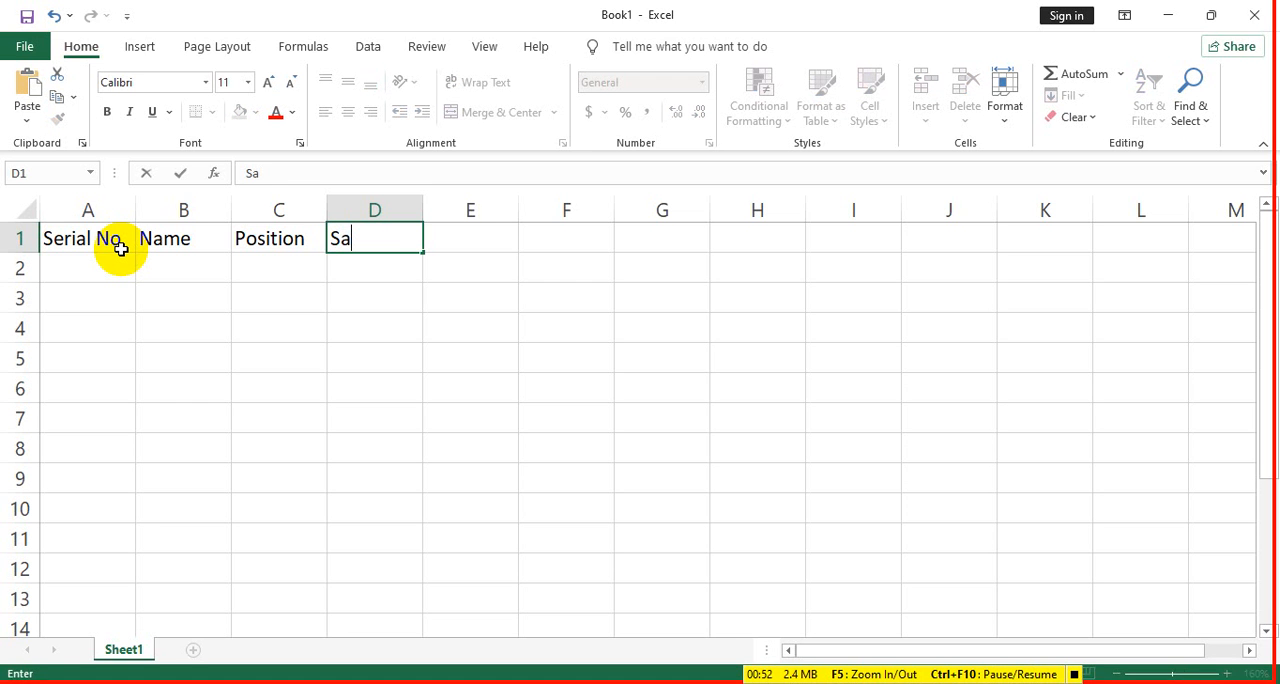
pyautogui.write('les Tk')
pyautogui.press('Tab')
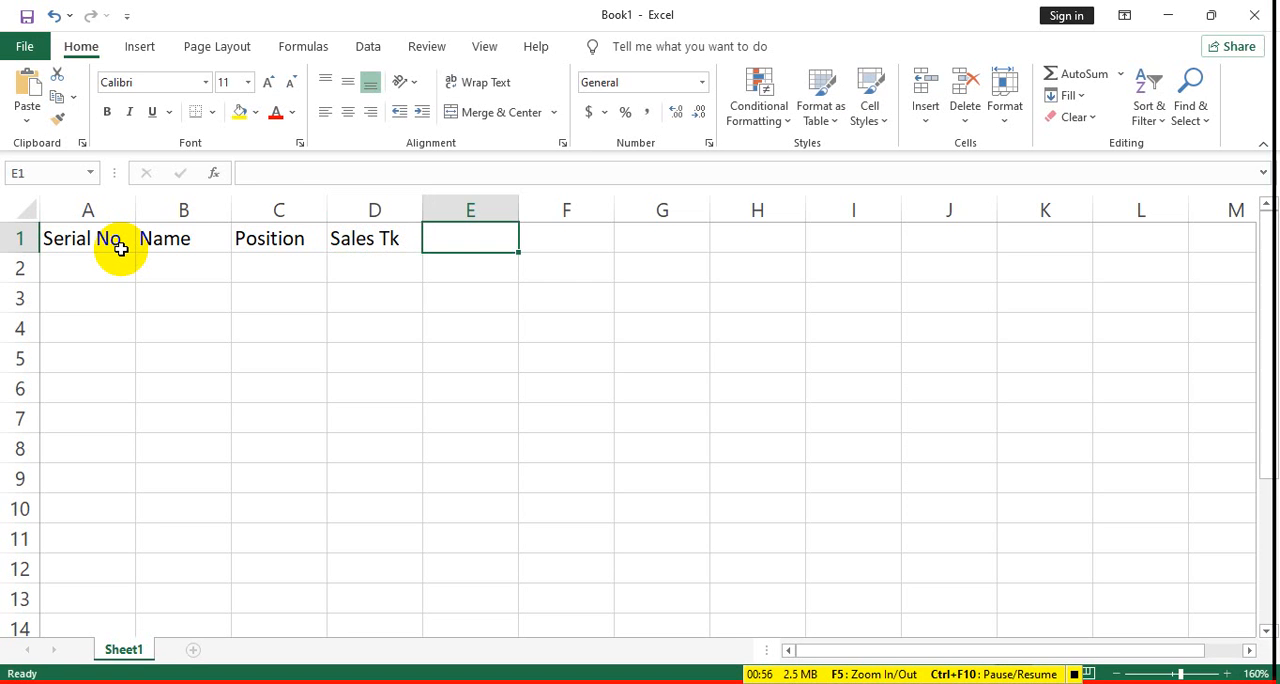
pyautogui.write('Comm')
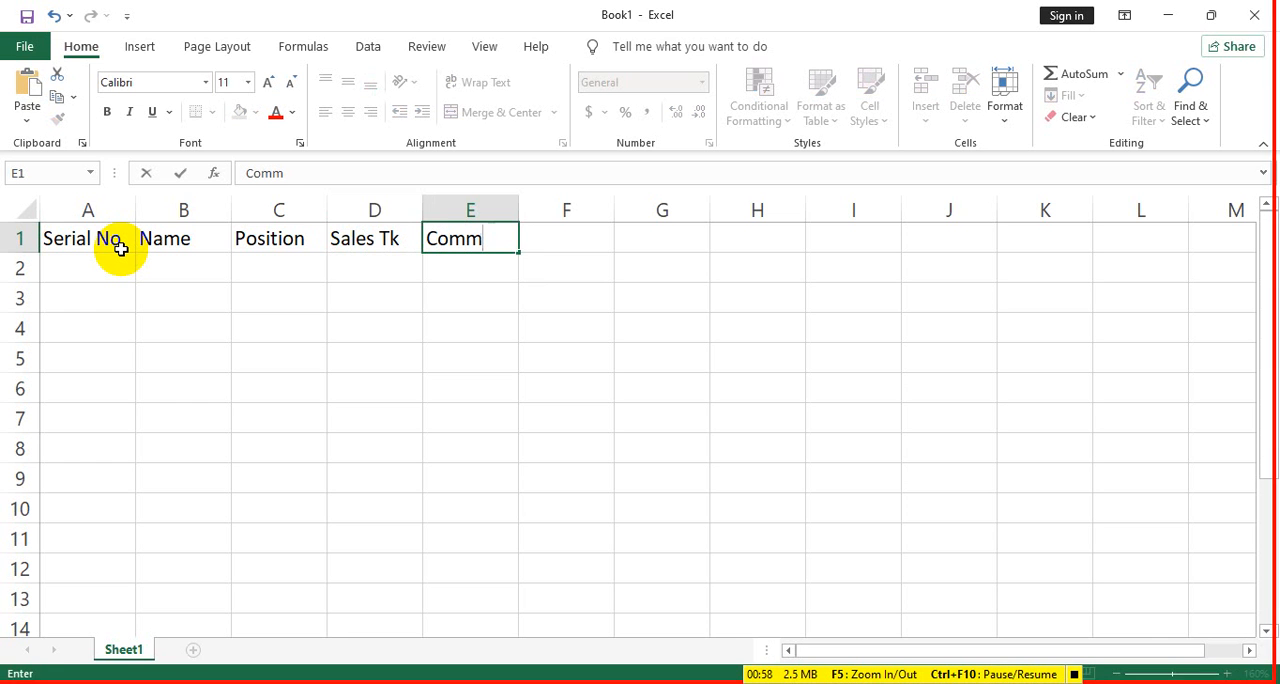
pyautogui.write('ission')
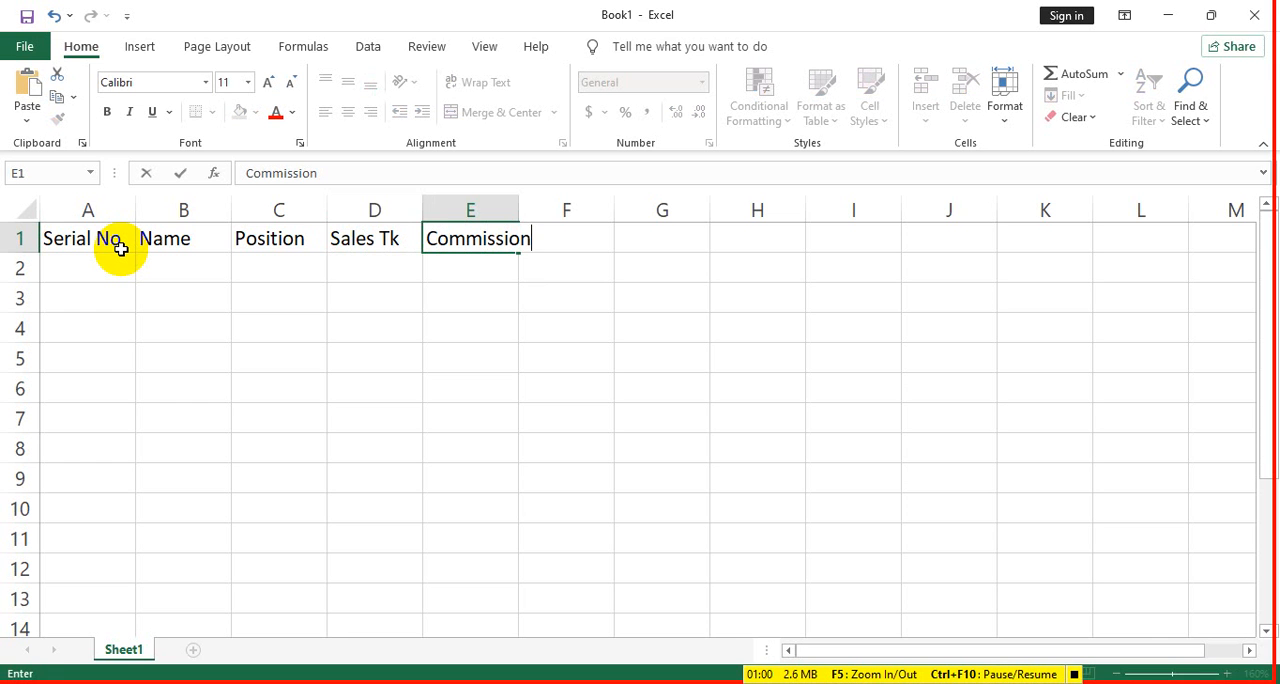
# - Widen column E so the Commission heading fits, and make column A slightly wider
pyautogui.click(512, 211)
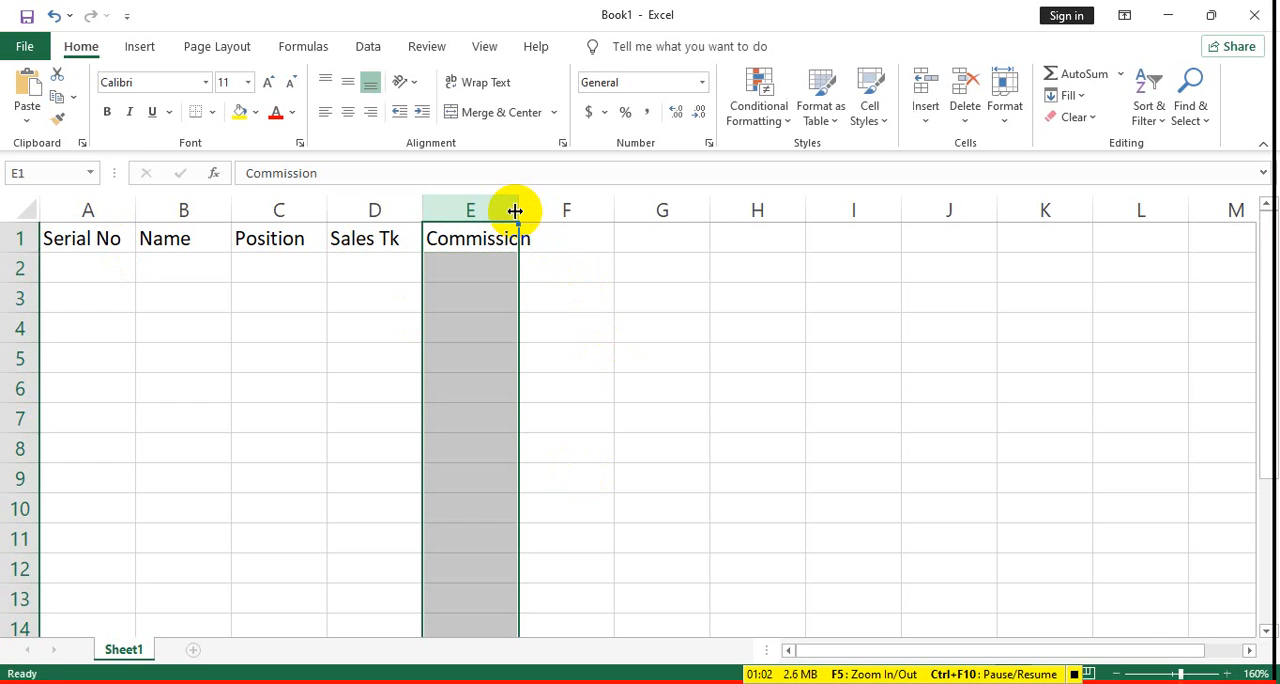
pyautogui.moveTo(517, 211); pyautogui.dragTo(537, 211)
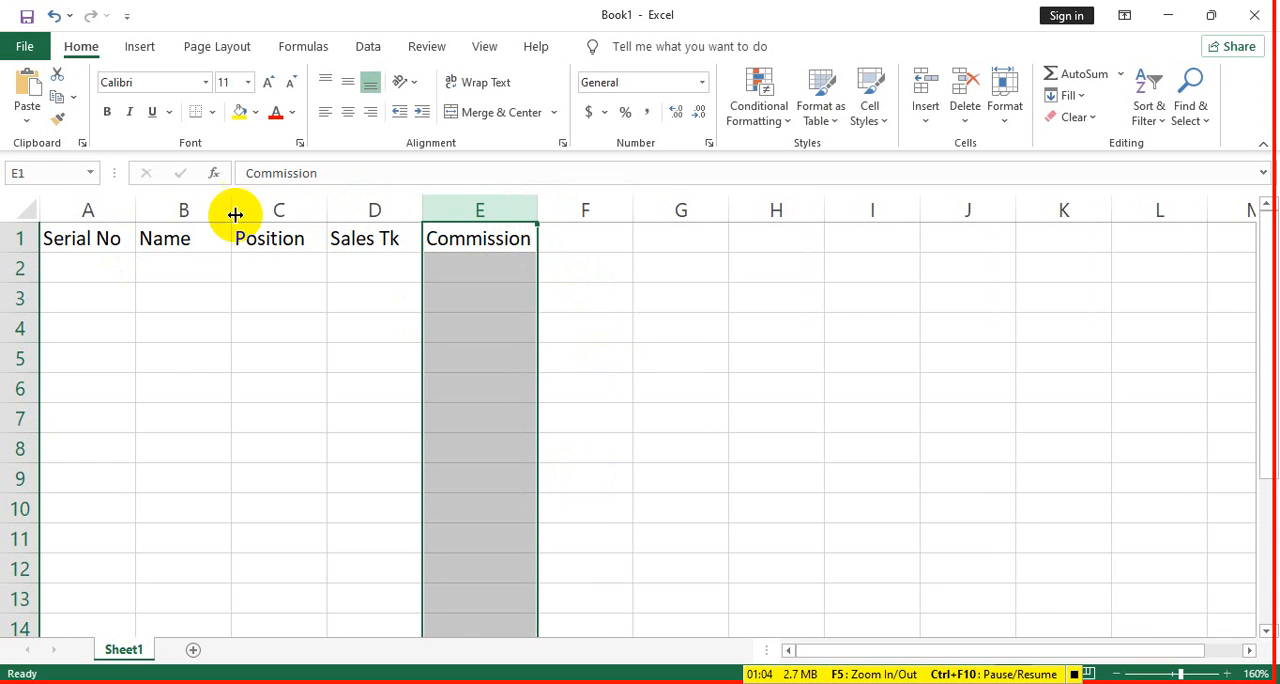
pyautogui.moveTo(136, 211); pyautogui.dragTo(139, 211)
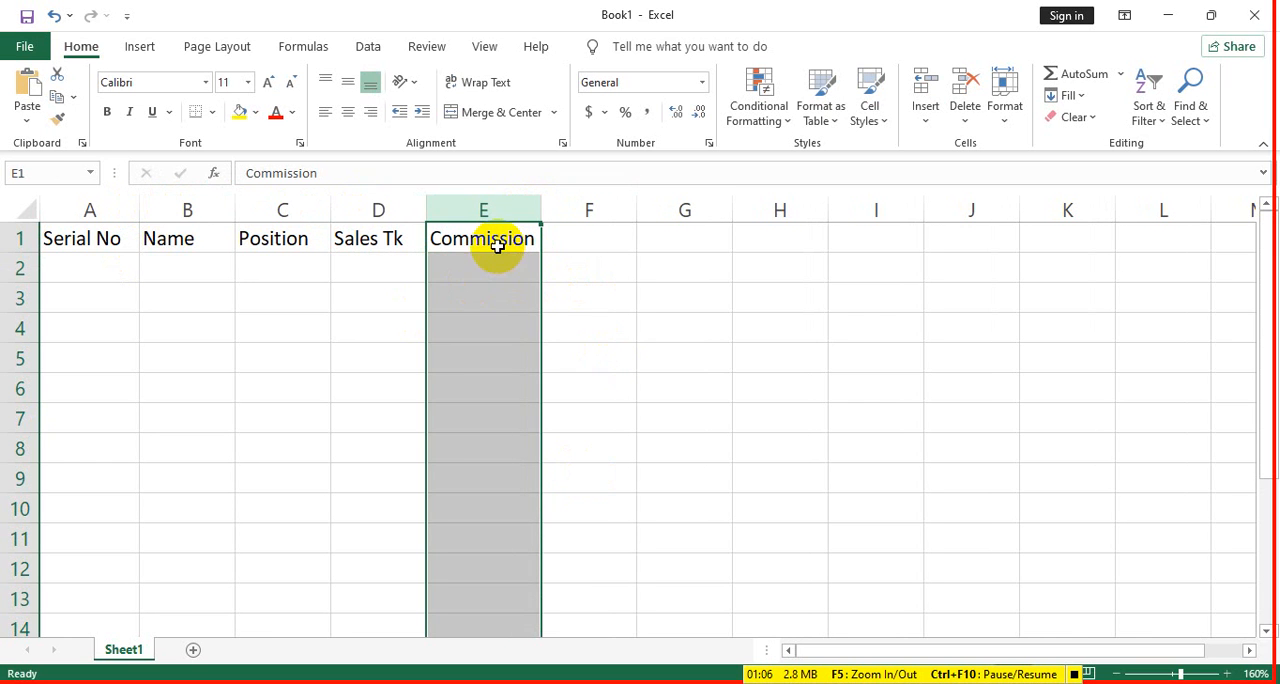
# - Centre the headings in A1:E1 horizontally and make them bold
pyautogui.moveTo(497, 245); pyautogui.dragTo(74, 243)
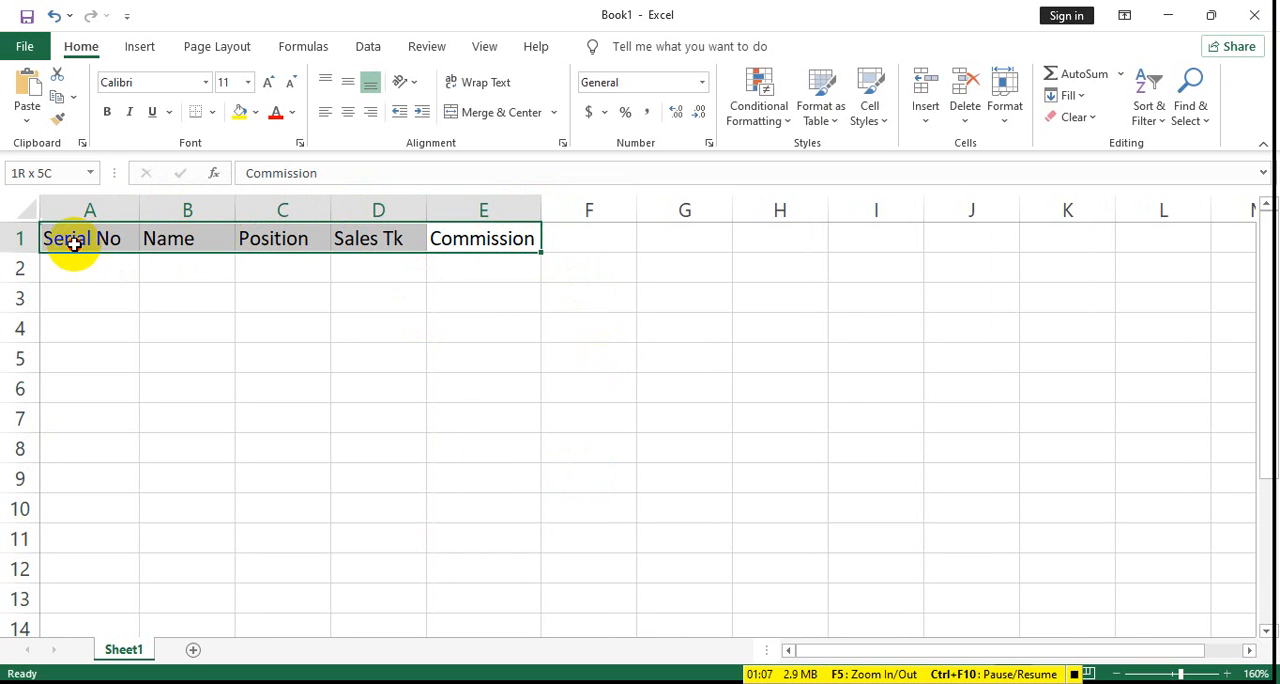
pyautogui.click(349, 115)
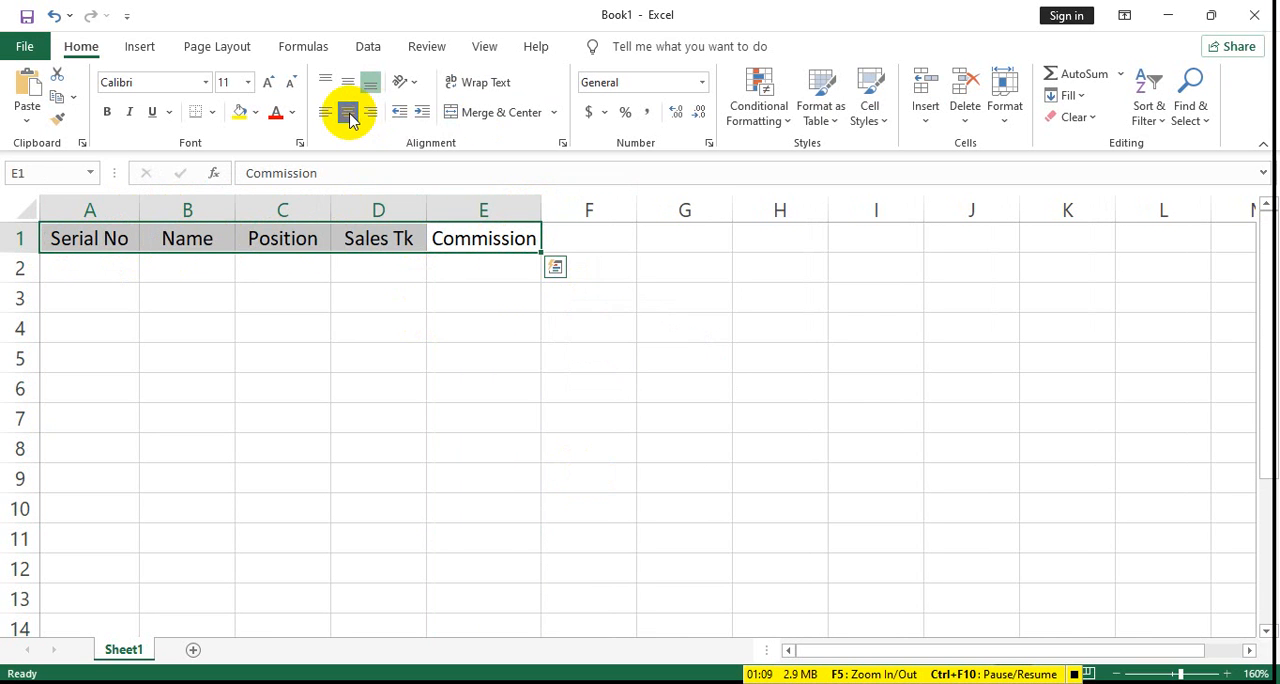
pyautogui.click(108, 112)
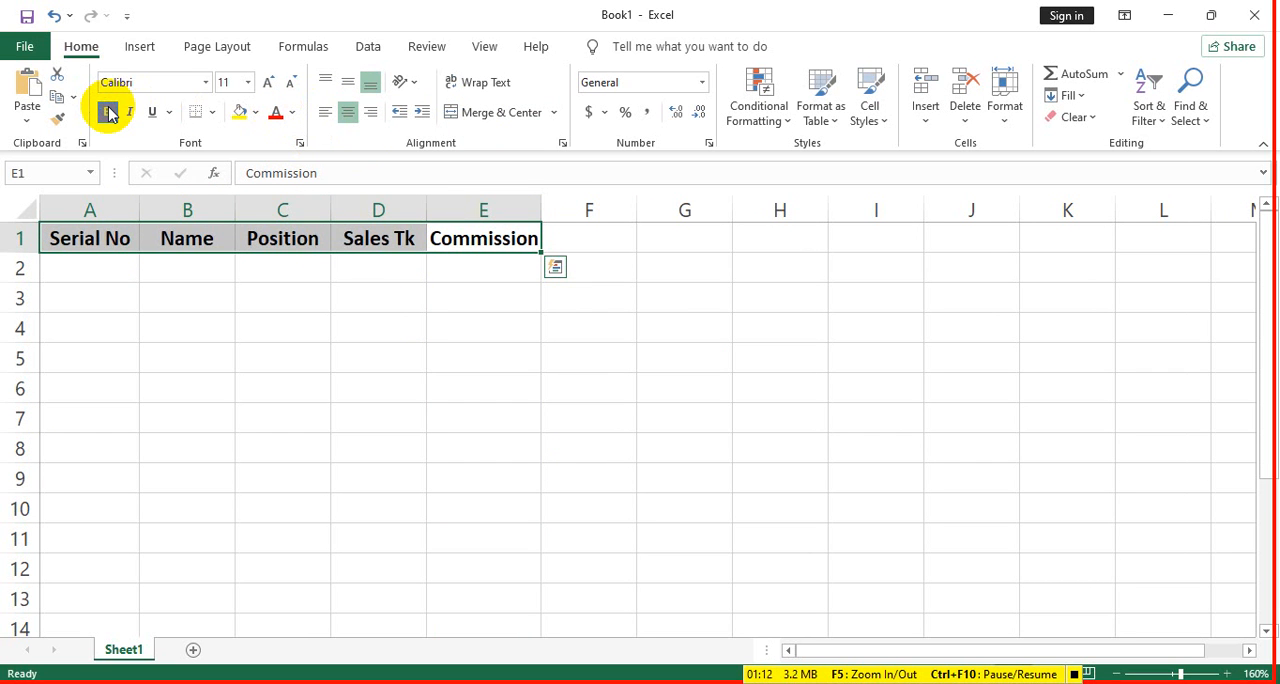
# - Fill the Serial No column with a number series from 1 to 10 in A2:A11
pyautogui.click(100, 263)
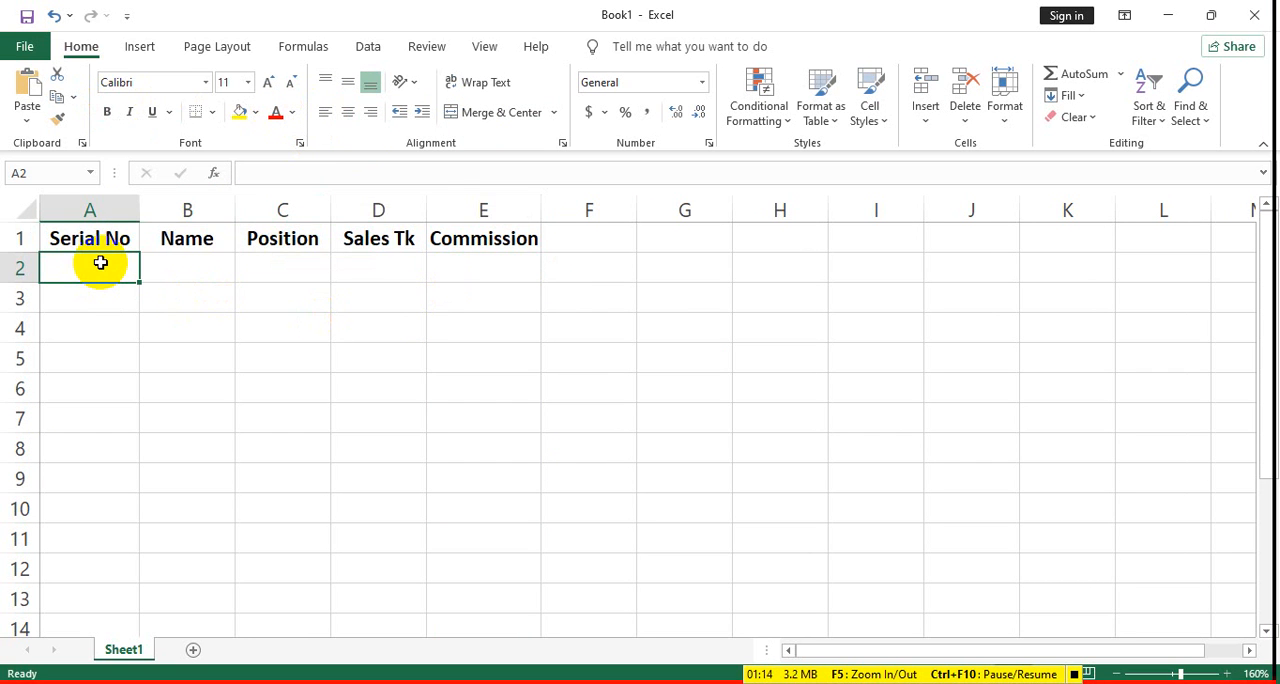
pyautogui.write('1')
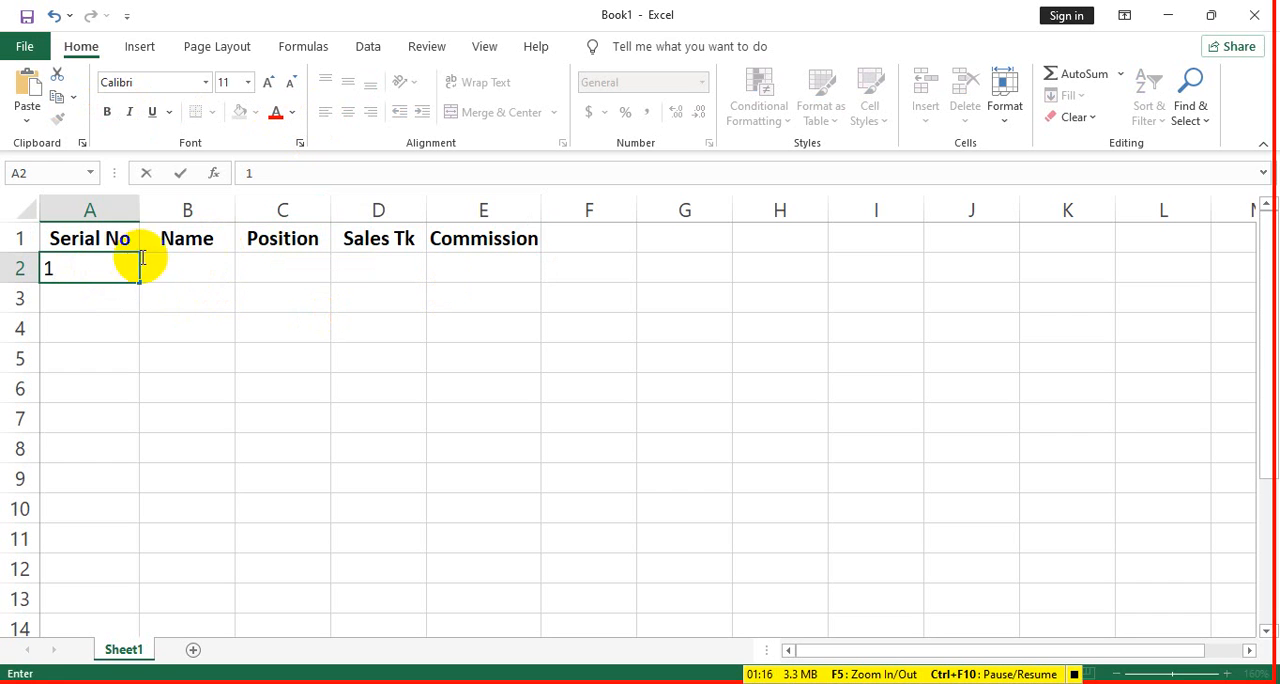
pyautogui.moveTo(140, 282); pyautogui.dragTo(146, 551)
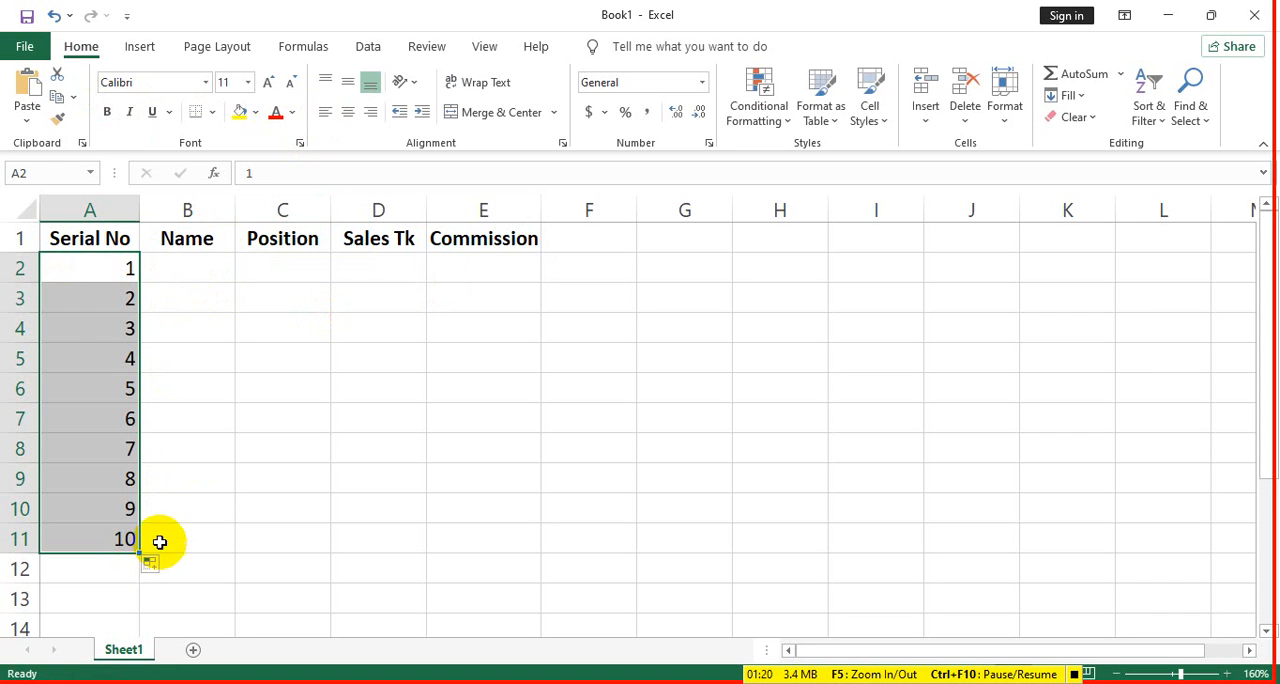
# - Enter the names of the first four salespeople in the Name column, cells B2:B5
pyautogui.click(188, 266)
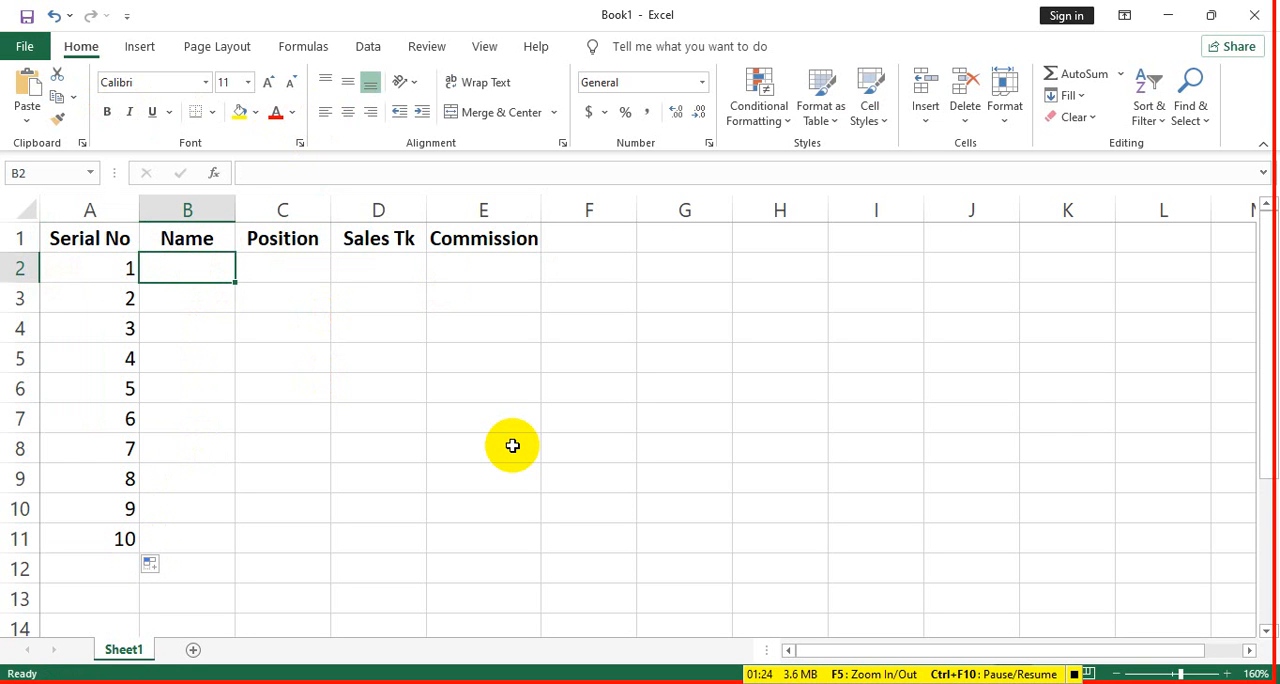
pyautogui.write('Rahil')
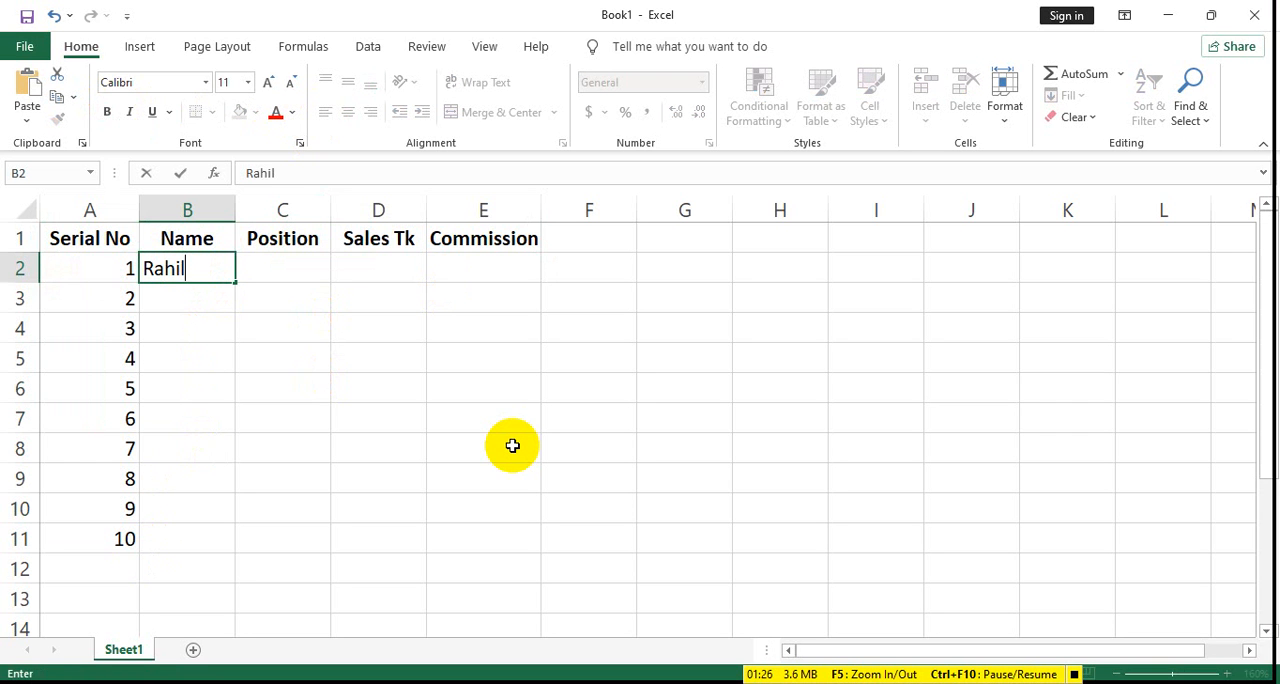
pyautogui.press('Return')
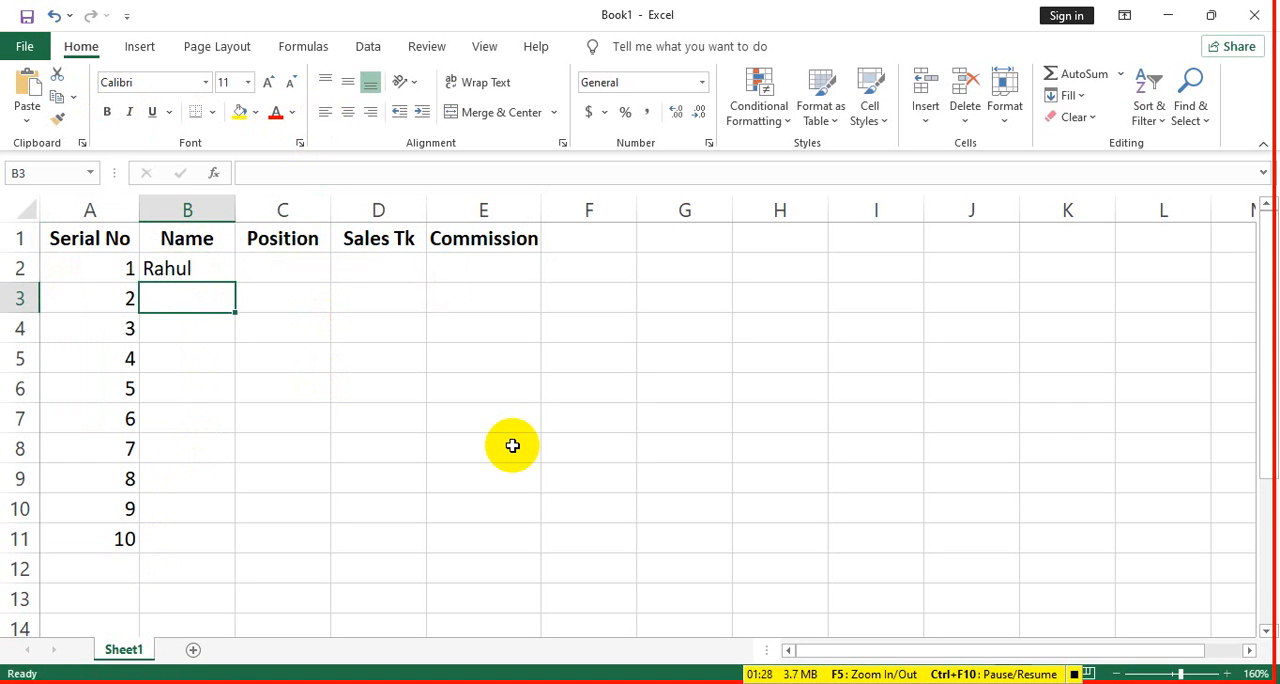
pyautogui.write('sarwar')
pyautogui.press('Return')
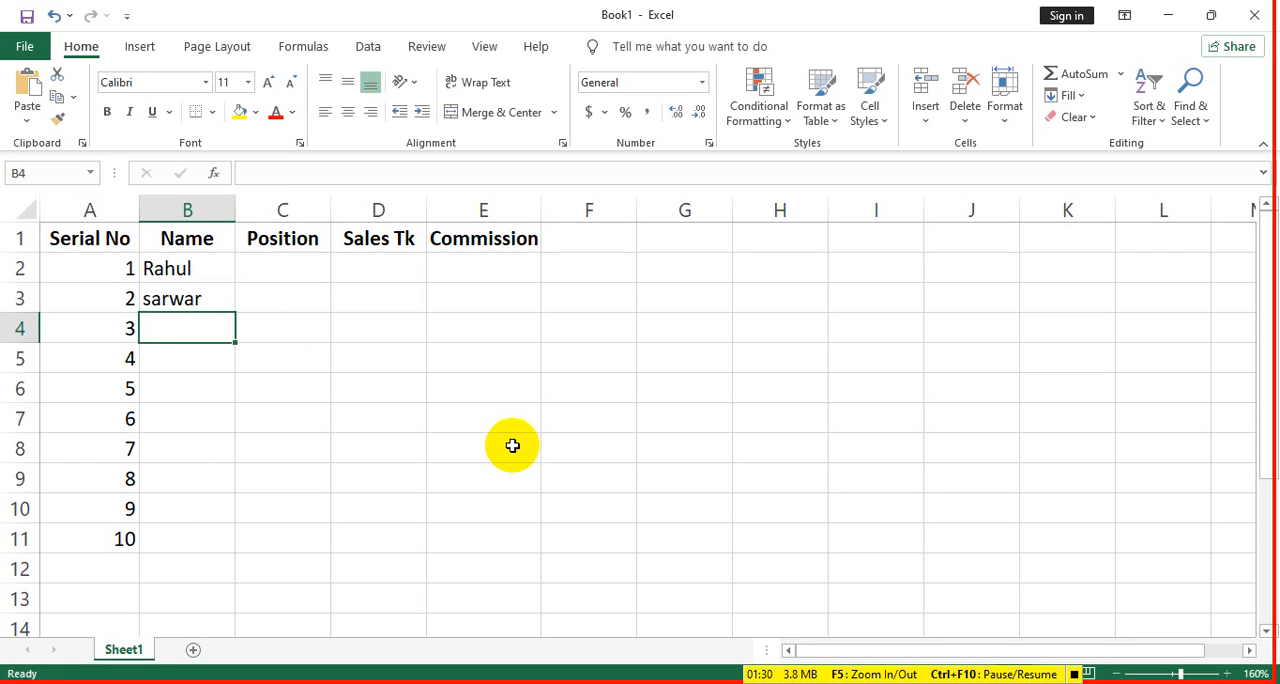
pyautogui.write('samim')
pyautogui.press('Return')
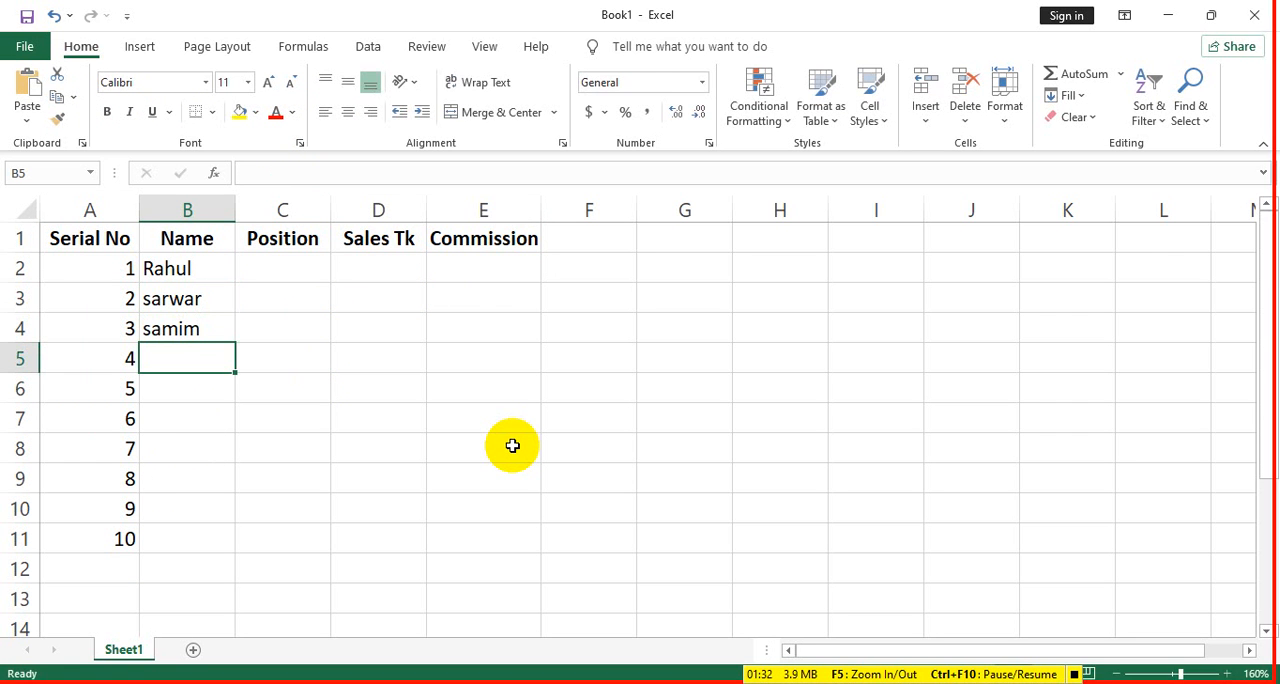
pyautogui.write('abid')
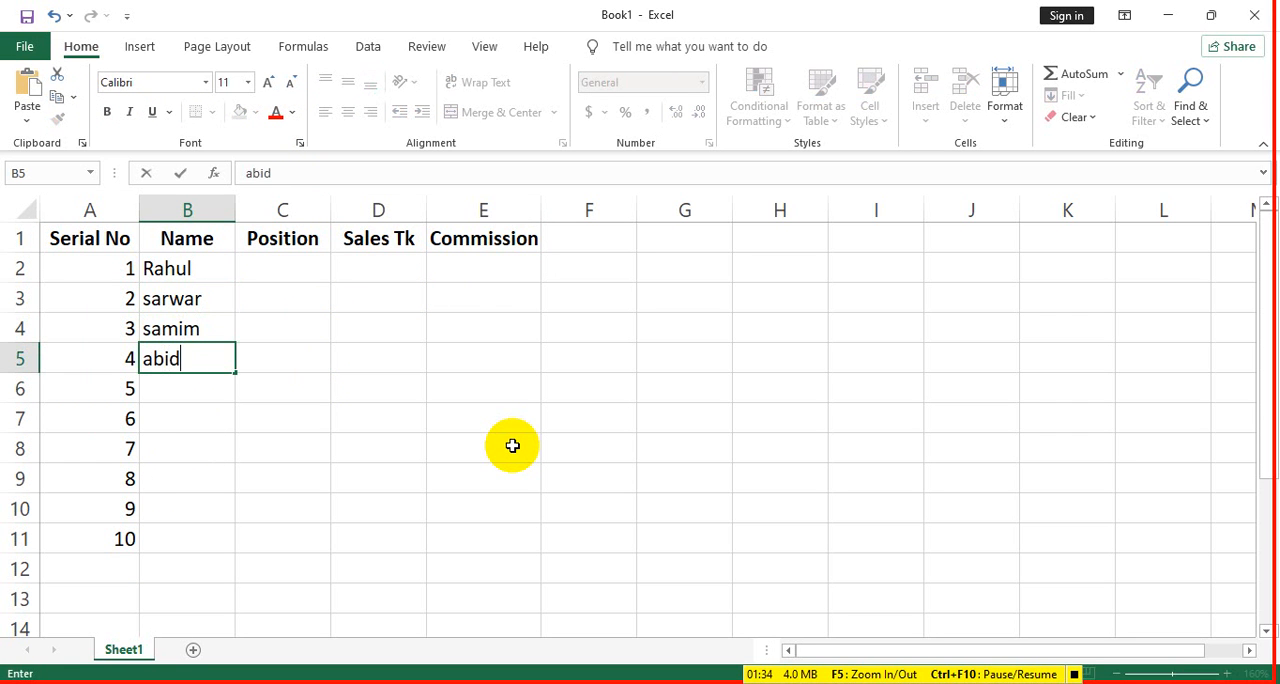
pyautogui.press('Return')
# - Enter three more people's names in the Name column for serial numbers 5 to 7, cells B6:B8
pyautogui.write('s')
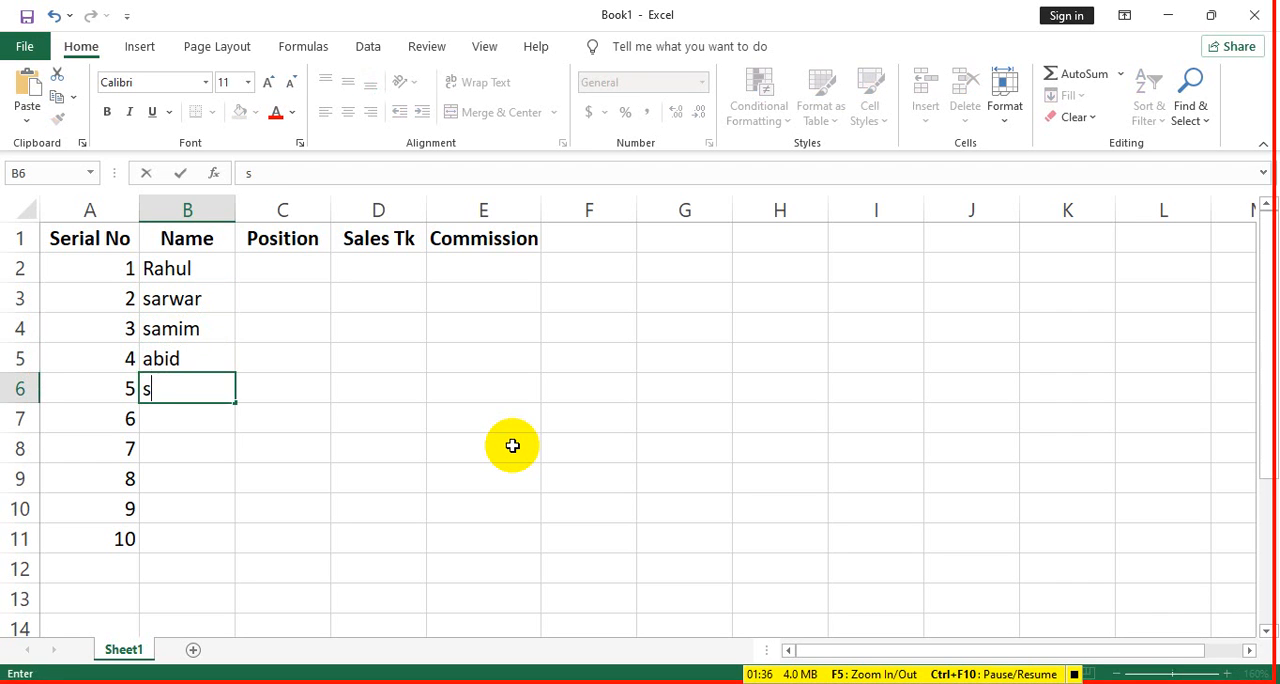
pyautogui.write('horon')
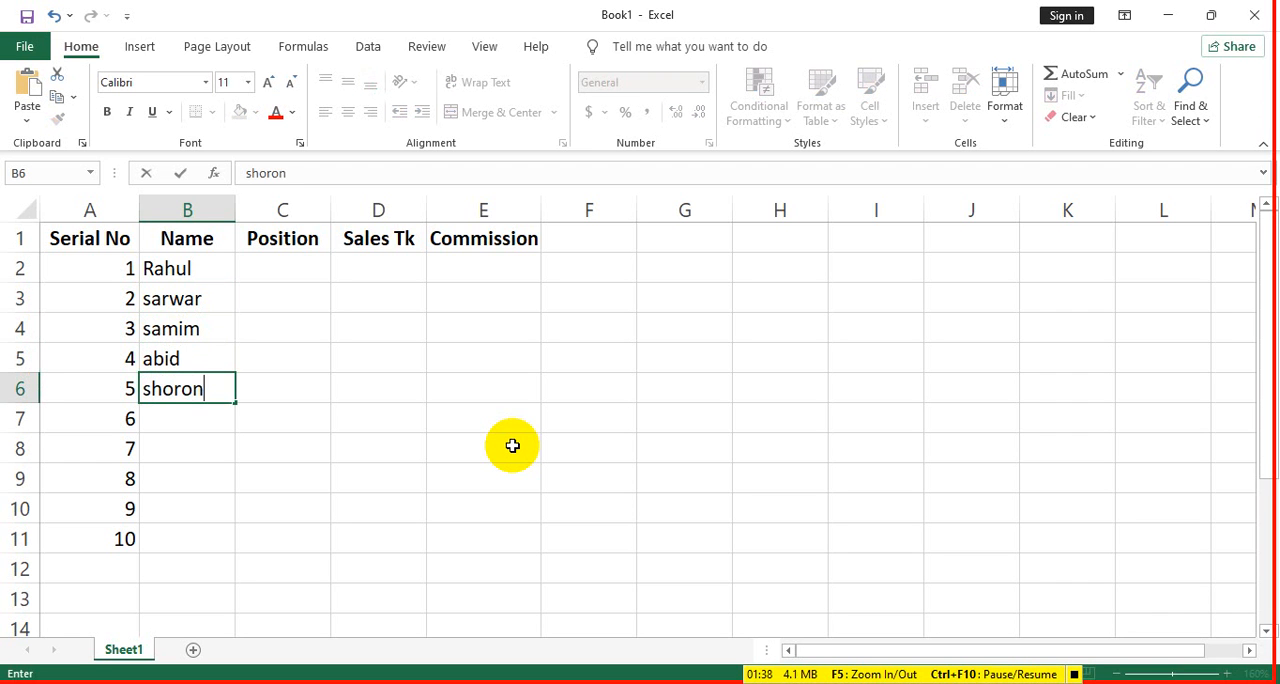
pyautogui.press('Return')
pyautogui.write('azh')
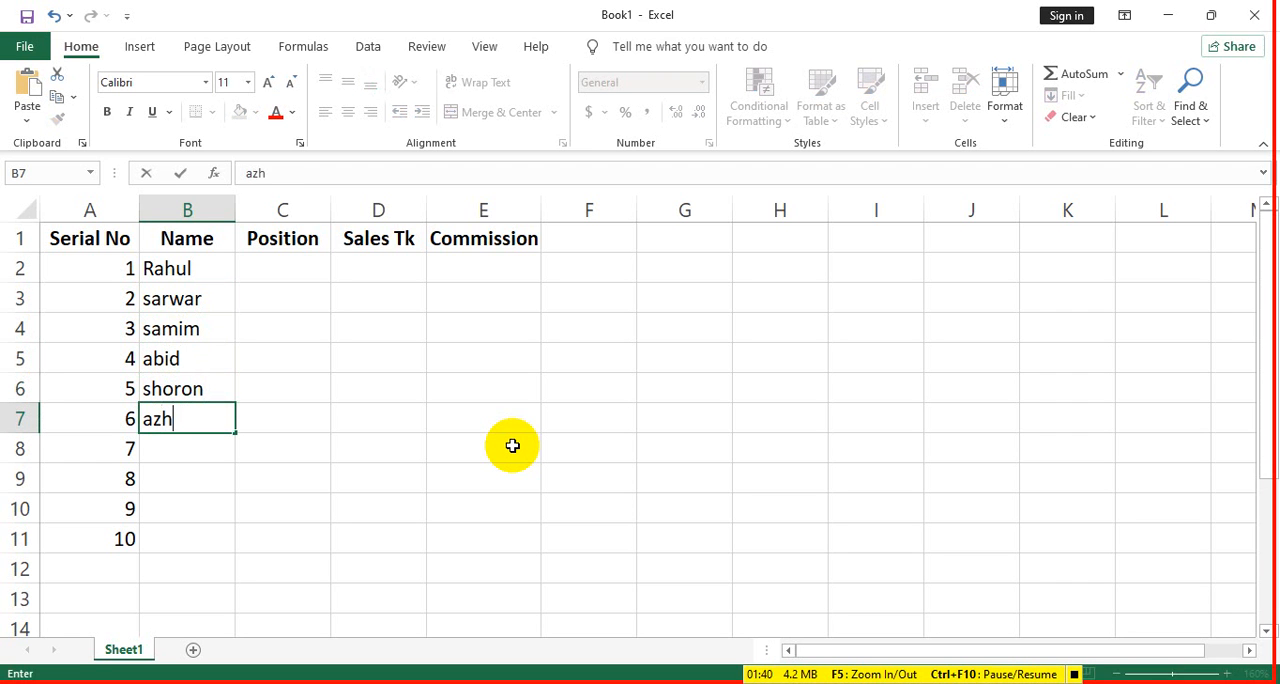
pyautogui.write('ar')
pyautogui.press('Return')
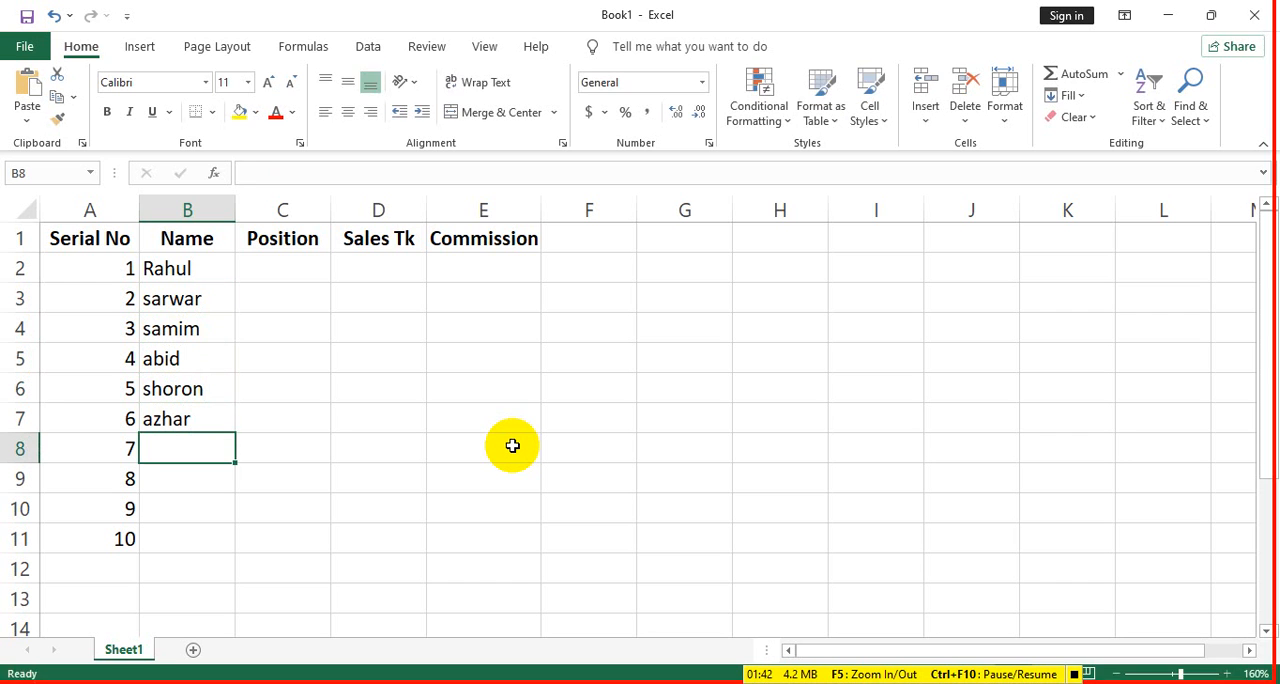
pyautogui.write('asraf')
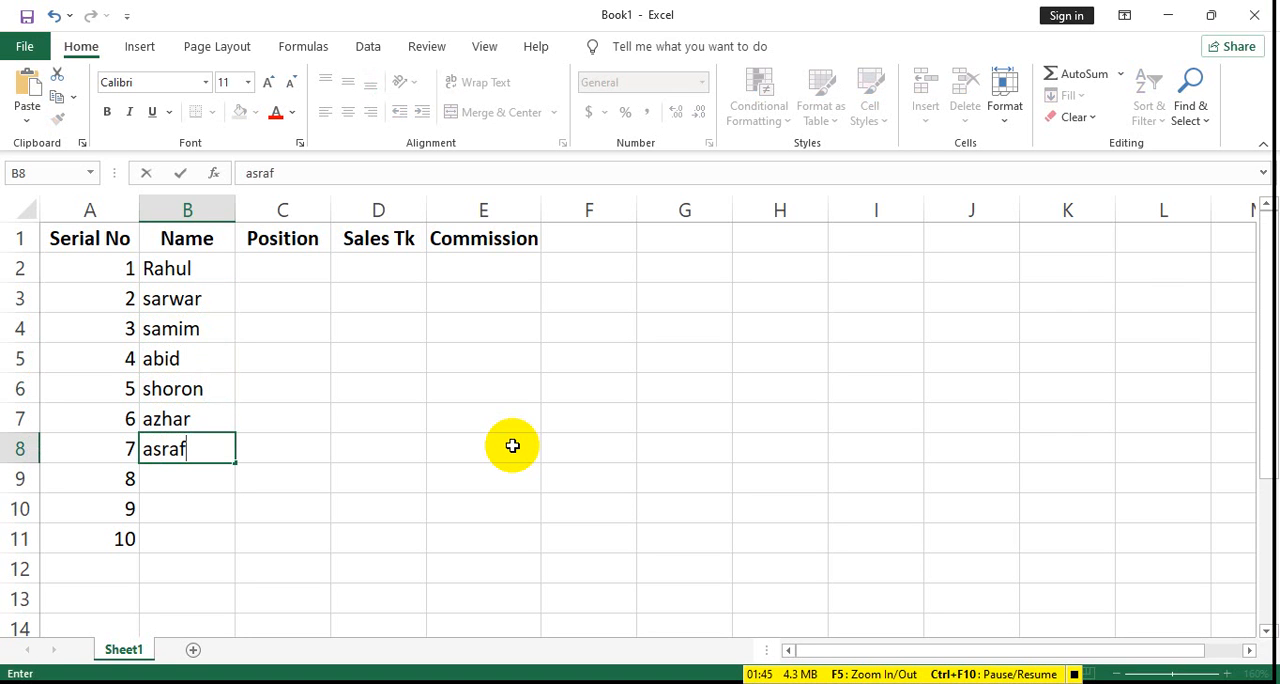
pyautogui.press('Return')
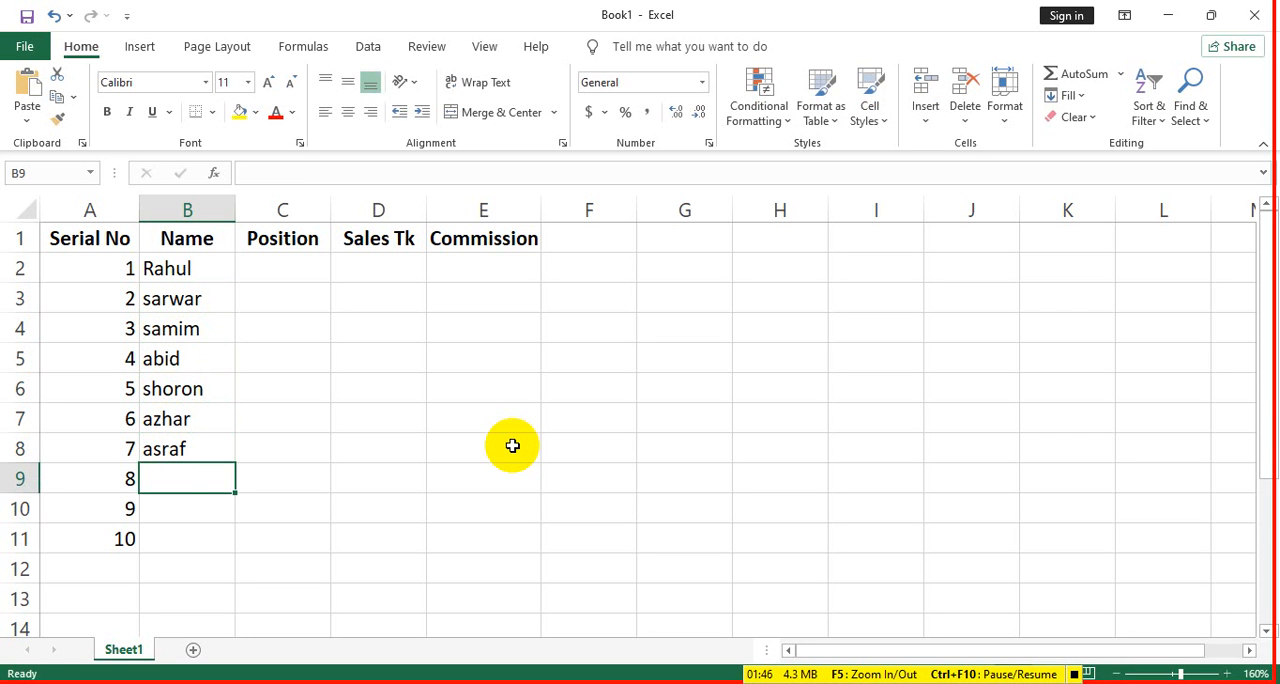
# - Enter the salesperson's name for serial number 8 in the Name column, cell B9
pyautogui.write('r')
pyautogui.press('BackSpace')
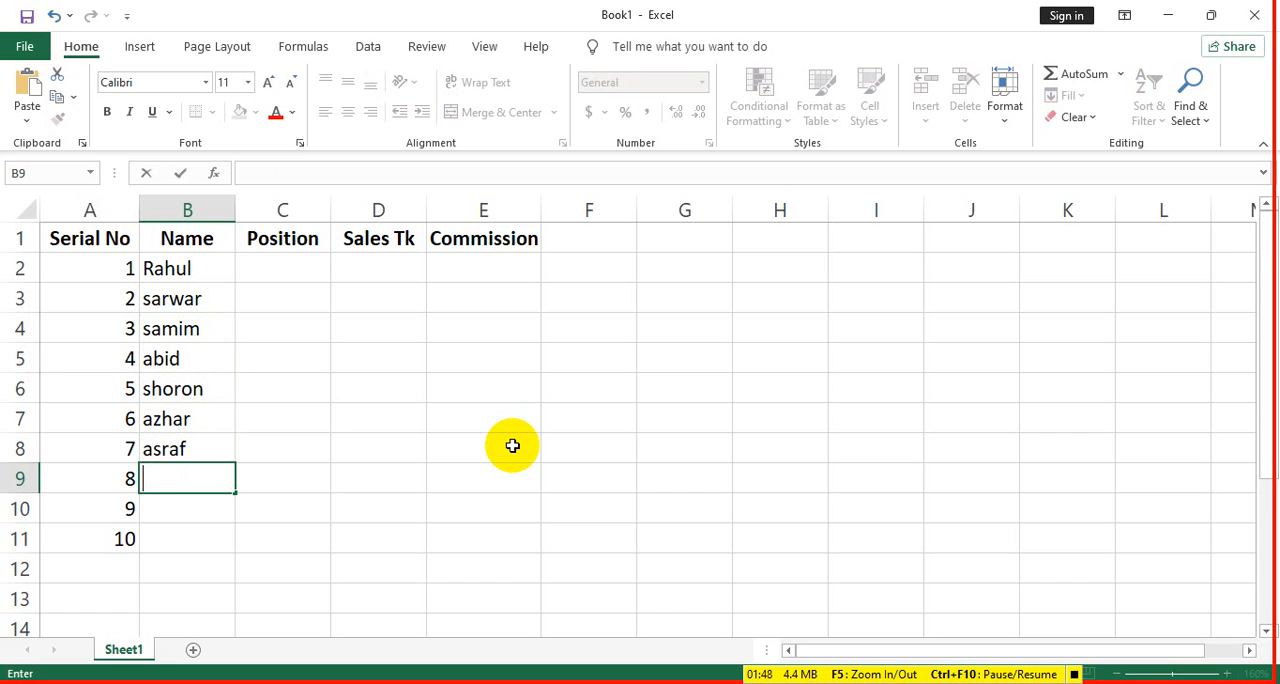
pyautogui.write('farabi')
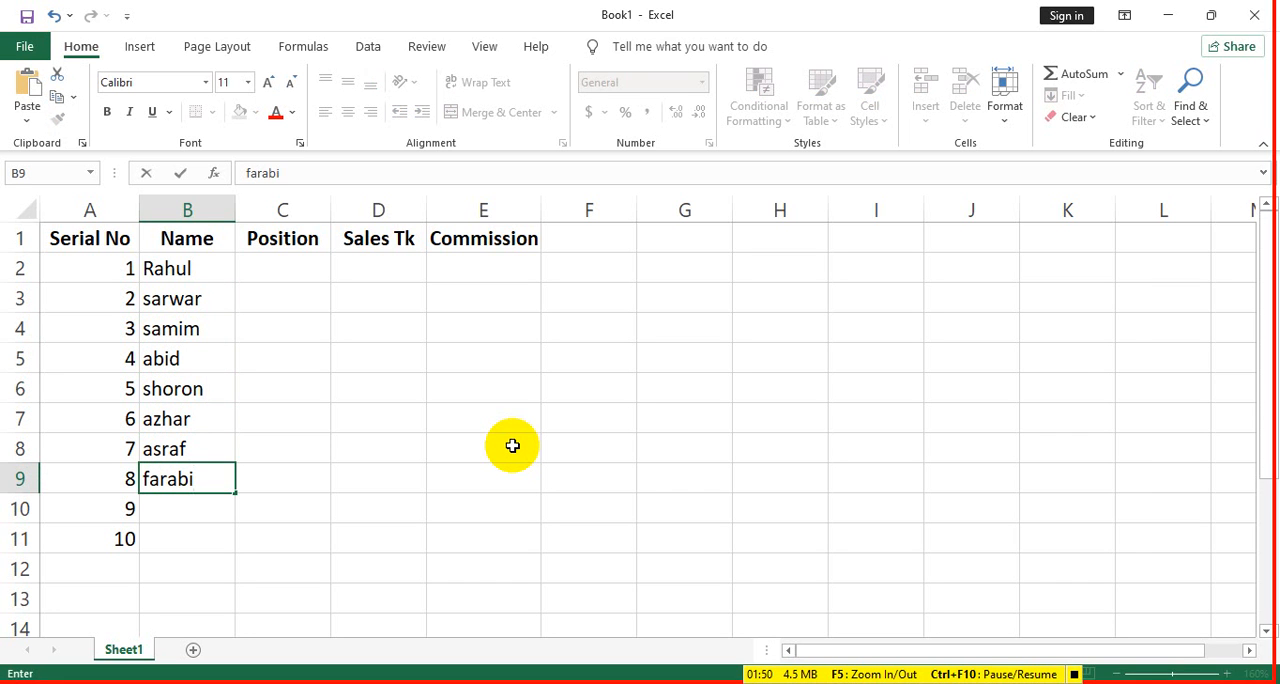
pyautogui.press('Return')
# - Enter the last two salespeople's names for serial numbers 9 and 10 in cells B10:B11
pyautogui.write('rahul')
pyautogui.press('BackSpace')
pyautogui.press('BackSpace')
pyautogui.press('BackSpace')
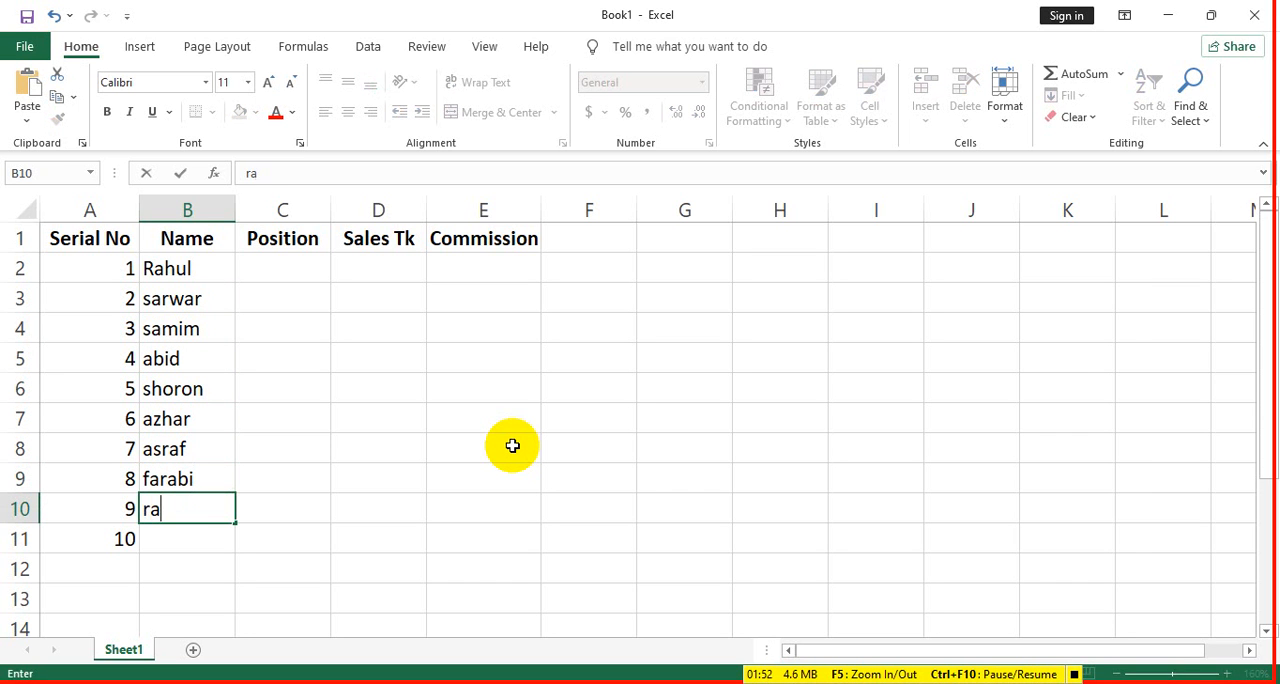
pyautogui.press('BackSpace')
pyautogui.press('BackSpace')
pyautogui.write('pappu')
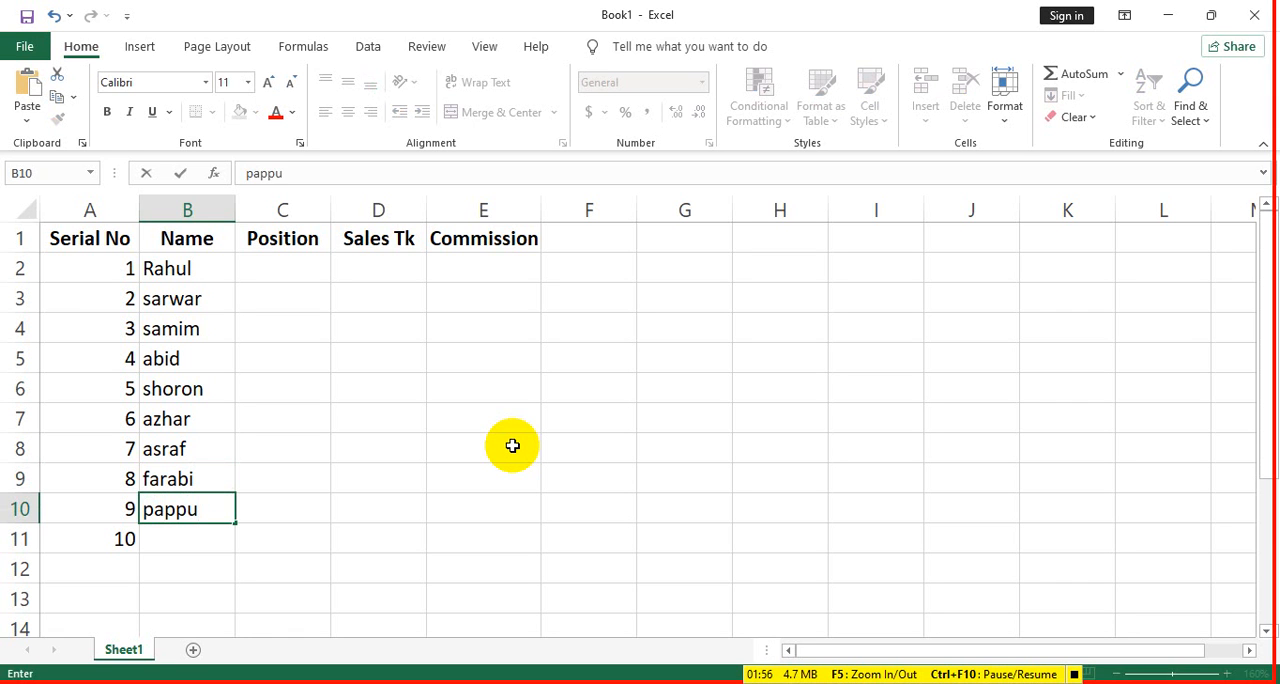
pyautogui.press('Return')
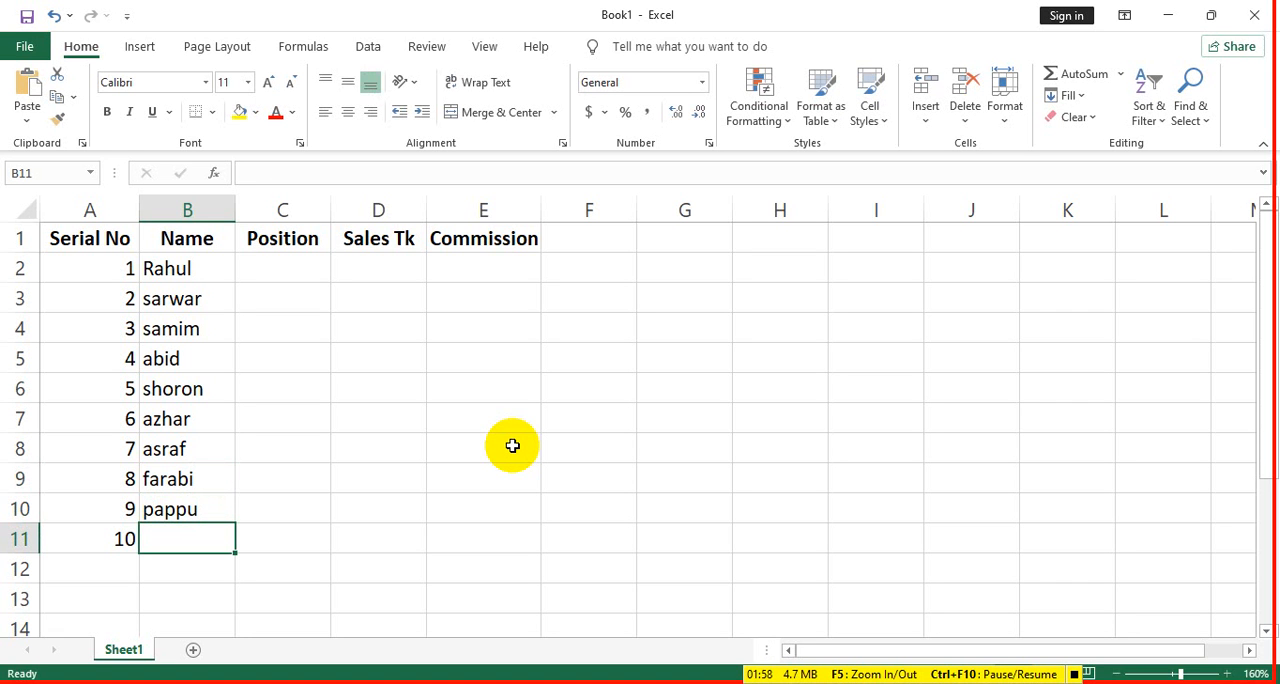
pyautogui.write('iqba')
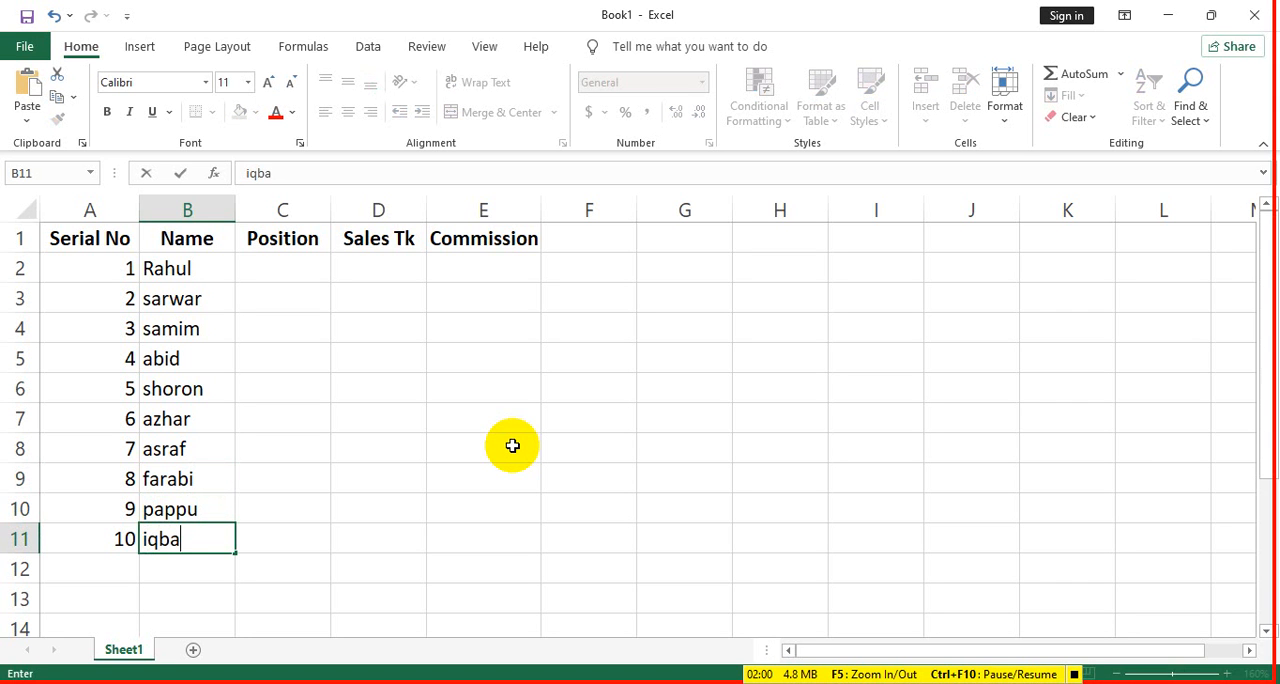
pyautogui.write('l')
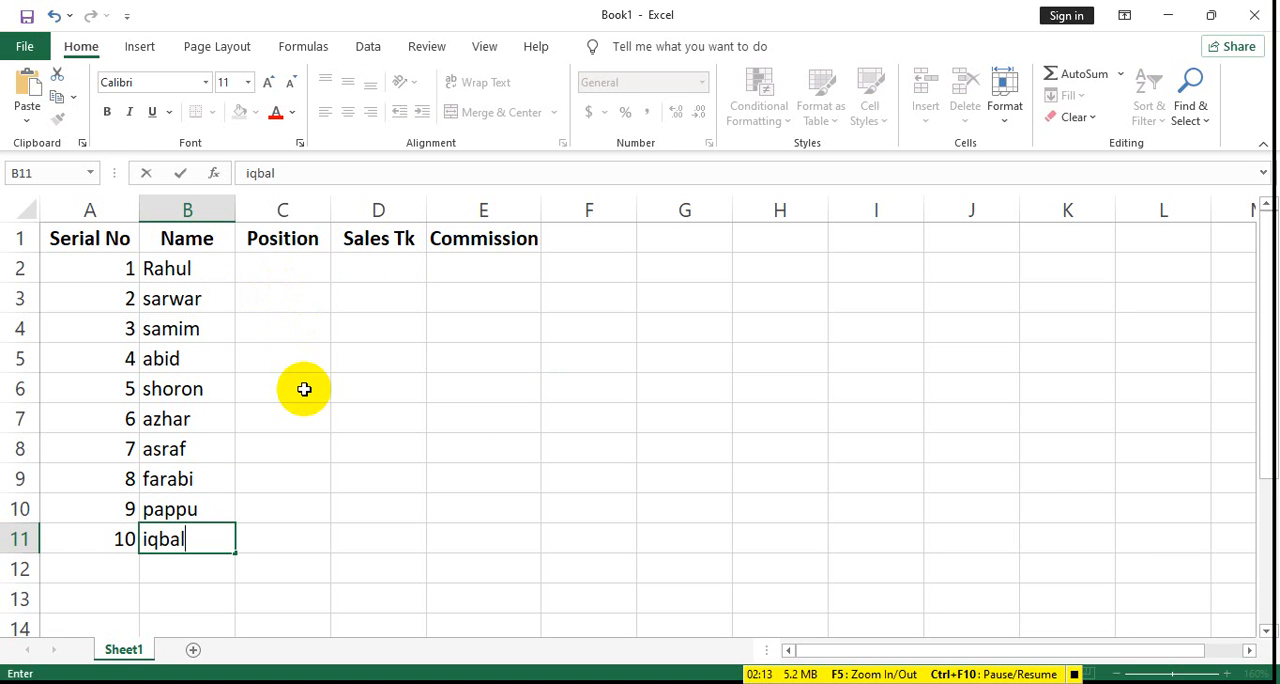
# - Enter SR in the first Position cell, C2, and fill it down to C11
pyautogui.click(290, 275)
pyautogui.write('S')
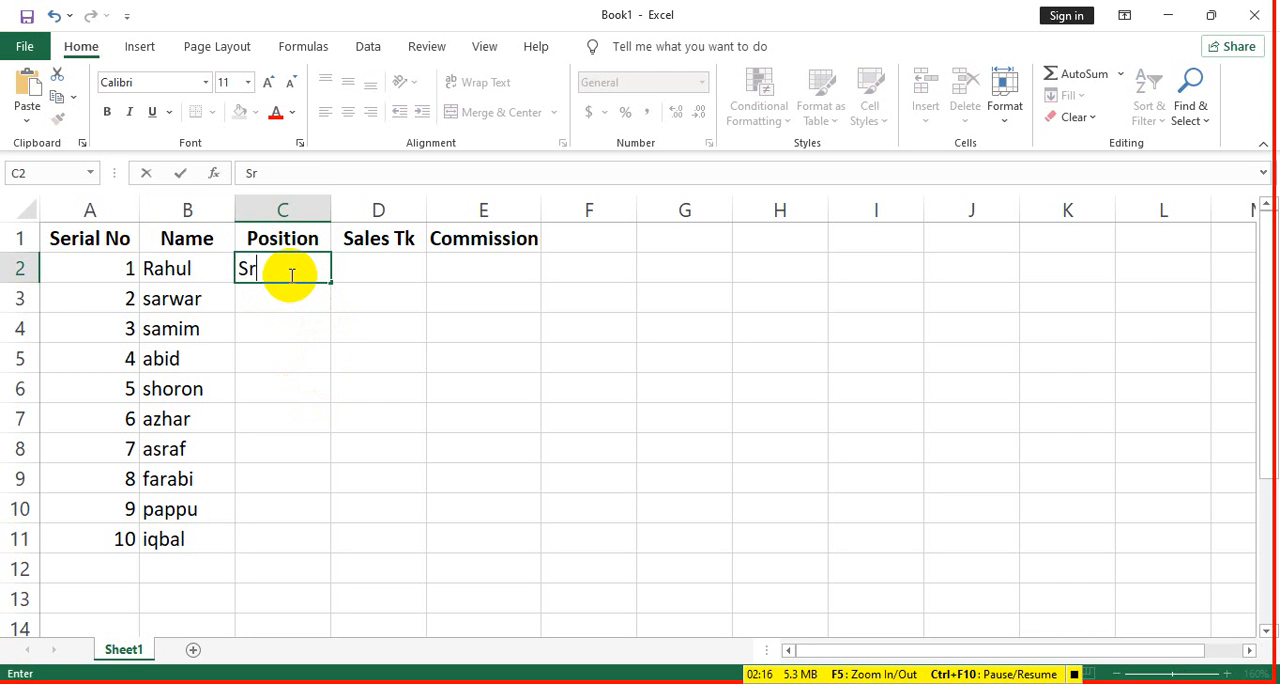
pyautogui.write('R')
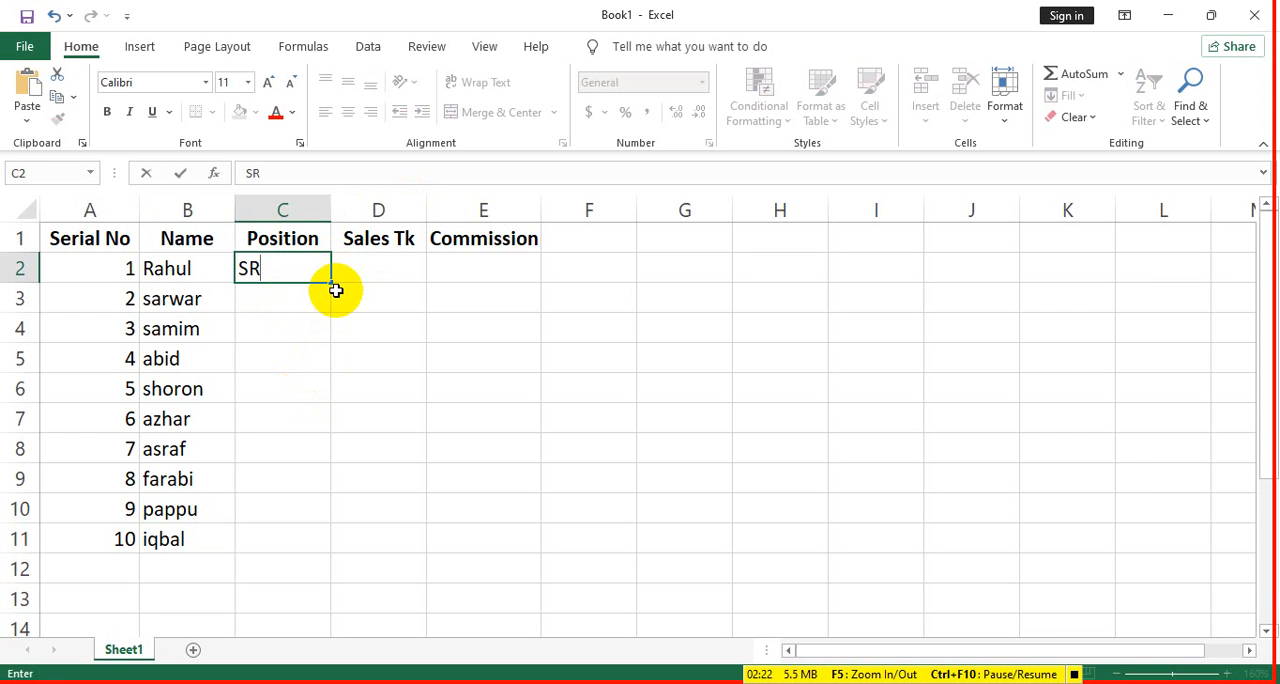
pyautogui.moveTo(330, 284); pyautogui.dragTo(314, 550)
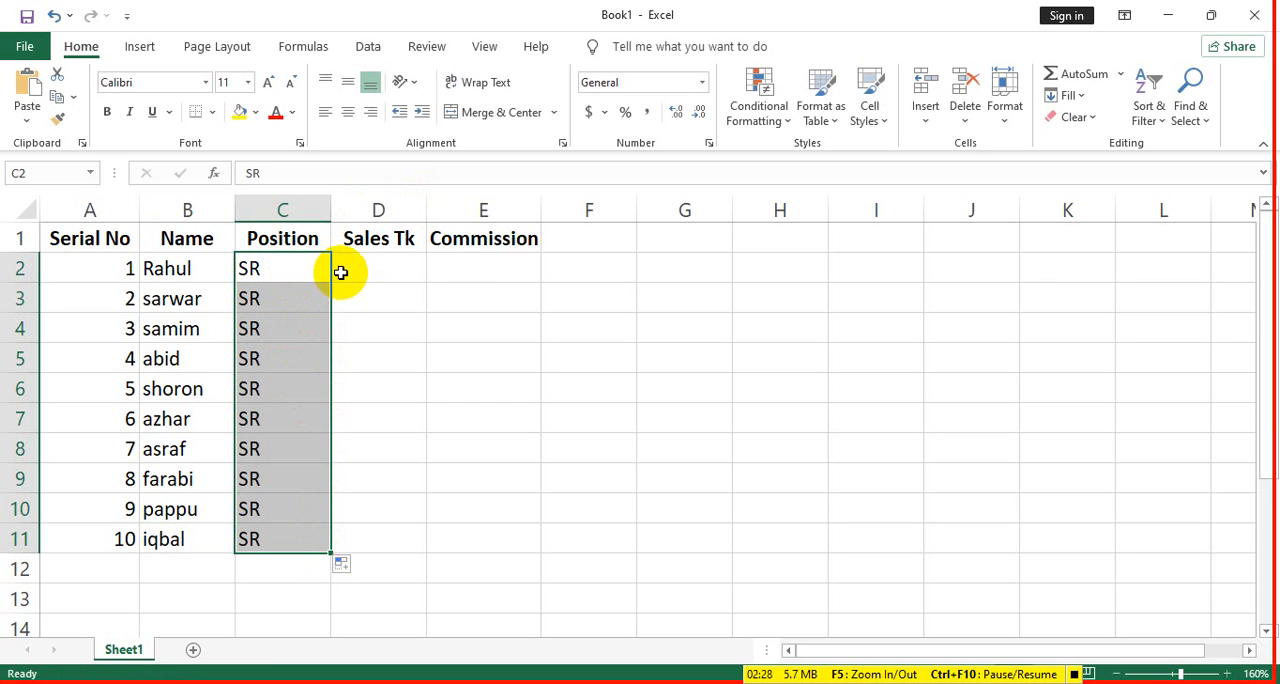
# - Enter 500000, 650000, 758000 and 980000 in the Sales Tk column, cells D2:D5
pyautogui.click(375, 266)
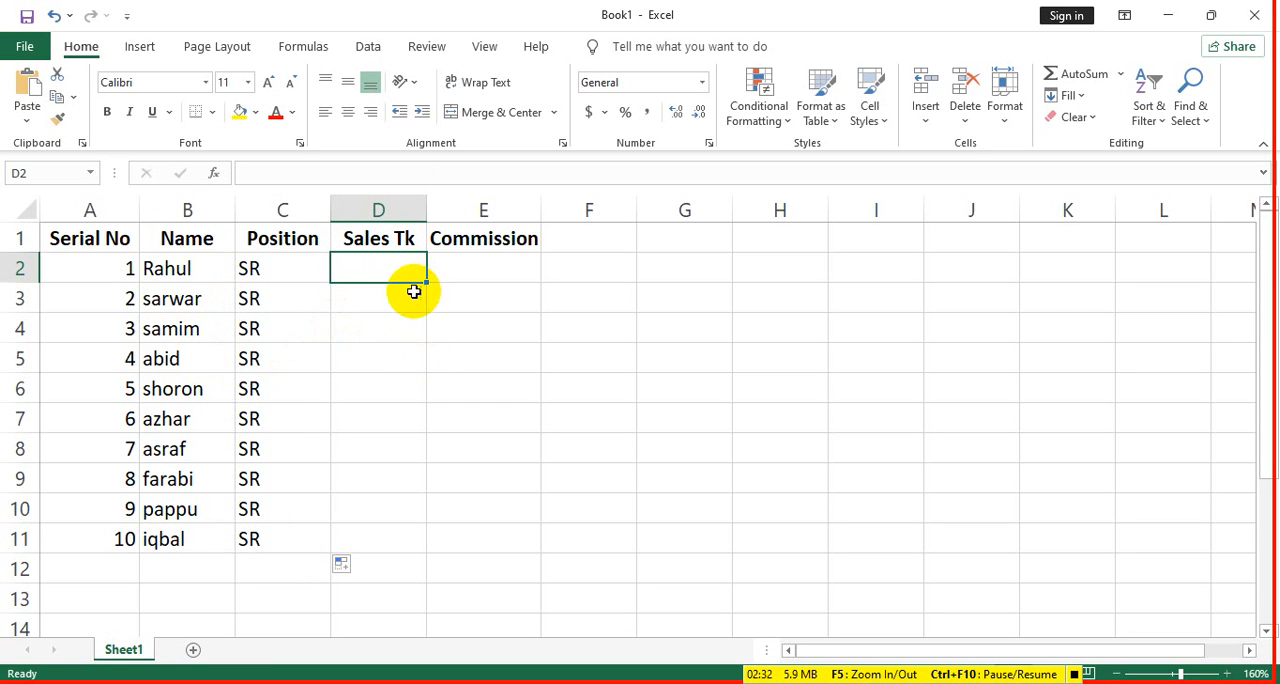
pyautogui.write('50000')
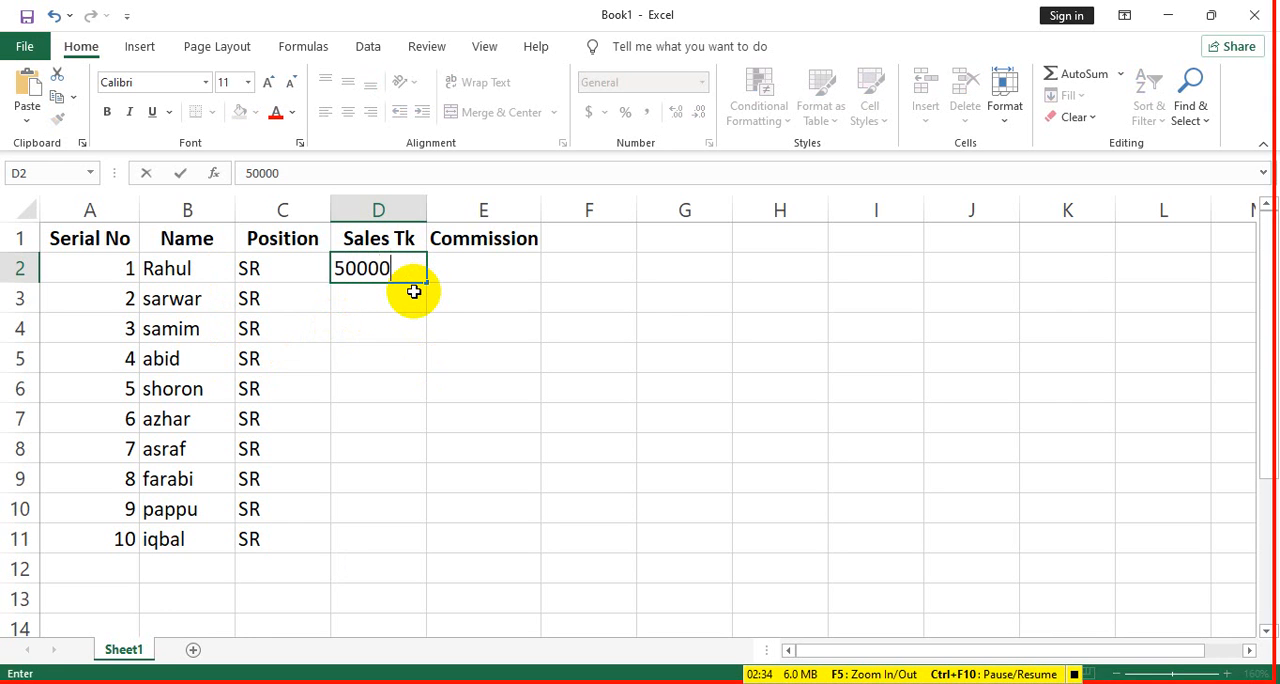
pyautogui.write('0')
pyautogui.press('Return')
pyautogui.write('6')
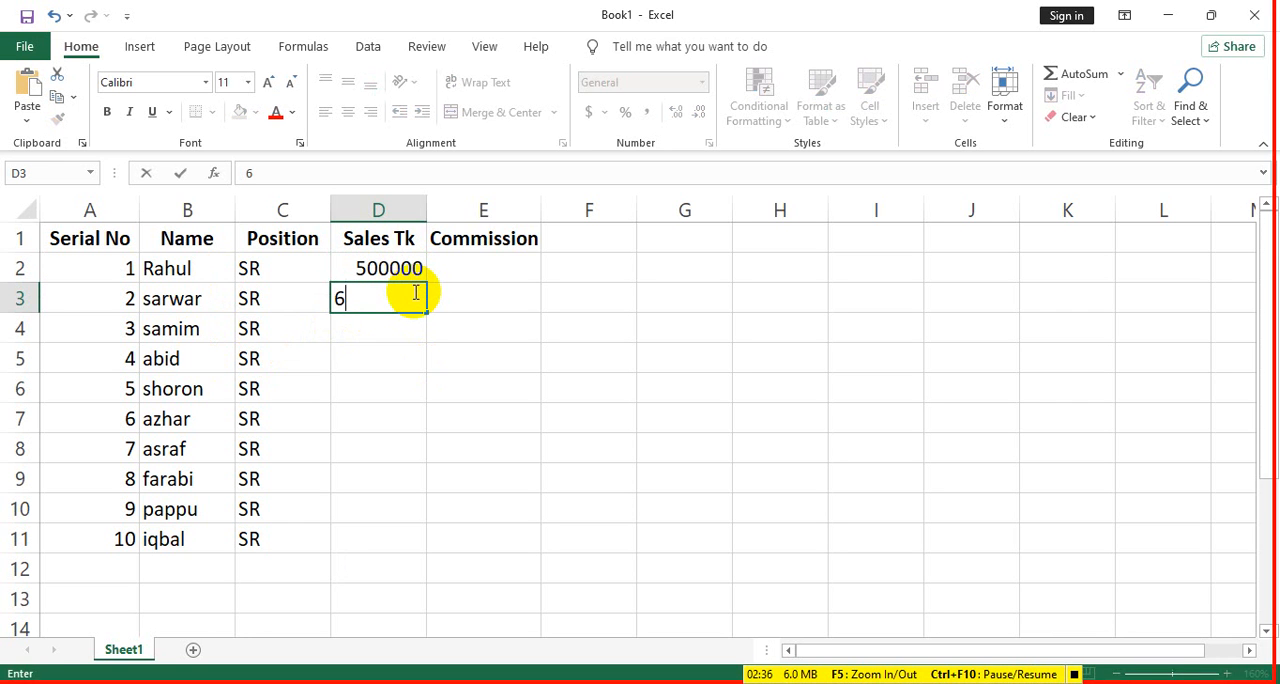
pyautogui.write('50000')
pyautogui.press('Return')
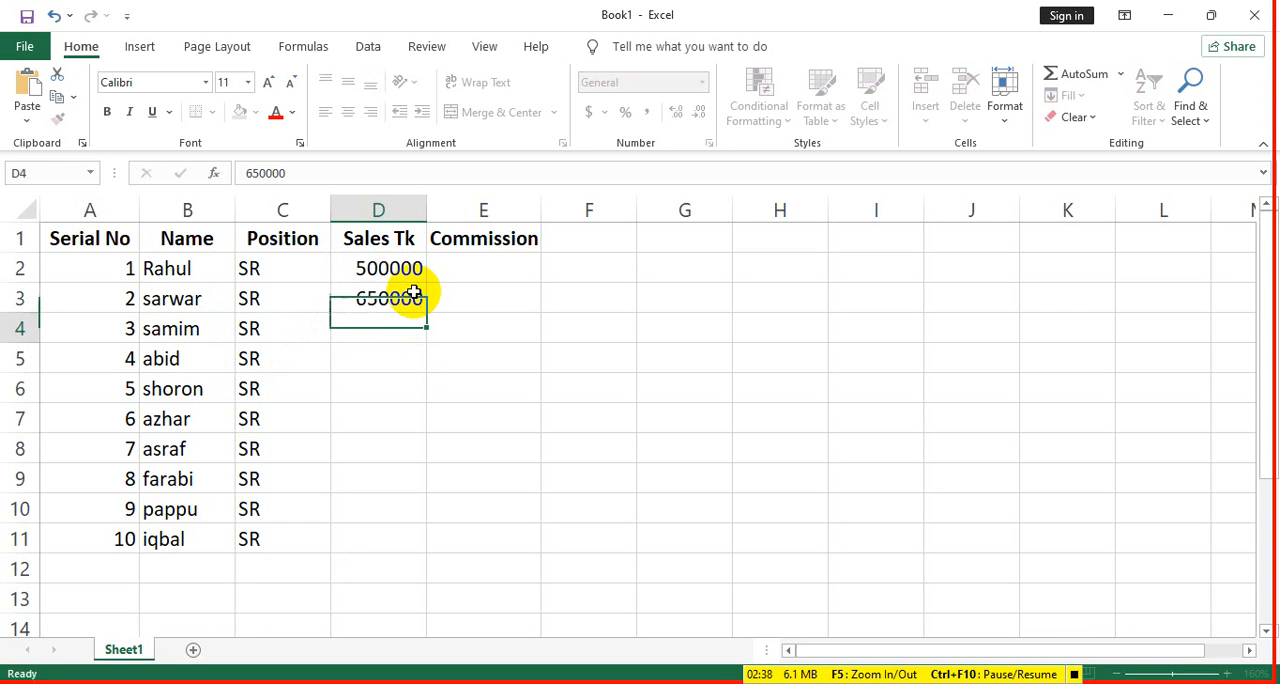
pyautogui.write('758000')
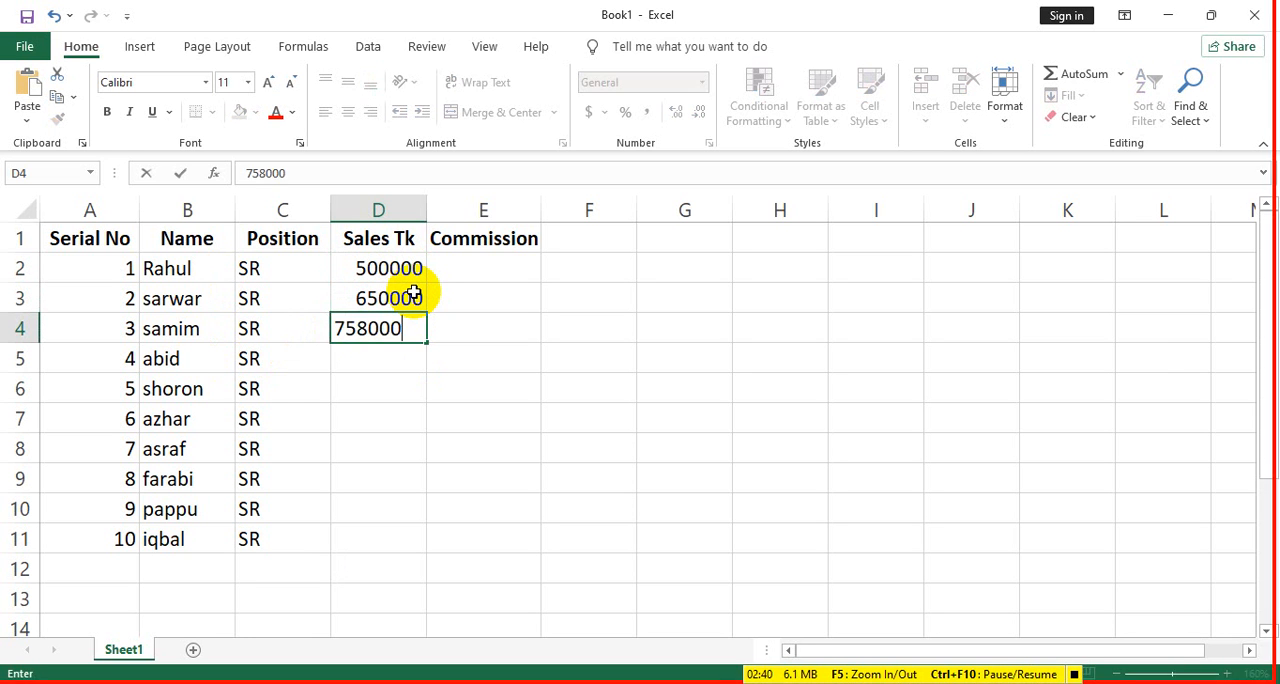
pyautogui.press('Return')
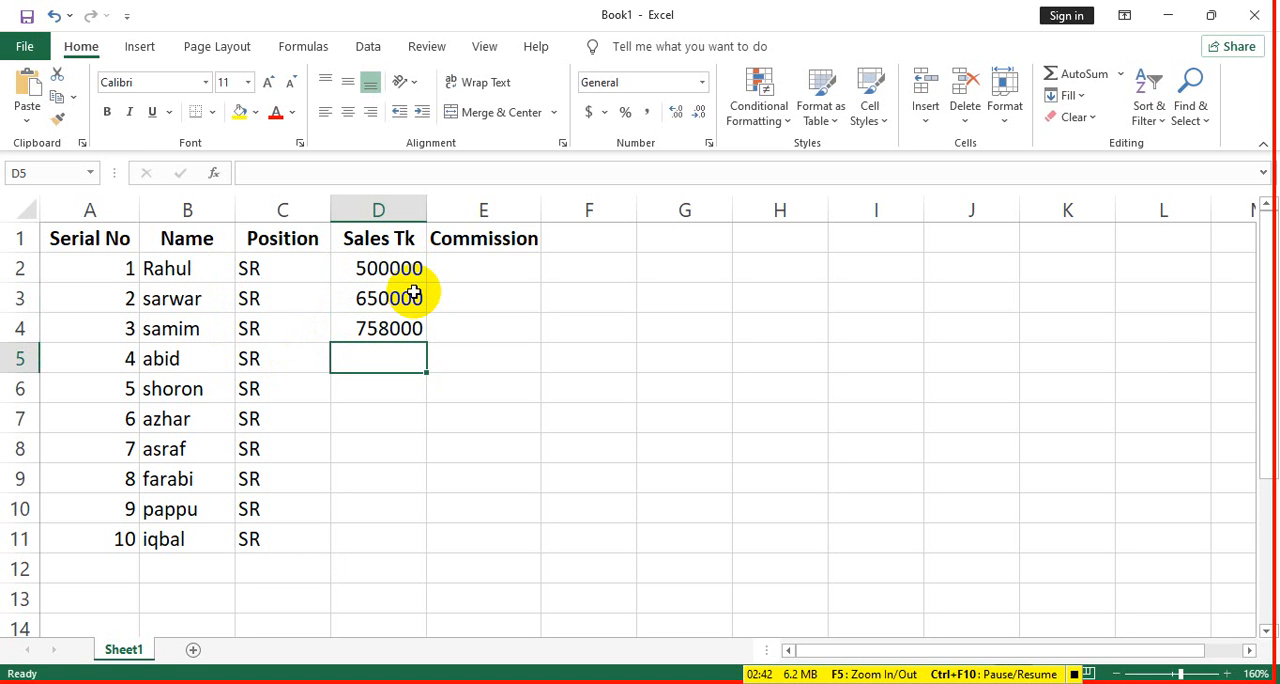
pyautogui.write('980000')
pyautogui.press('Return')
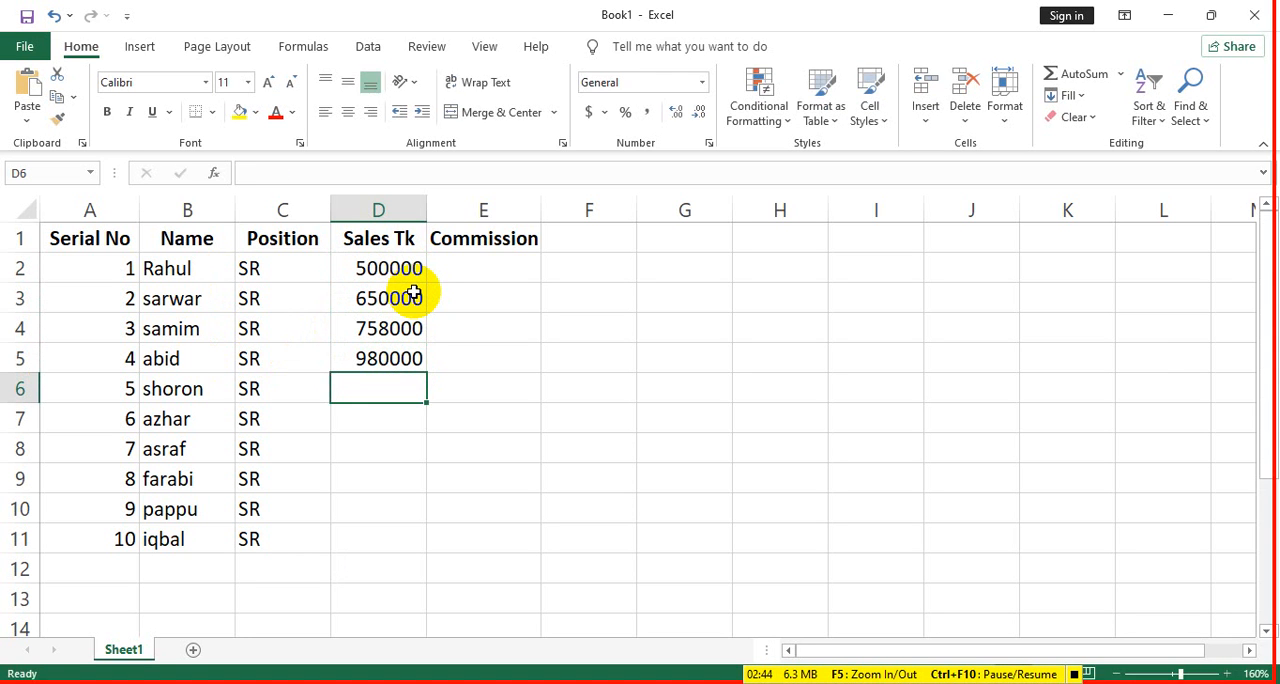
# - Enter sales of 1500000 in D6 and 260000 in D7
pyautogui.write('150000')
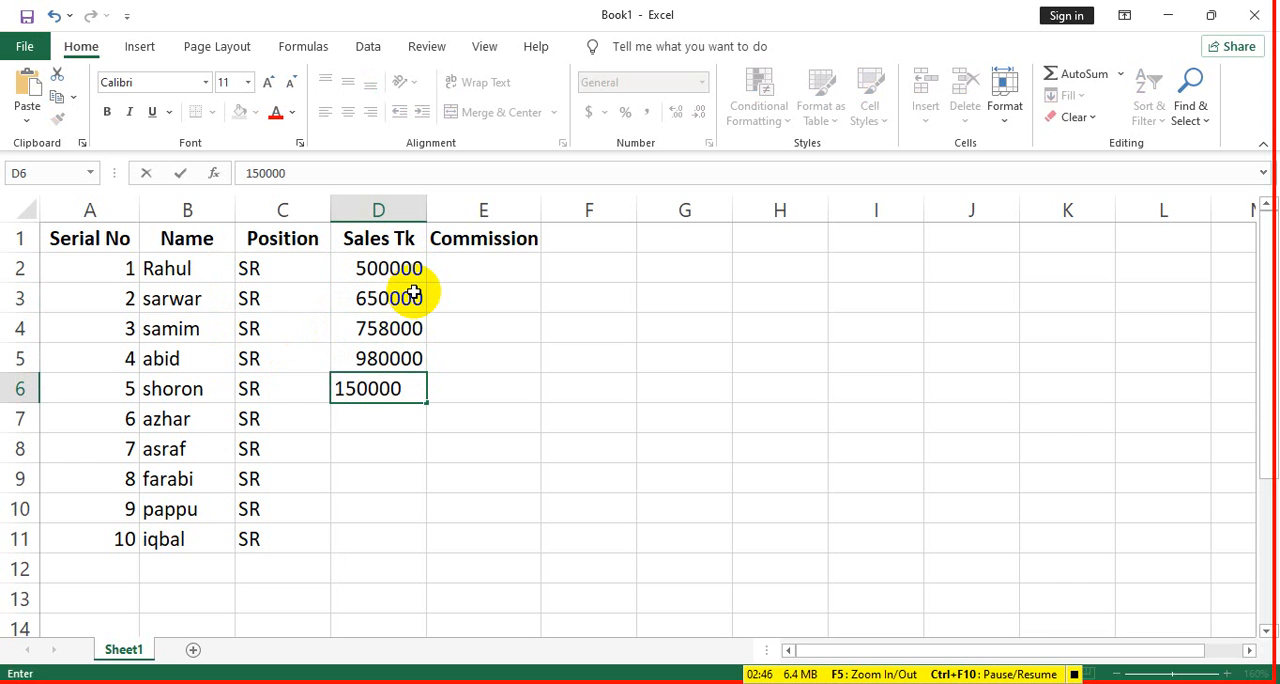
pyautogui.write('0')
pyautogui.press('Return')
pyautogui.write('260000')
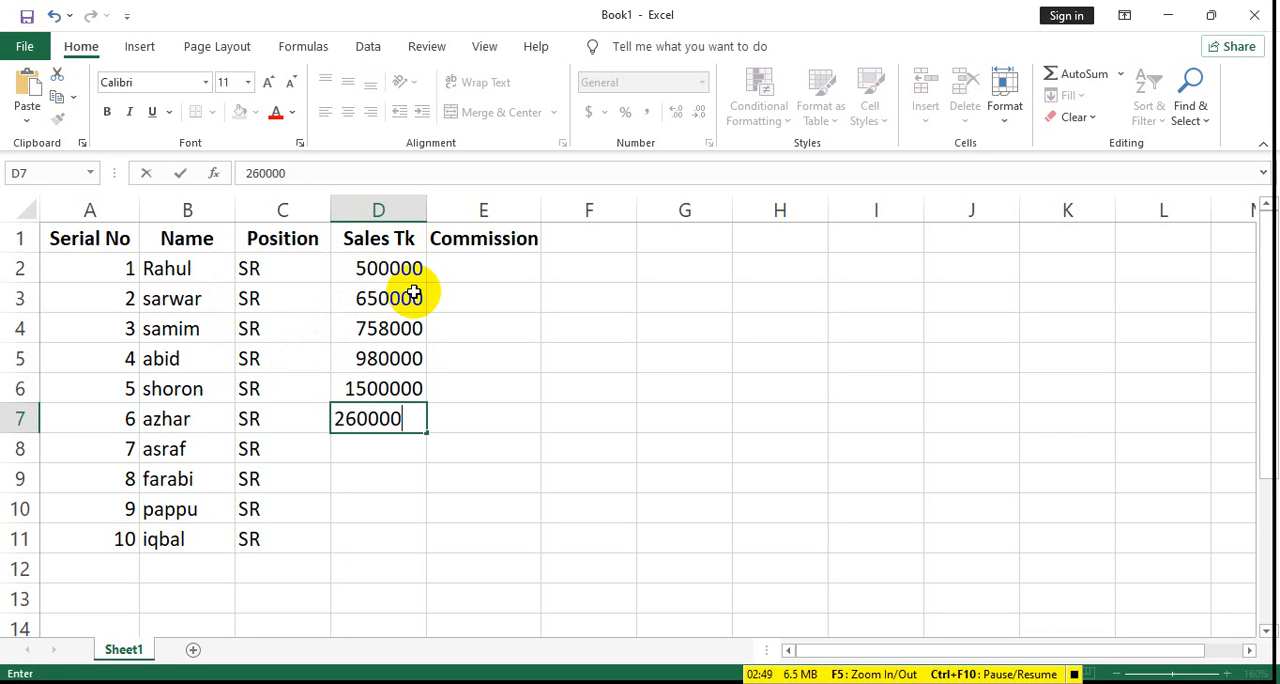
pyautogui.press('Return')
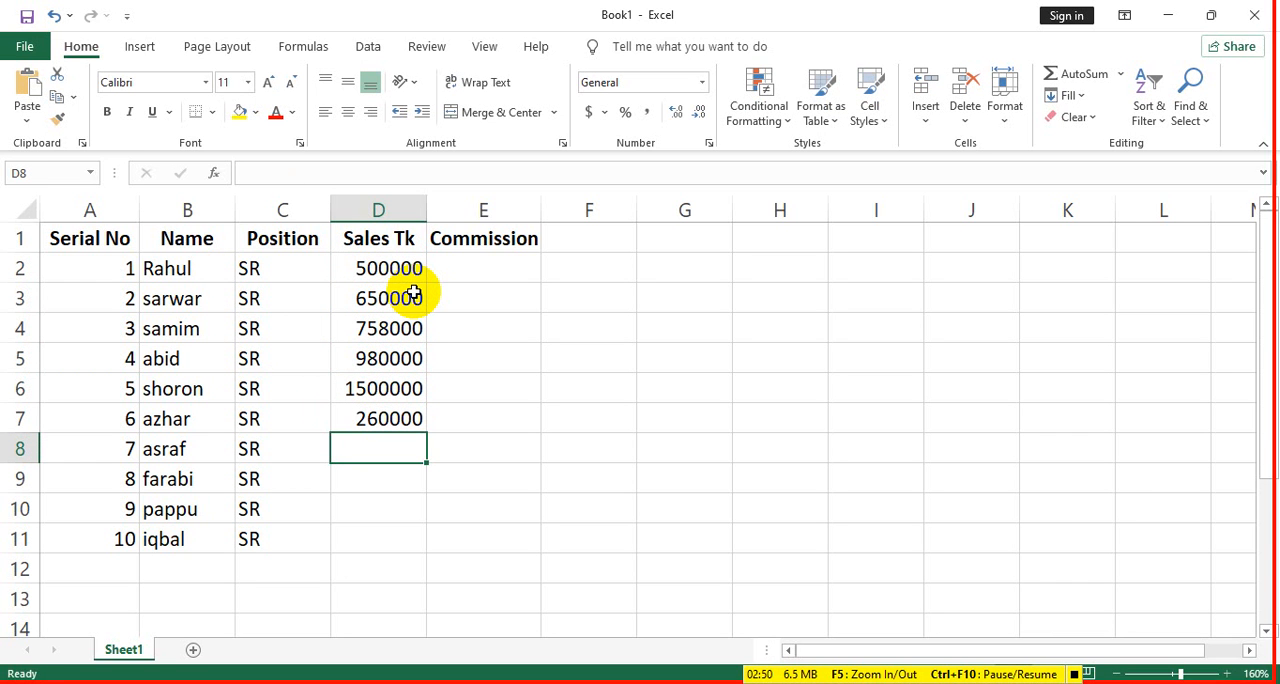
# - Change the sales figure in D7 to 2600000 and move it down to D8
pyautogui.doubleClick(412, 418)
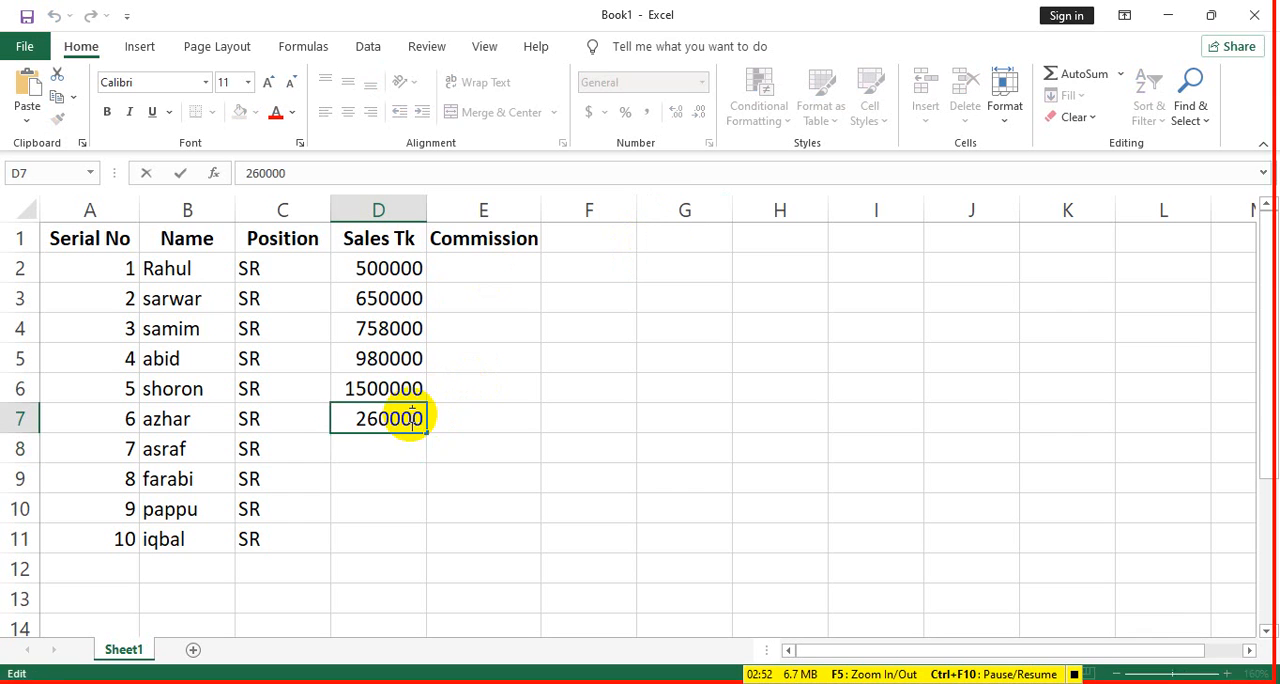
pyautogui.write('0')
pyautogui.moveTo(370, 434); pyautogui.dragTo(370, 446)
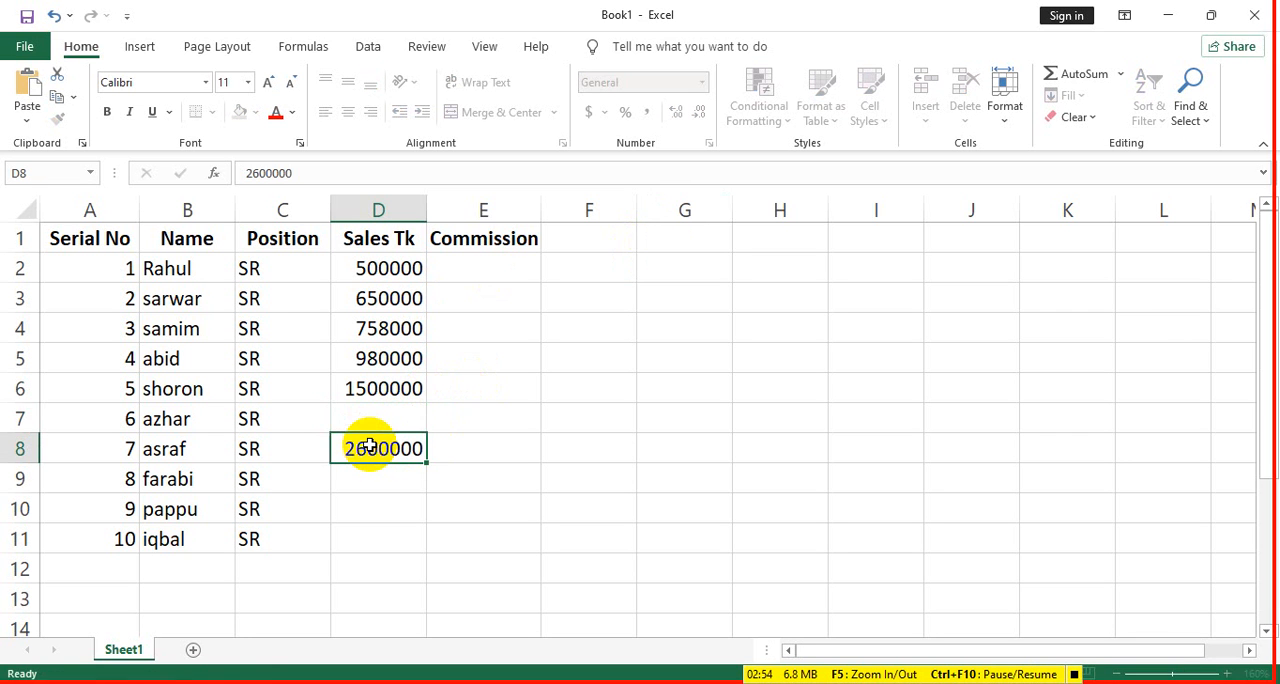
# - Enter 850000 as the sales figure for serial number 6 in the empty cell D7
pyautogui.click(372, 418)
pyautogui.write('850')
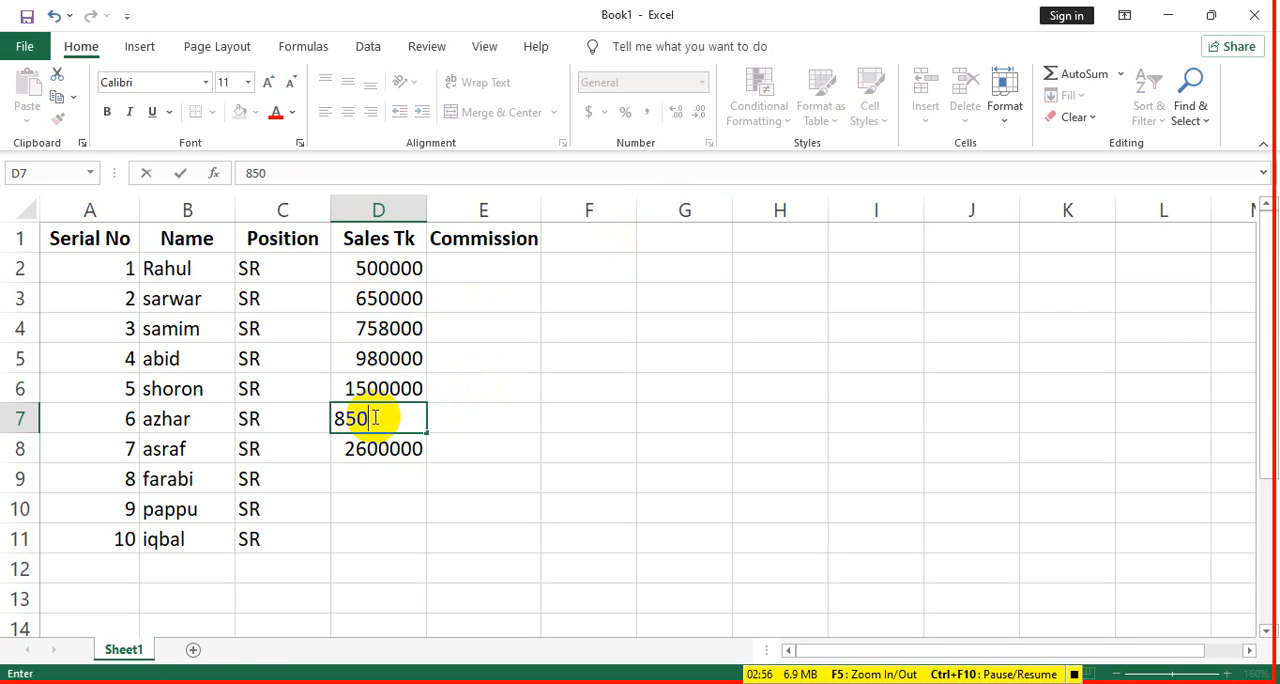
pyautogui.write('000')
pyautogui.click(391, 463)
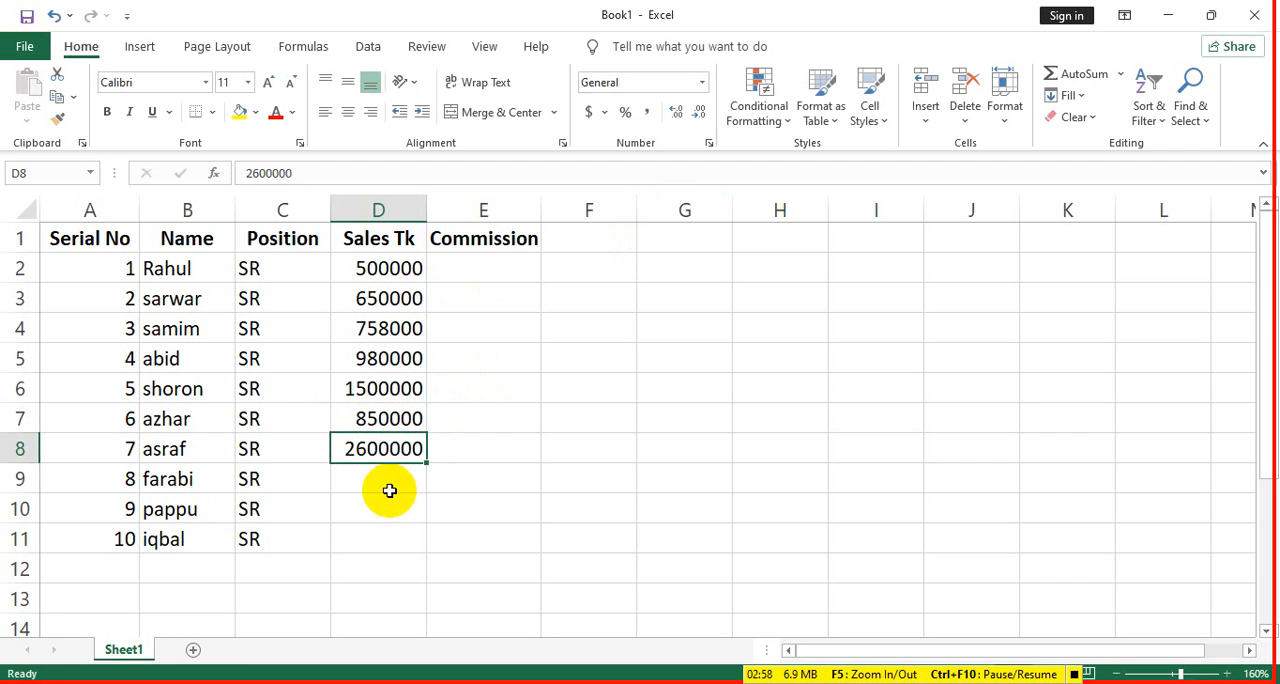
# - Enter 1399000 as the sales figure for serial number 8 in cell D9
pyautogui.click(391, 489)
pyautogui.write('139')
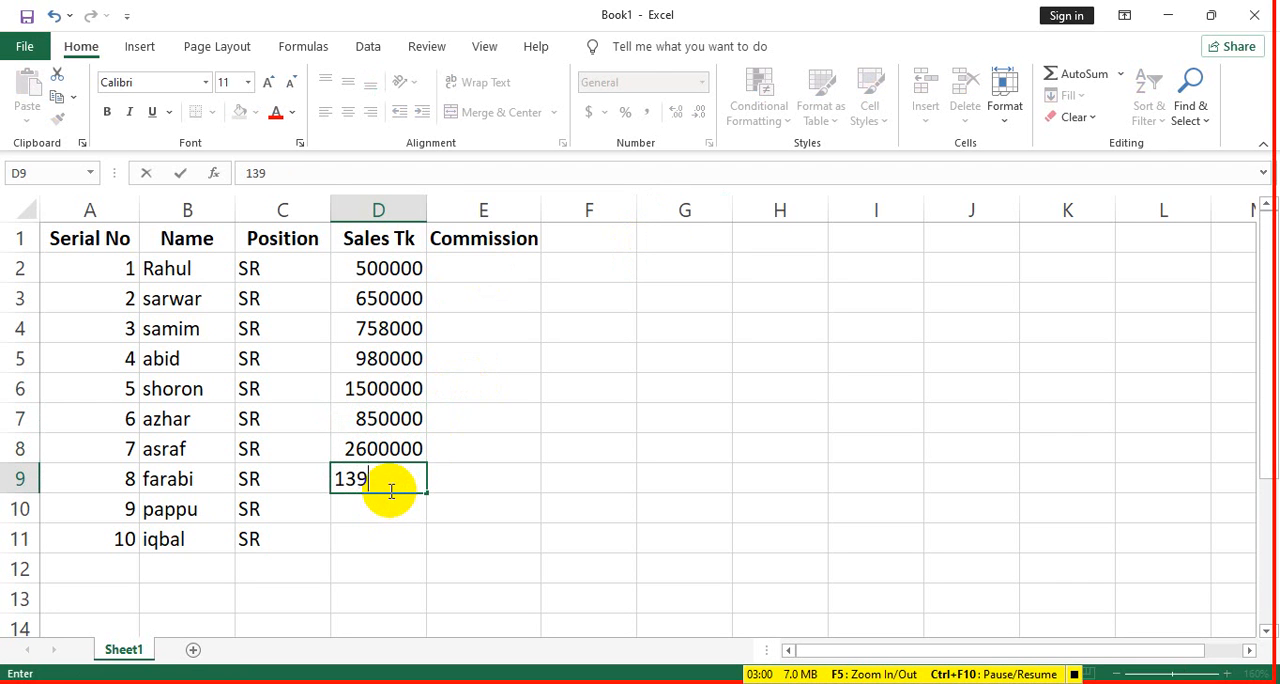
pyautogui.write('9020')
pyautogui.write('0')
pyautogui.press('Return')
pyautogui.doubleClick(393, 481)
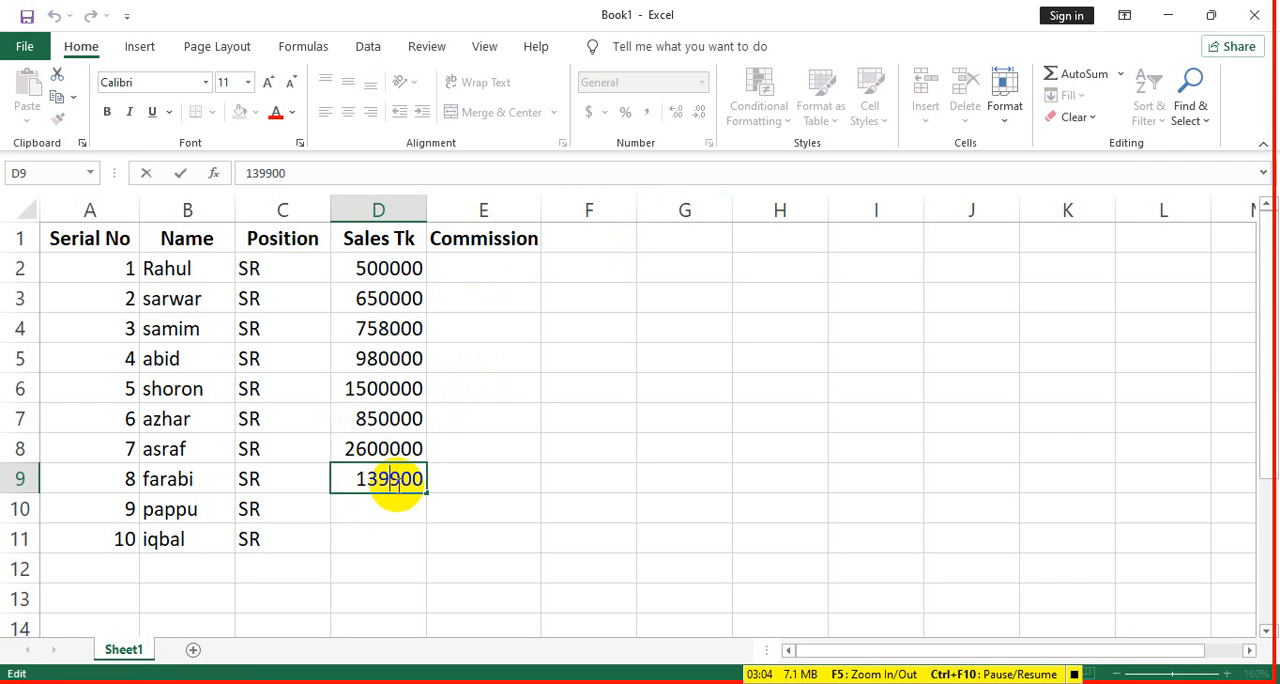
pyautogui.write('0')
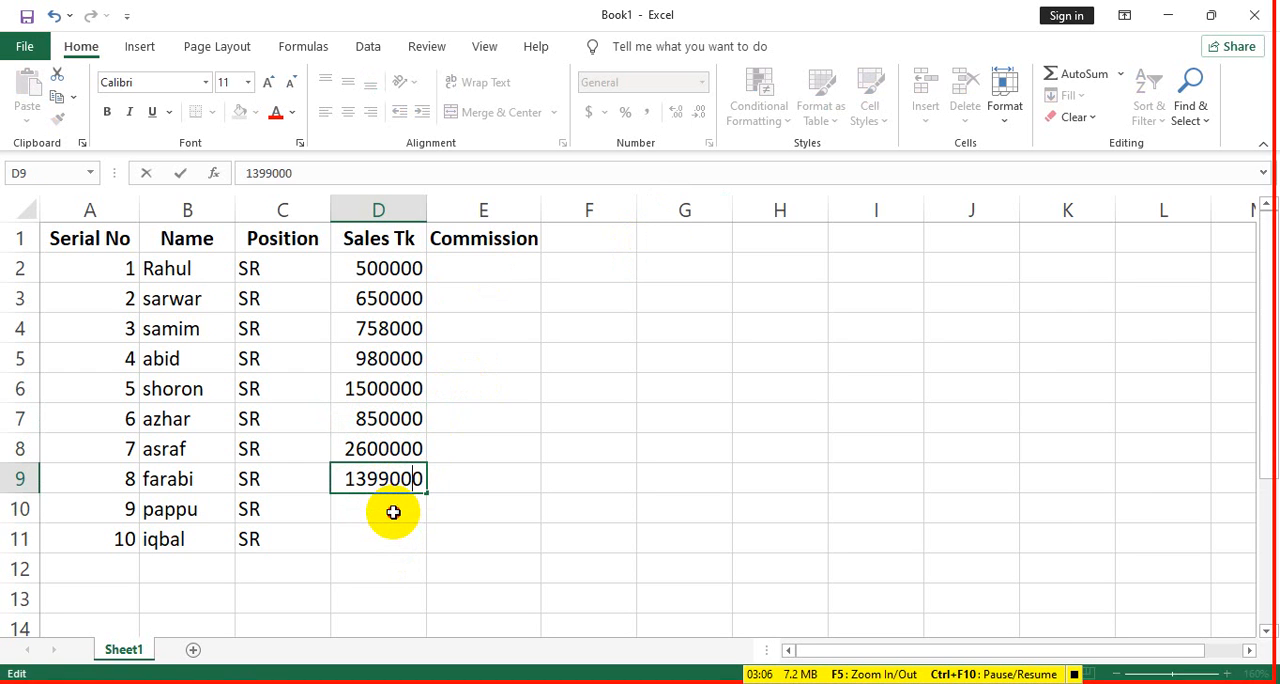
# - Enter the last two sales figures, 650000 in D10 and 2250000 in D11
pyautogui.click(393, 512)
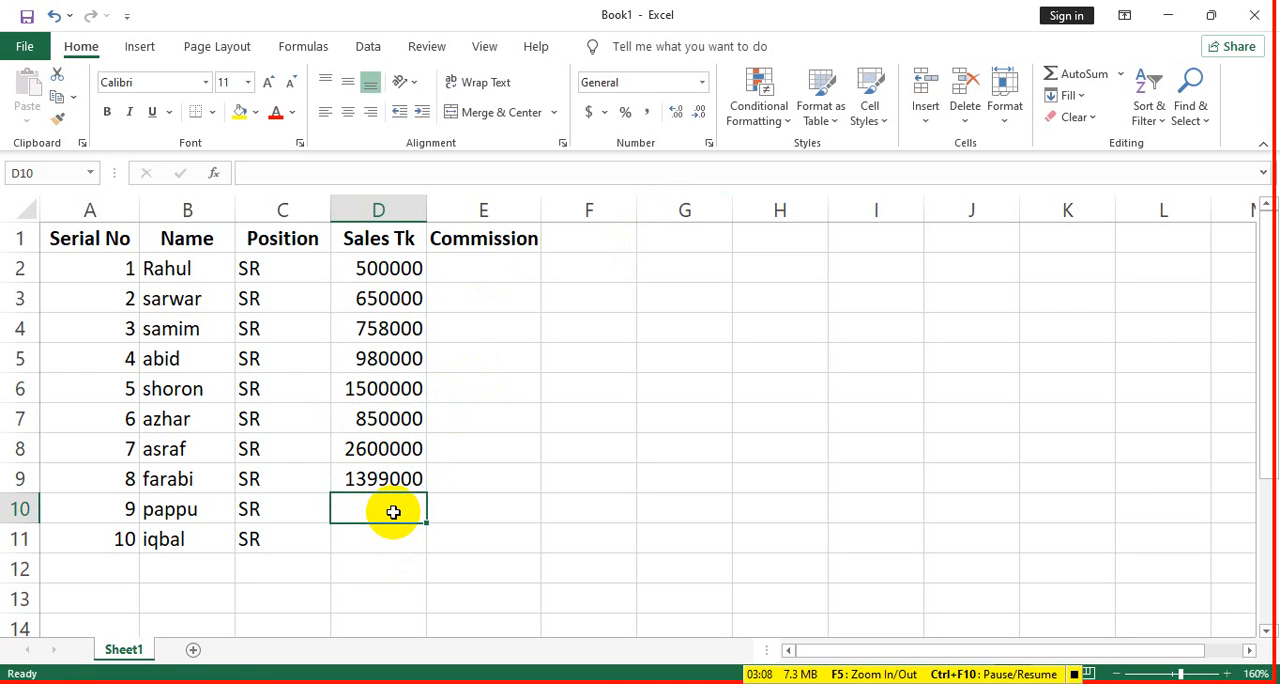
pyautogui.write('650000')
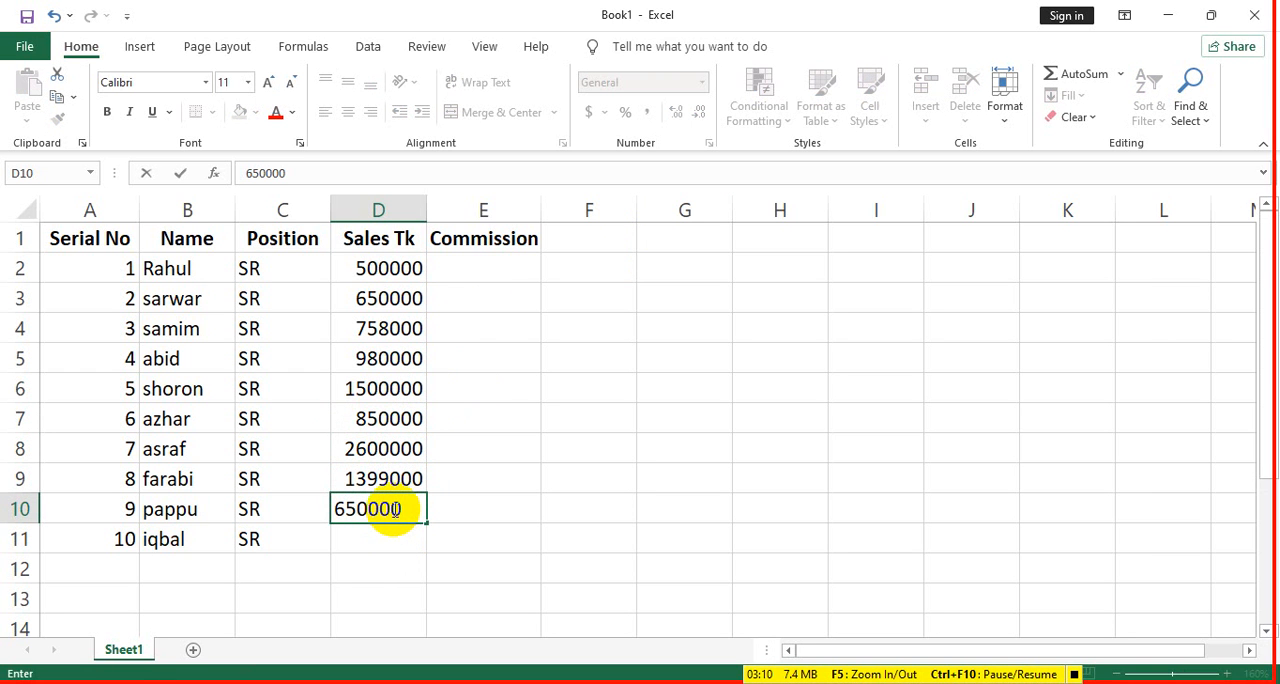
pyautogui.click(386, 536)
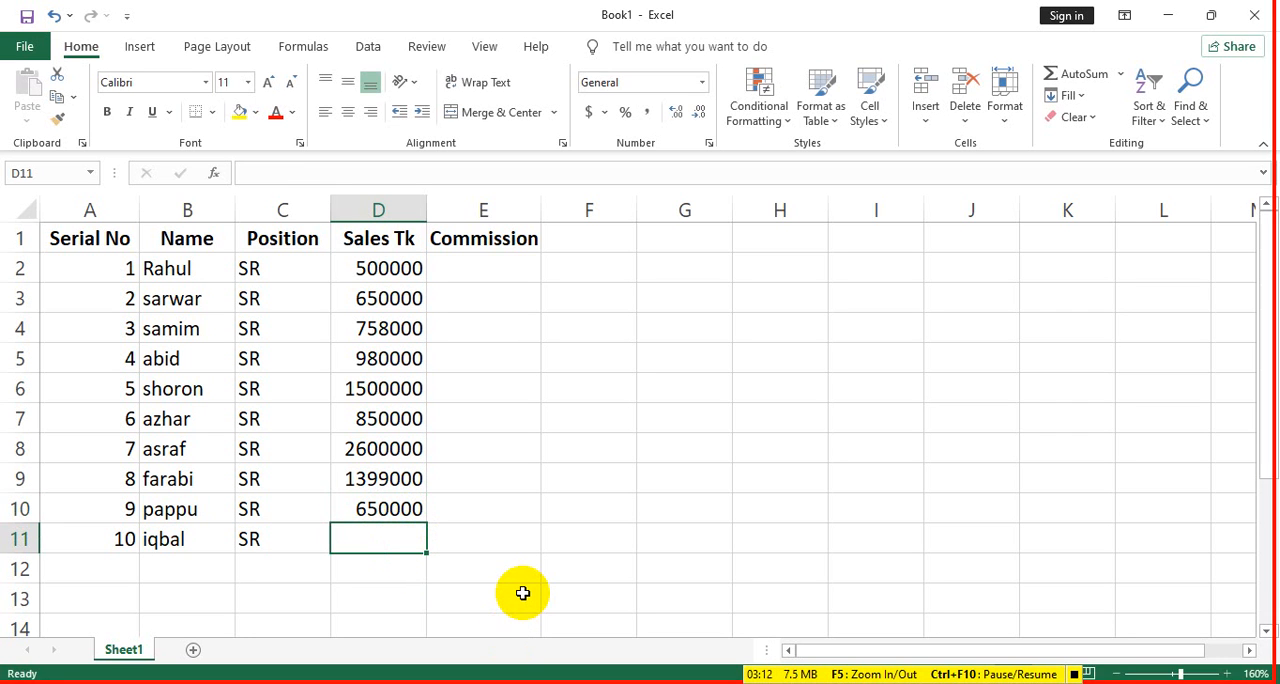
pyautogui.write('2250000')
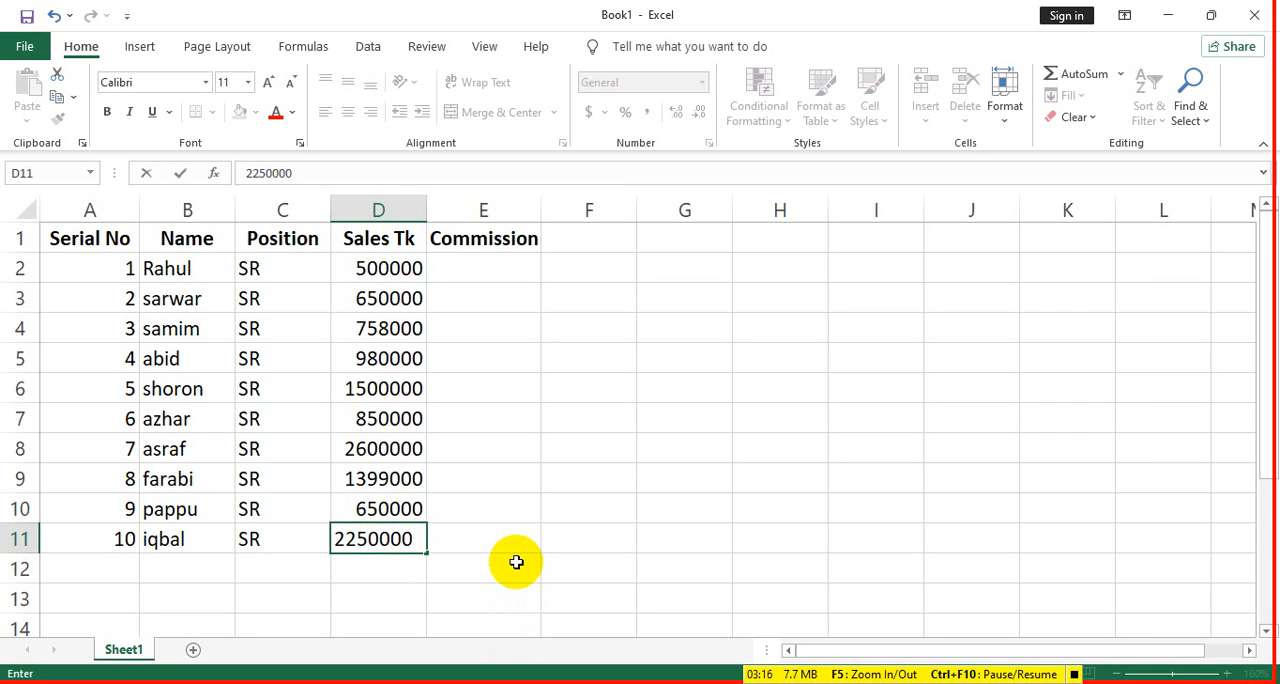
pyautogui.click(514, 562)
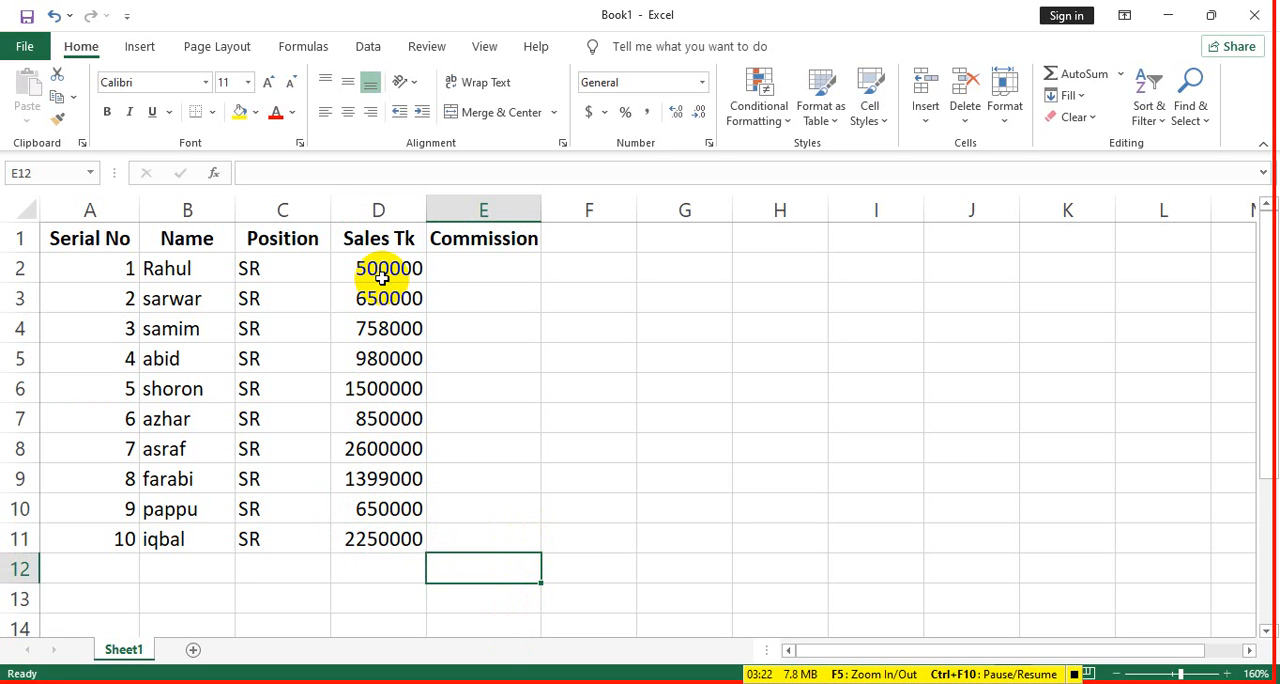
pyautogui.click(452, 267)
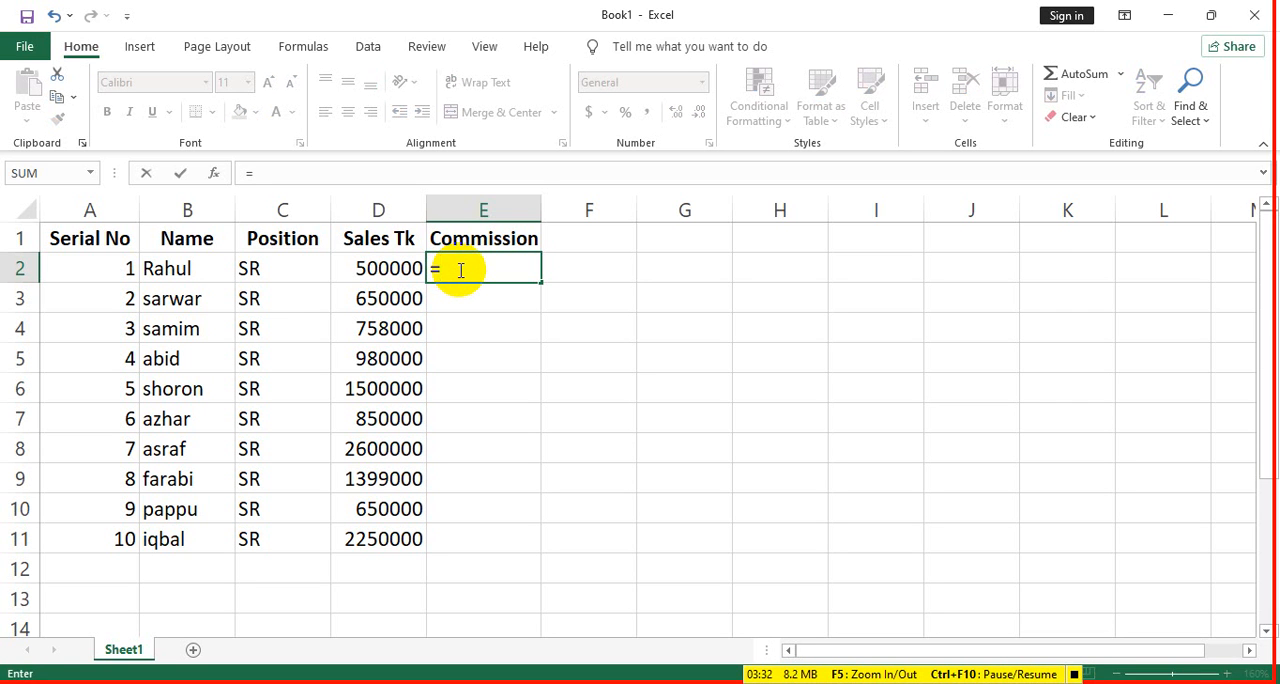
pyautogui.press('BackSpace')
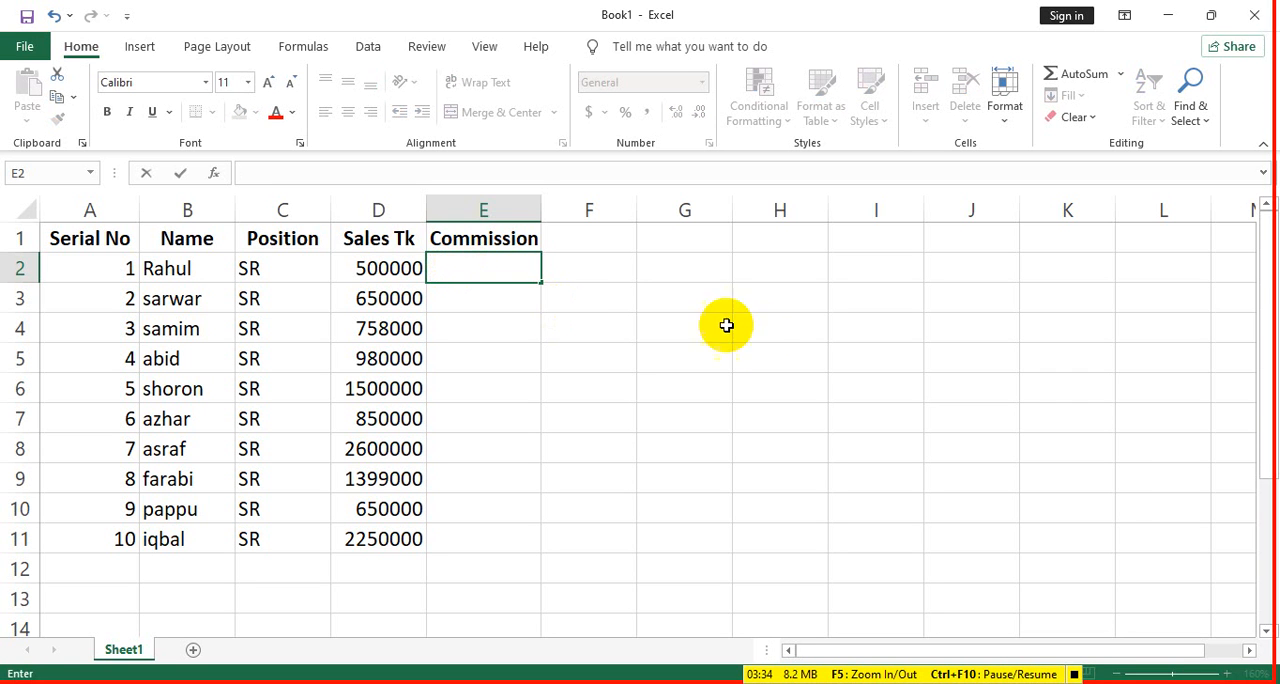
pyautogui.click(798, 300)
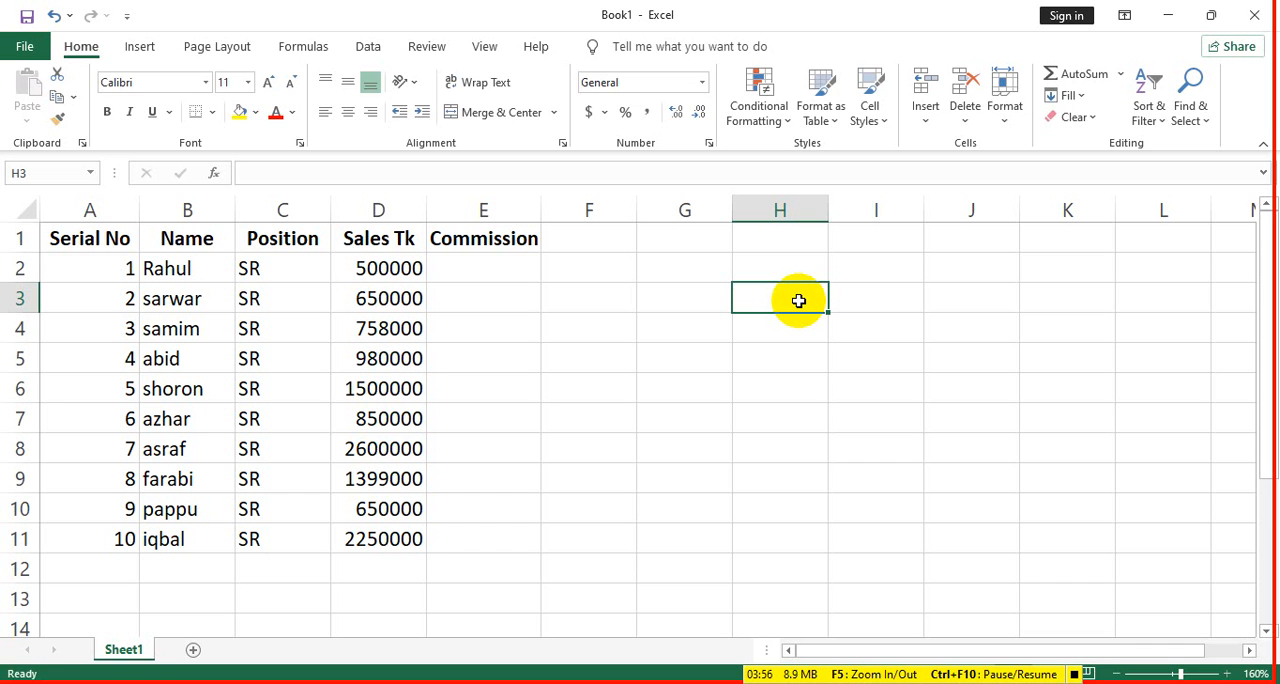
pyautogui.write('50000')
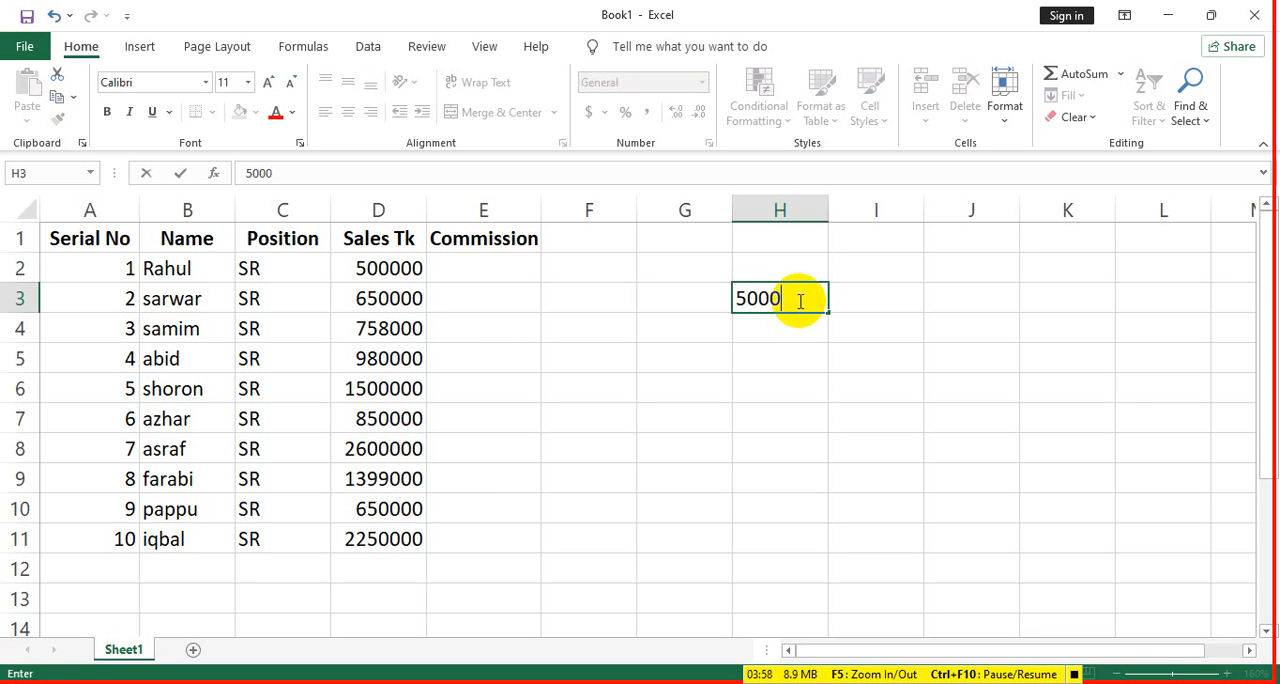
pyautogui.press('BackSpace')
pyautogui.press('BackSpace')
pyautogui.press('BackSpace')
pyautogui.press('BackSpace')
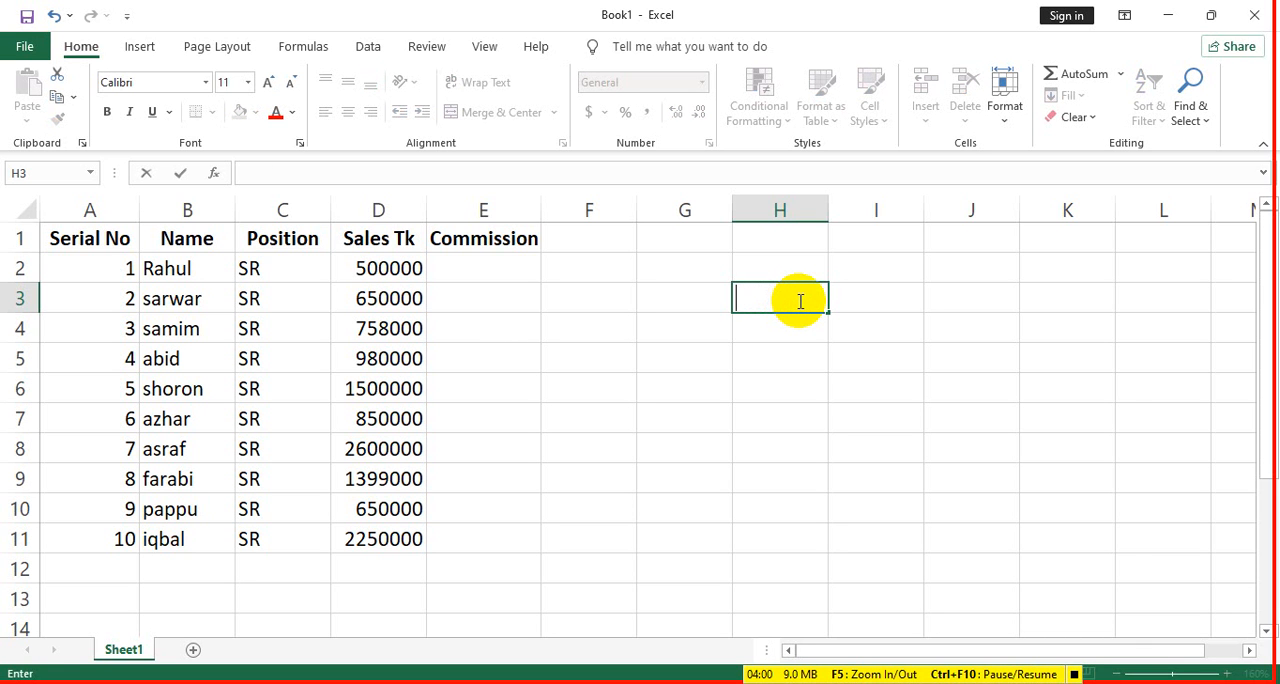
# - Enter the first commission tier, 700000 - 2%, in cell H3
pyautogui.write('75')
pyautogui.press('BackSpace')
pyautogui.write('00000 -')
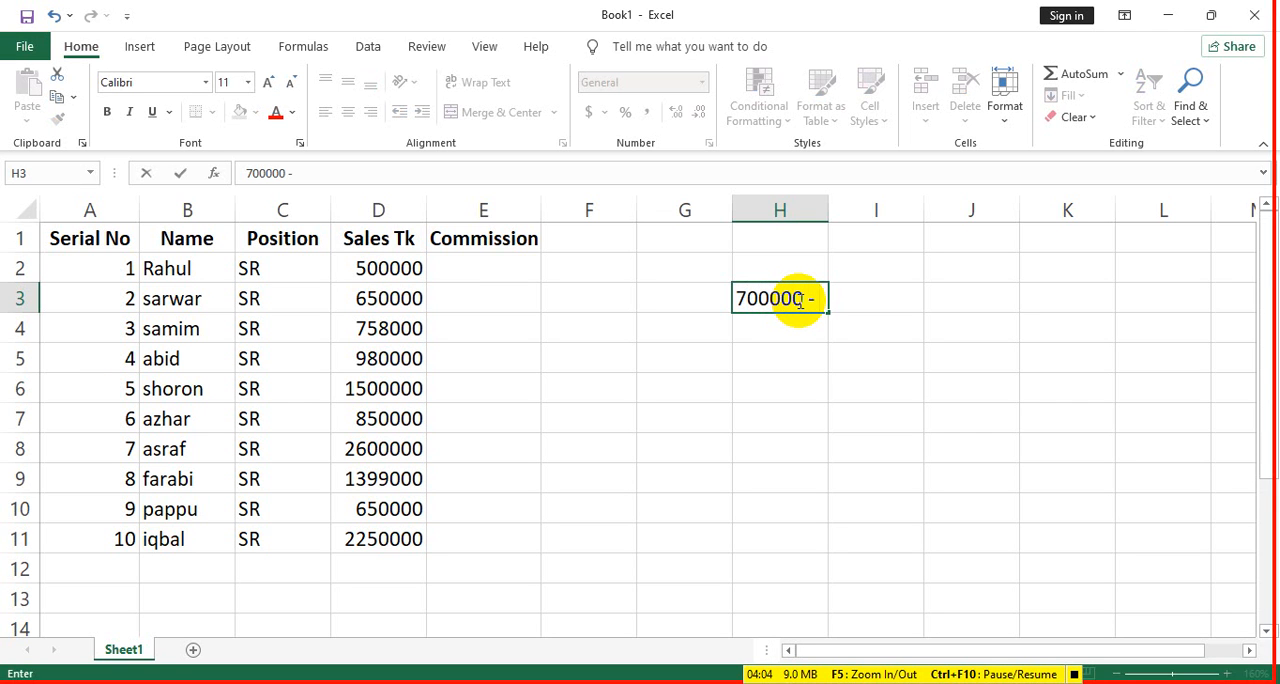
pyautogui.write(' 2%')
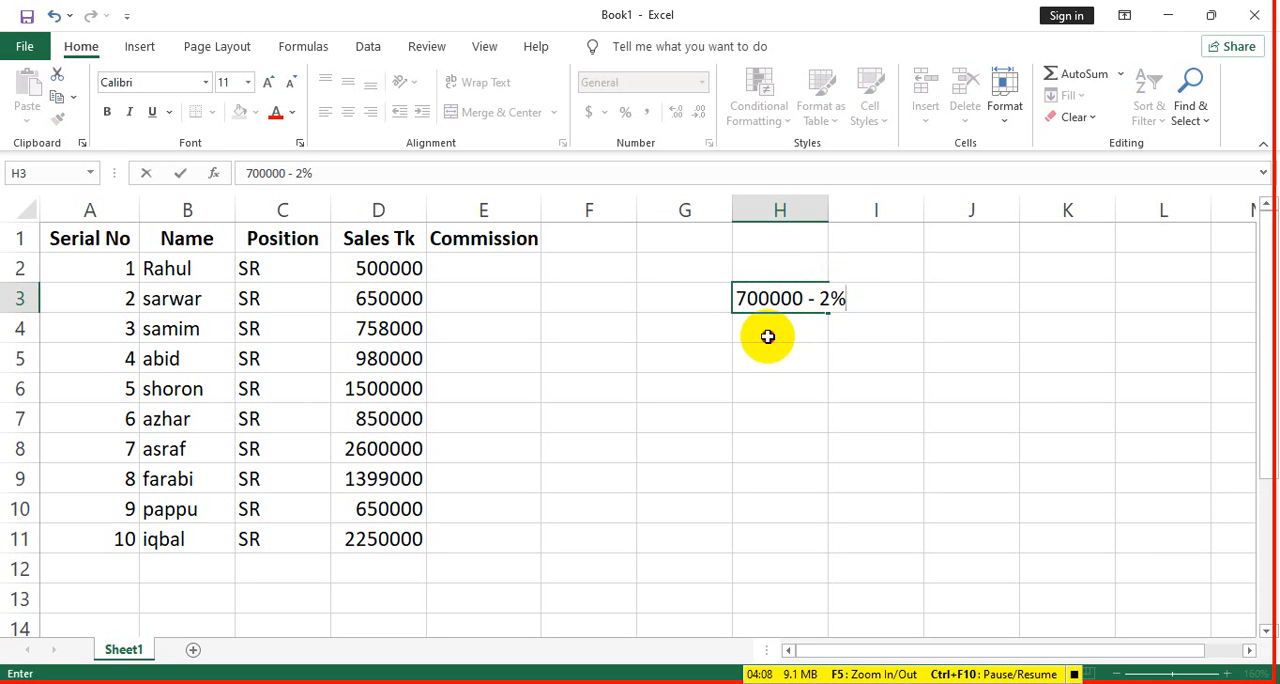
# - Enter the second commission tier, 800000 - 2.5%, in cell H4
pyautogui.click(767, 337)
pyautogui.write('800000')
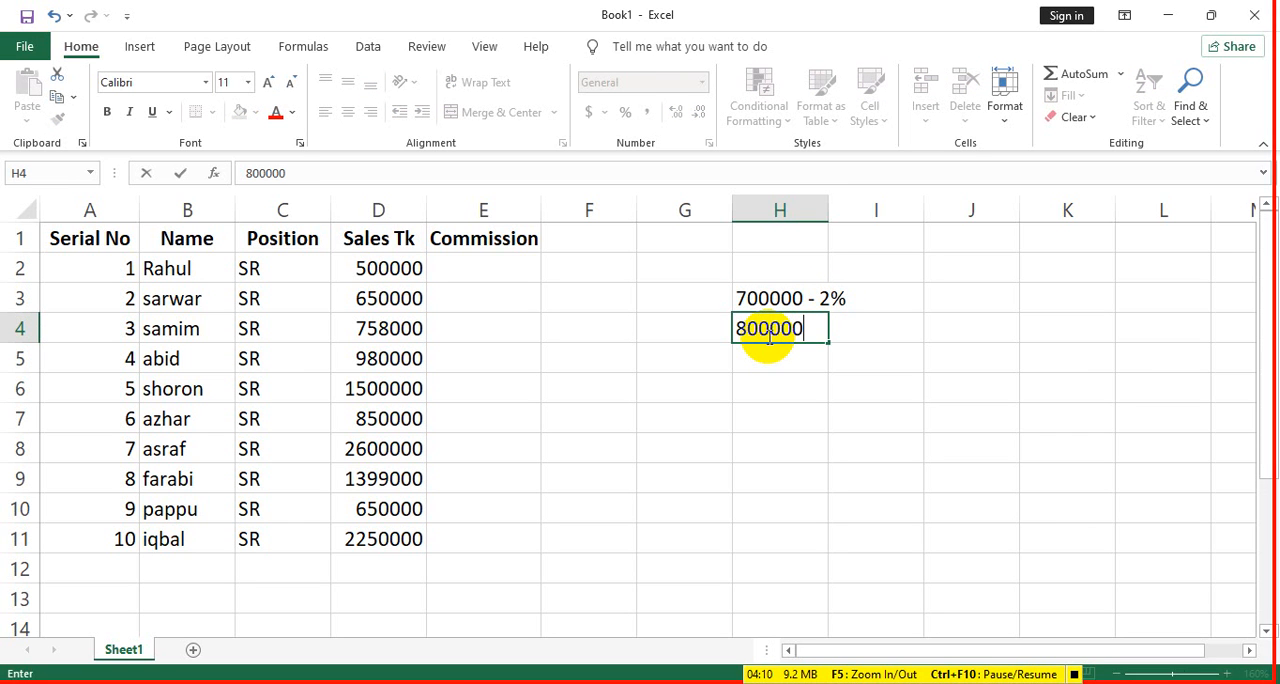
pyautogui.write(' - 2.5%')
pyautogui.press('Return')
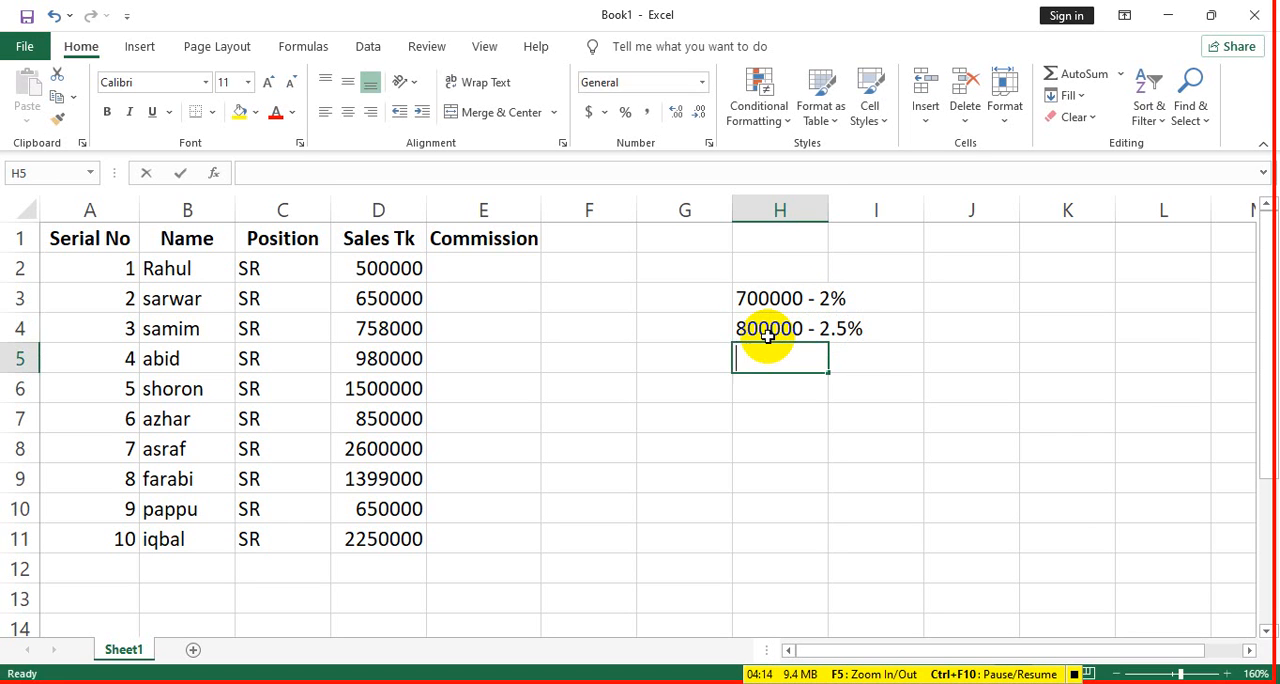
# - Enter the third commission tier, 1000000 - 5%, in cell H5
pyautogui.write('1000000')
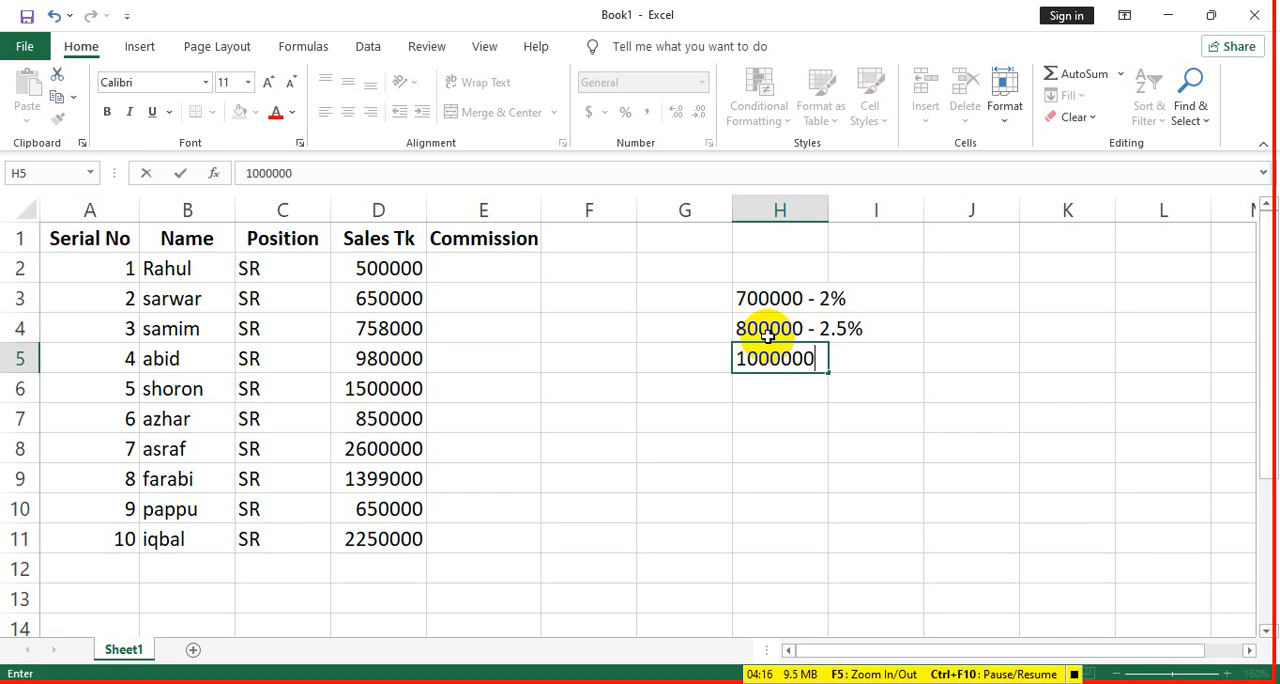
pyautogui.write(' - 5%')
pyautogui.press('Return')
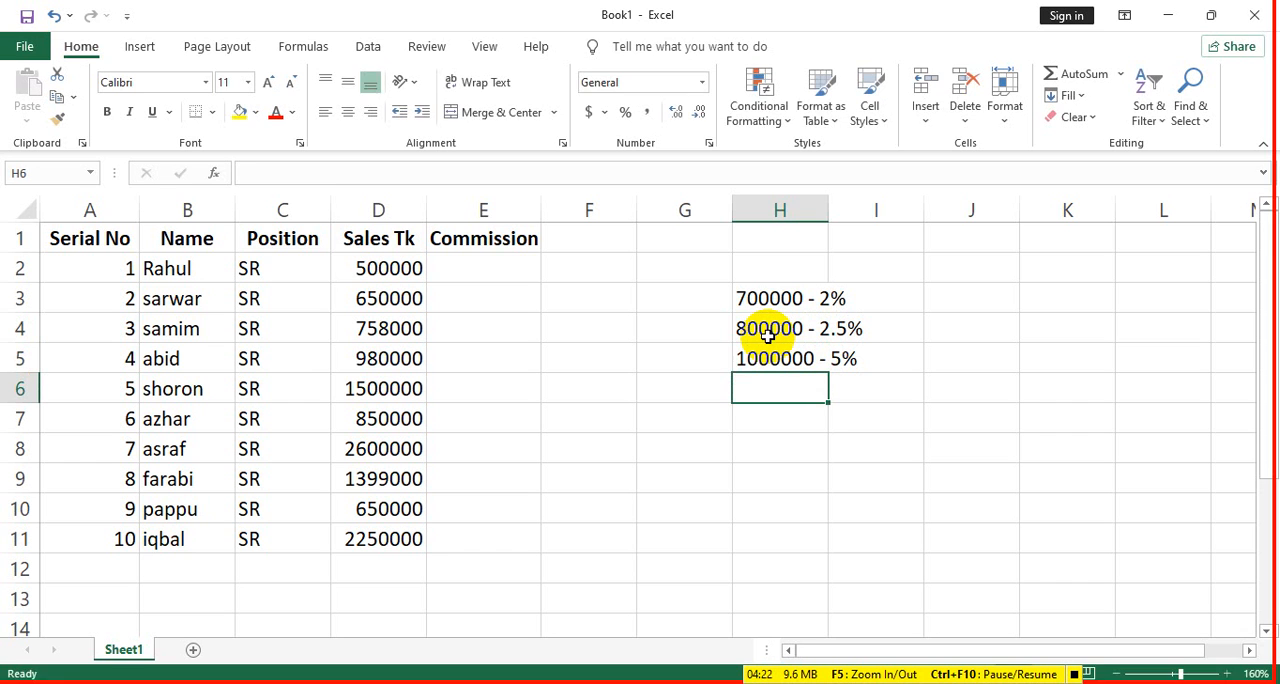
# - Enter the fourth commission tier, 150000 - 7%, in cell H6
pyautogui.write('150000')
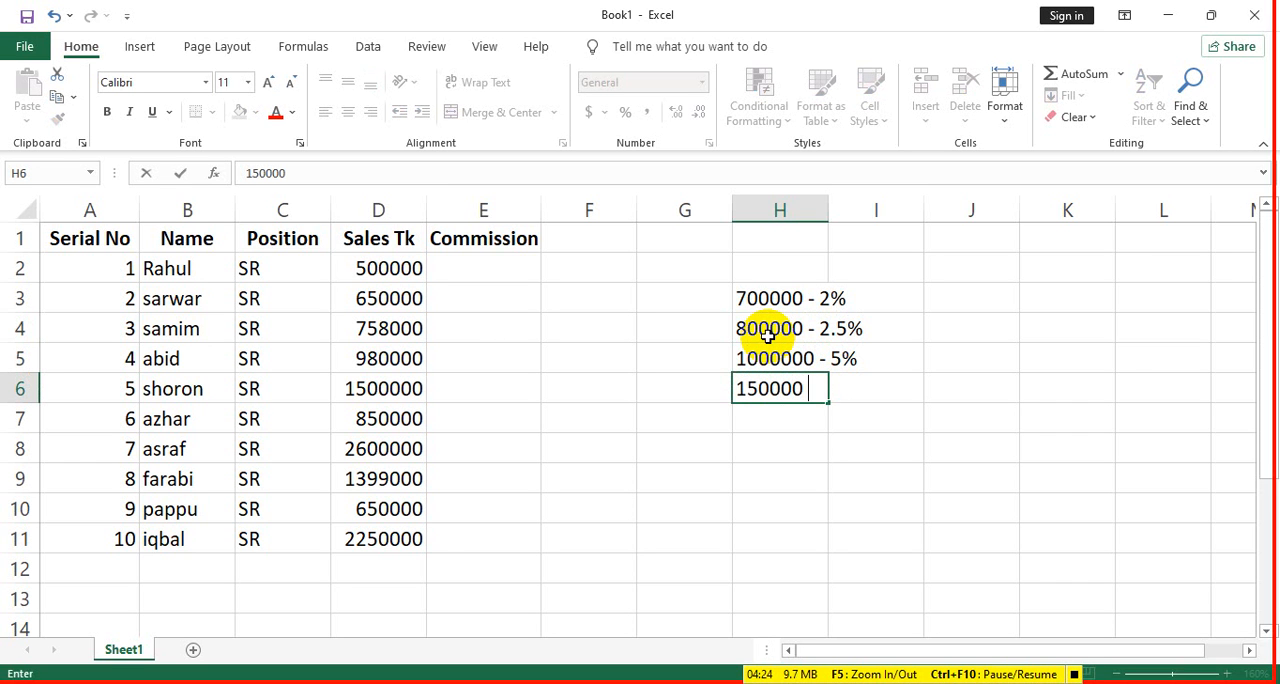
pyautogui.write(' - 7%')
pyautogui.hotkey('ctrl', 'Return')
pyautogui.press('Down')
# - Enter the last two commission tiers, 200000 - 8% in H7 and 250000 - 9% in H8
pyautogui.write('2')
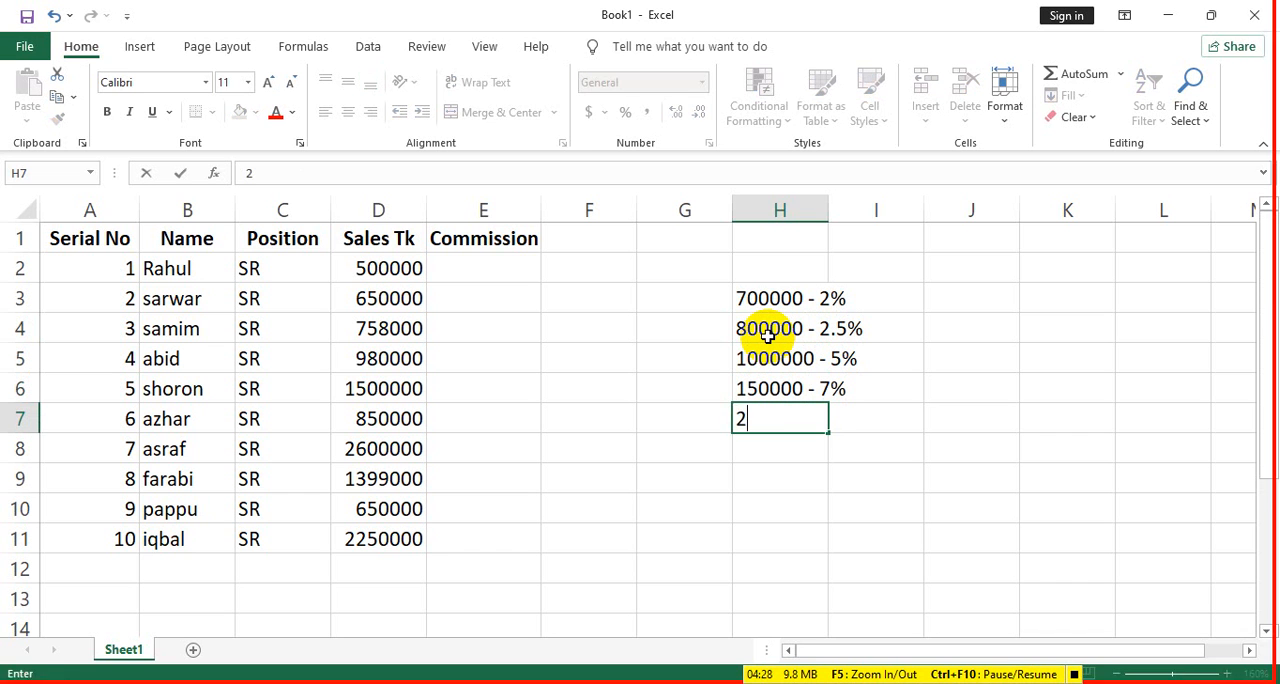
pyautogui.write('00000 - ')
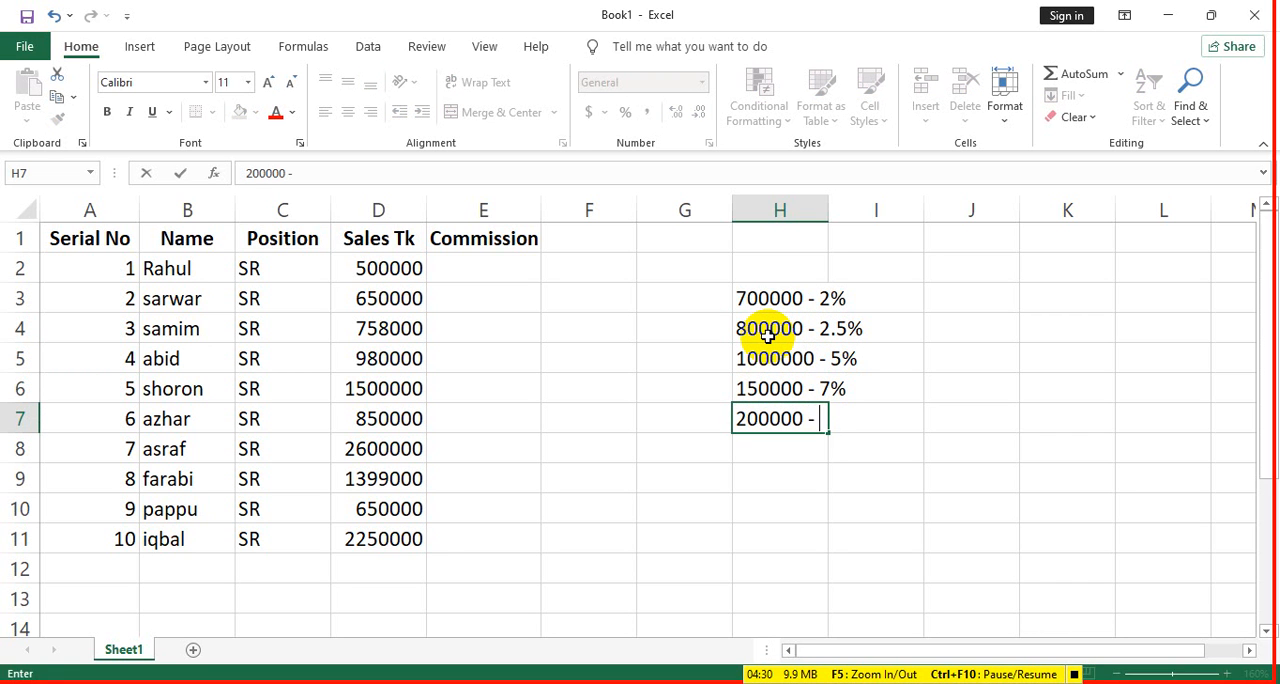
pyautogui.write('8%')
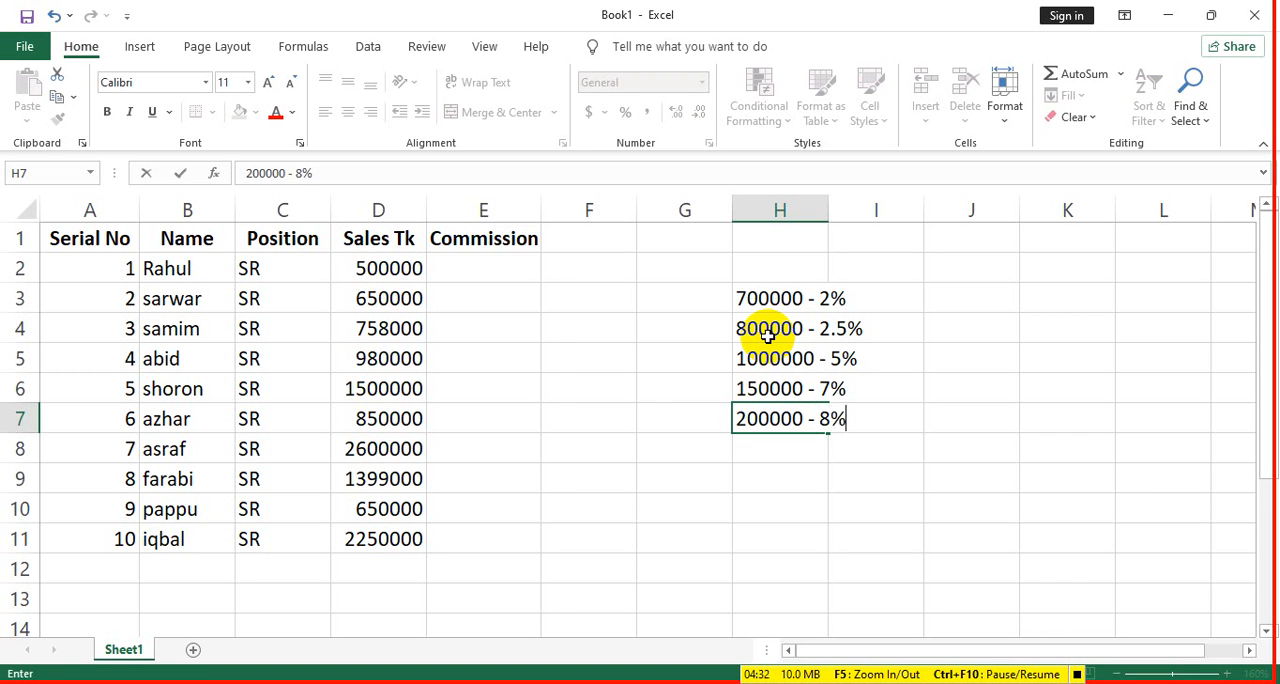
pyautogui.press('Return')
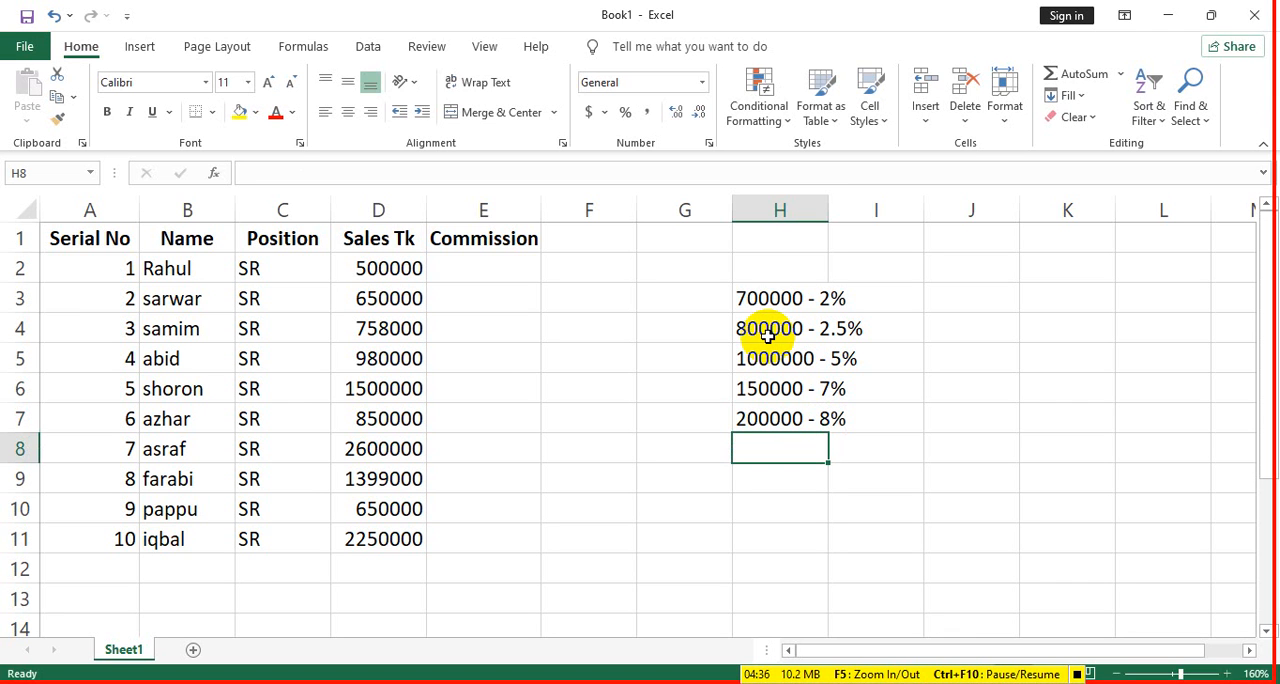
pyautogui.write('2')
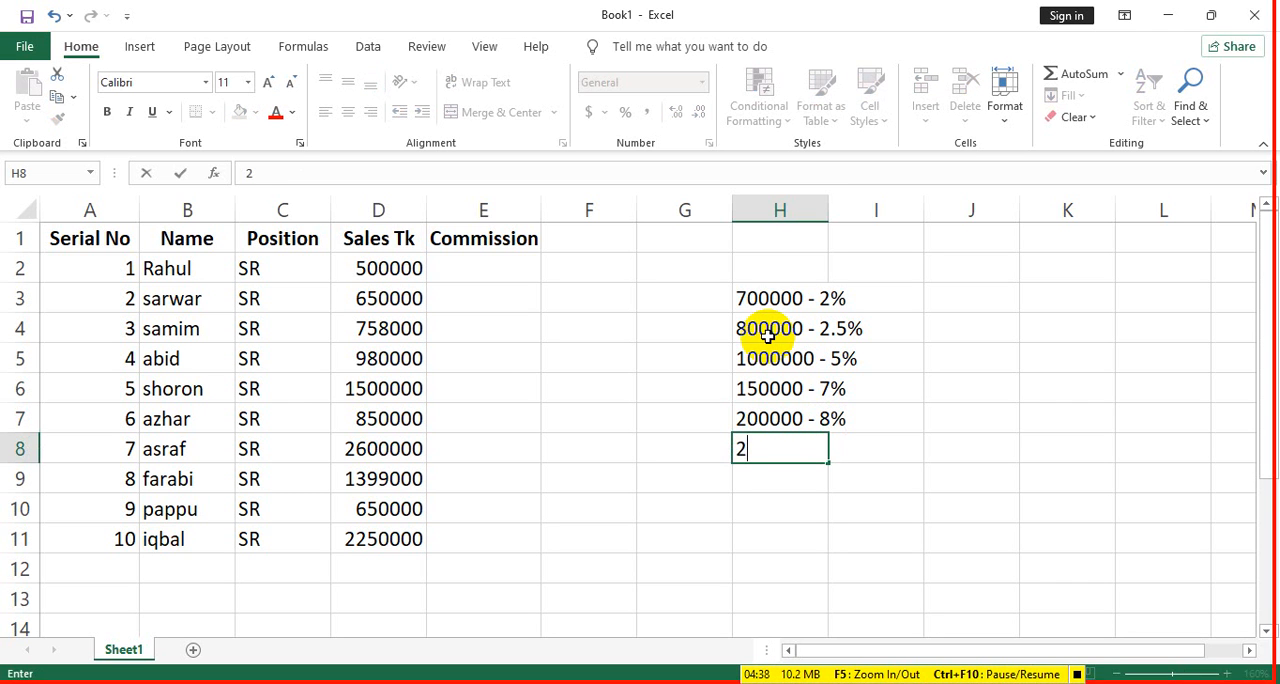
pyautogui.write('50000 - ')
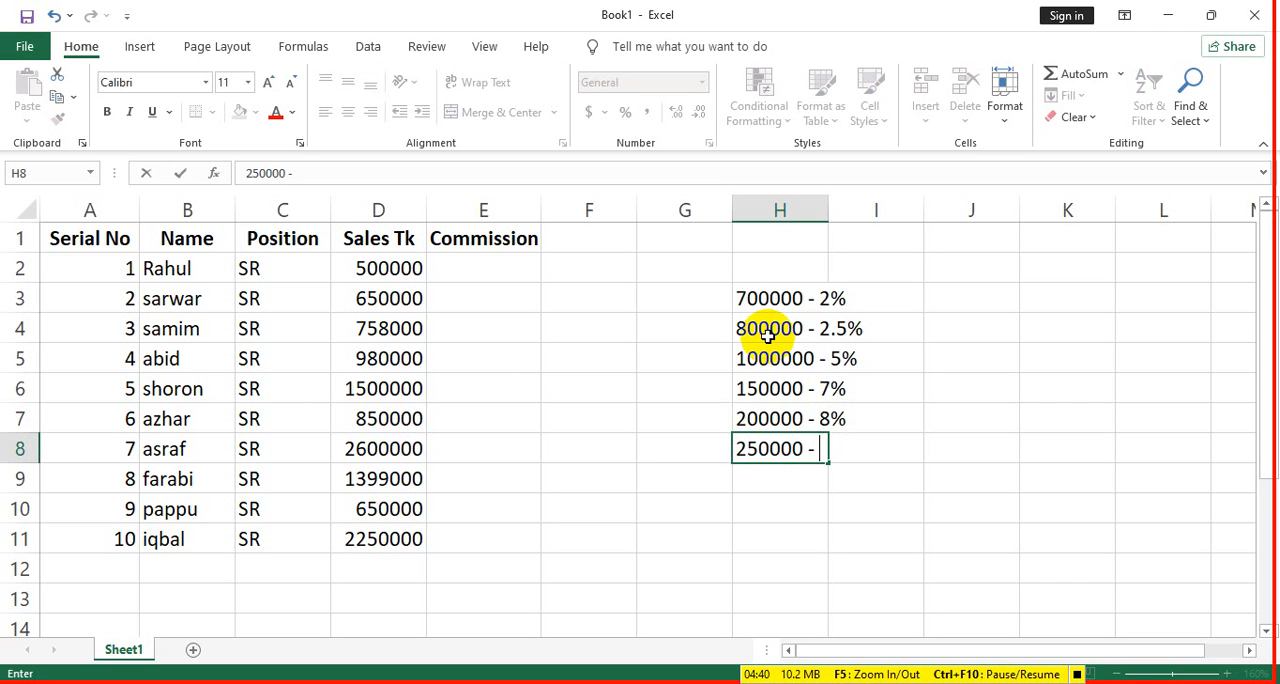
pyautogui.write('9%')
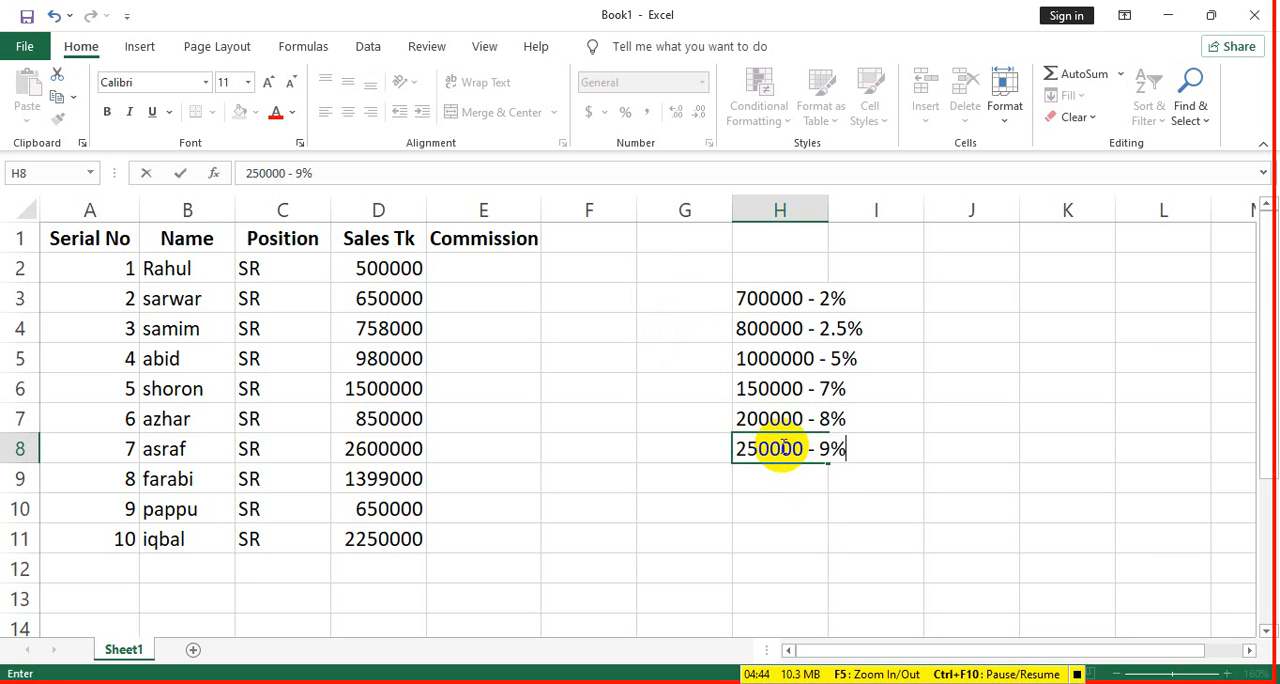
# - Correct the tier thresholds to 1500000 in H6, 2000000 in H7 and 2500000 in H8, keeping their percentages
pyautogui.click(803, 400)
pyautogui.doubleClick(803, 400)
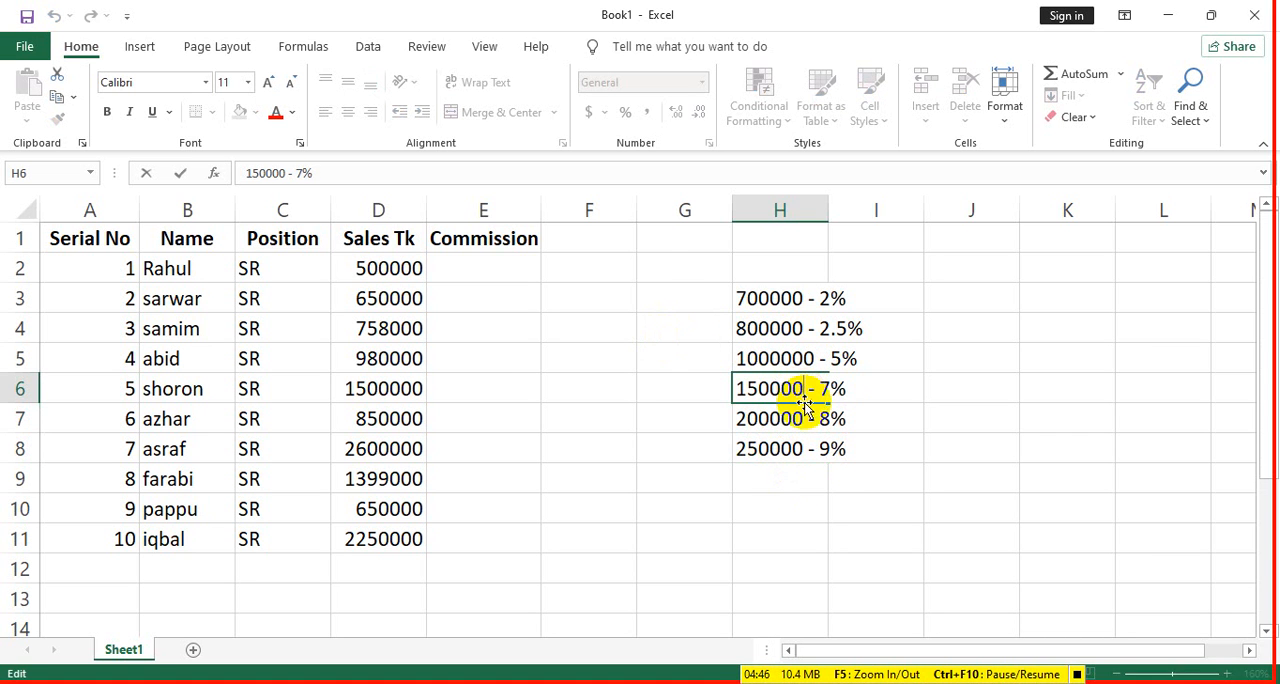
pyautogui.write('0')
pyautogui.click(793, 410)
pyautogui.doubleClick(793, 410)
pyautogui.write('0')
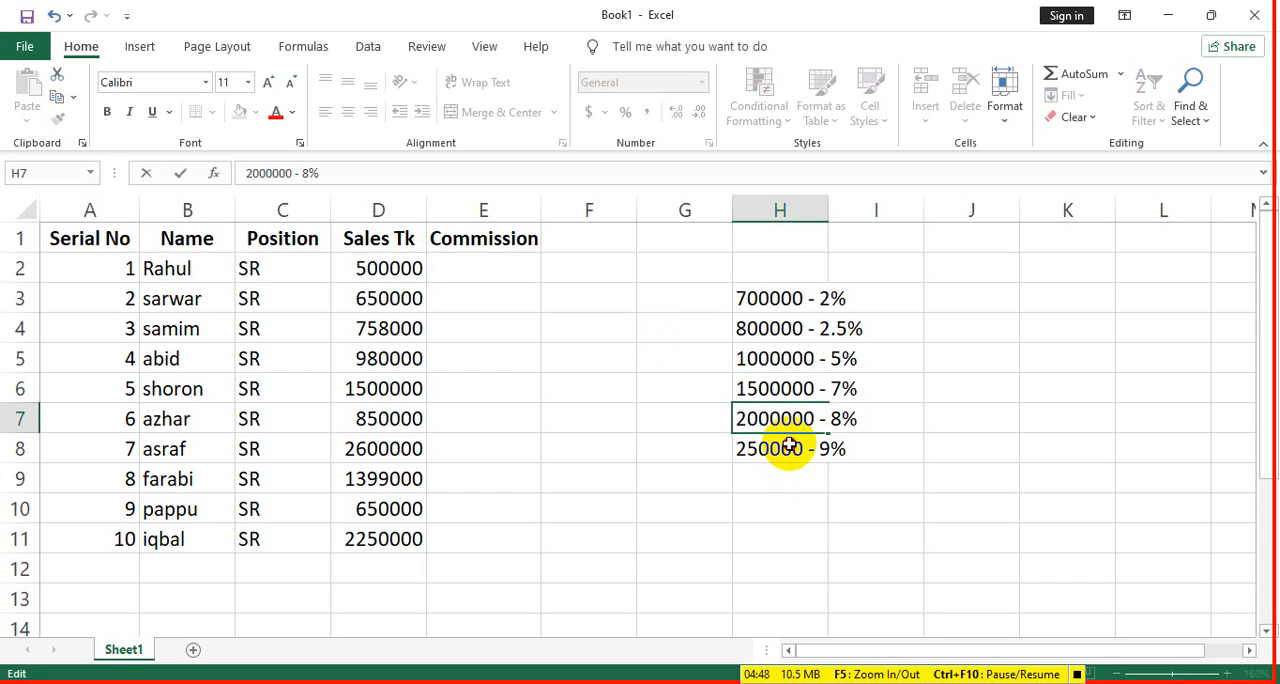
pyautogui.click(790, 447)
pyautogui.doubleClick(790, 447)
pyautogui.write('0')
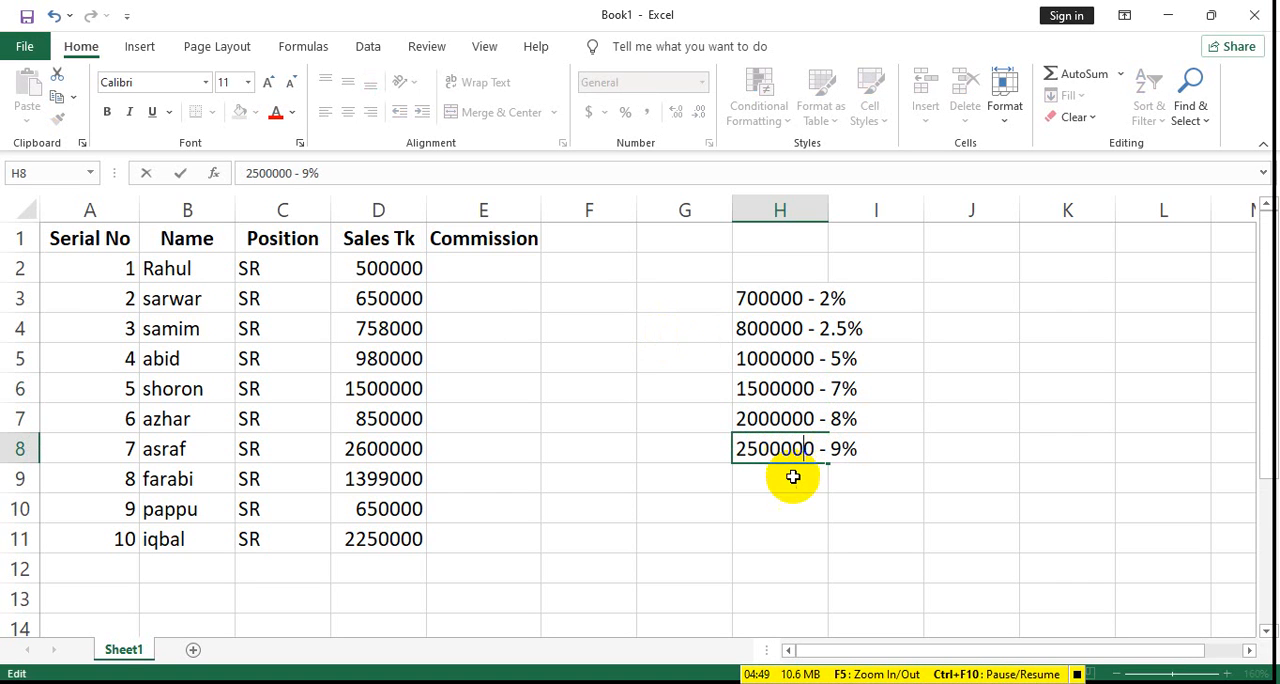
# - Begin the commission formula in E2 with an IF that returns D2*9% when D2>2500000
pyautogui.click(493, 272)
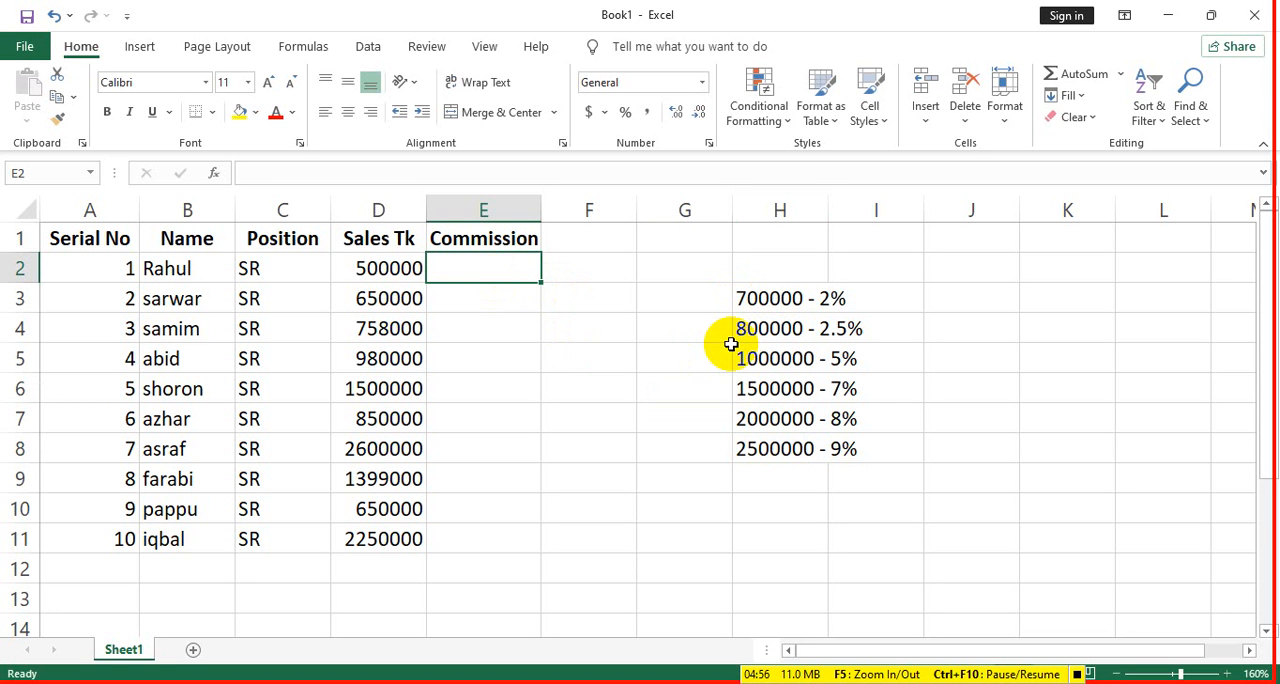
pyautogui.write('=')
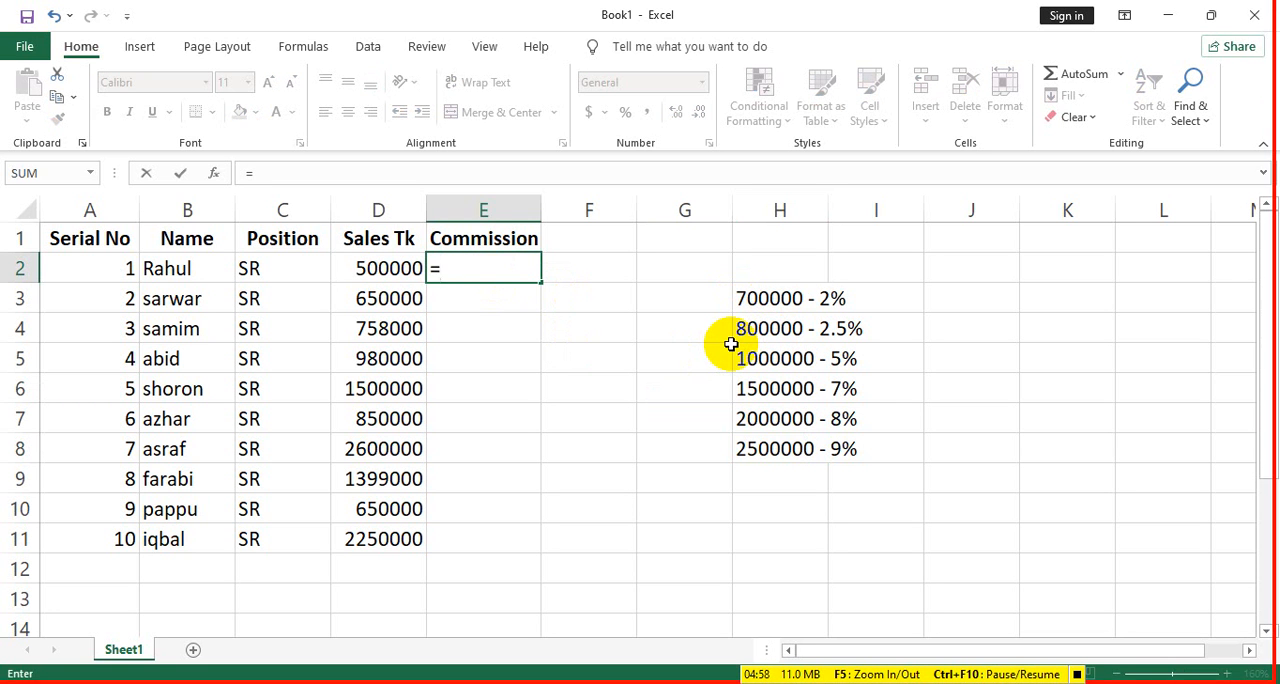
pyautogui.write('if')
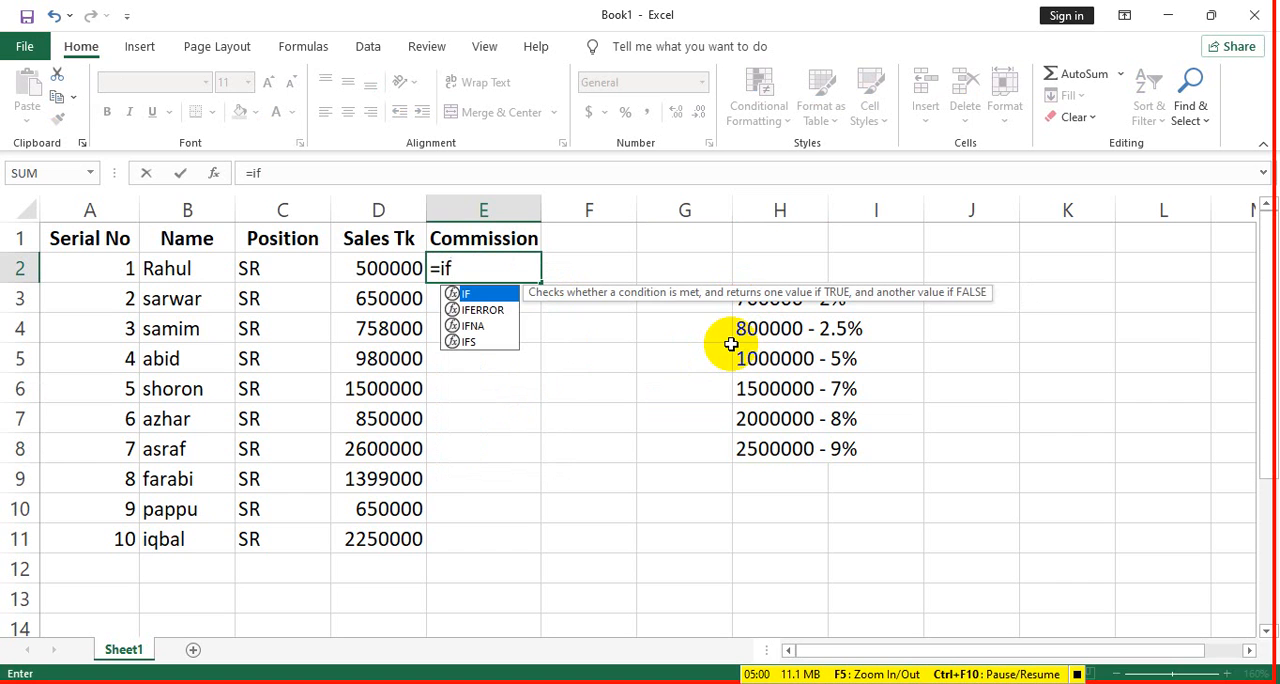
pyautogui.write('(')
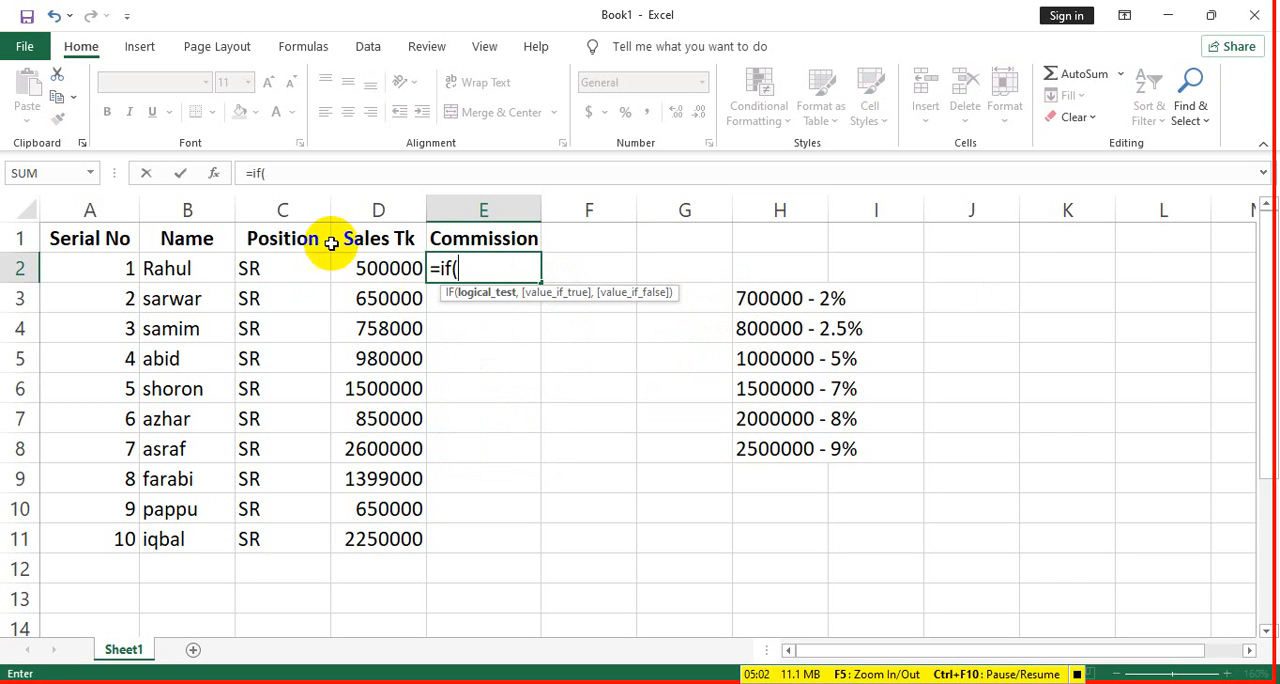
pyautogui.click(399, 266)
pyautogui.write('>')
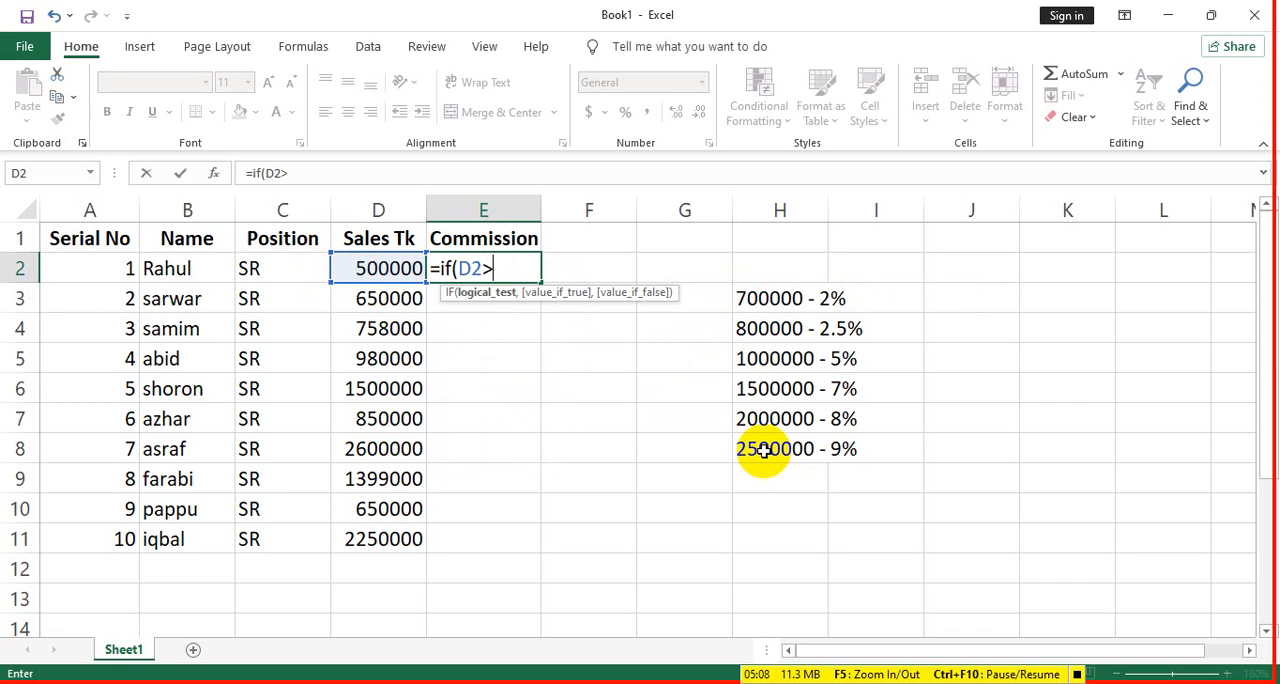
pyautogui.write('2500000')
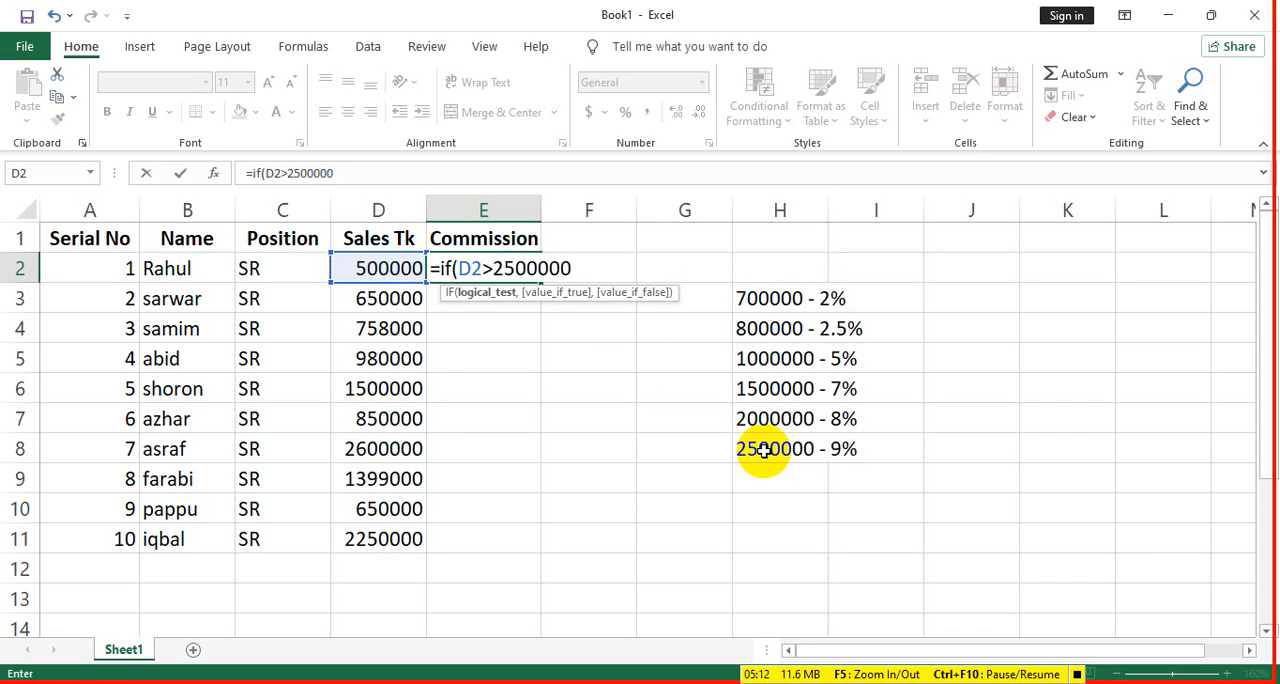
pyautogui.write(',')
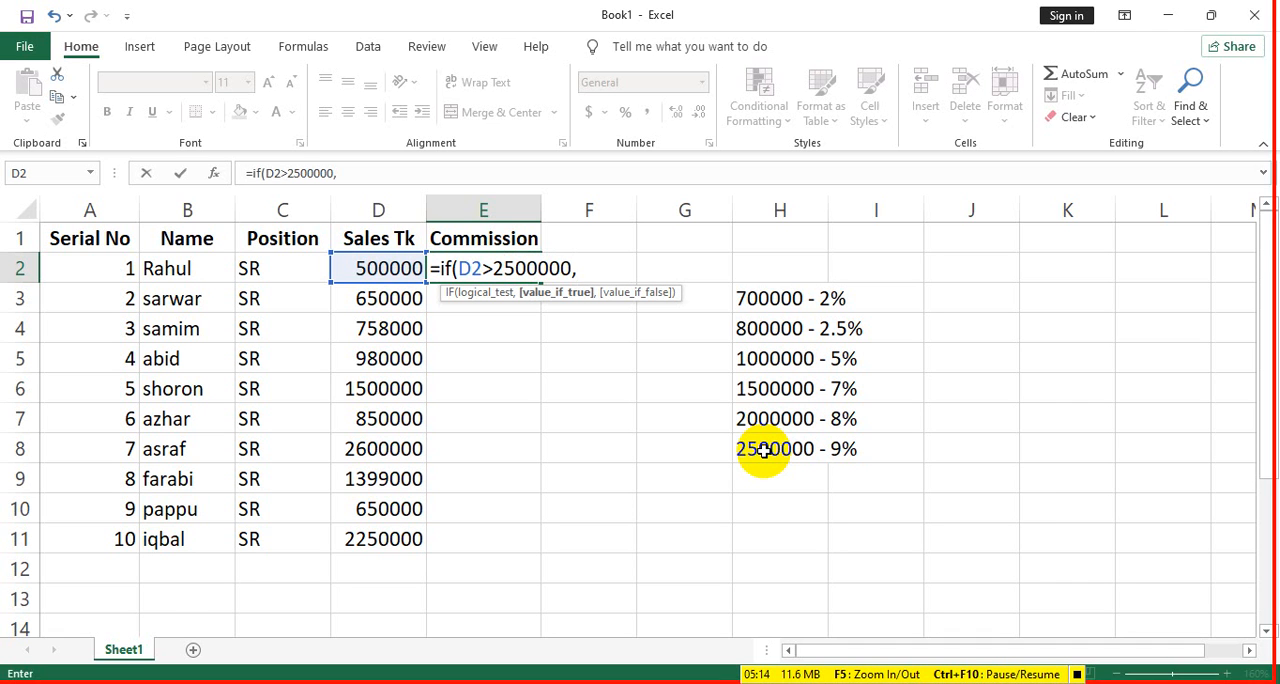
pyautogui.click(392, 273)
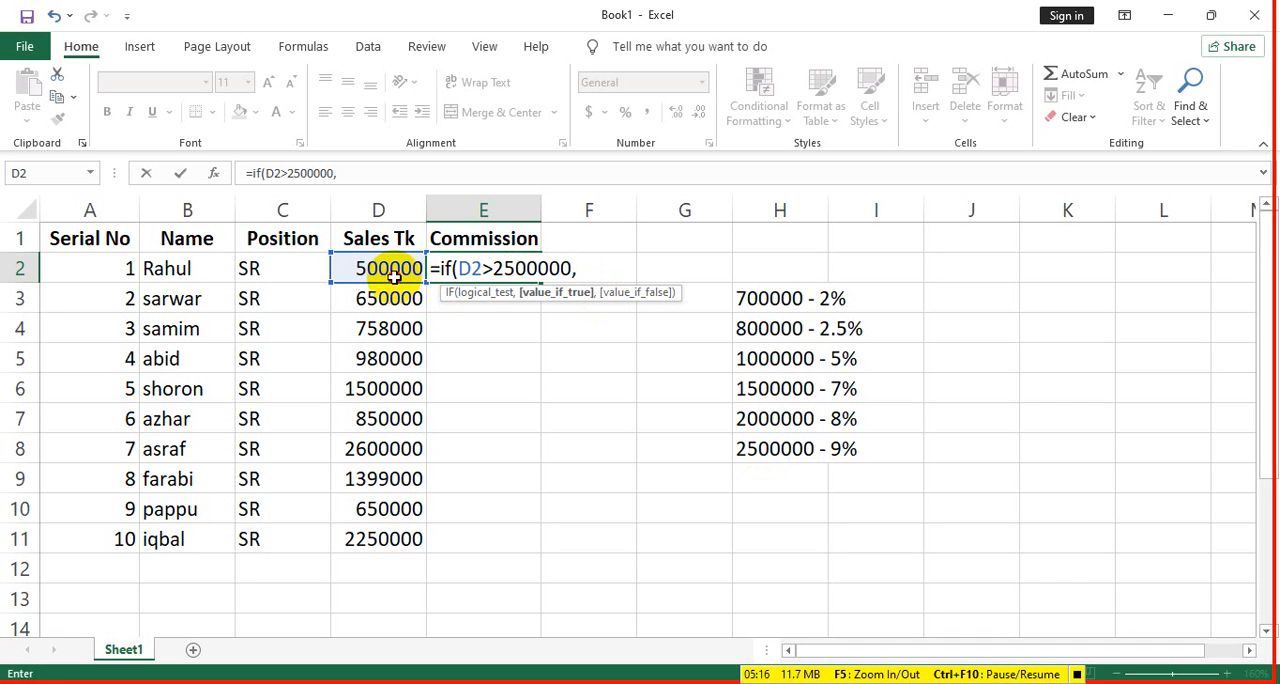
pyautogui.write('*9')
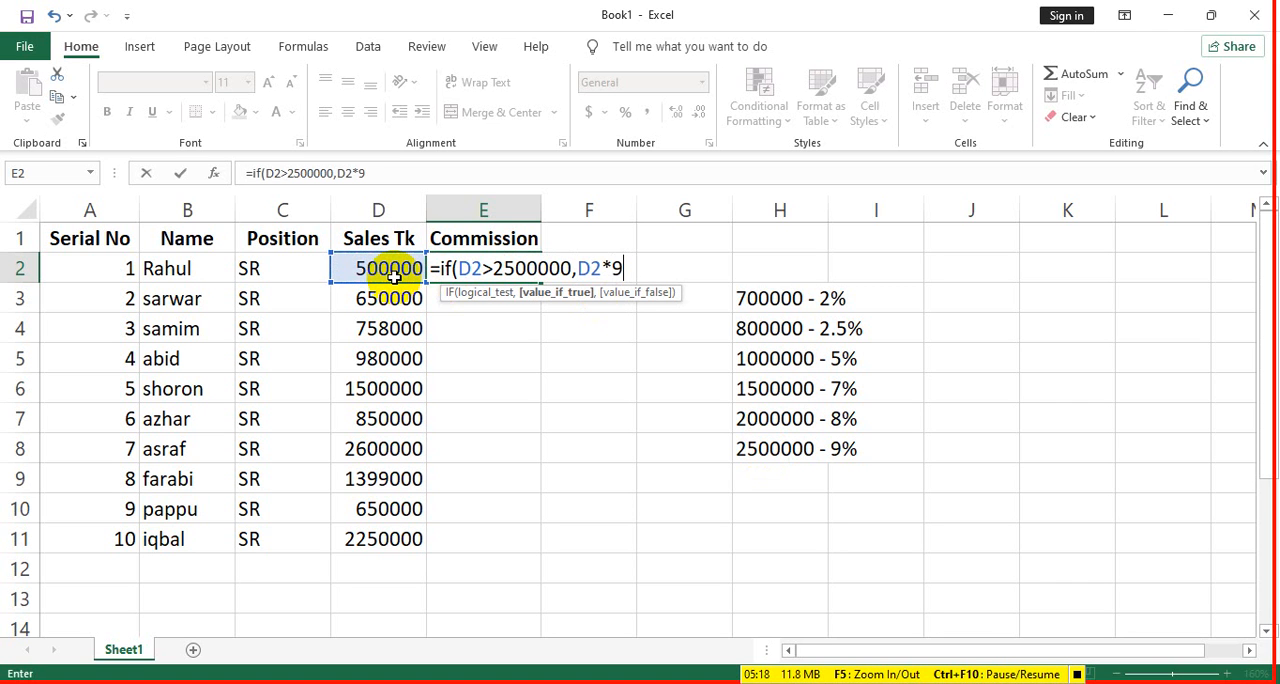
pyautogui.write('%,')
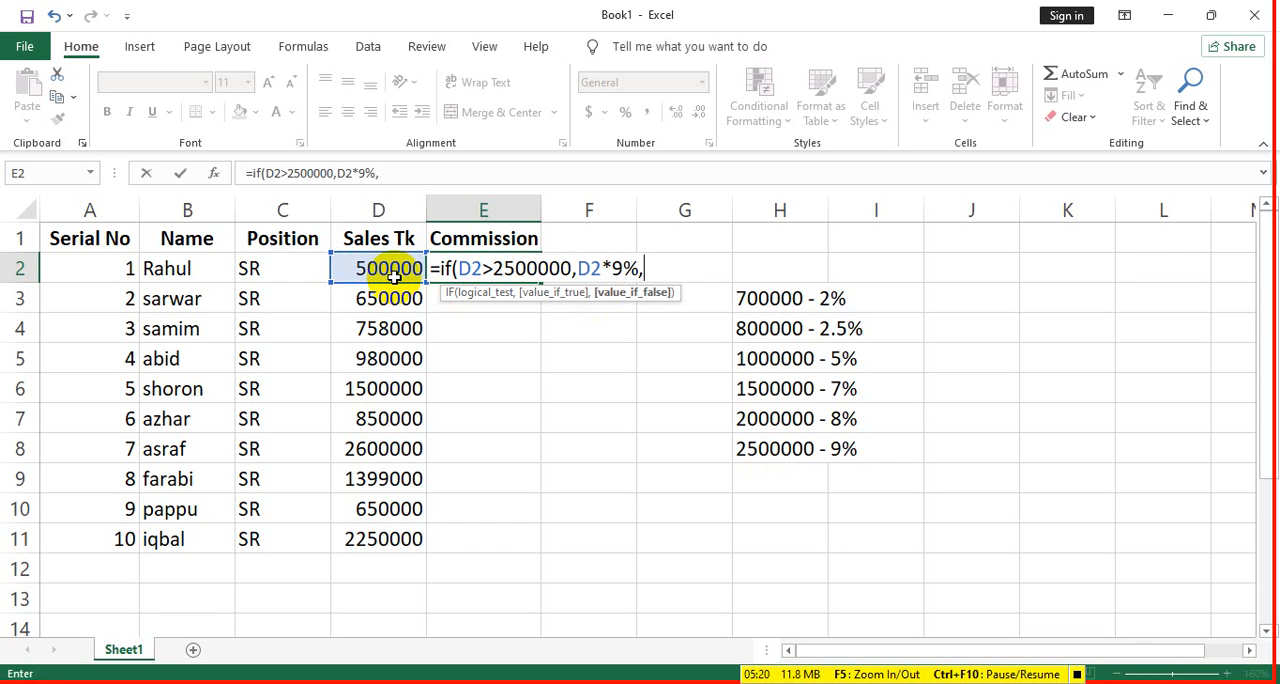
pyautogui.write('if(')
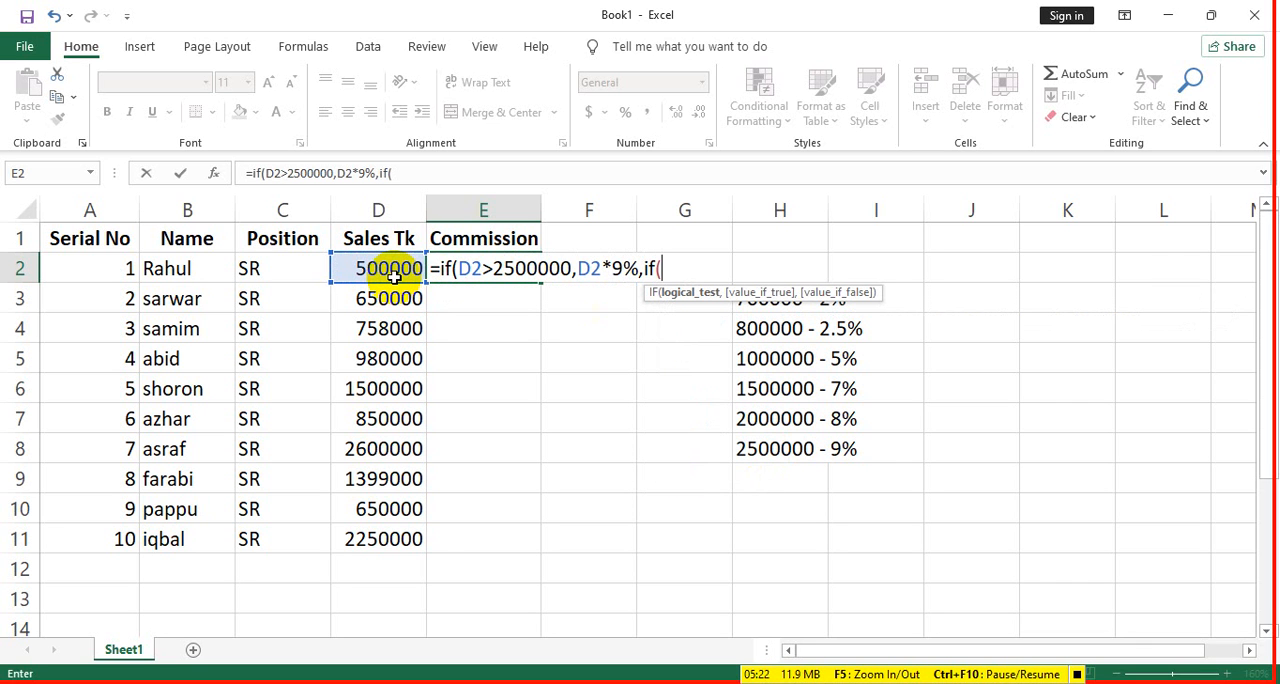
# - Start a nested IF with a D2>= test as the false value, and change the first condition to D2>=2500000
pyautogui.click(391, 275)
pyautogui.write('>')
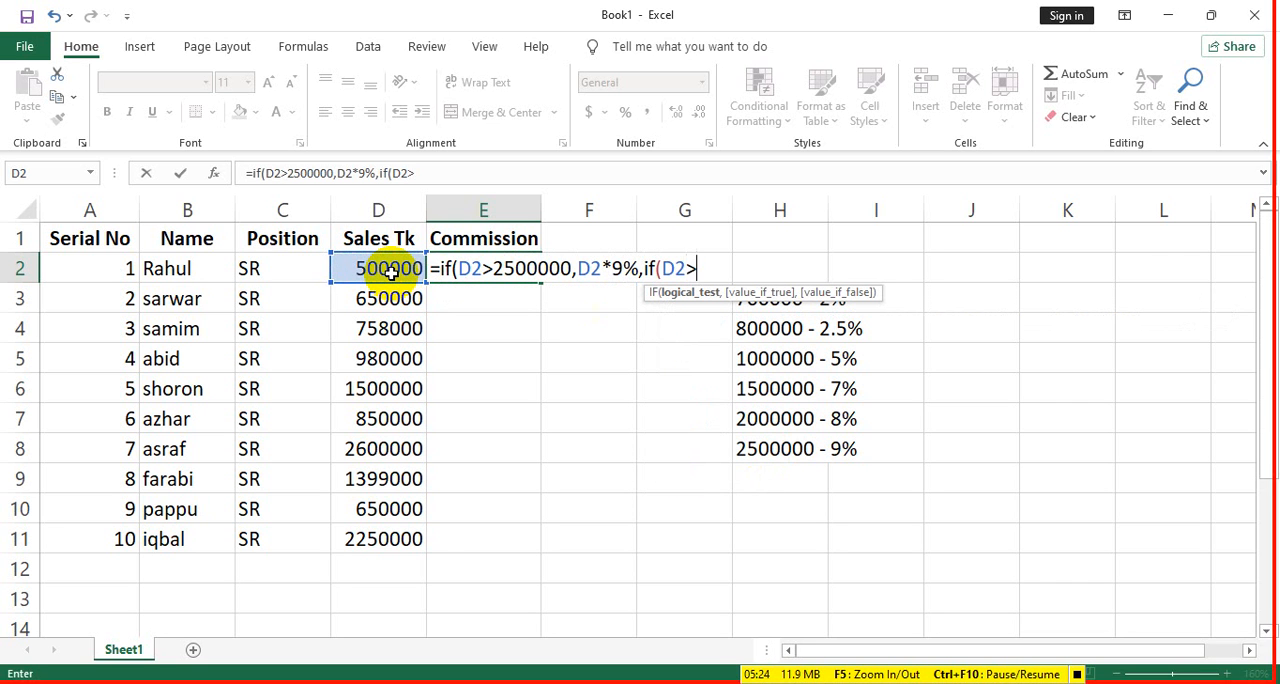
pyautogui.write('=')
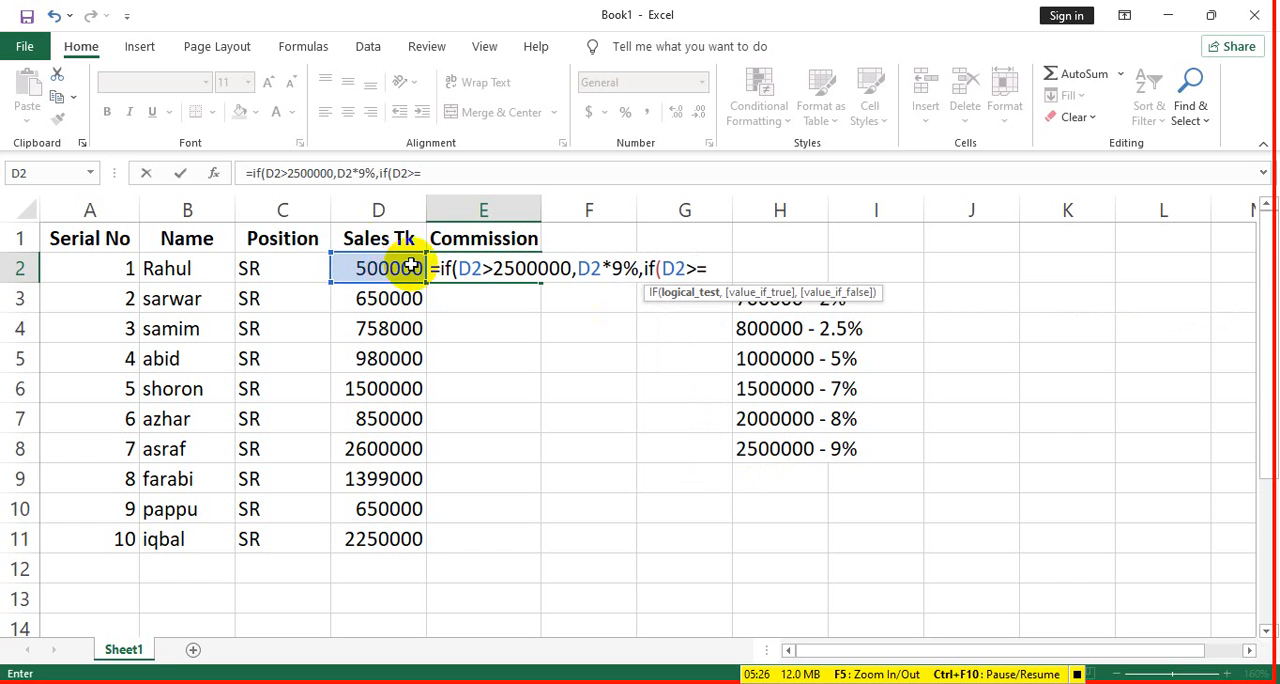
pyautogui.click(495, 272)
pyautogui.write('=')
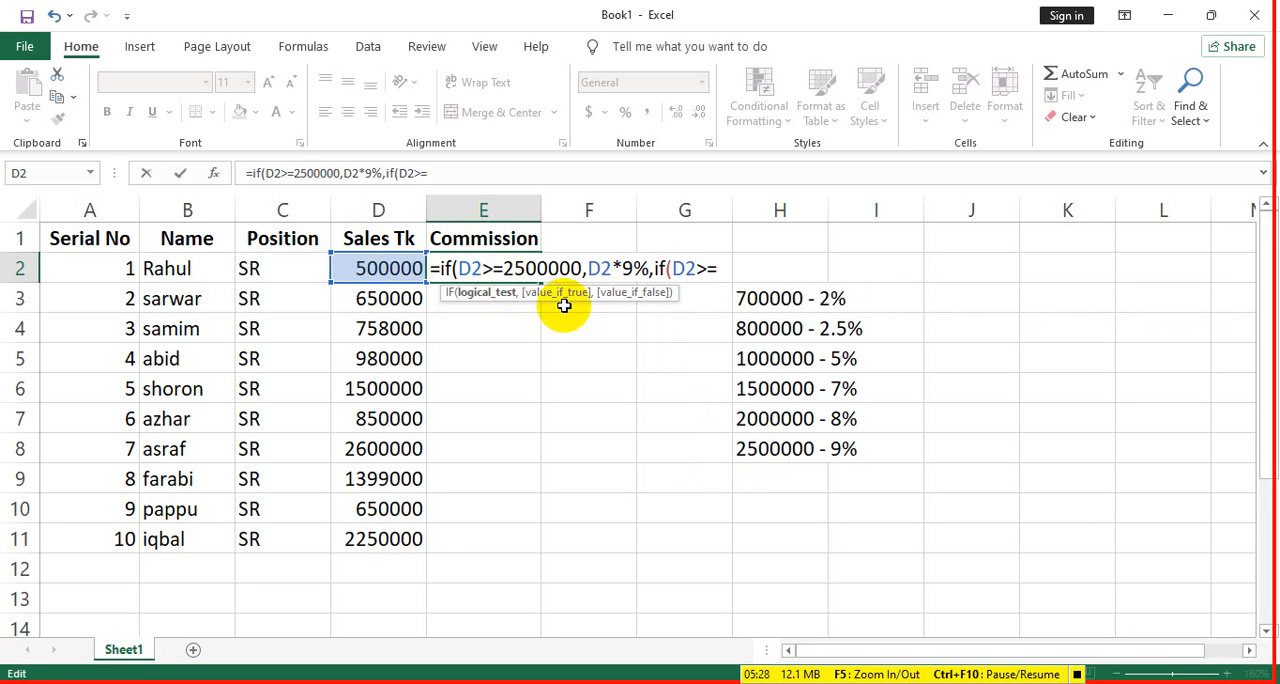
# - Complete the second IF condition in the E2 formula as D2>=2000000, returning D2*8%
pyautogui.click(726, 270)
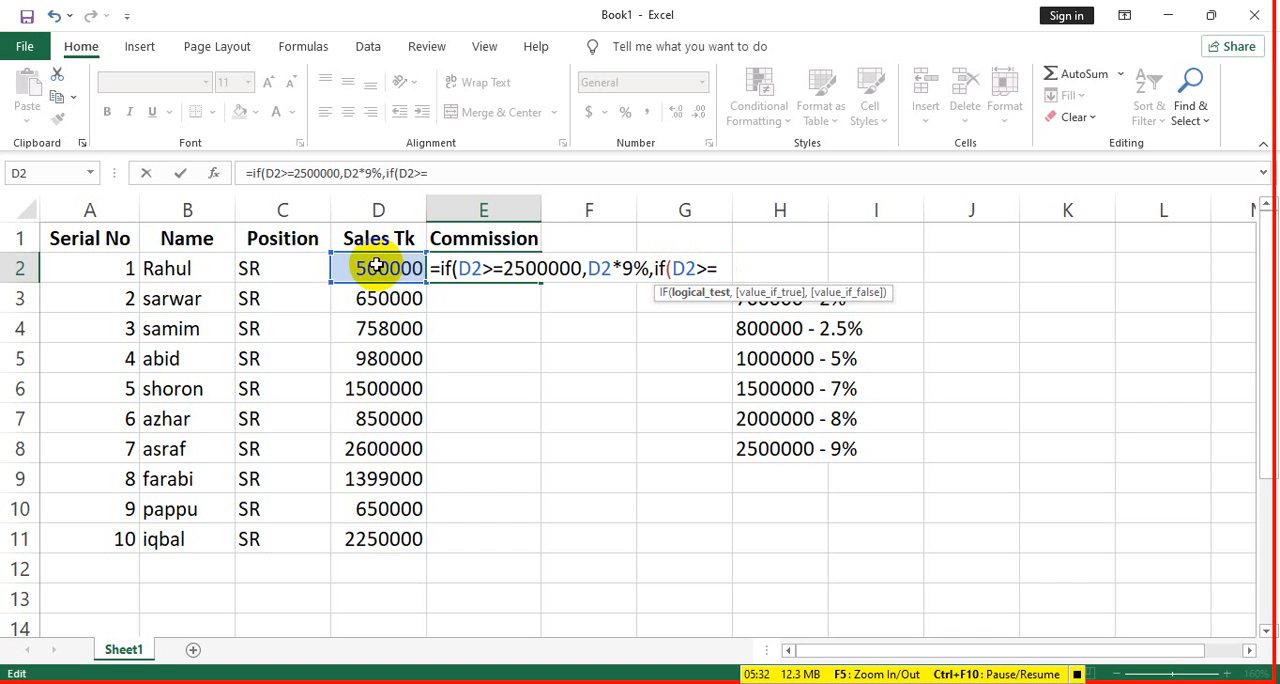
pyautogui.write('20')
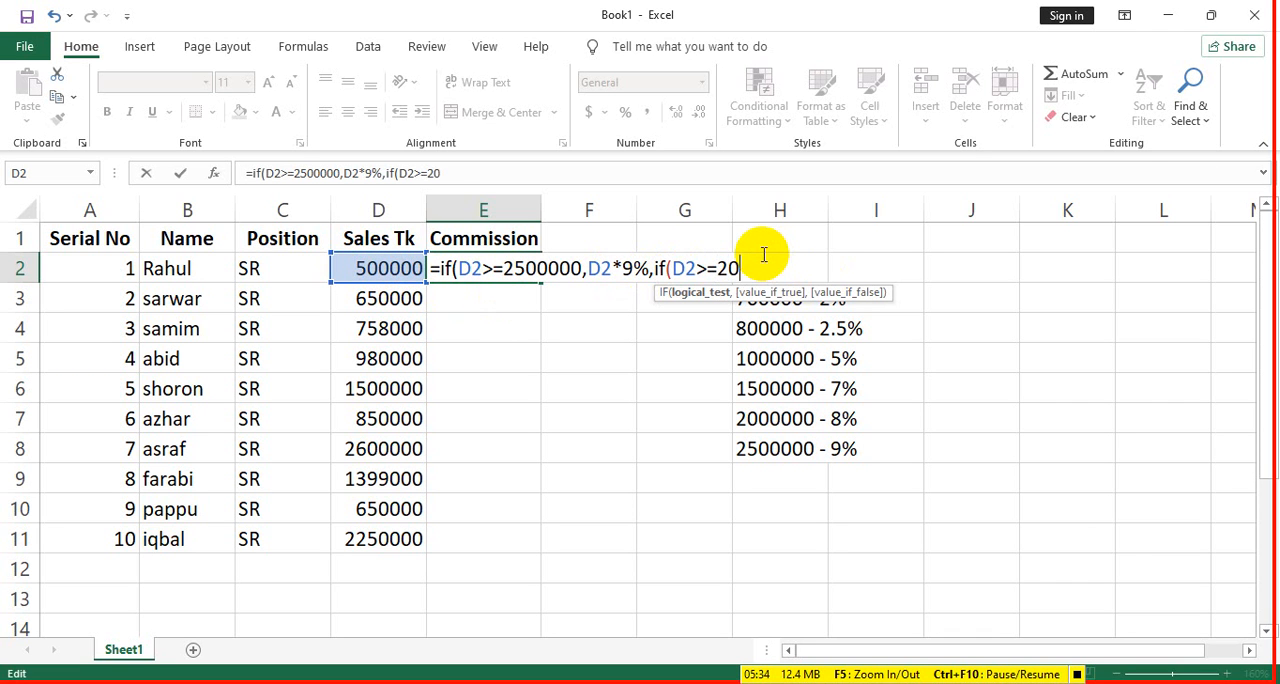
pyautogui.write('00000,')
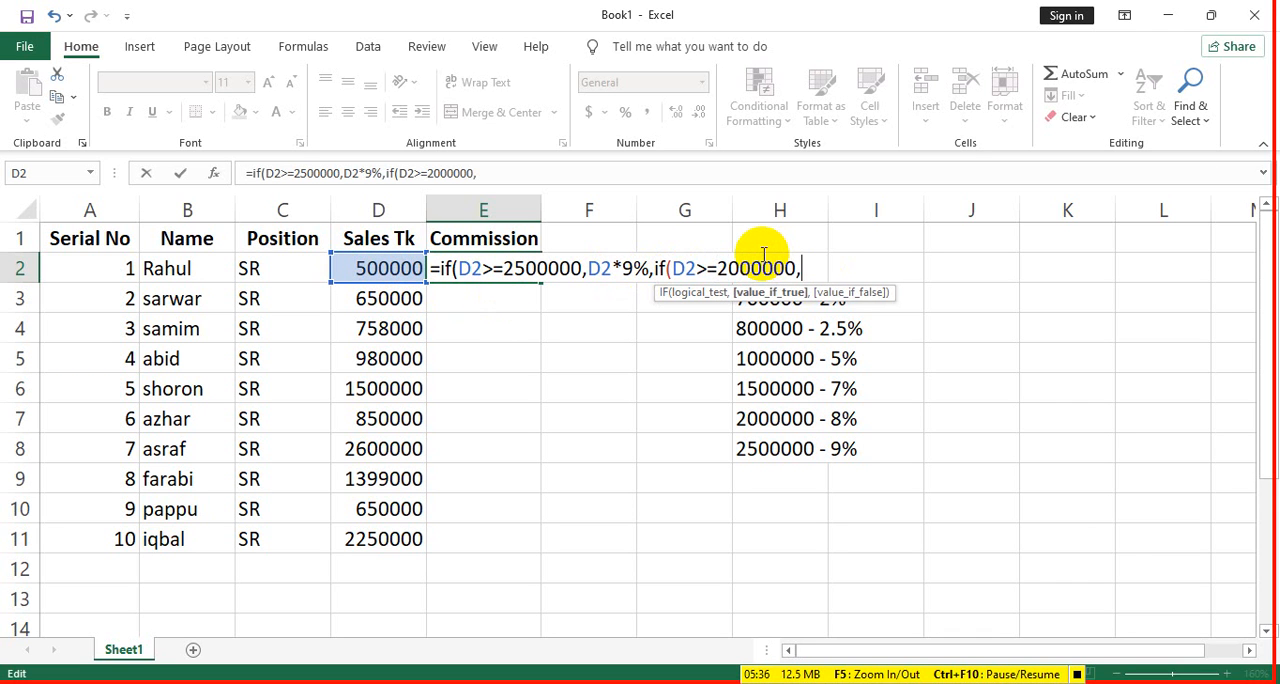
pyautogui.click(392, 270)
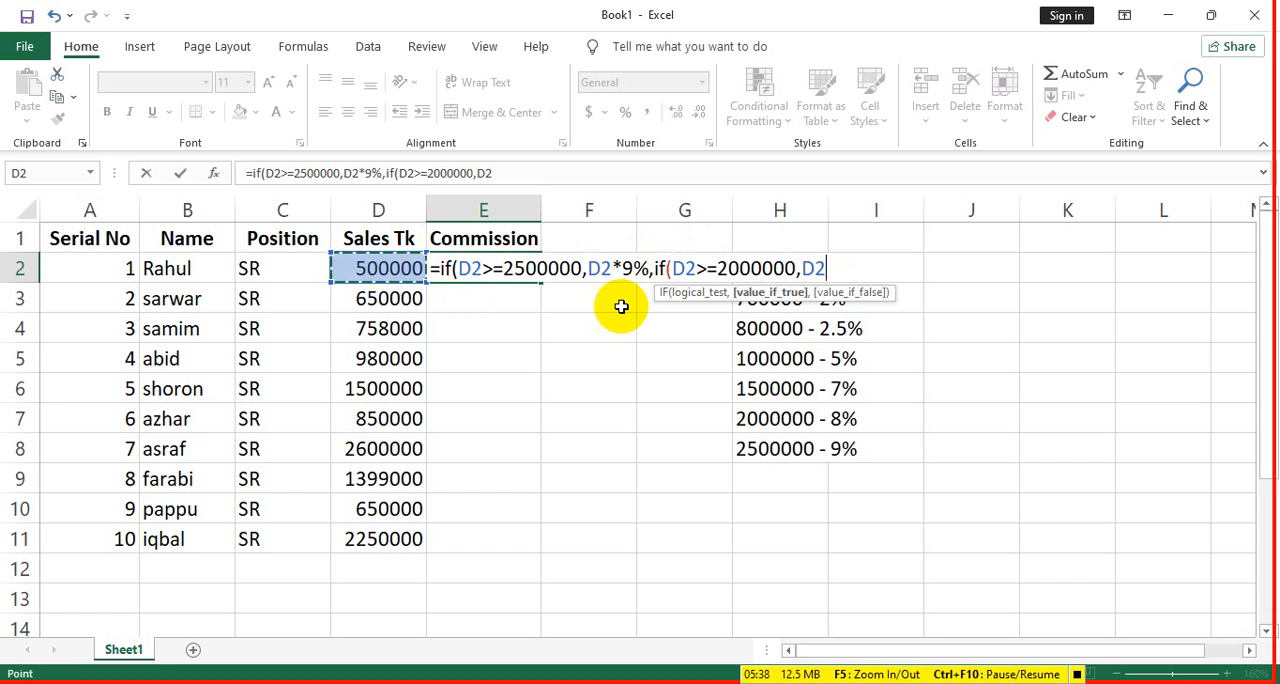
pyautogui.write('*8')
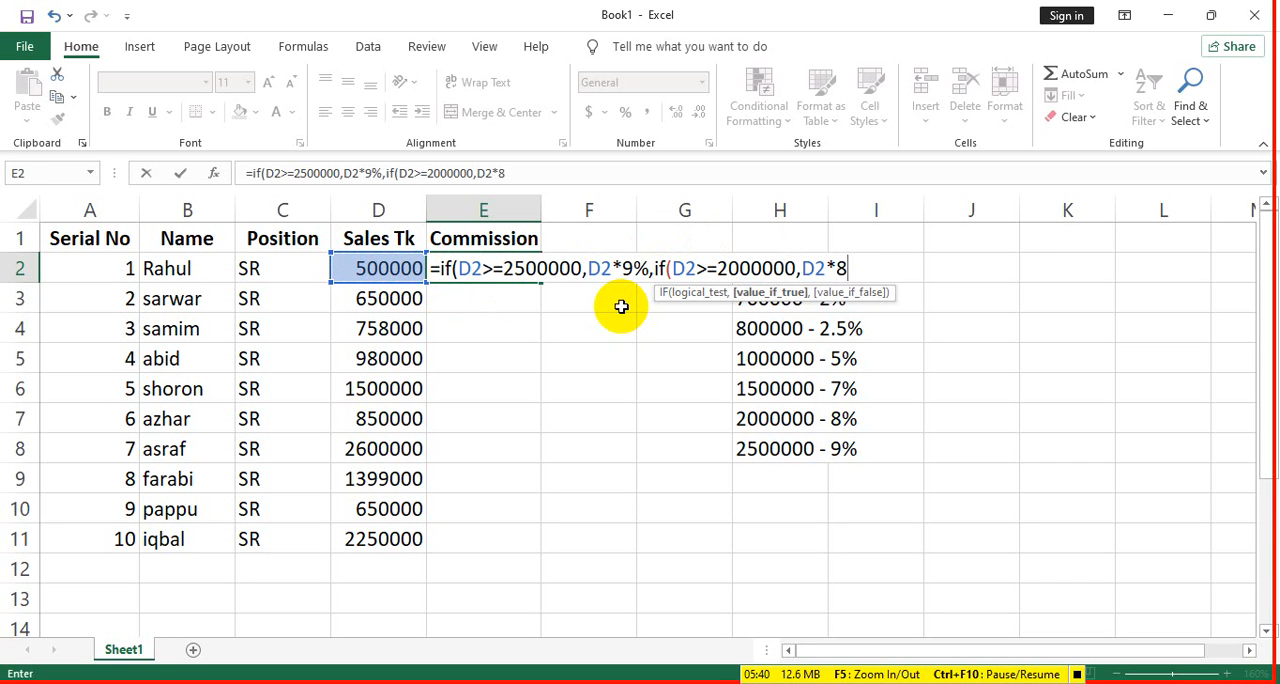
pyautogui.write('%,i')
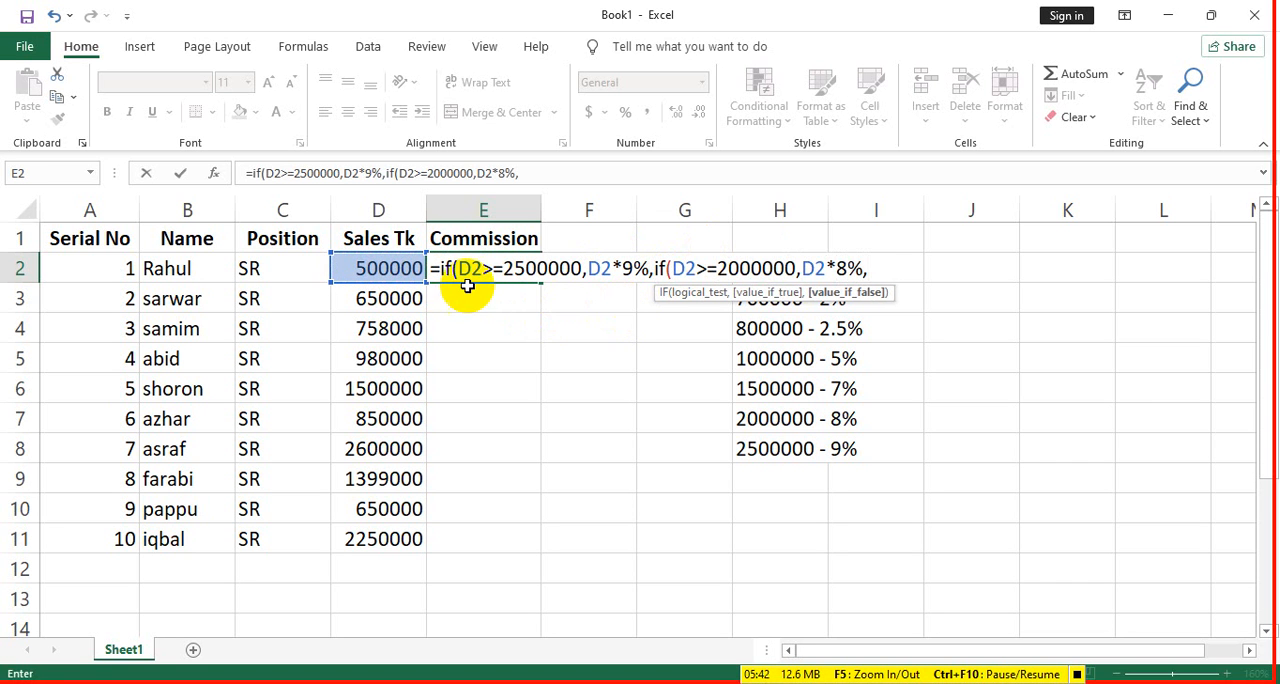
pyautogui.write('f(')
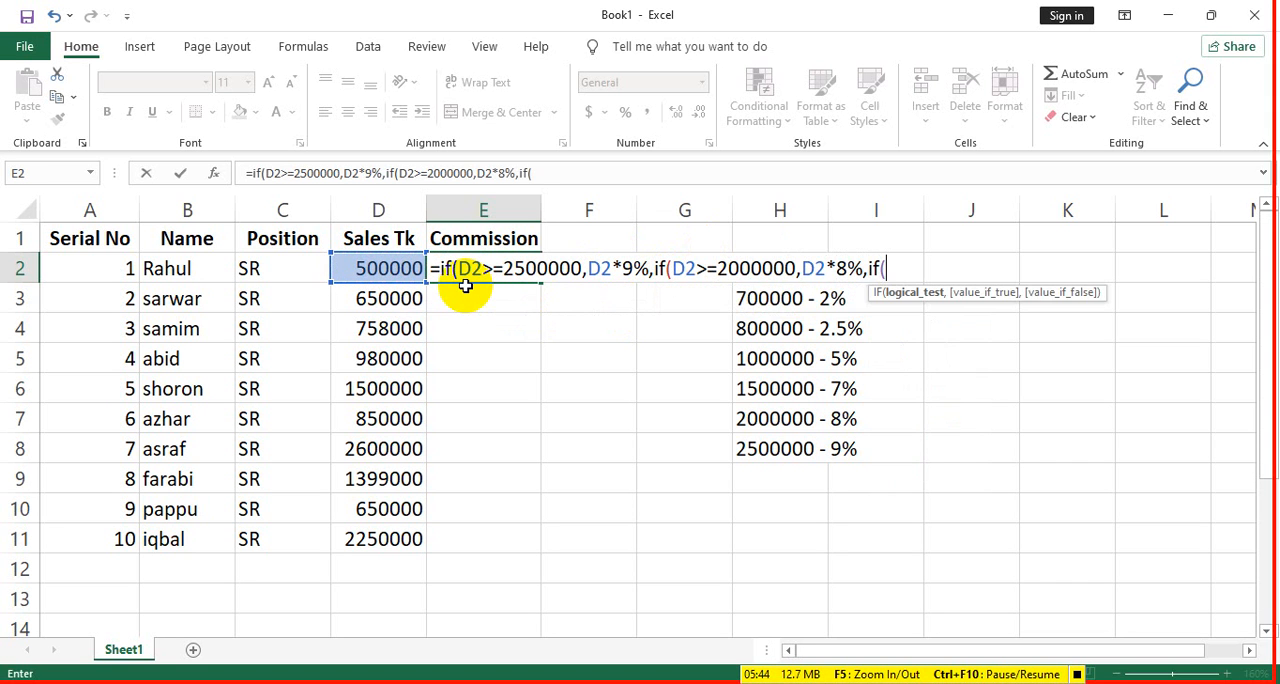
# - Nest a third IF in the E2 formula that returns D2*7% when D2>=1500000
pyautogui.click(369, 260)
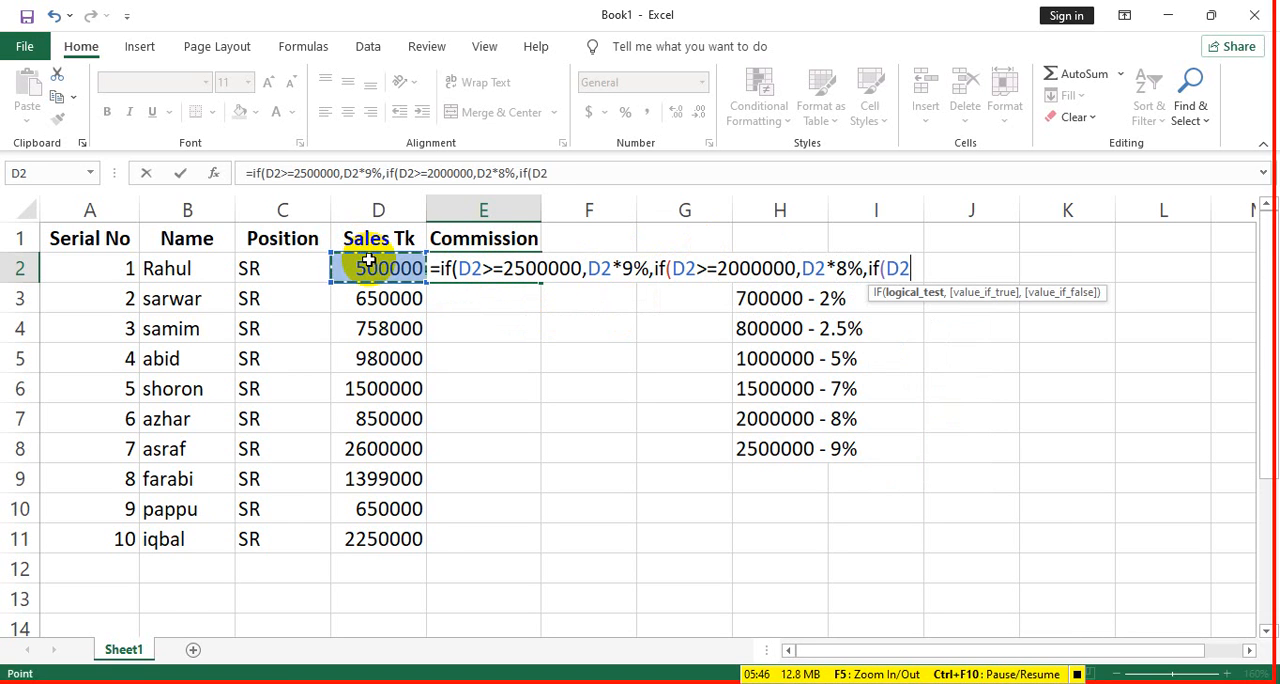
pyautogui.press('BackSpace')
pyautogui.press('BackSpace')
pyautogui.write('D2')
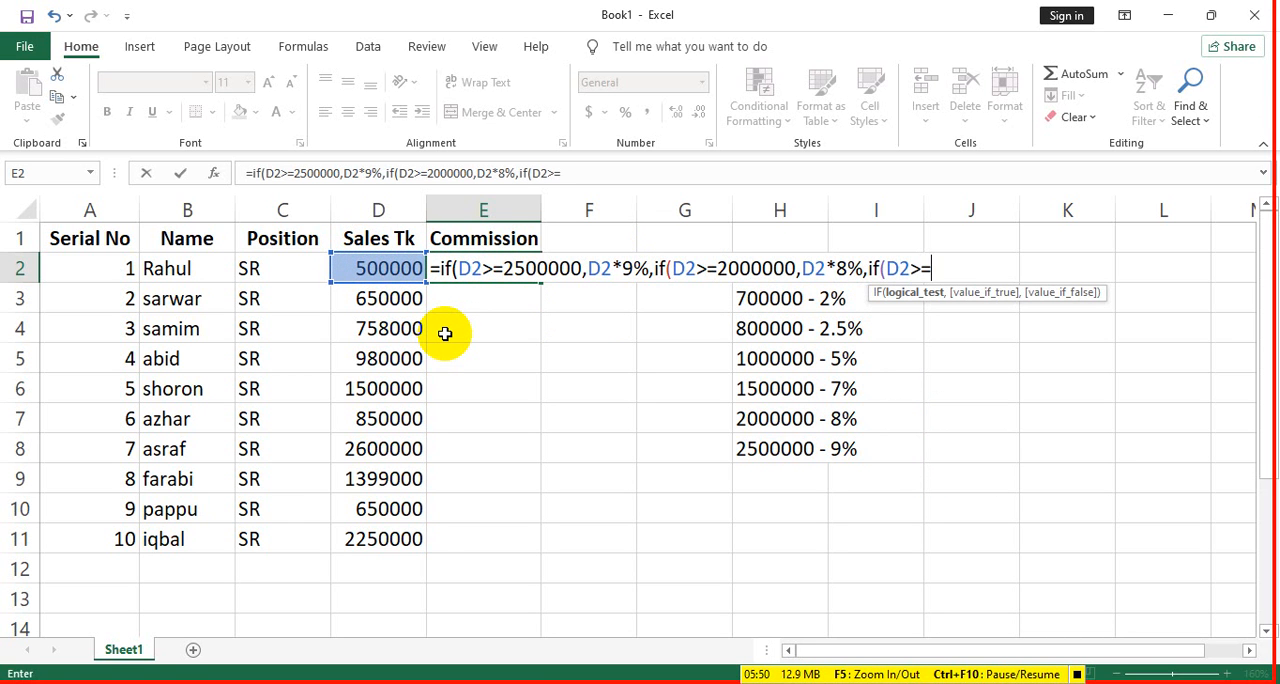
pyautogui.write('>=1500')
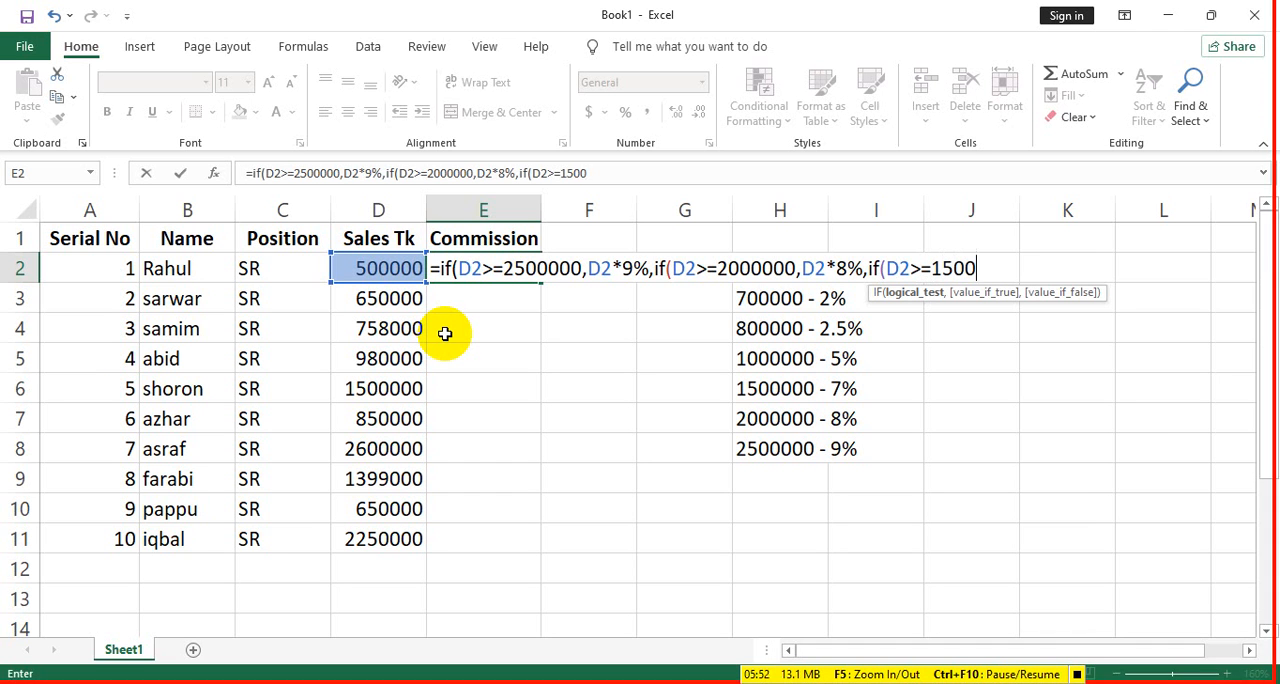
pyautogui.write('000,')
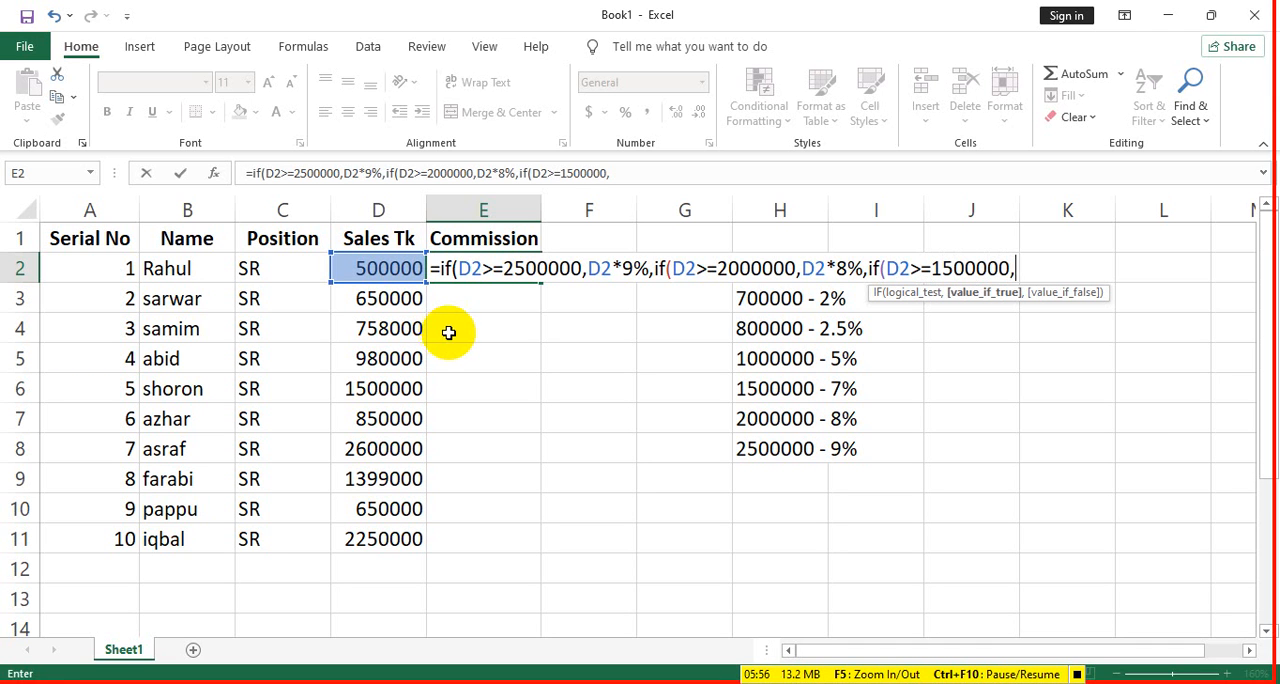
pyautogui.click(380, 270)
pyautogui.write('*')
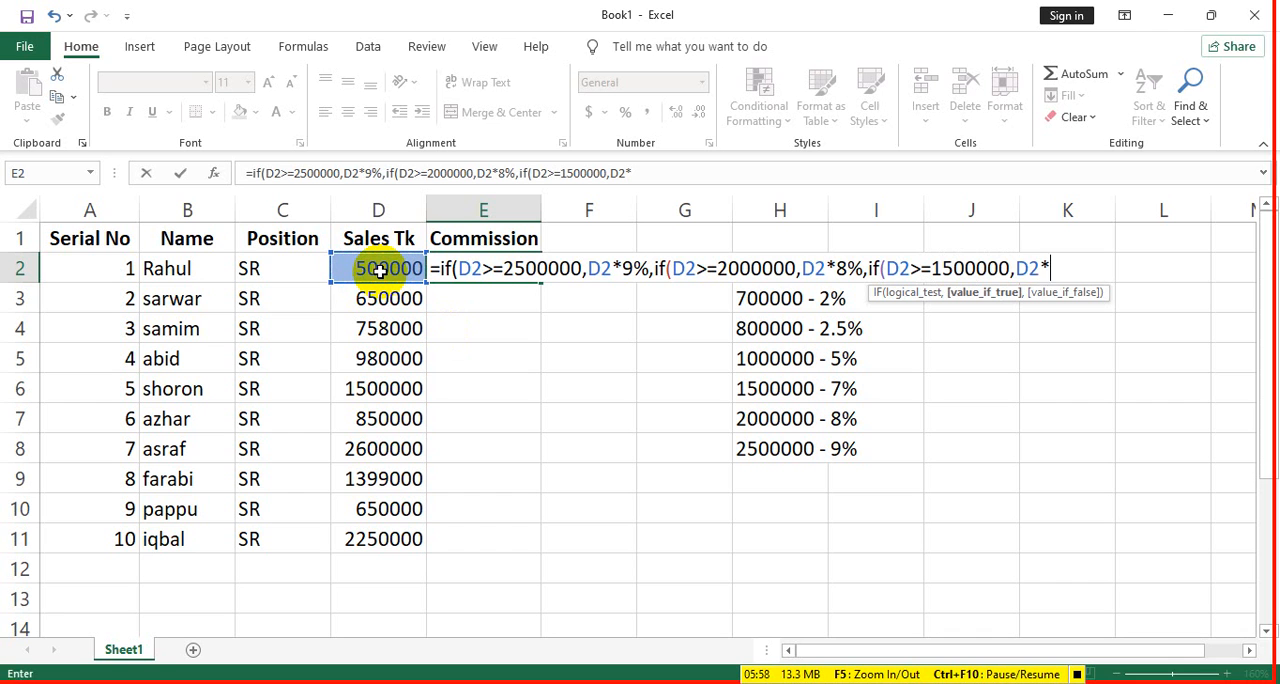
pyautogui.write('7%')
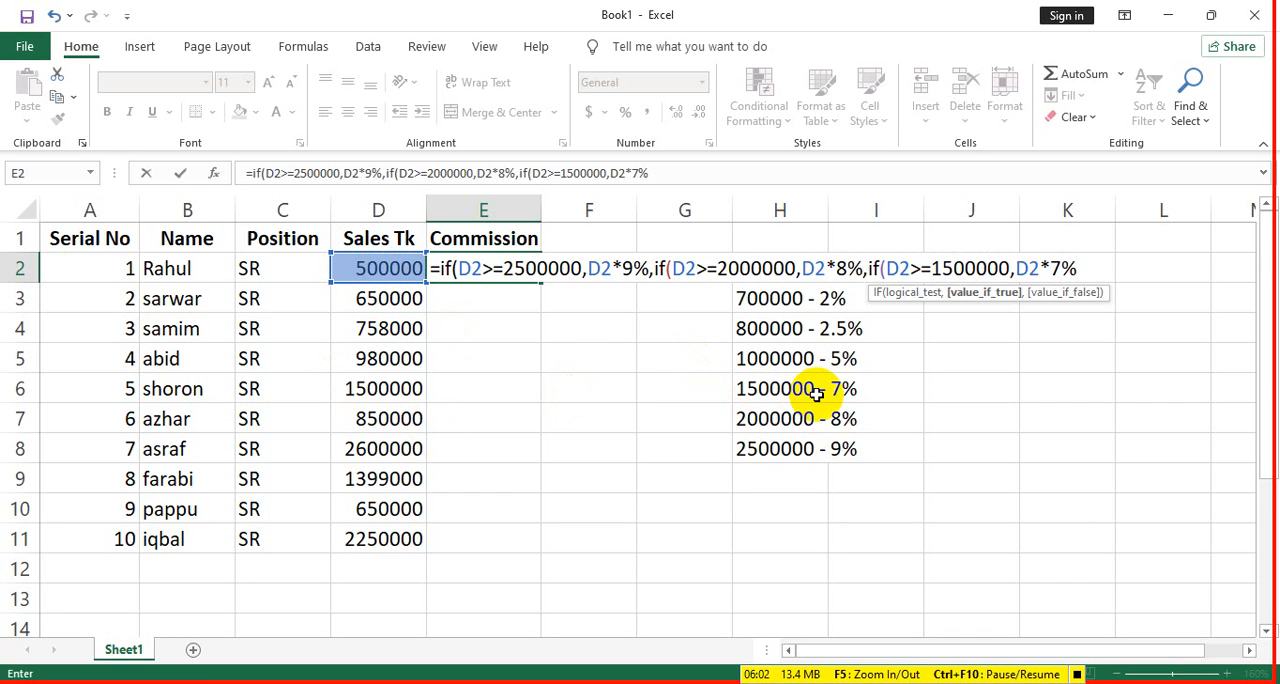
pyautogui.write(',')
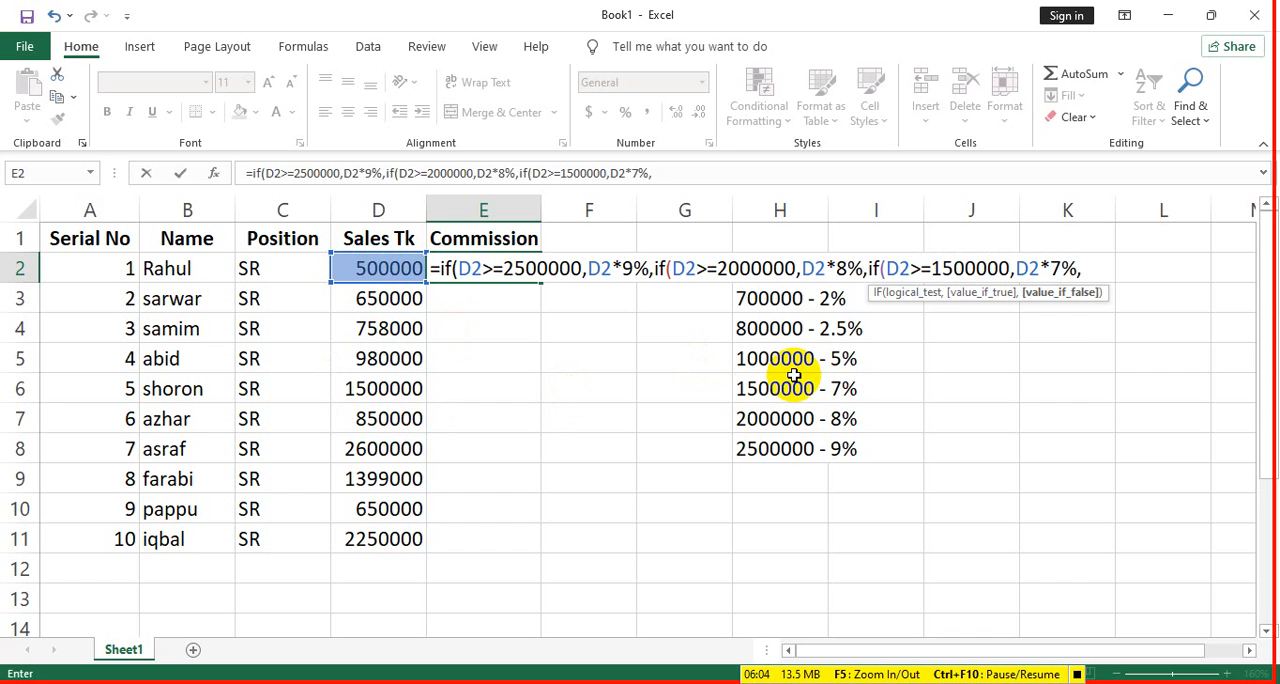
pyautogui.write('if(')
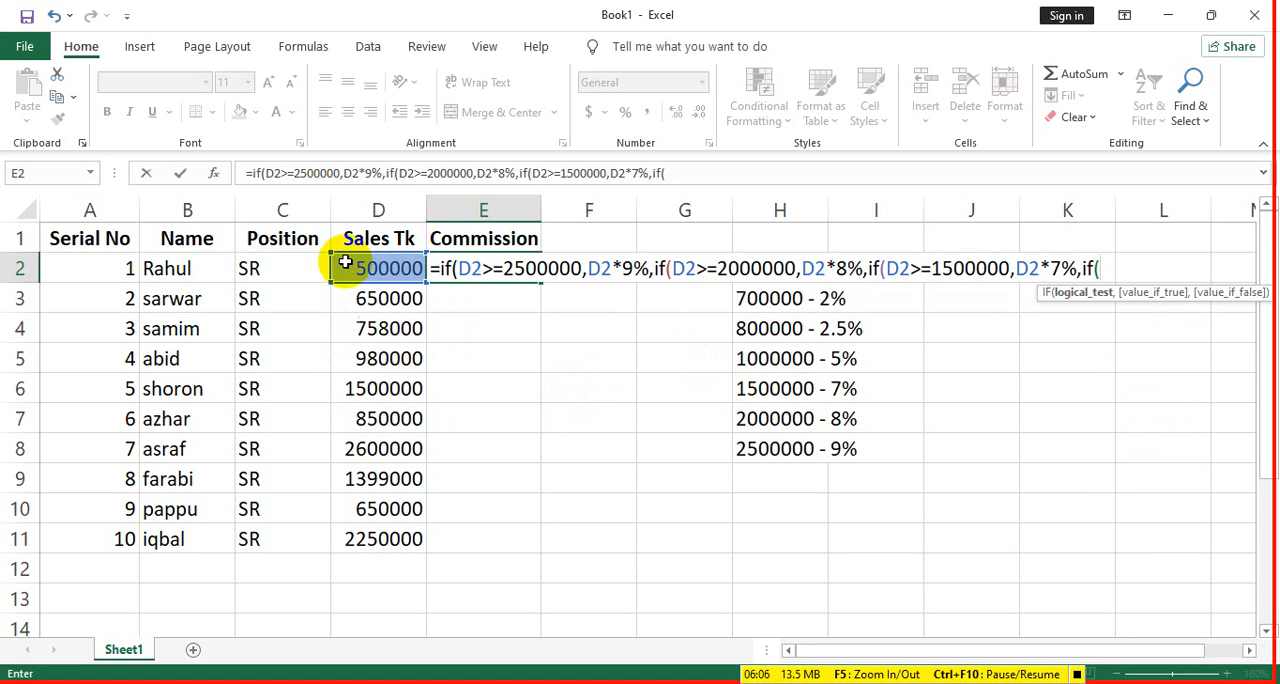
# - Nest a fourth IF in the E2 formula that returns D2*5% when D2>=1000000
pyautogui.click(344, 262)
pyautogui.write('>=')
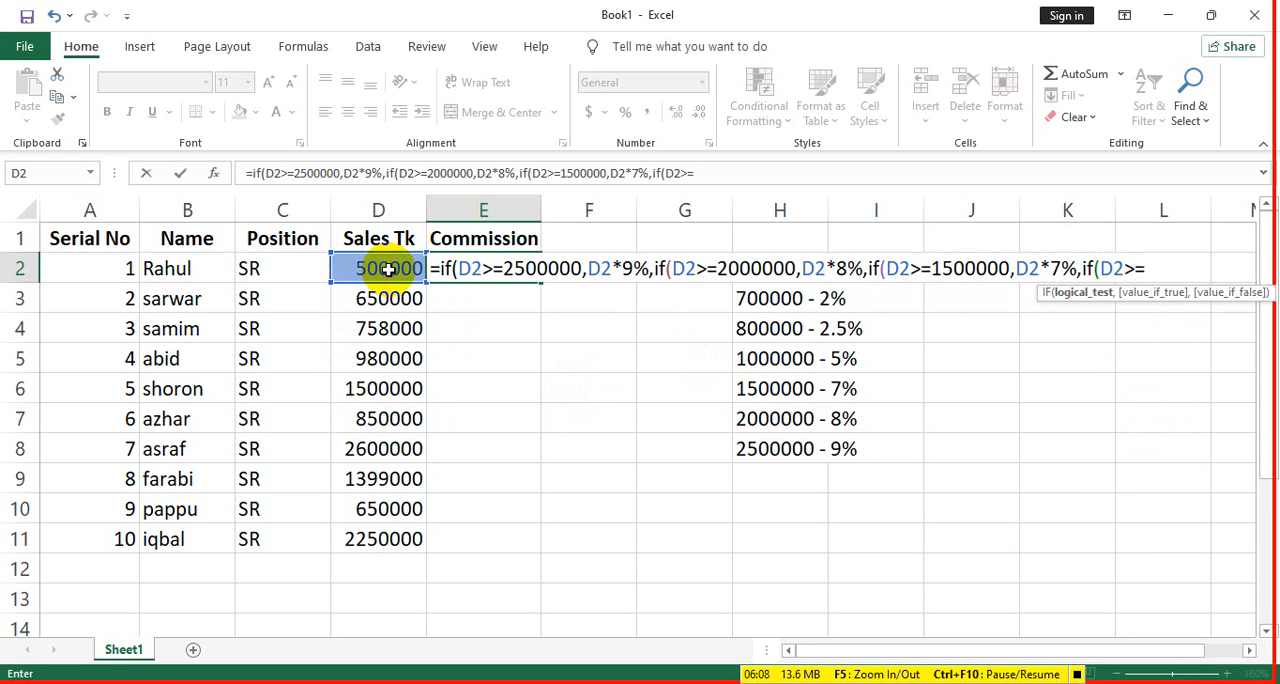
pyautogui.write('100000')
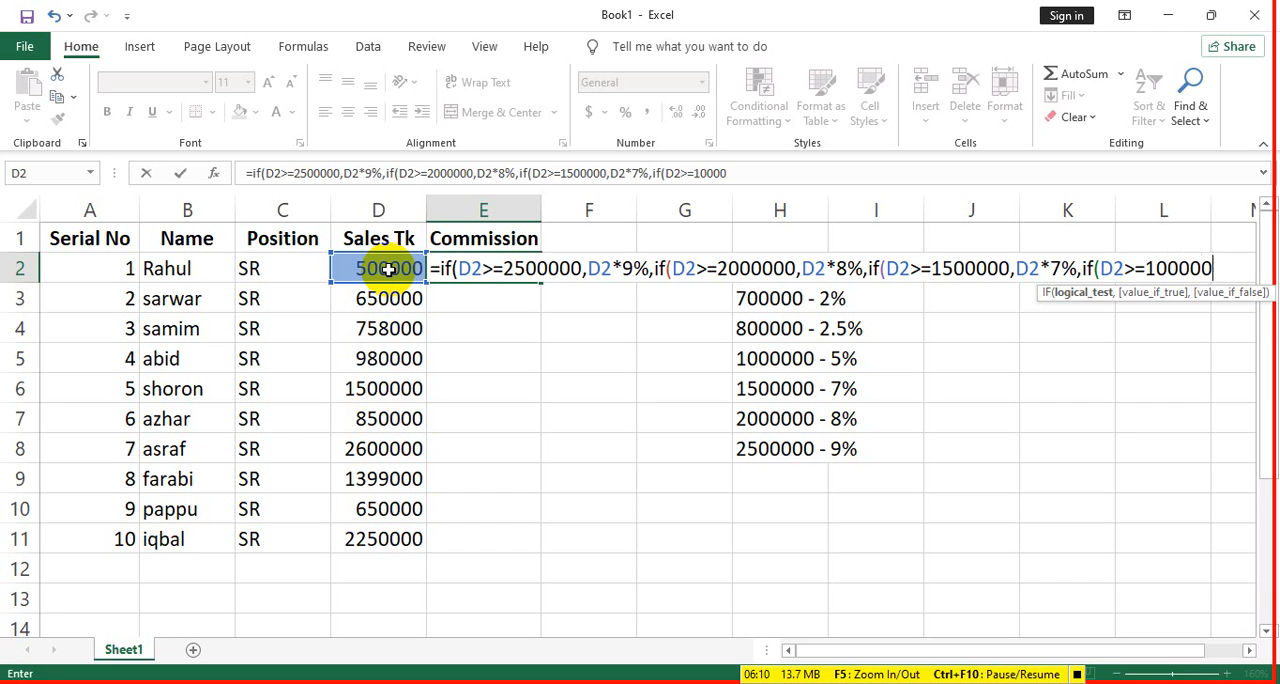
pyautogui.write('0,')
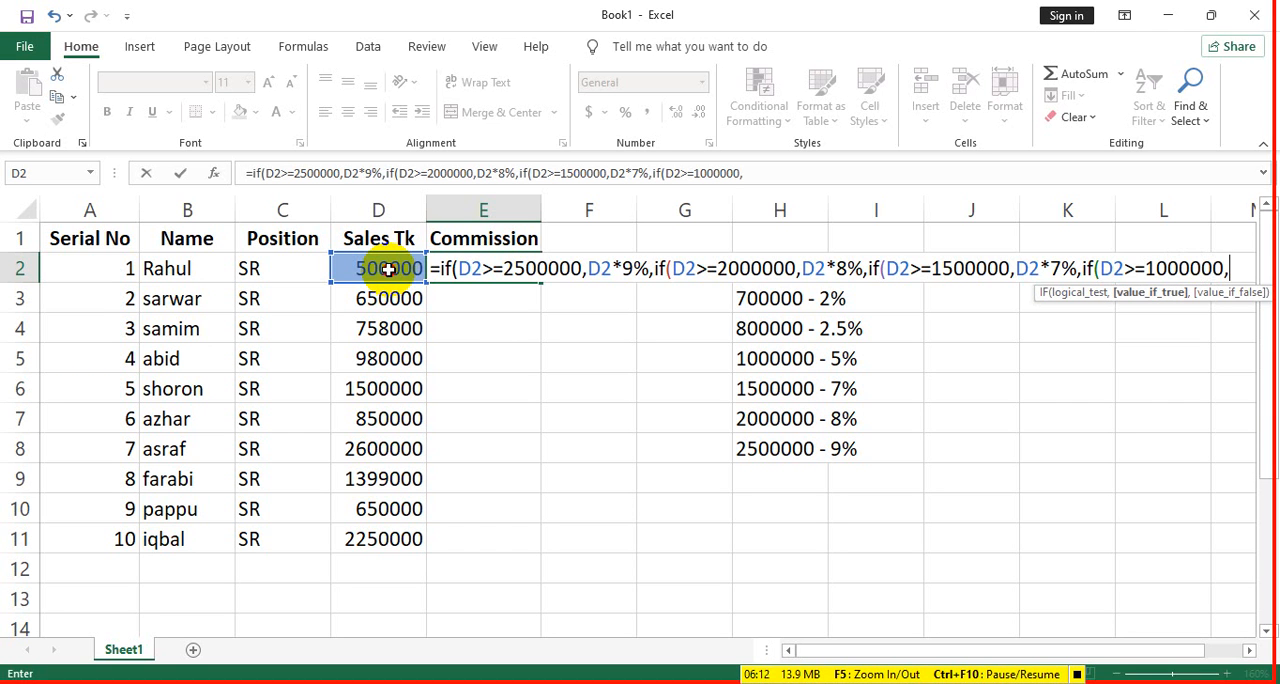
pyautogui.click(388, 268)
pyautogui.write('*')
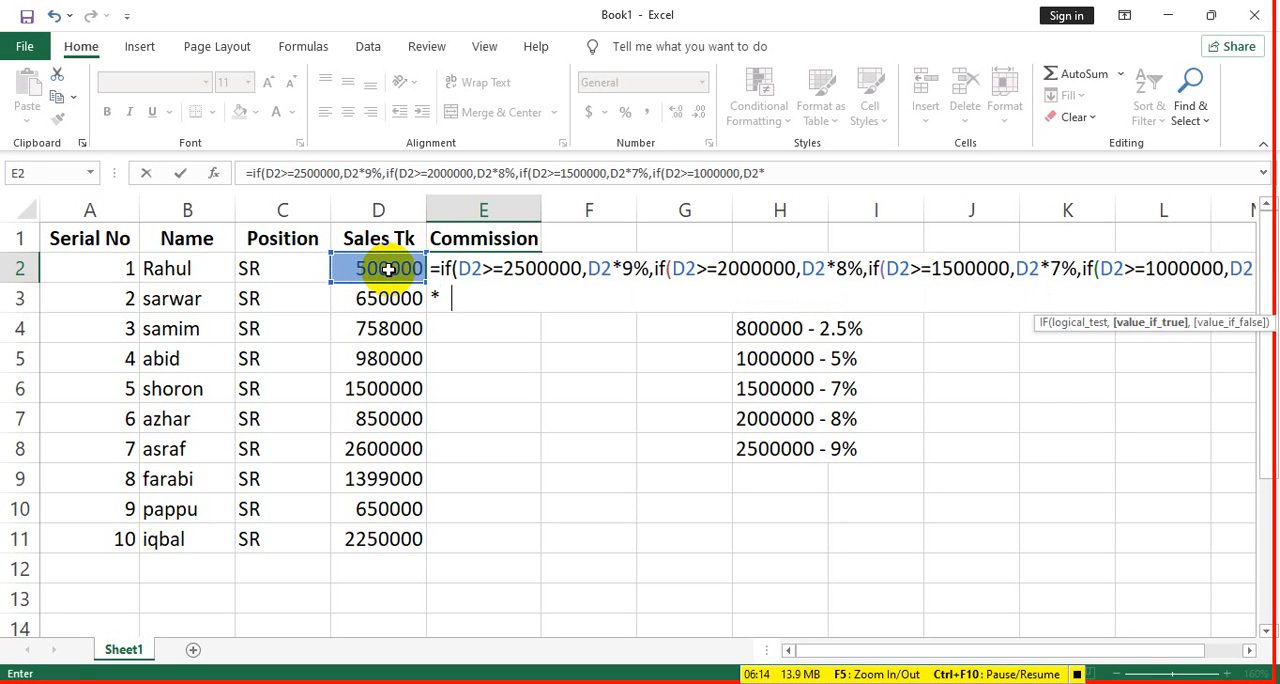
pyautogui.write('5%,')
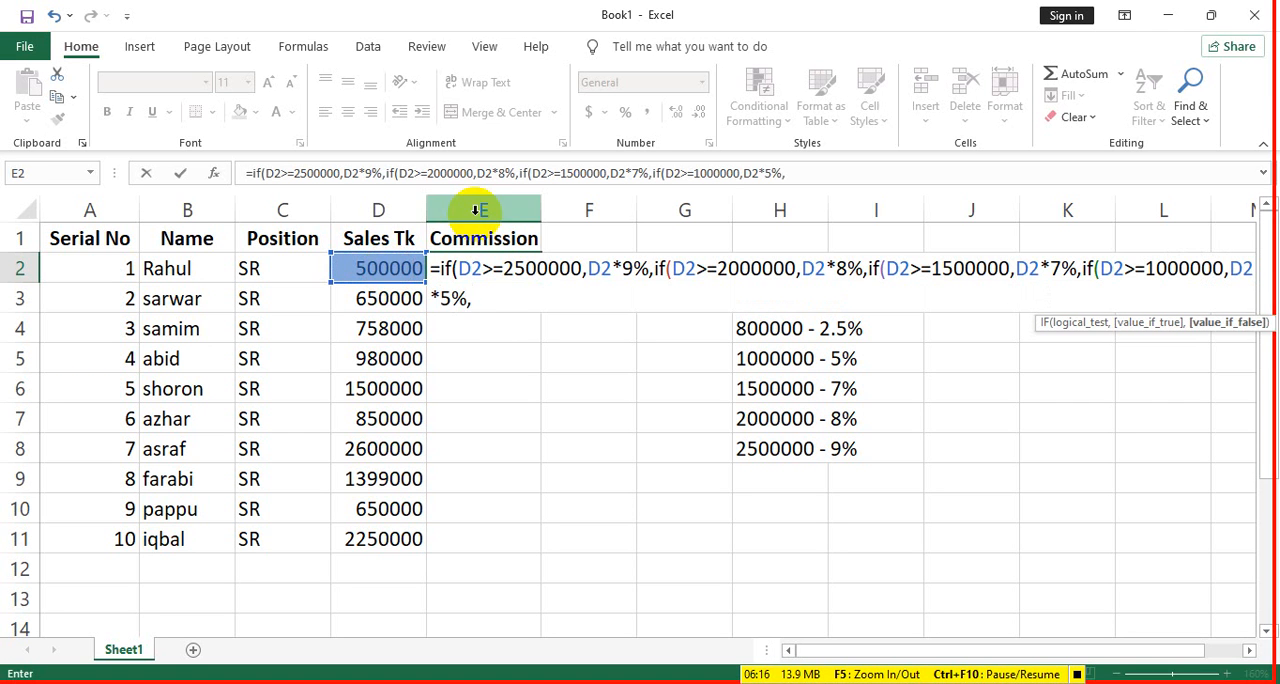
pyautogui.write('if')
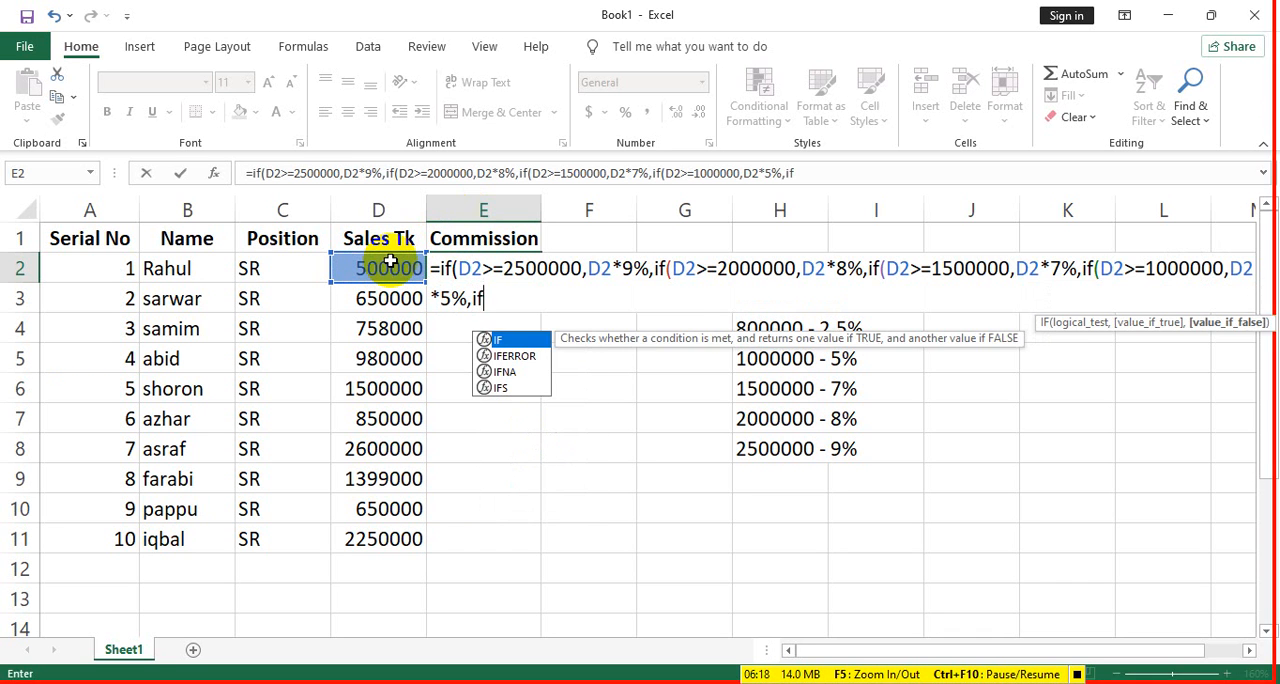
pyautogui.write('(')
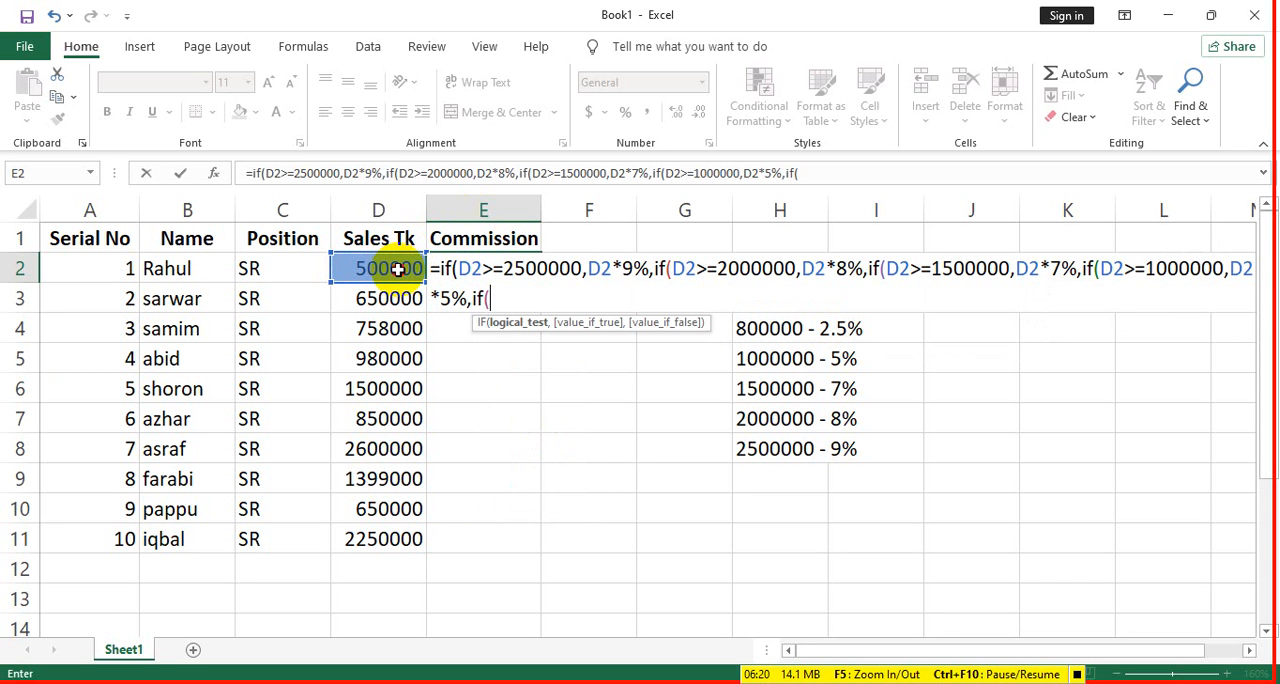
# - Nest a fifth IF in the E2 formula that returns D2*2.5% when D2>=800000
pyautogui.click(397, 269)
pyautogui.write('>=80000')
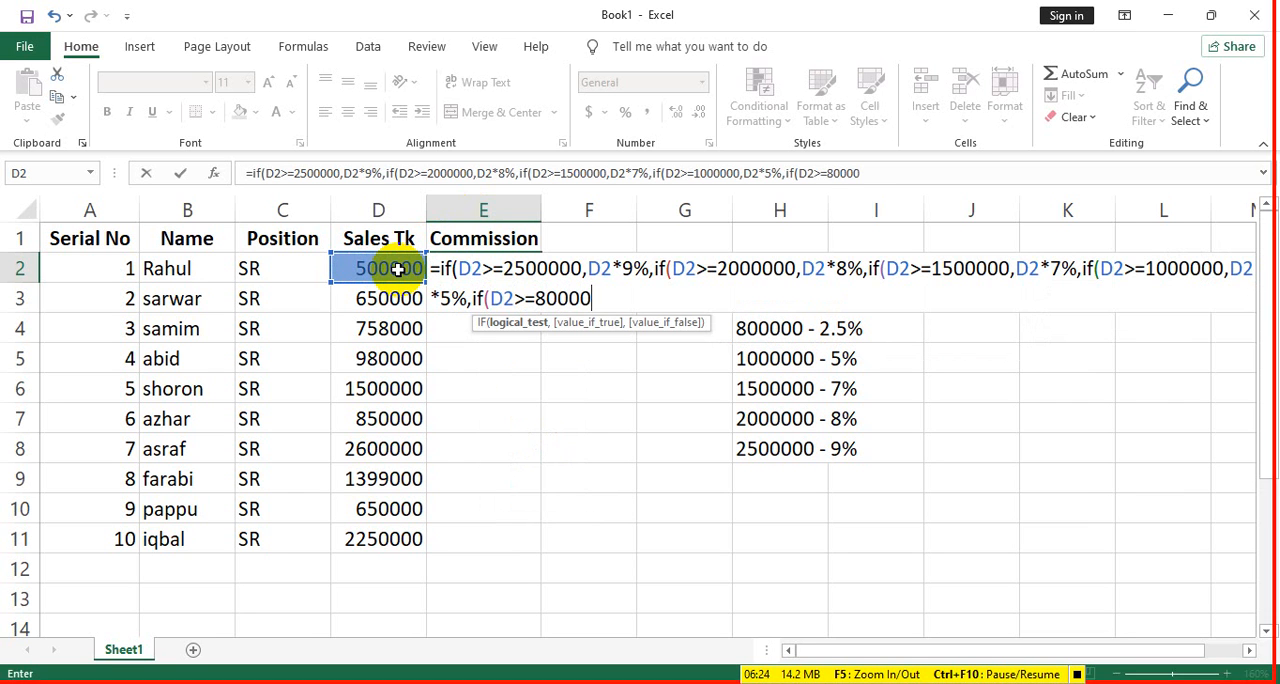
pyautogui.write('.0')
pyautogui.press('BackSpace')
pyautogui.press('BackSpace')
pyautogui.write('0,')
pyautogui.click(401, 267)
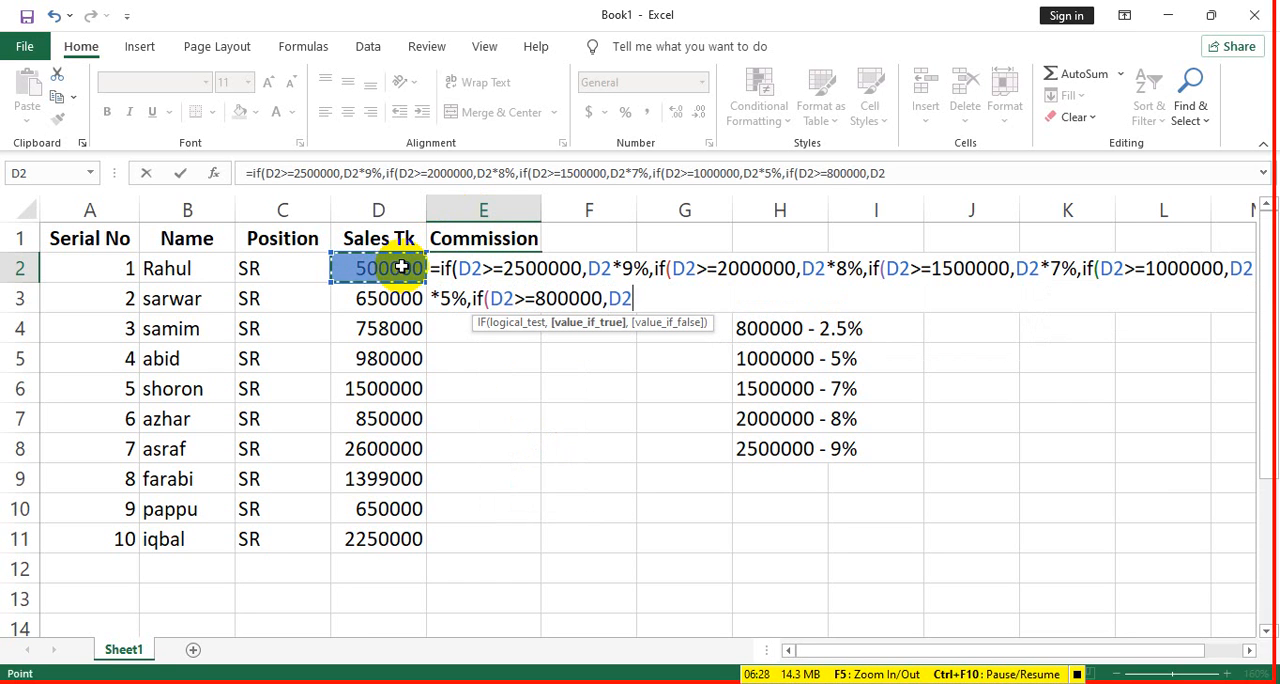
pyautogui.write('*2.5')
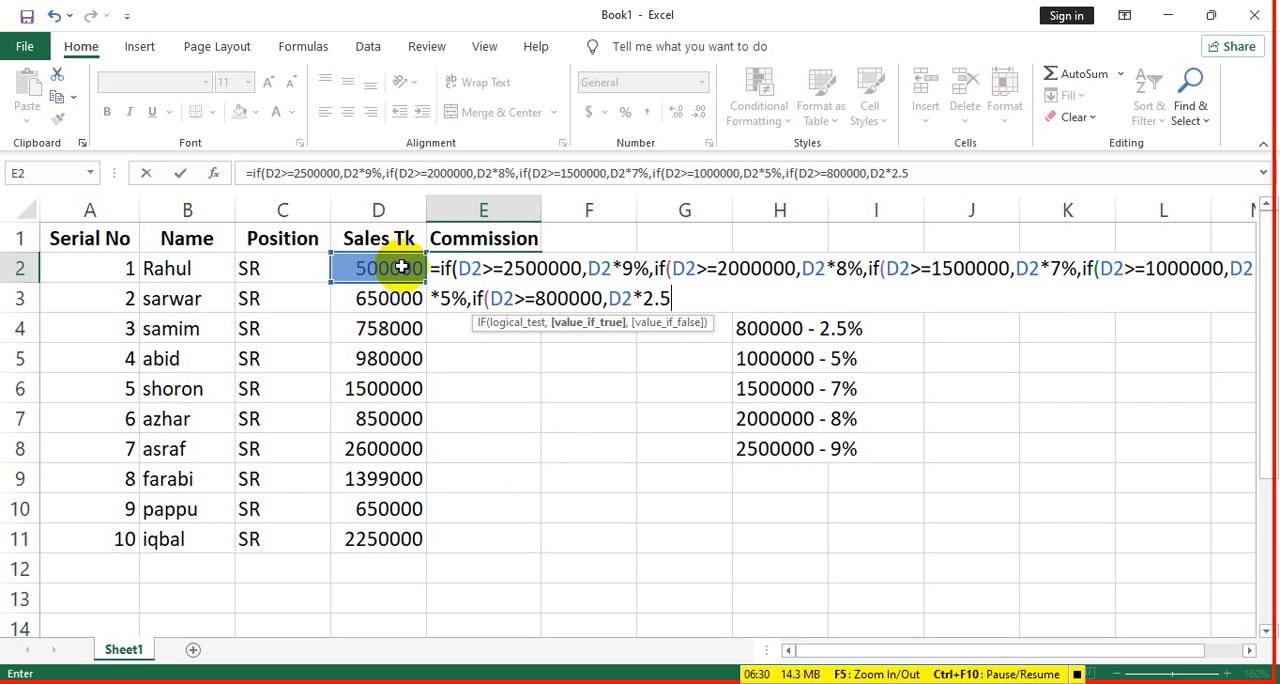
pyautogui.write('%,')
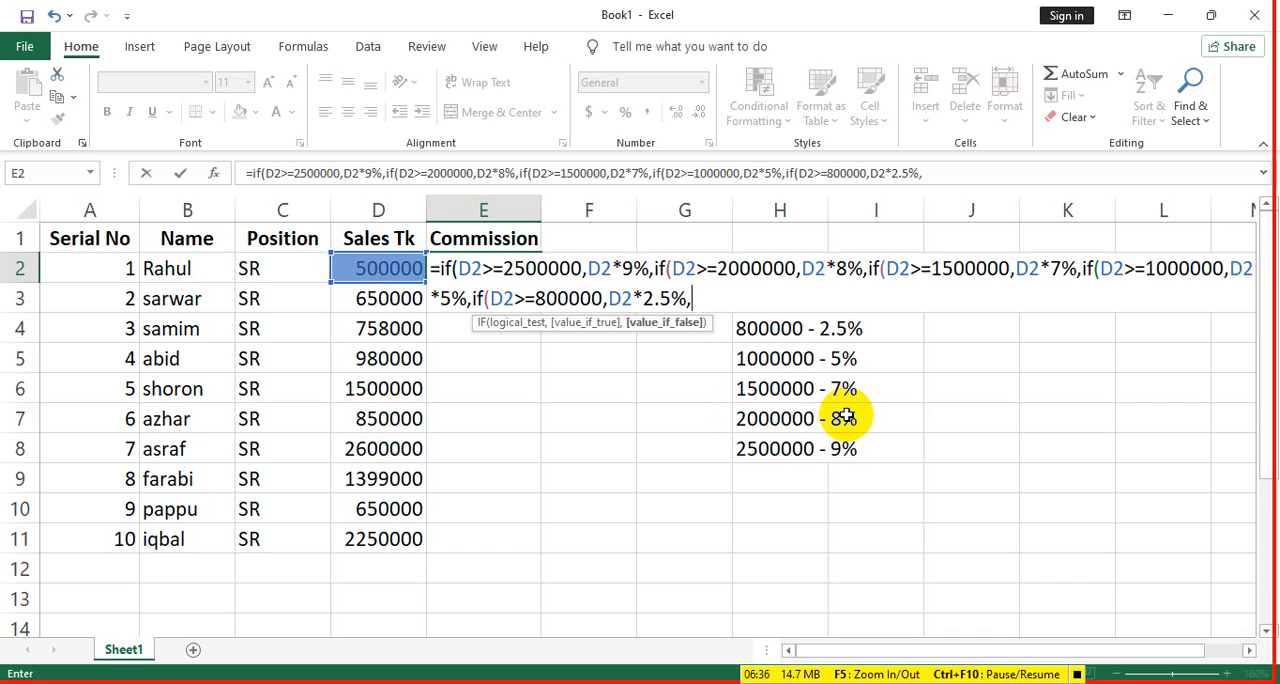
pyautogui.write('if')
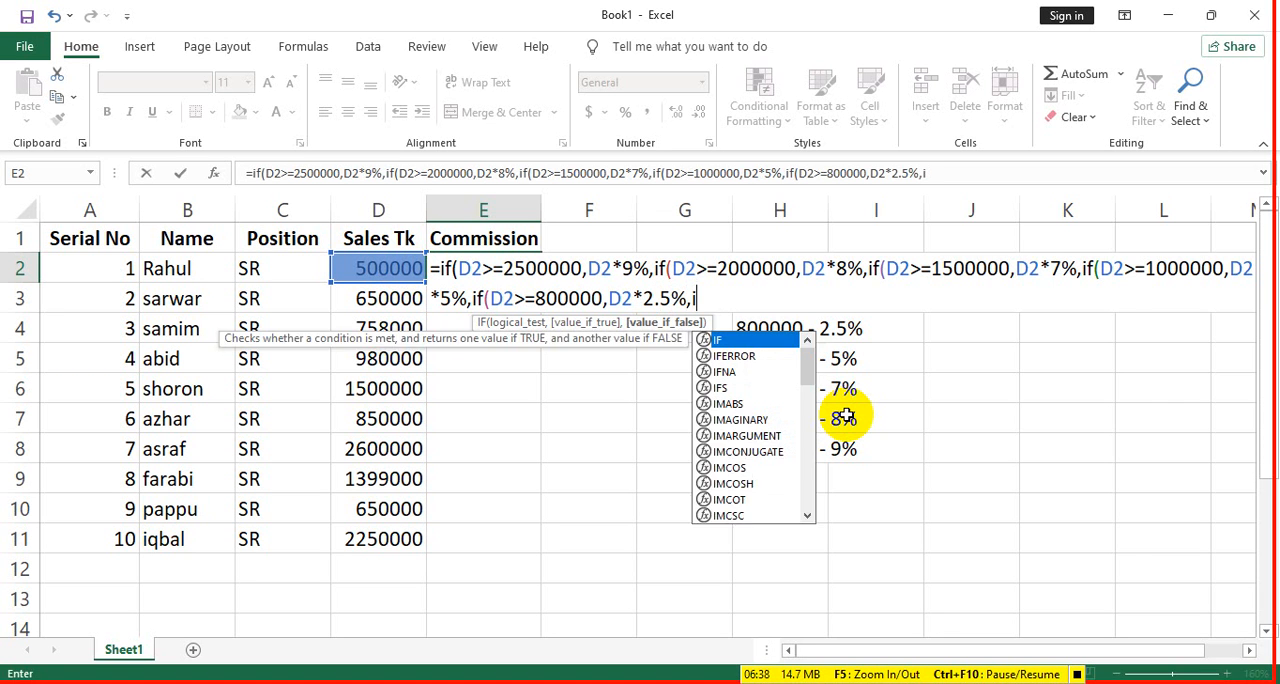
pyautogui.write('(')
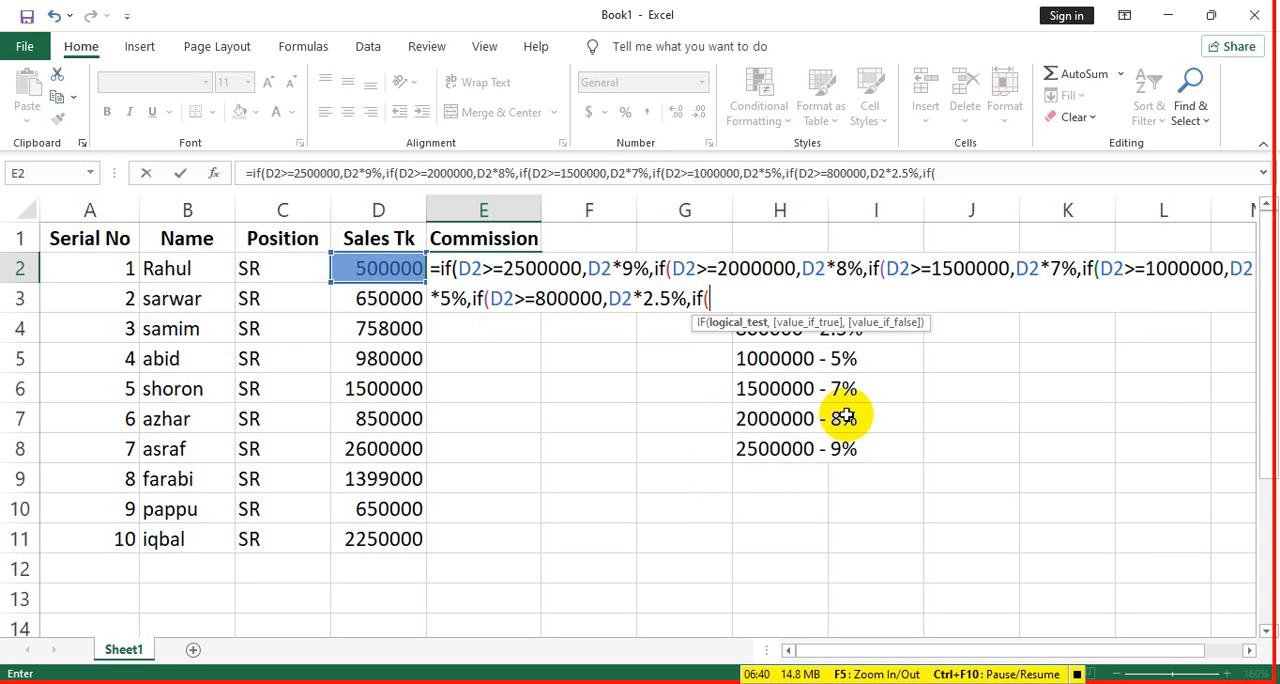
# - Nest a sixth IF in the E2 formula that returns D2*2% when D2>=700000
pyautogui.click(386, 269)
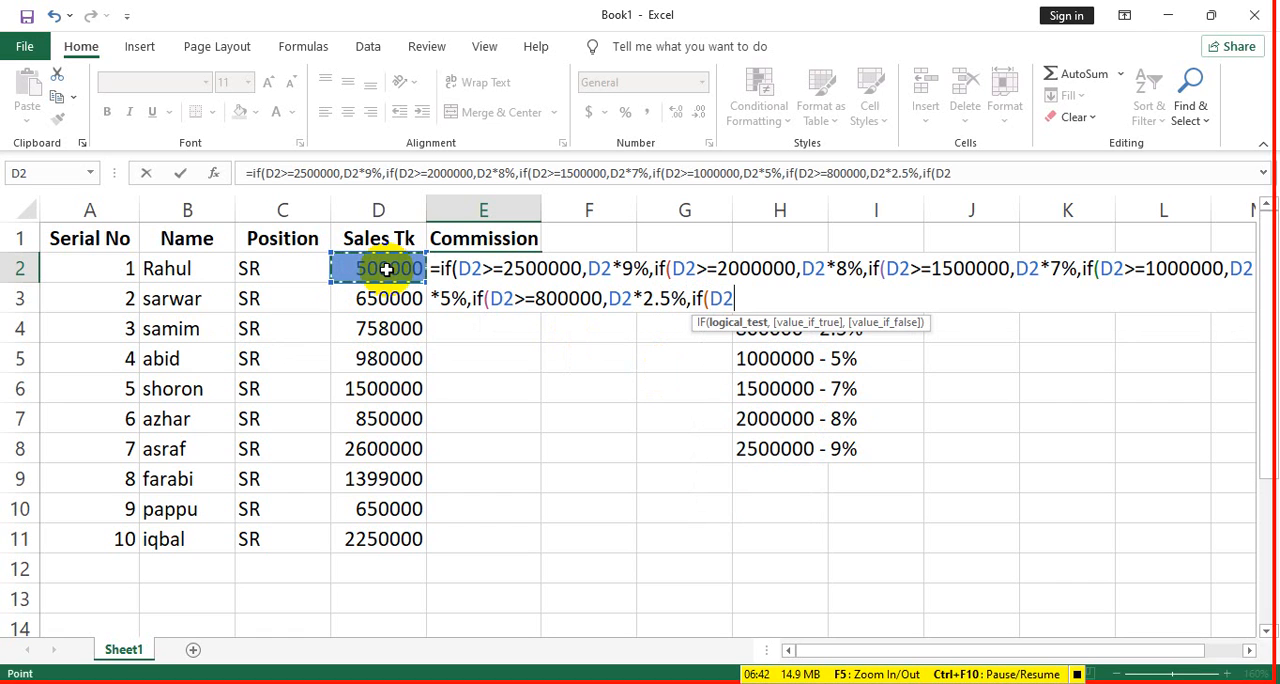
pyautogui.write('>')
pyautogui.write('=70000')
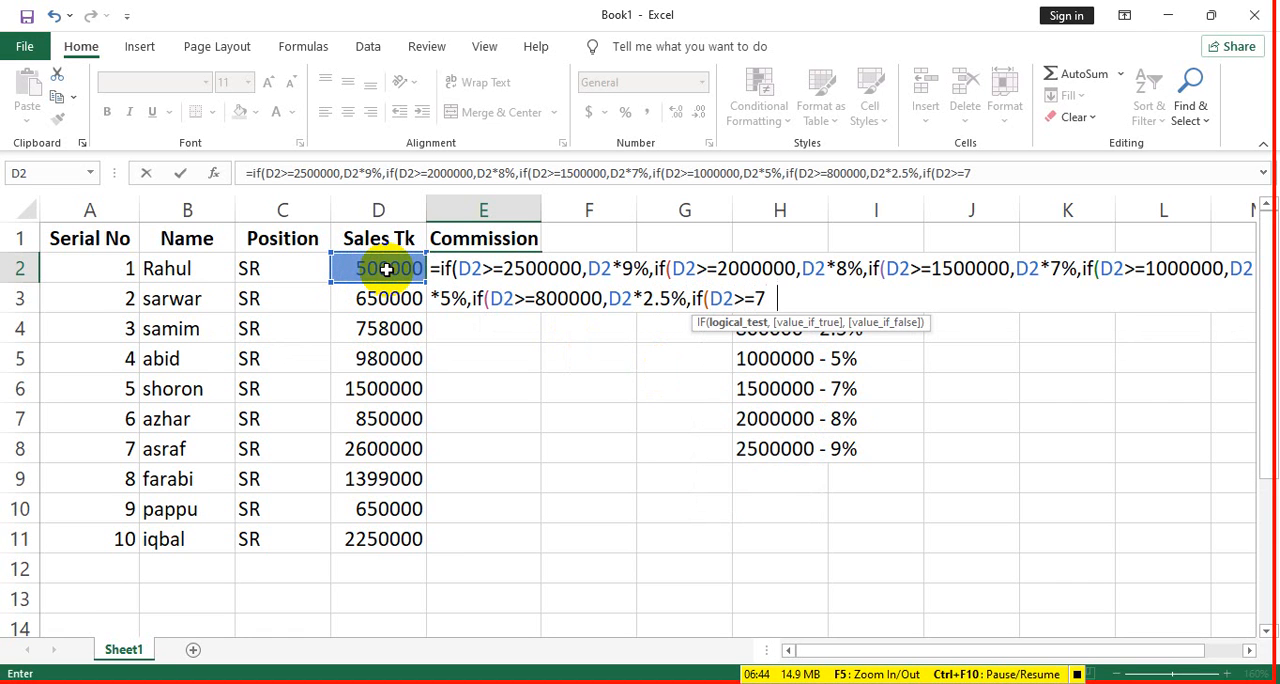
pyautogui.write('0,')
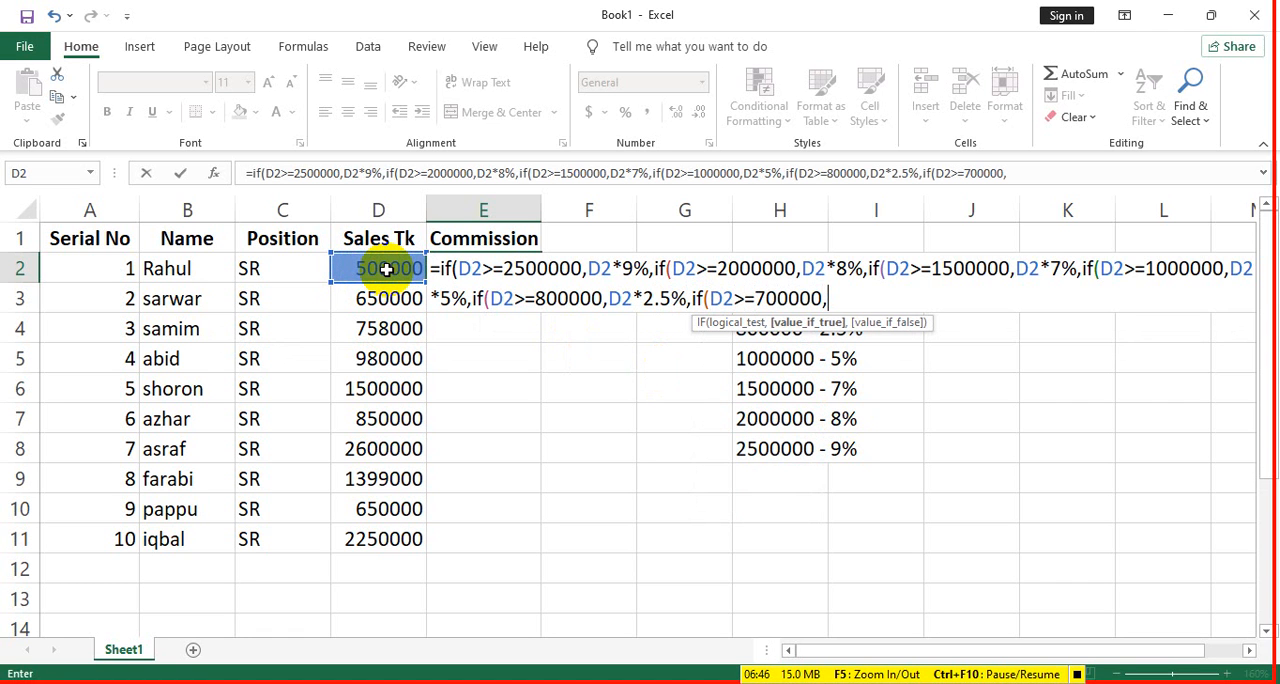
pyautogui.click(396, 270)
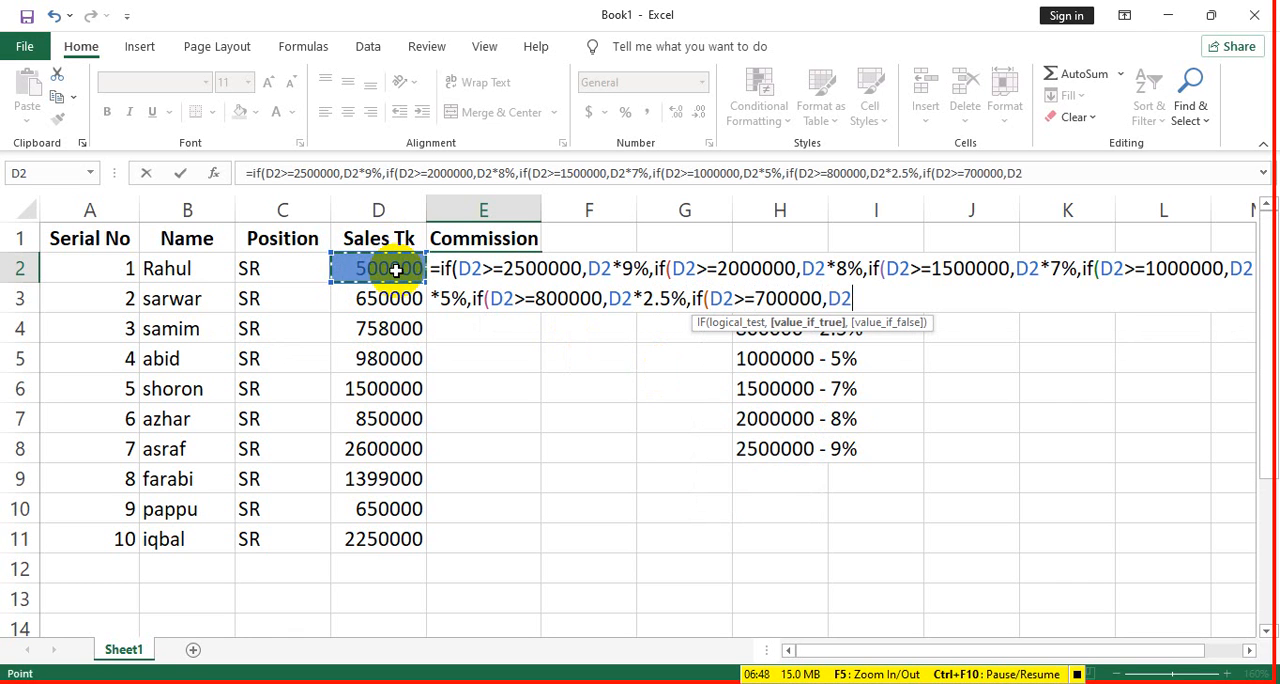
pyautogui.write('*2%')
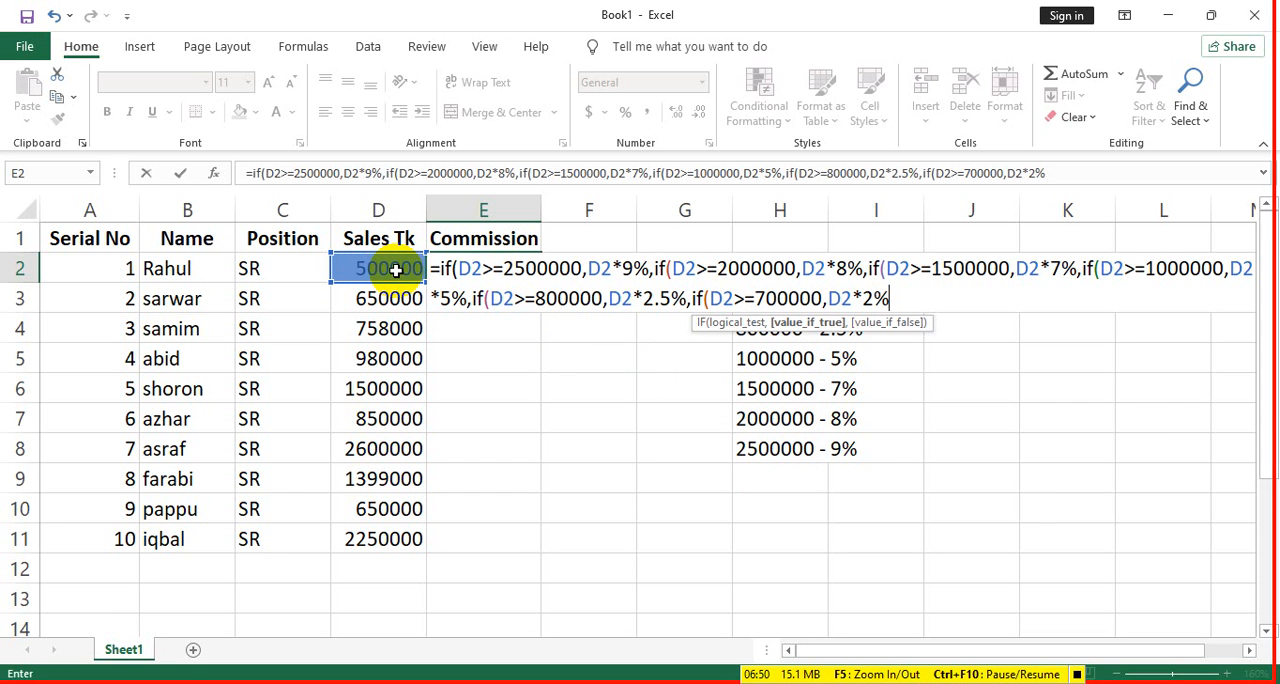
pyautogui.write(',')
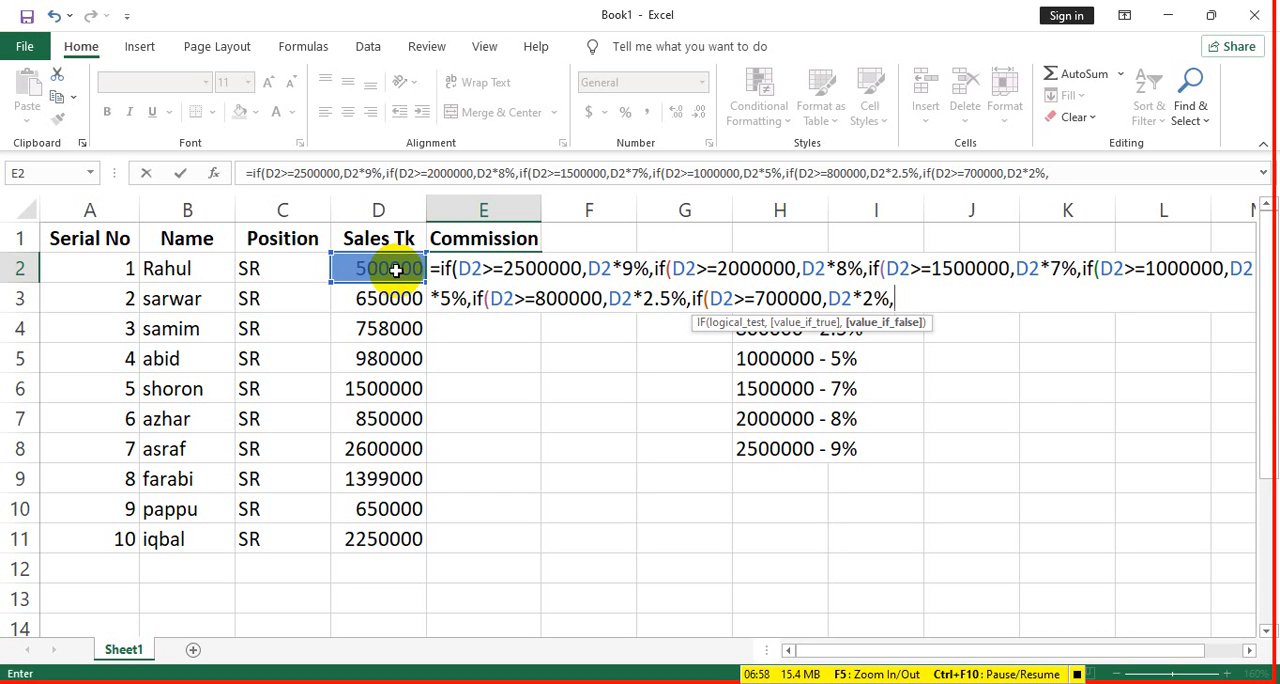
# - Nest a seventh IF in the E2 formula that returns D2*0% when D2<700000, close all the brackets and enter the formula
pyautogui.write('if(')
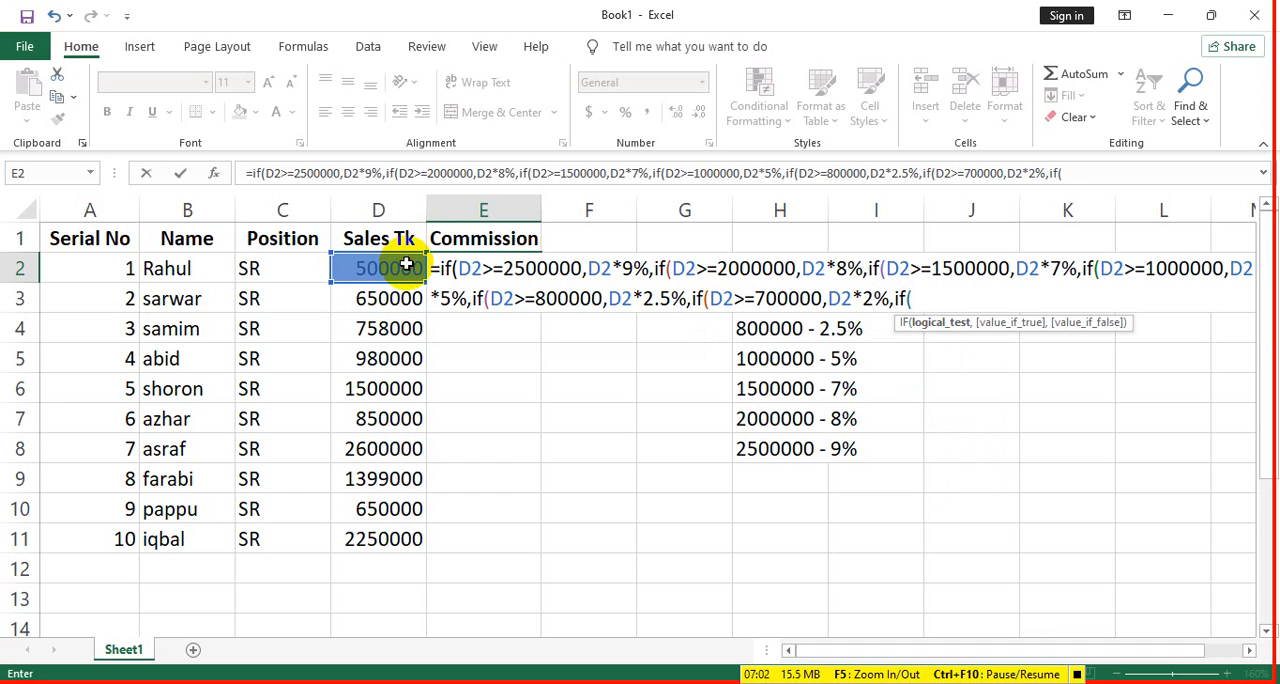
pyautogui.click(406, 264)
pyautogui.write('<700000,D2')
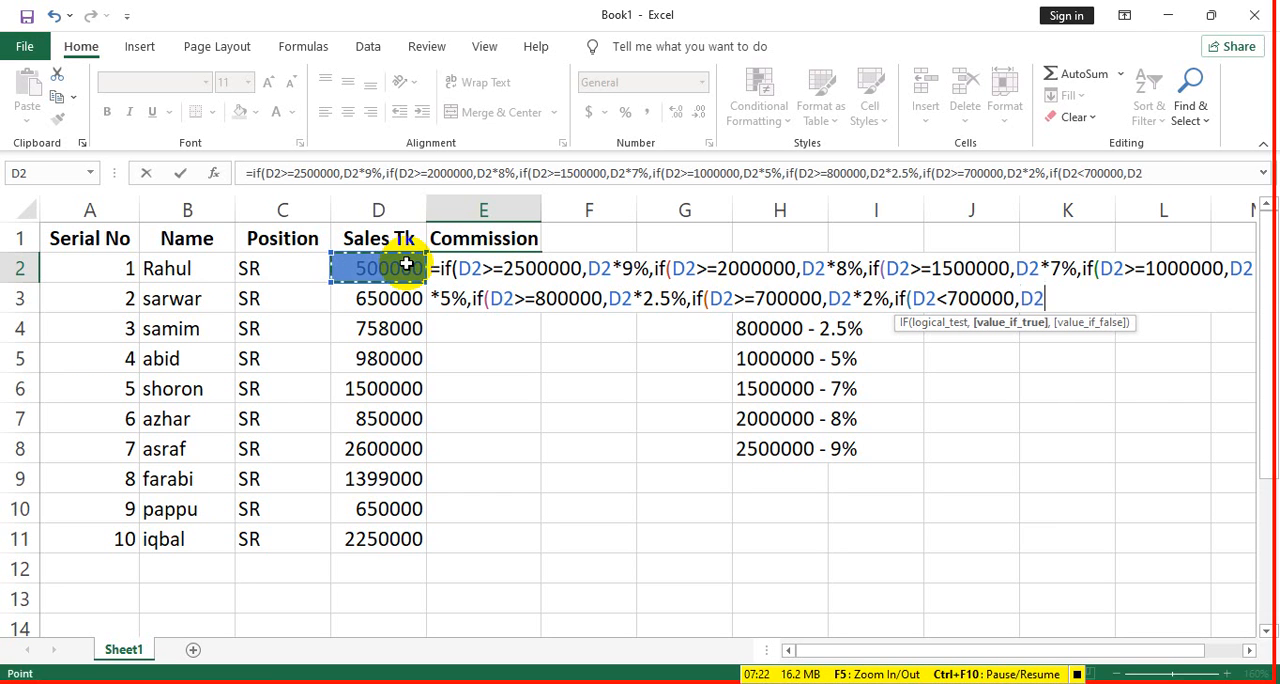
pyautogui.write('*0%')
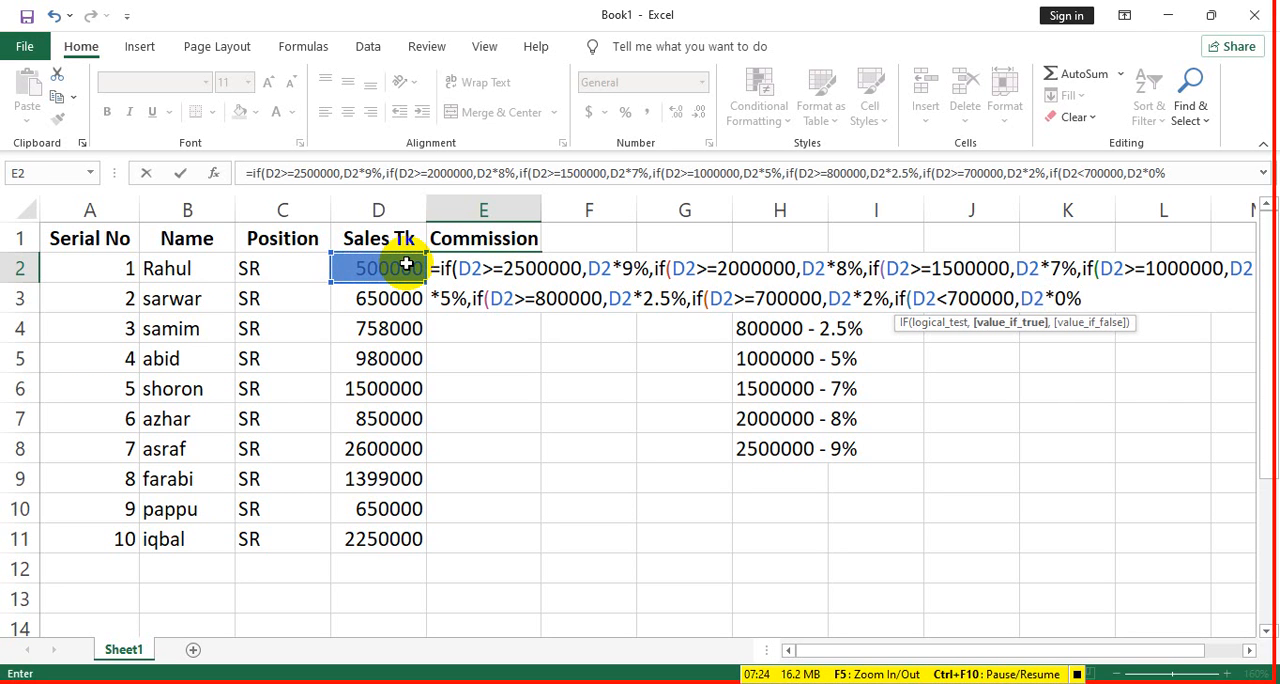
pyautogui.write(')))))')
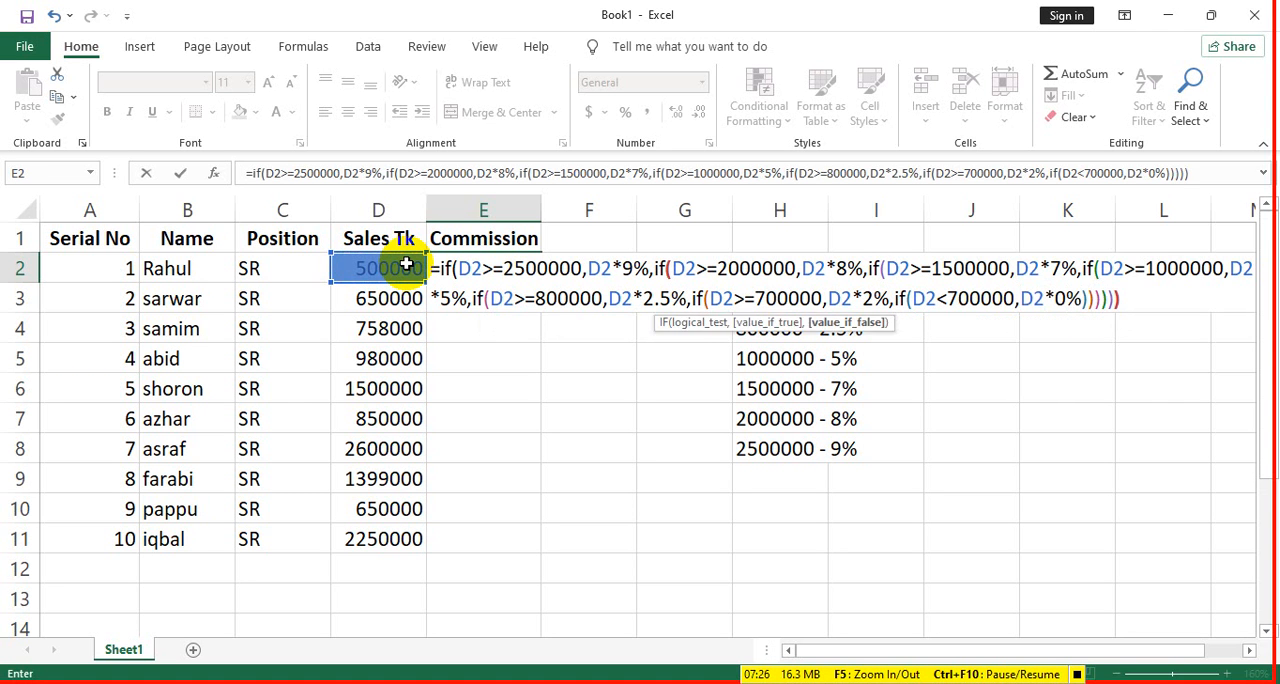
pyautogui.write(')')
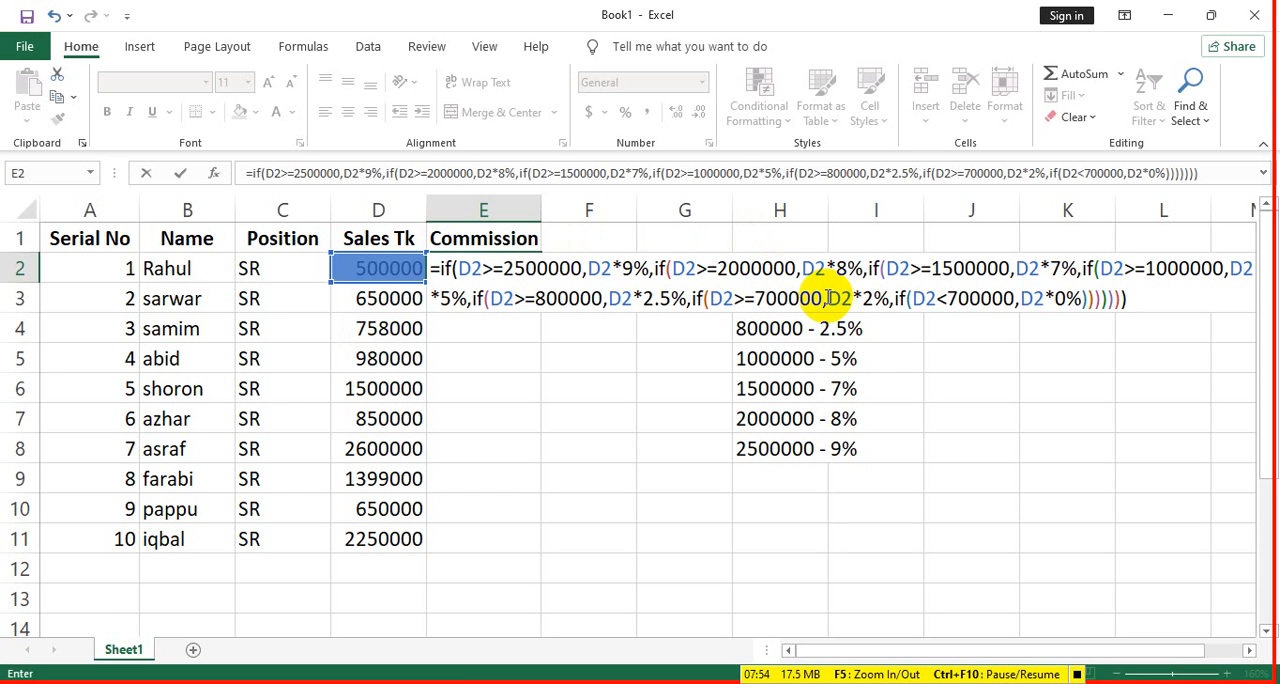
pyautogui.press('Return')
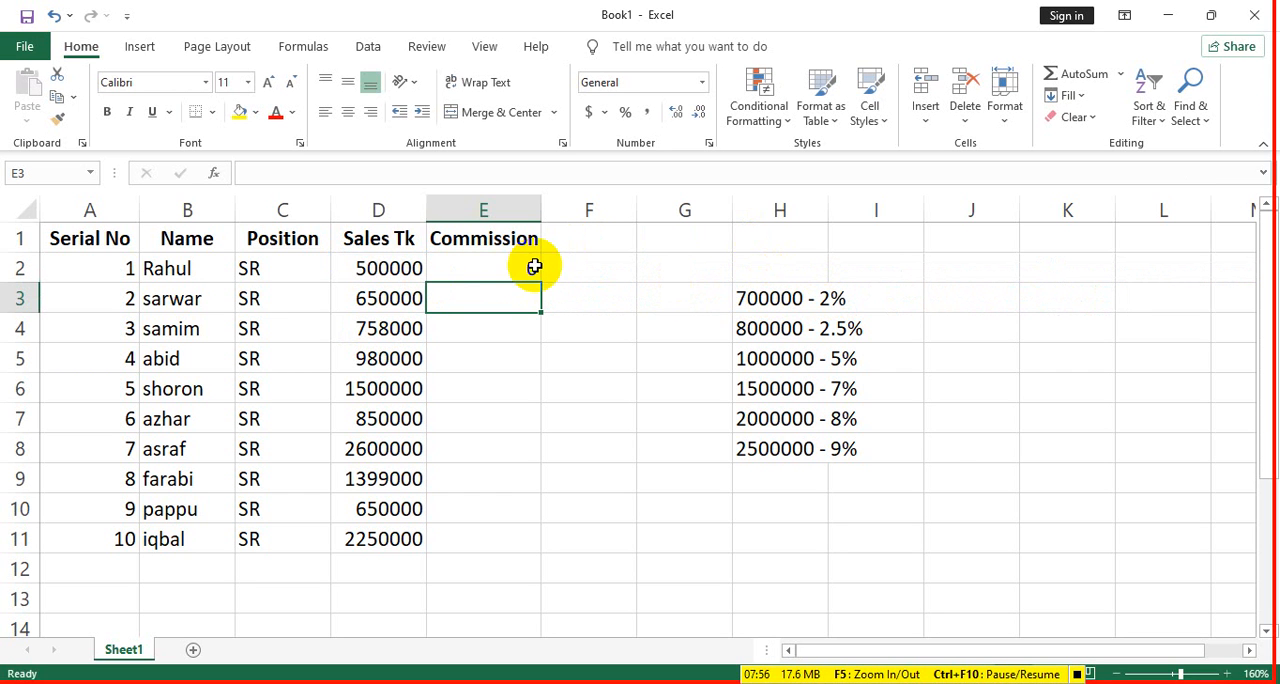
# - Test the E2 commission formula by temporarily setting the sales value in D2 to 800000
pyautogui.click(487, 266)
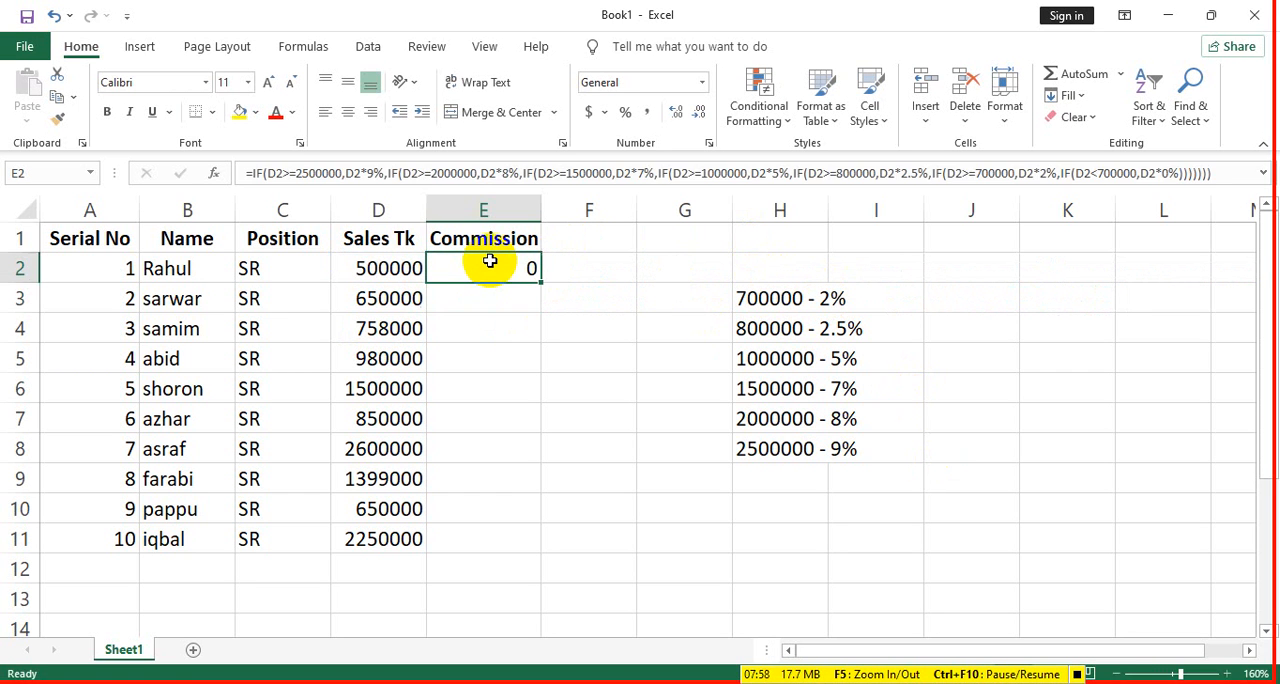
pyautogui.click(370, 275)
pyautogui.doubleClick(370, 268)
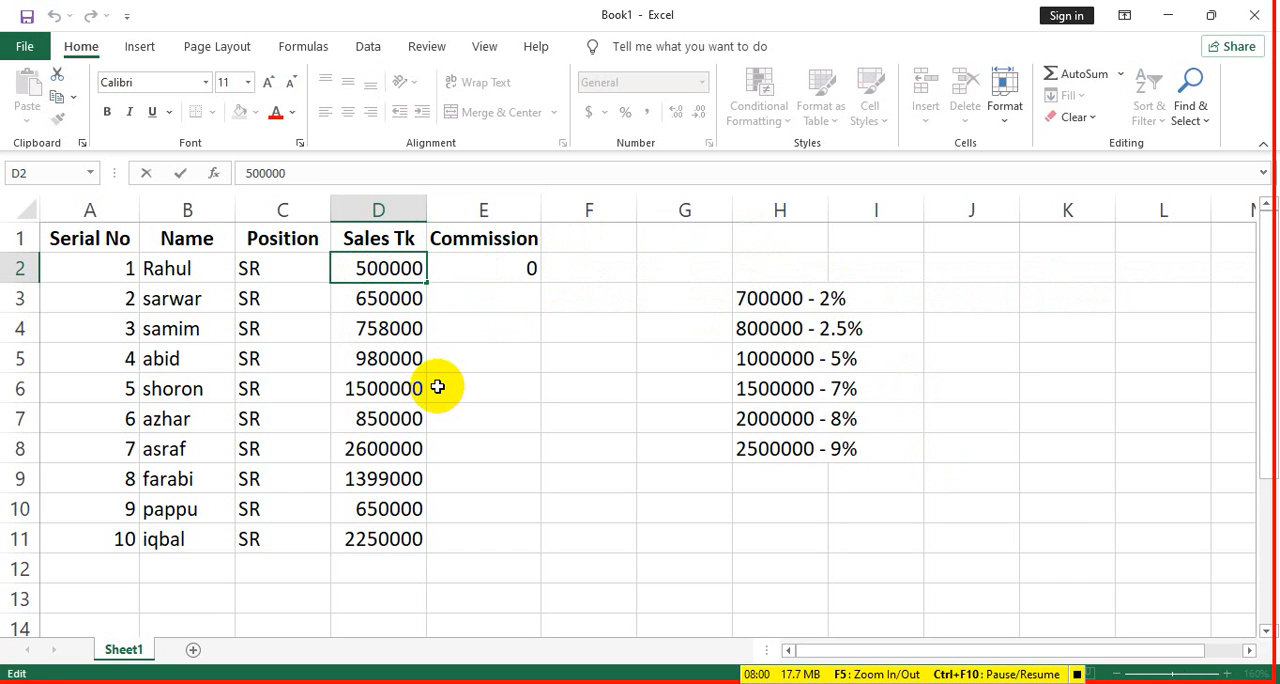
pyautogui.press('BackSpace')
pyautogui.write('8')
pyautogui.press('Return')
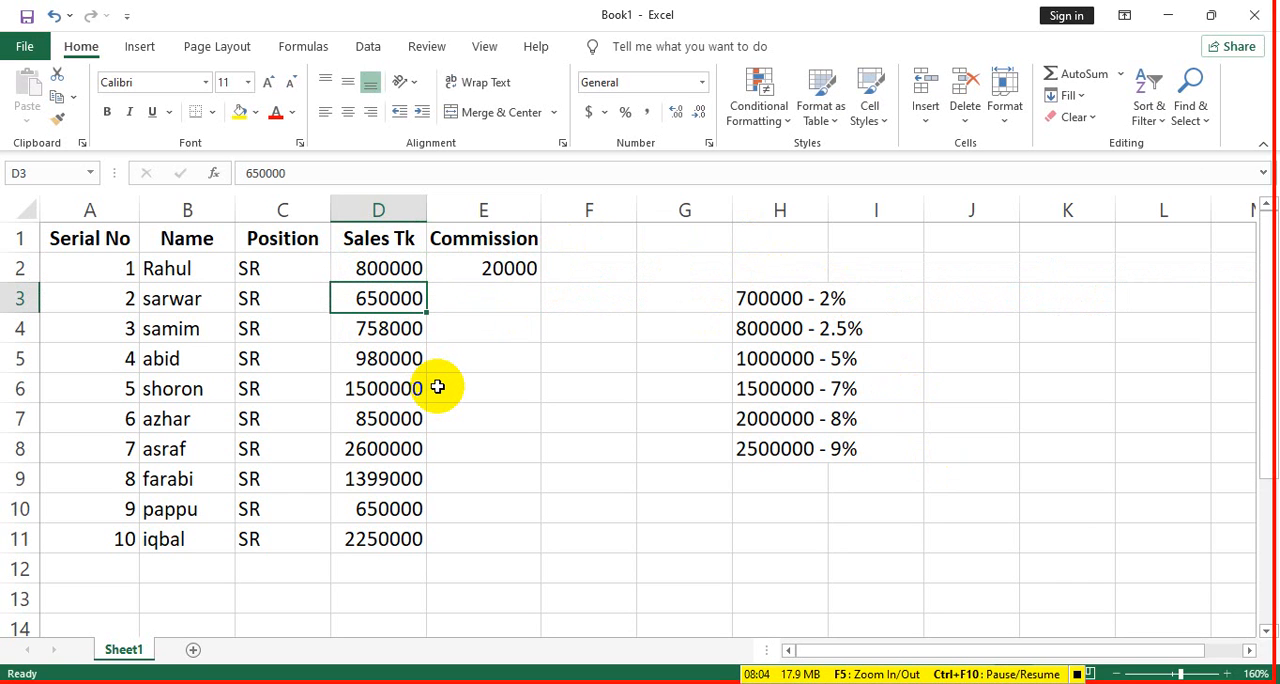
pyautogui.click(388, 268)
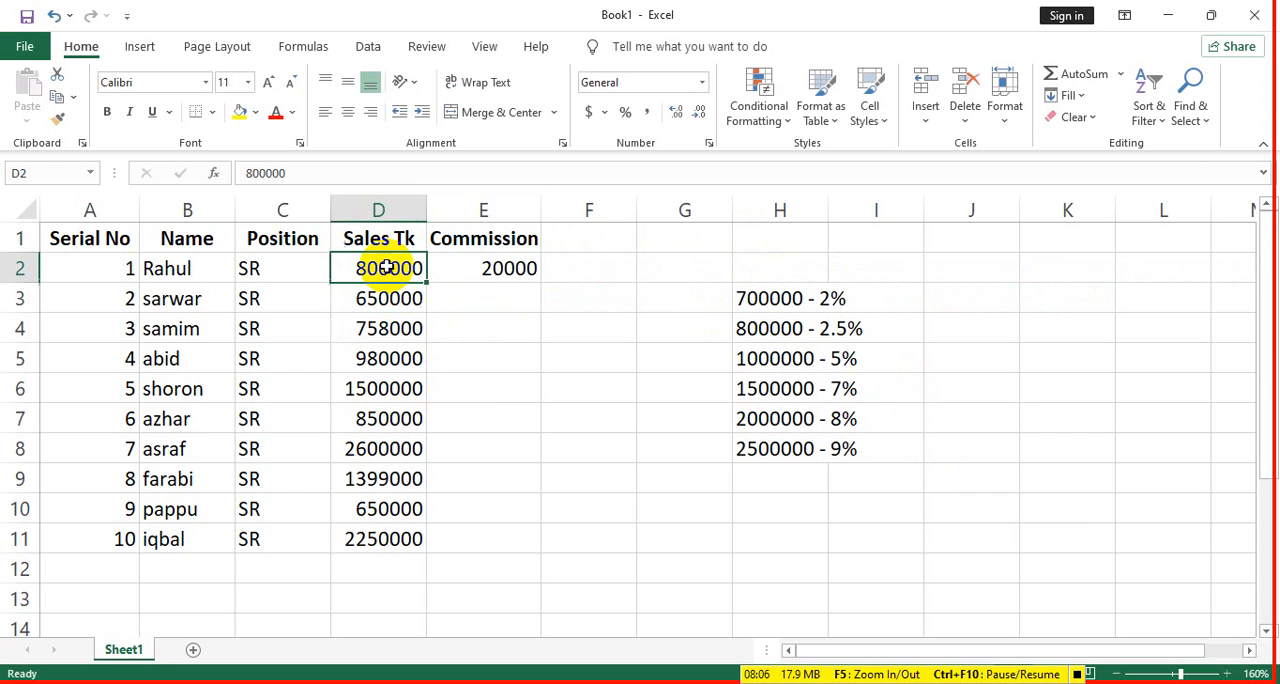
# - Copy the commission formula from E2 down to E11 and check the results against the sales values
pyautogui.click(528, 268)
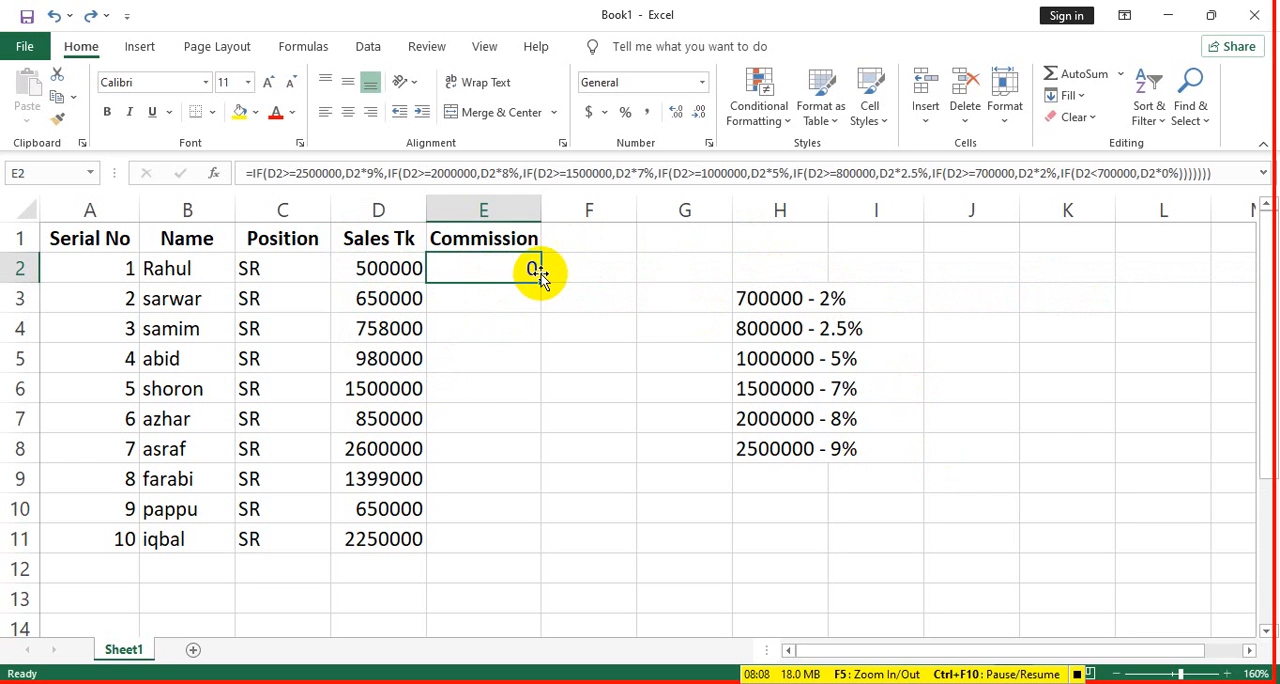
pyautogui.moveTo(539, 283); pyautogui.dragTo(556, 544)
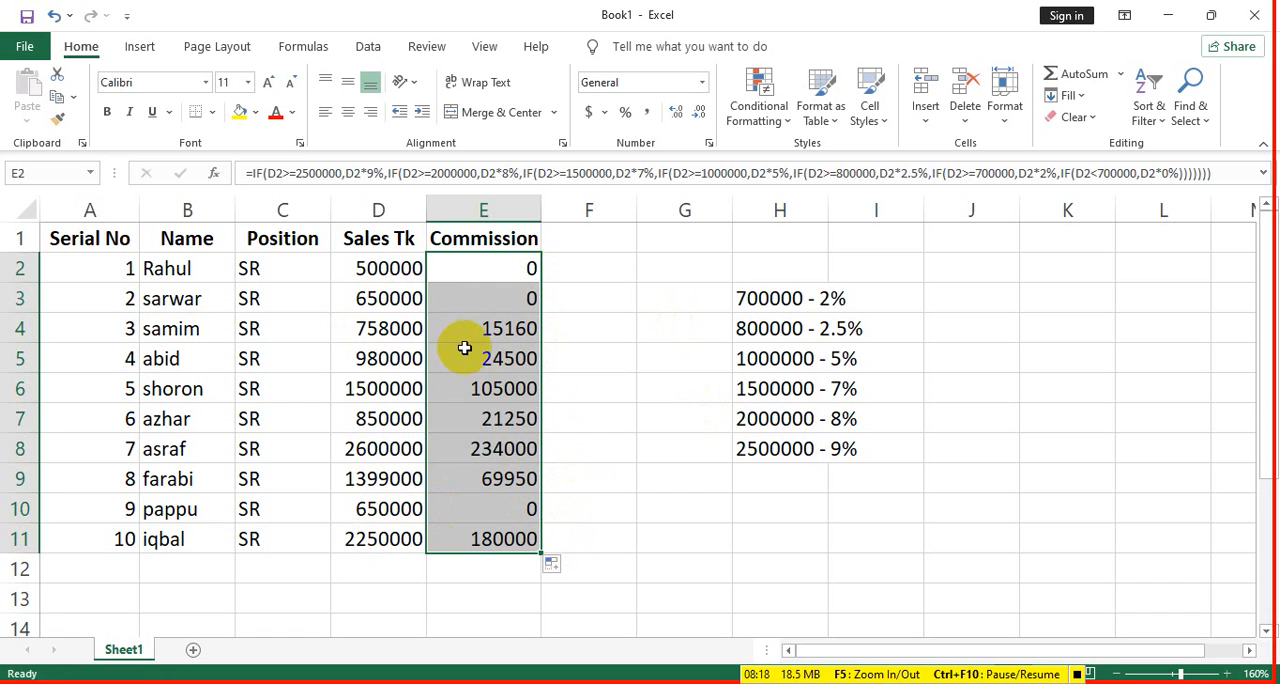
pyautogui.click(374, 332)
pyautogui.click(378, 386)
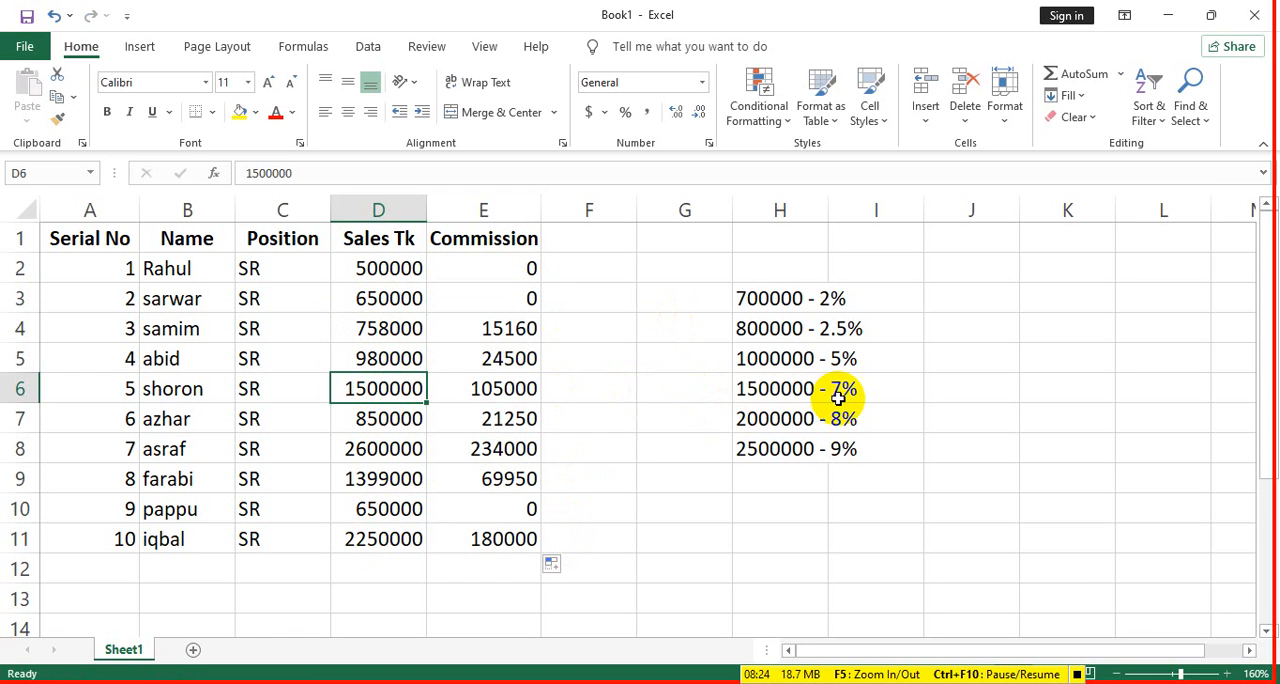
# - Enter the check formula =D6-7% in F6 and widen column F
pyautogui.click(614, 389)
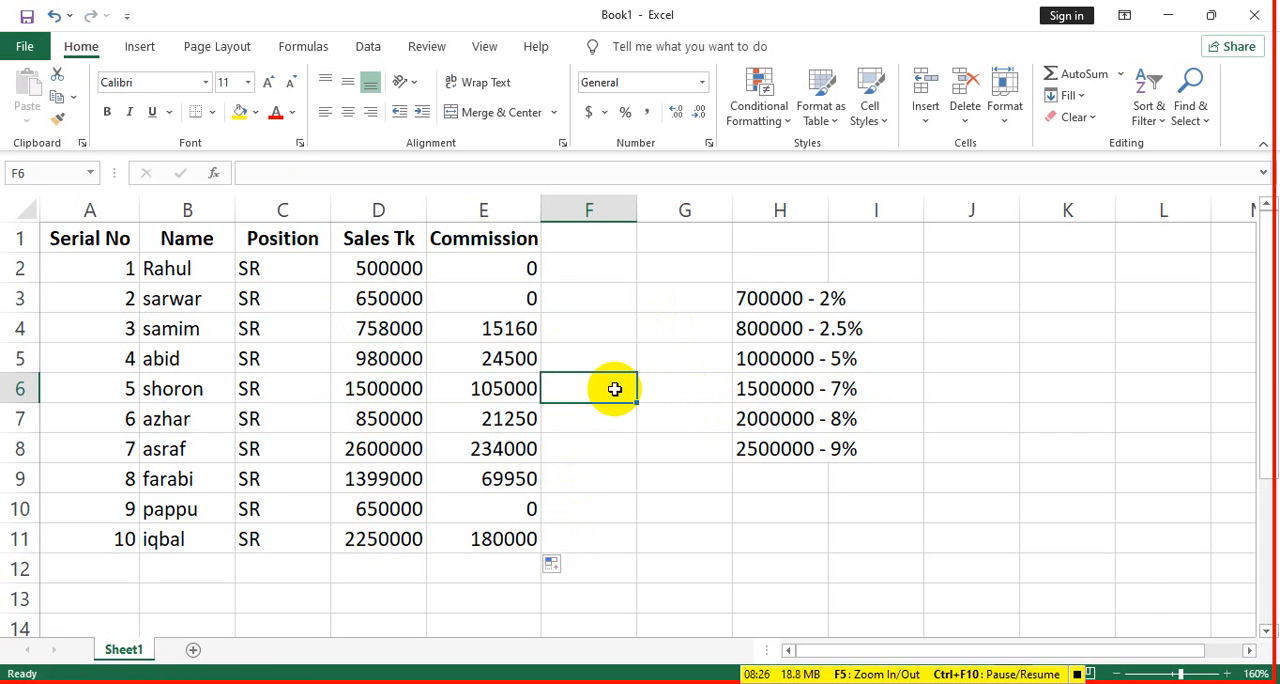
pyautogui.write('=')
pyautogui.click(355, 398)
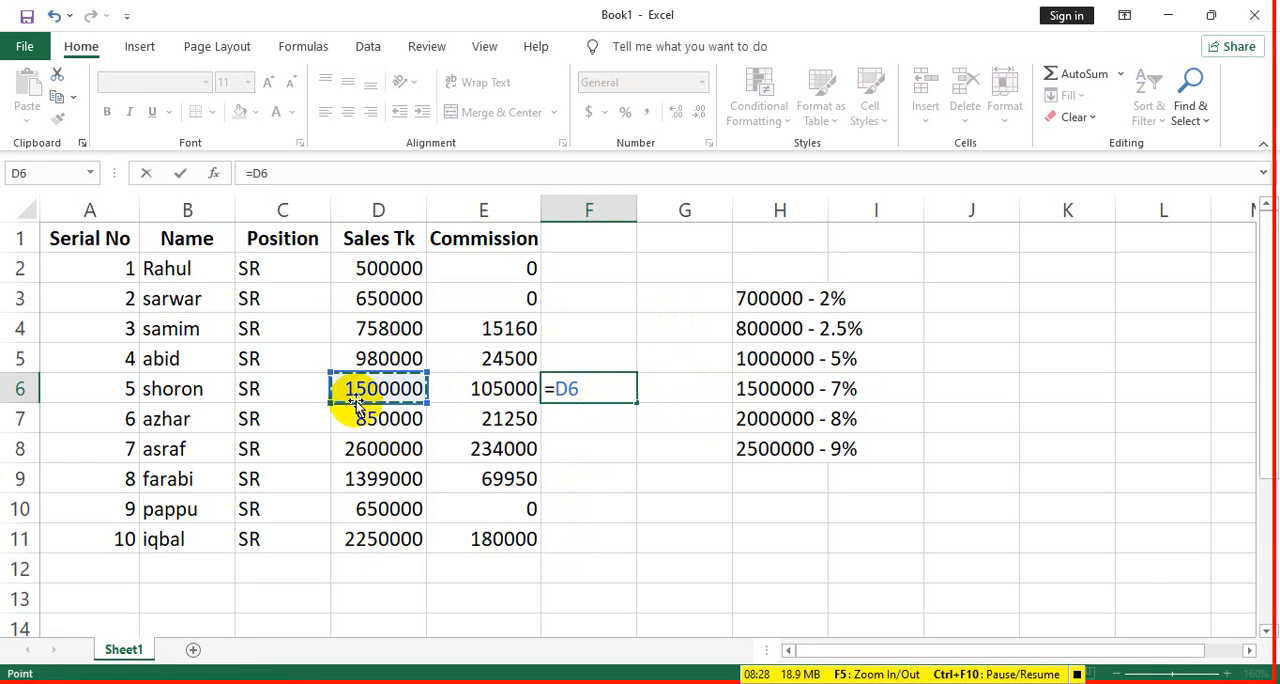
pyautogui.write('-7%')
pyautogui.press('Return')
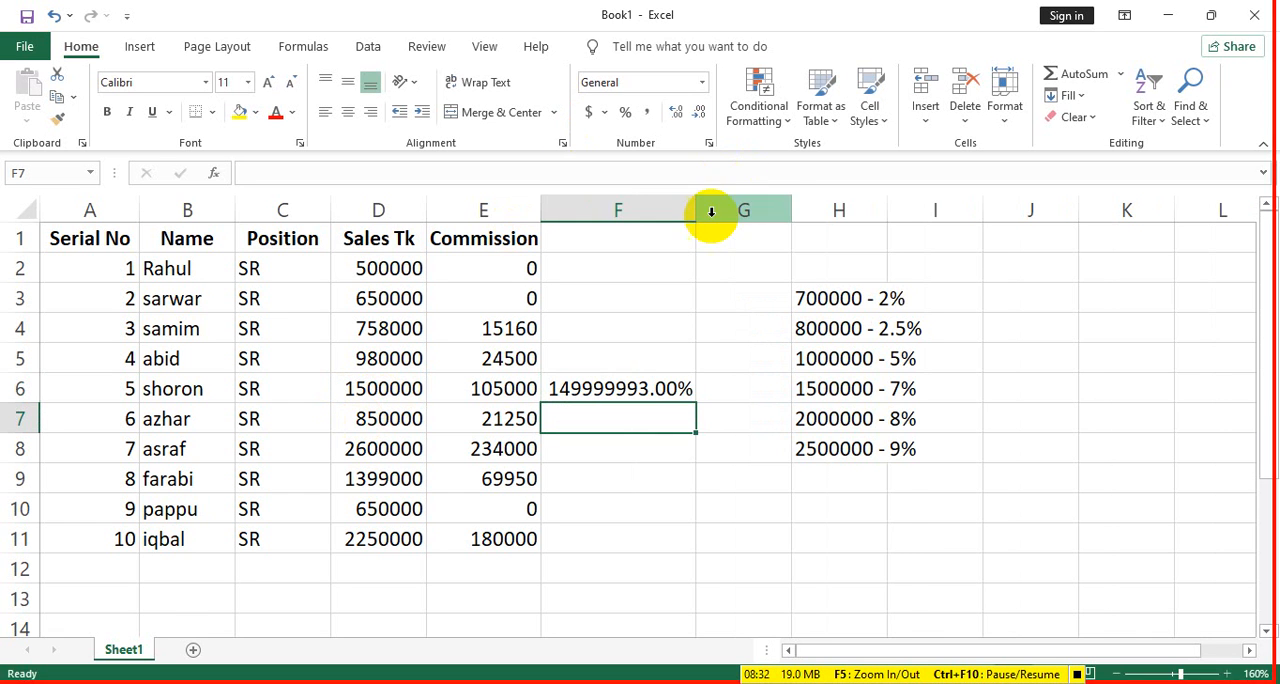
pyautogui.moveTo(699, 206); pyautogui.dragTo(719, 206)
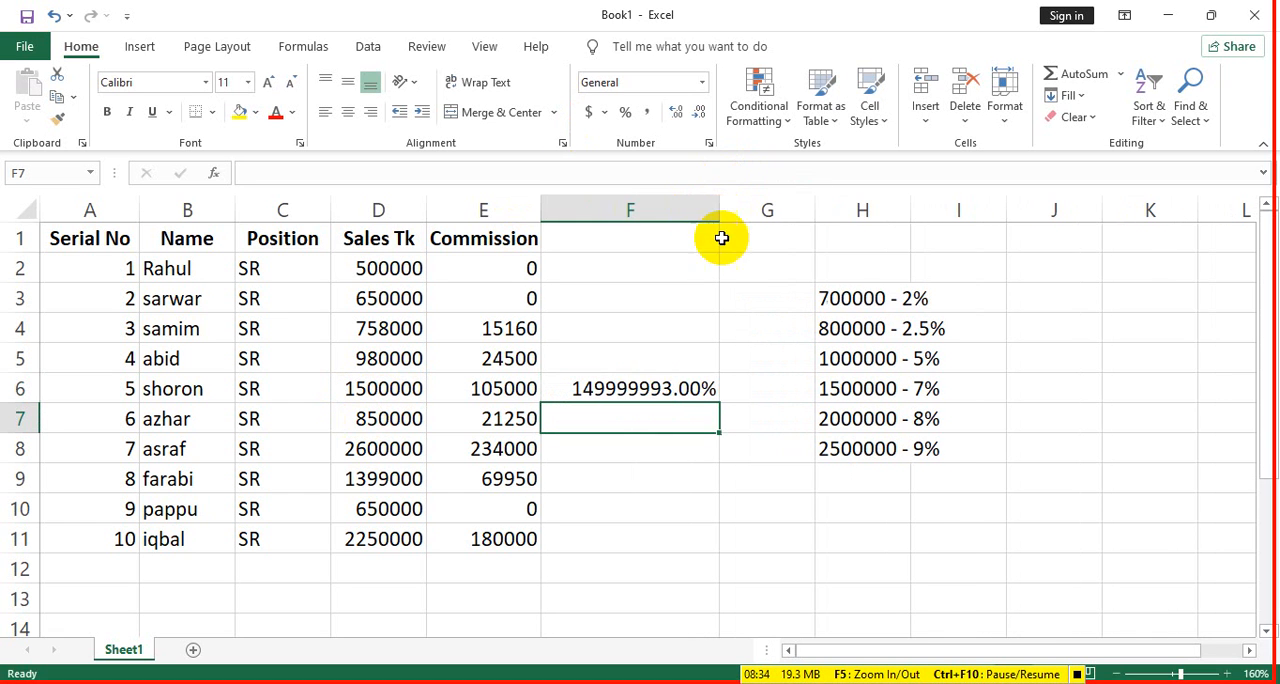
# - Correct the check formula in F6 to =D6*7%
pyautogui.click(674, 385)
pyautogui.doubleClick(670, 392)
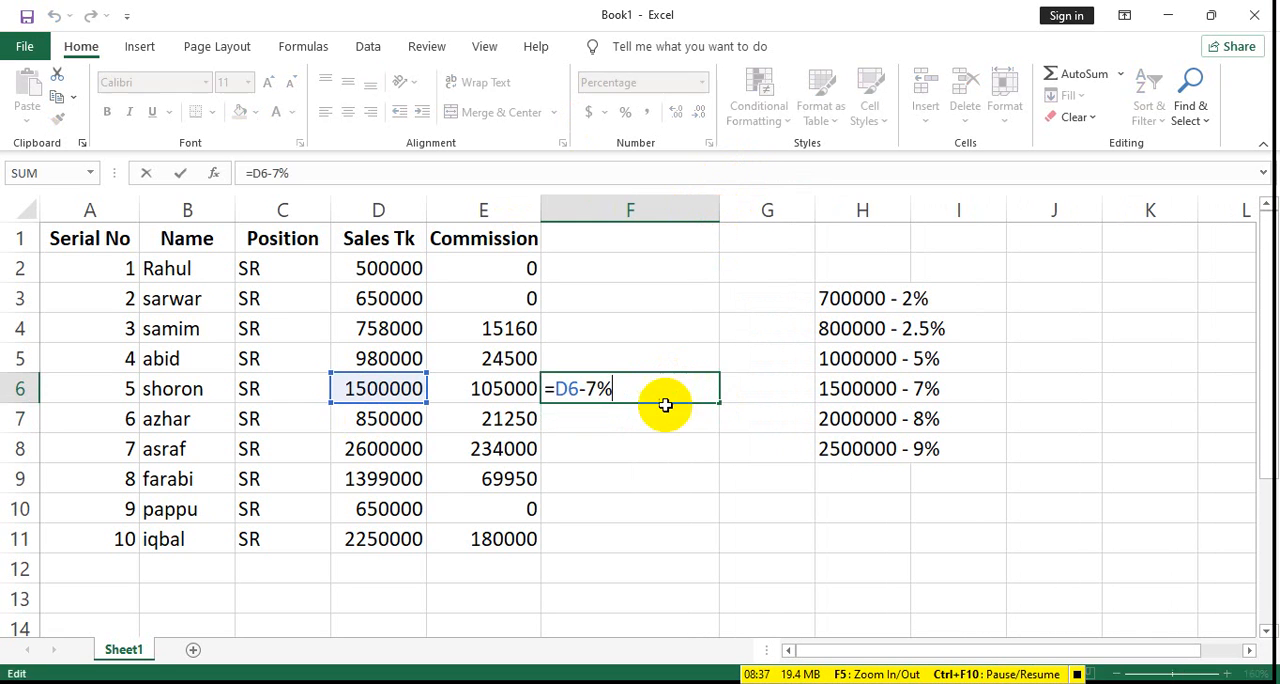
pyautogui.click(583, 388)
pyautogui.press('BackSpace')
pyautogui.write('*')
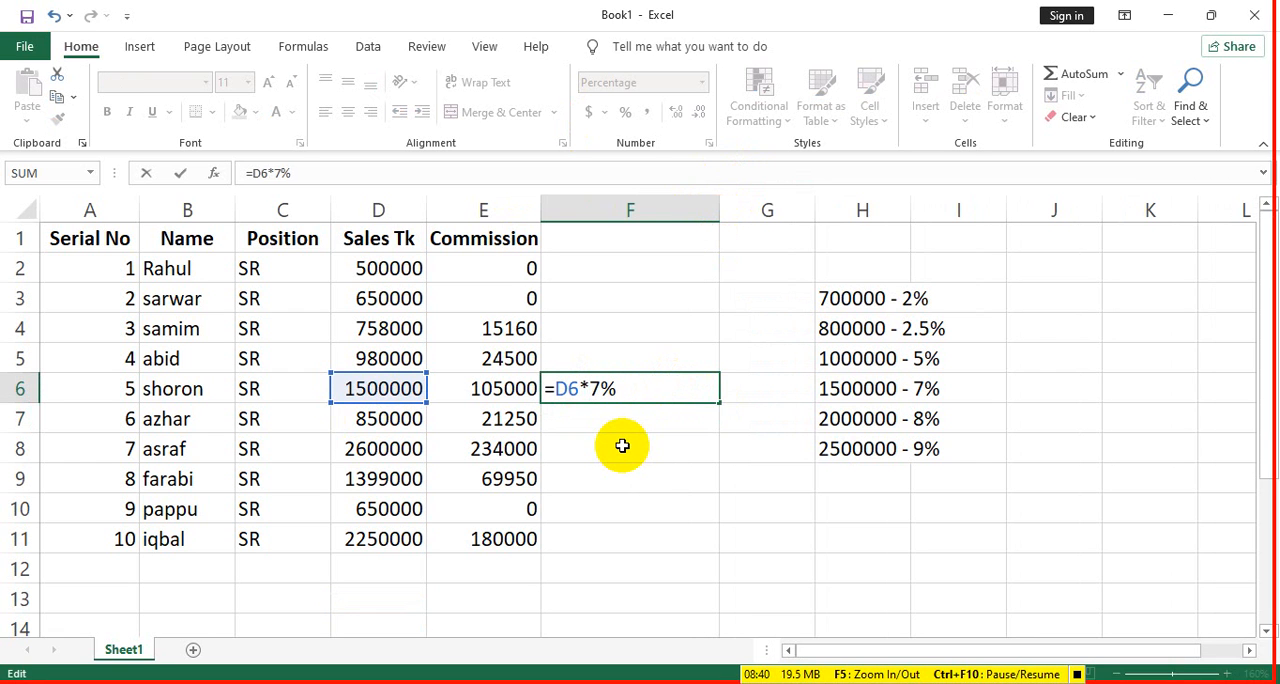
pyautogui.press('Return')
pyautogui.click(700, 388)
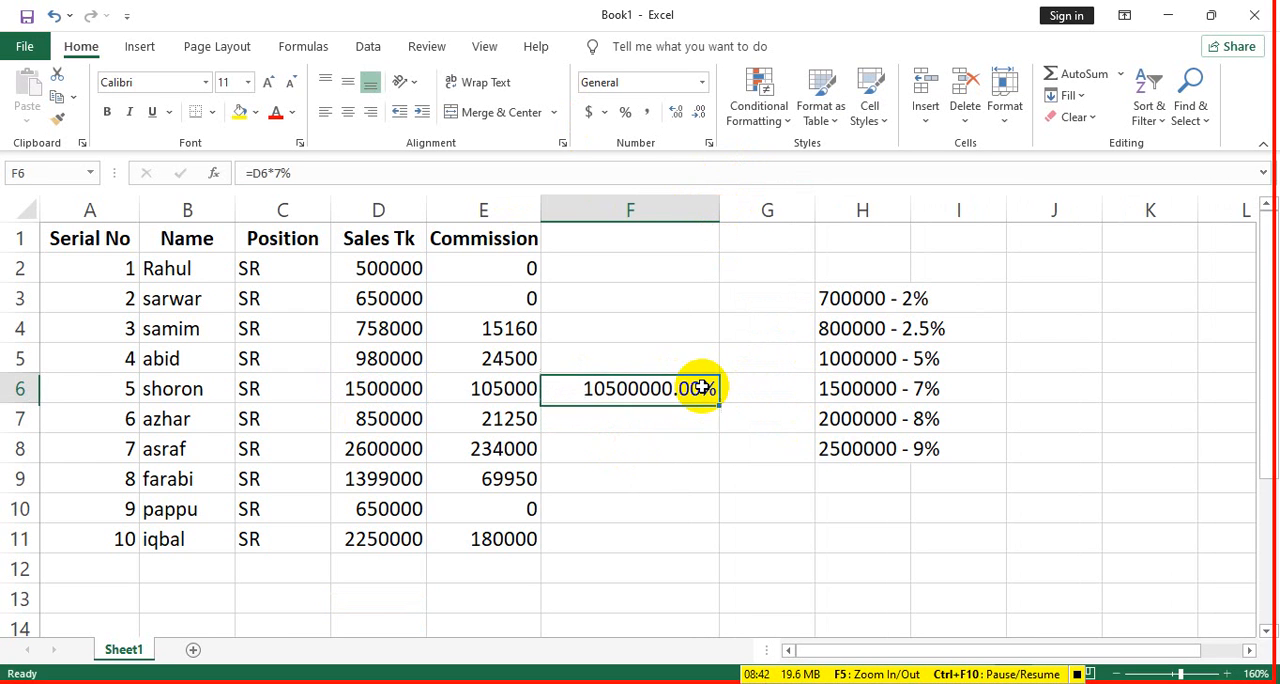
pyautogui.doubleClick(620, 397)
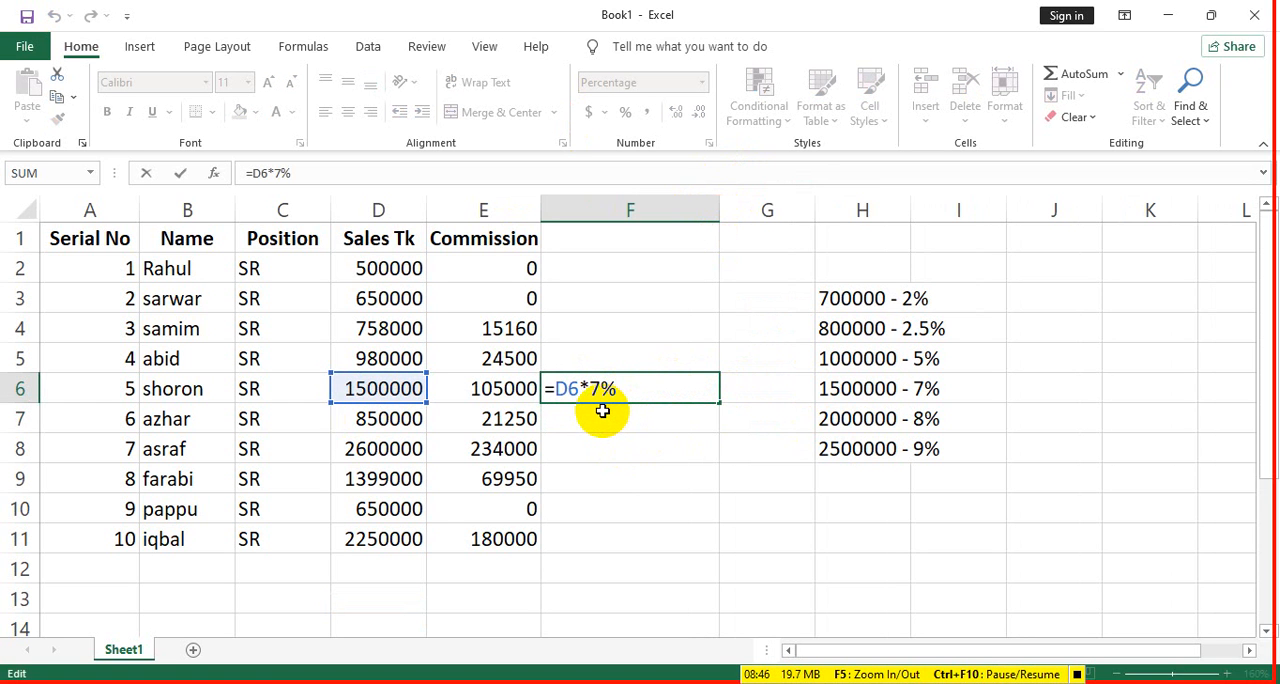
pyautogui.hotkey('ctrl', 'Return')
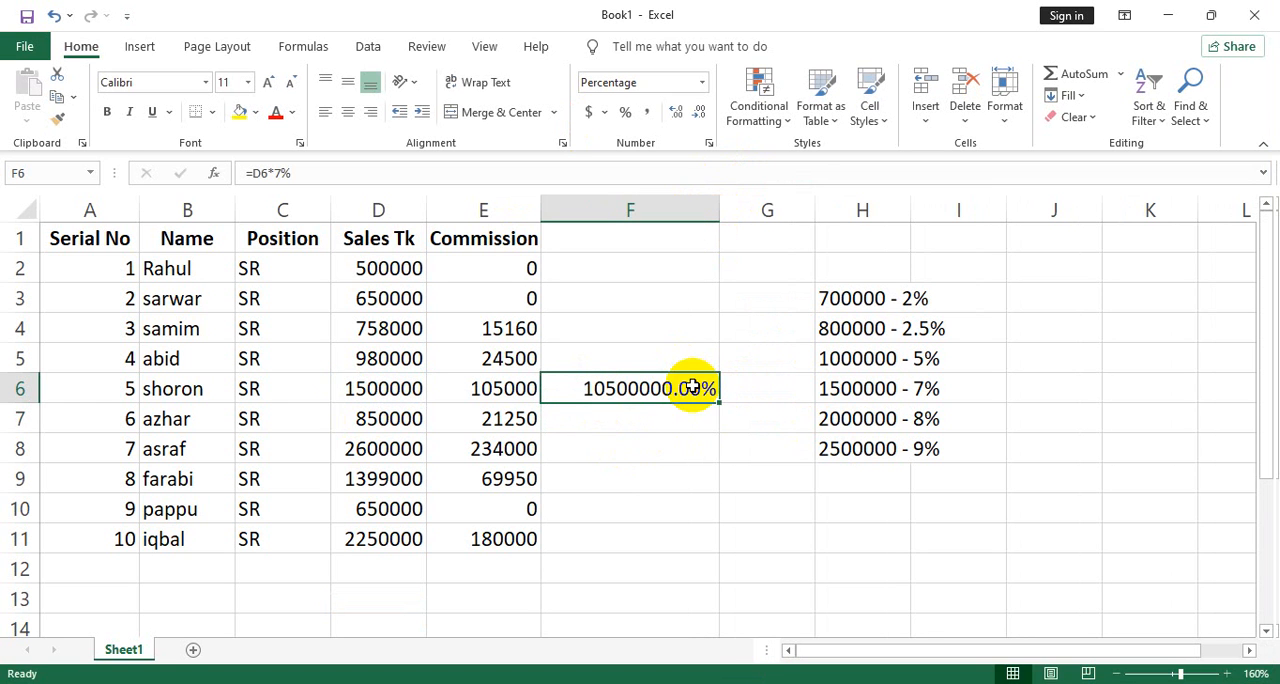
# - Change the number format of F6 to General and copy its formula down to F11
pyautogui.click(703, 84)
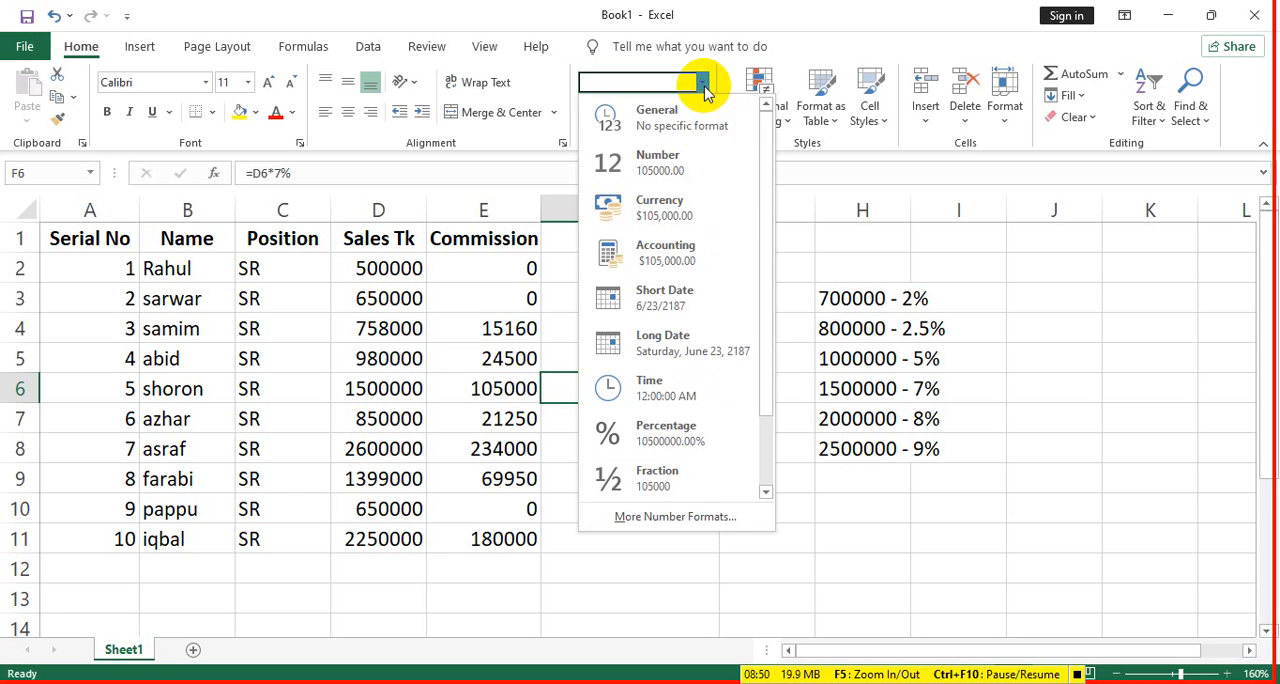
pyautogui.click(685, 118)
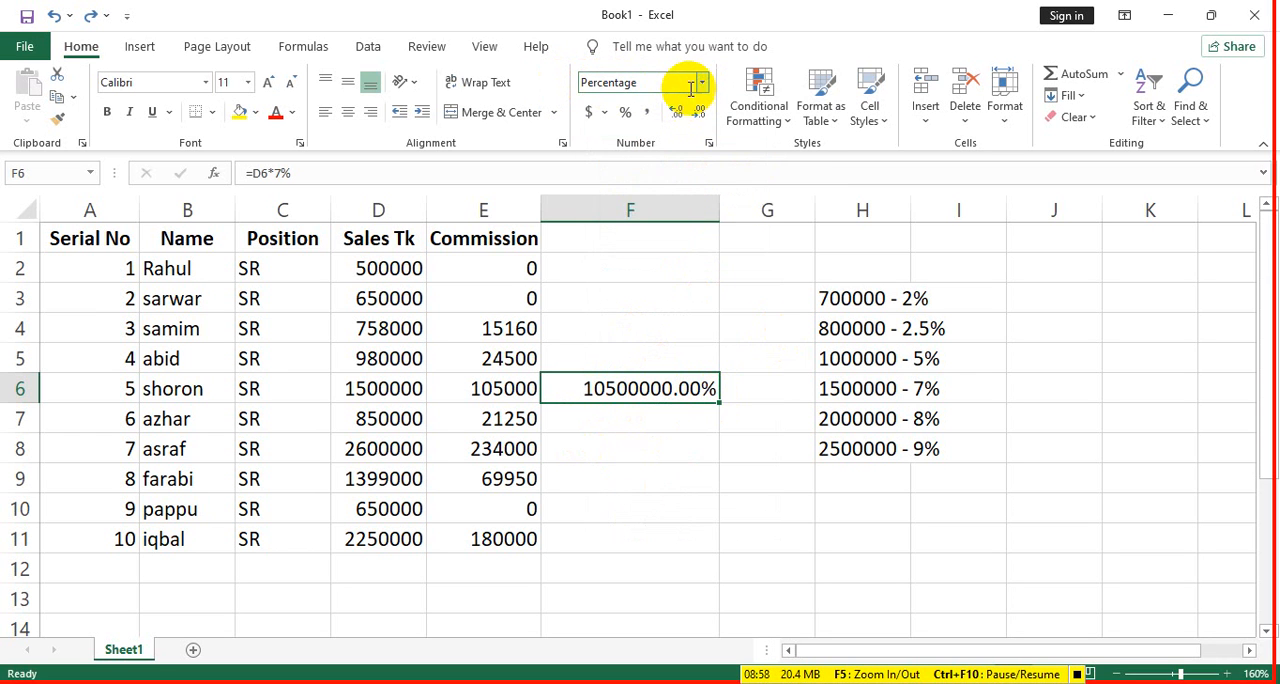
pyautogui.click(702, 83)
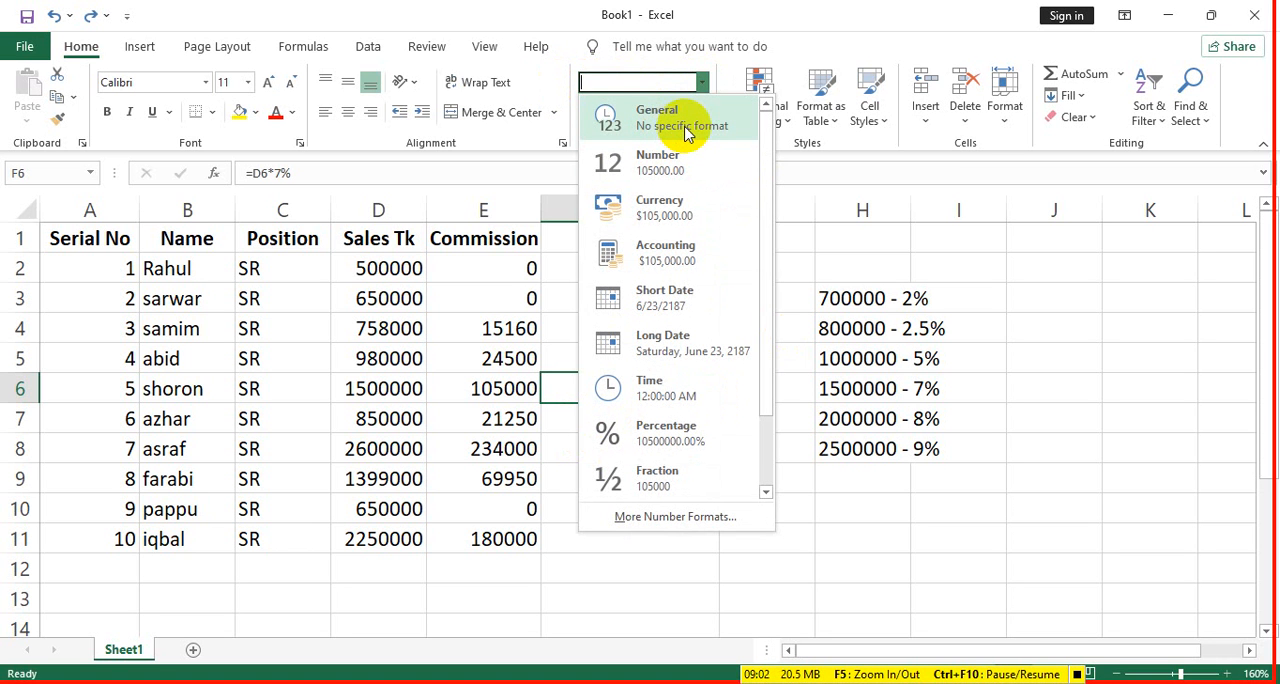
pyautogui.click(686, 128)
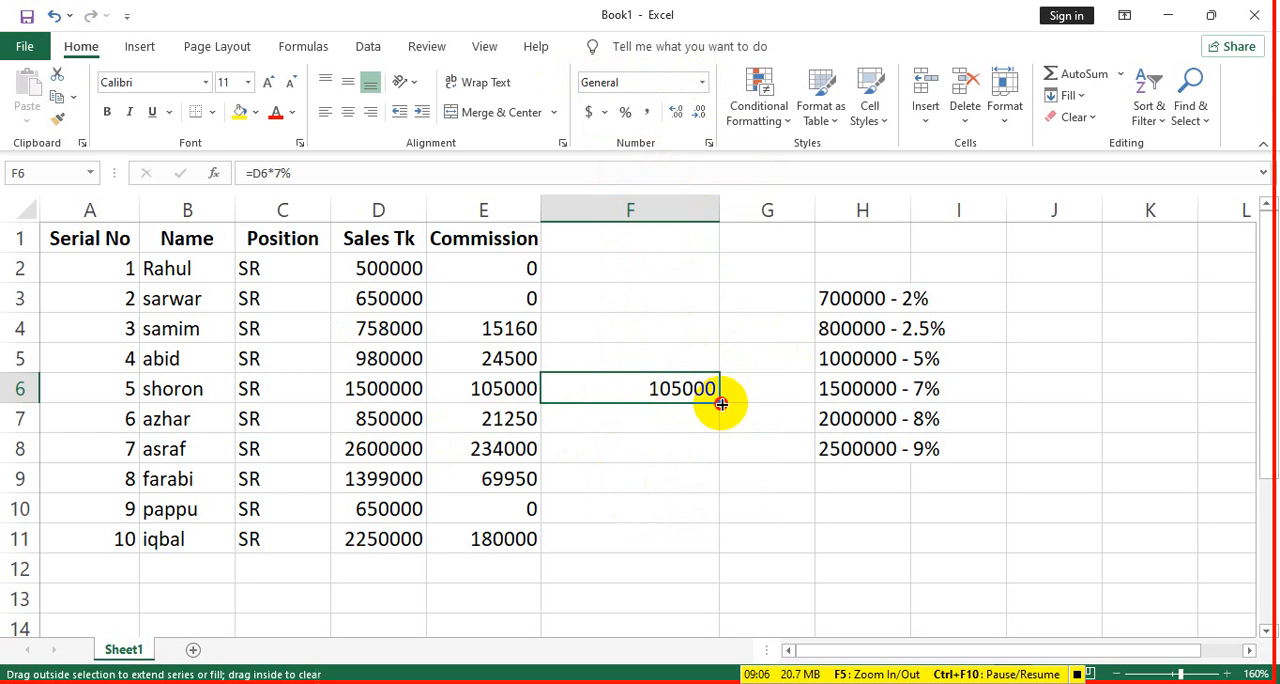
pyautogui.moveTo(721, 403); pyautogui.dragTo(712, 543)
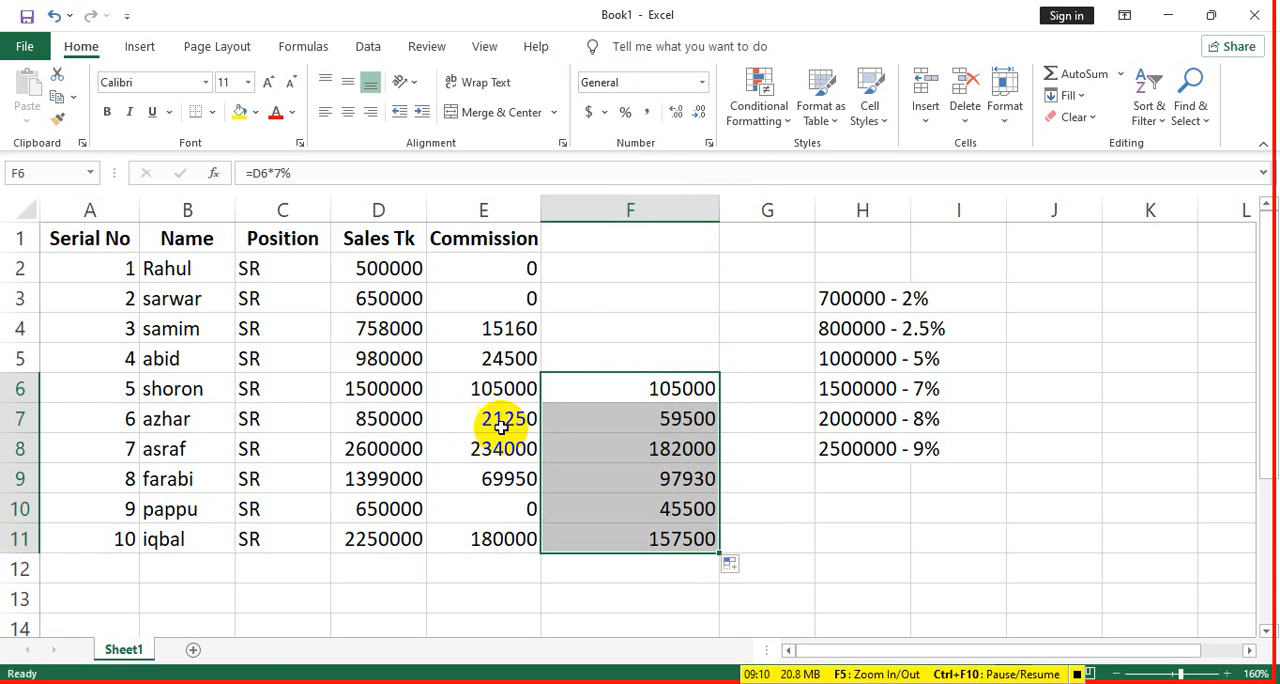
pyautogui.click(629, 411)
pyautogui.doubleClick(678, 421)
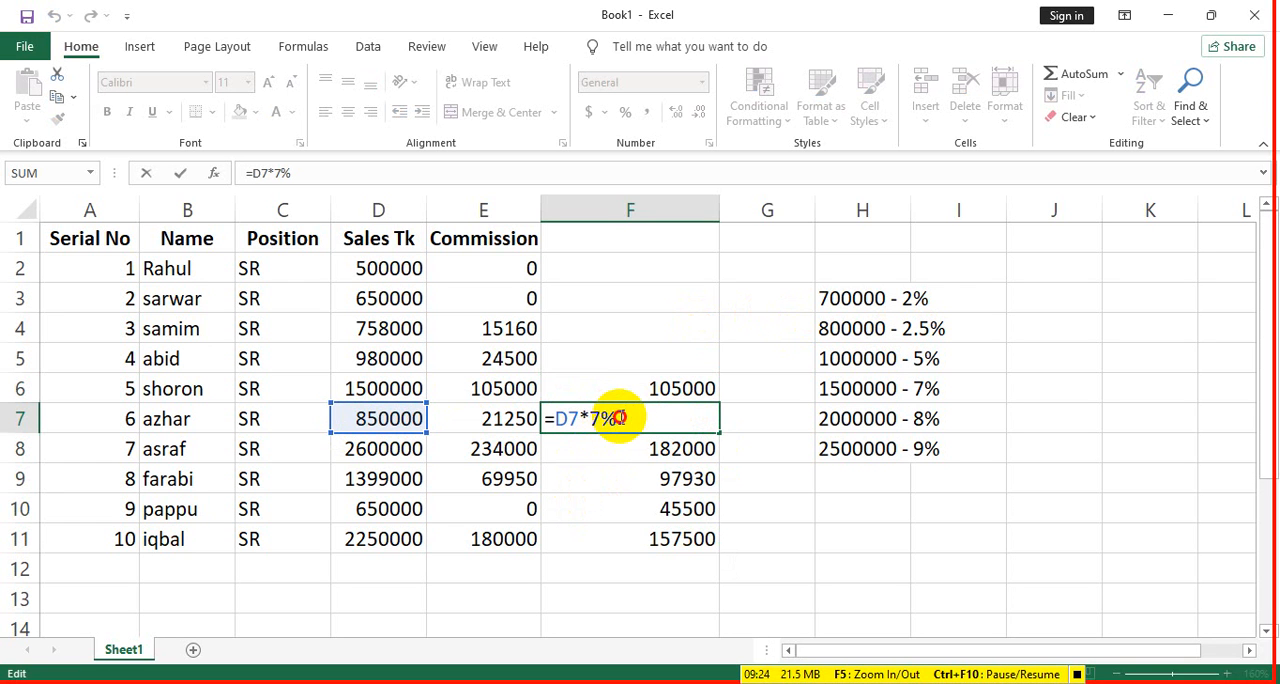
pyautogui.moveTo(619, 418); pyautogui.dragTo(588, 418)
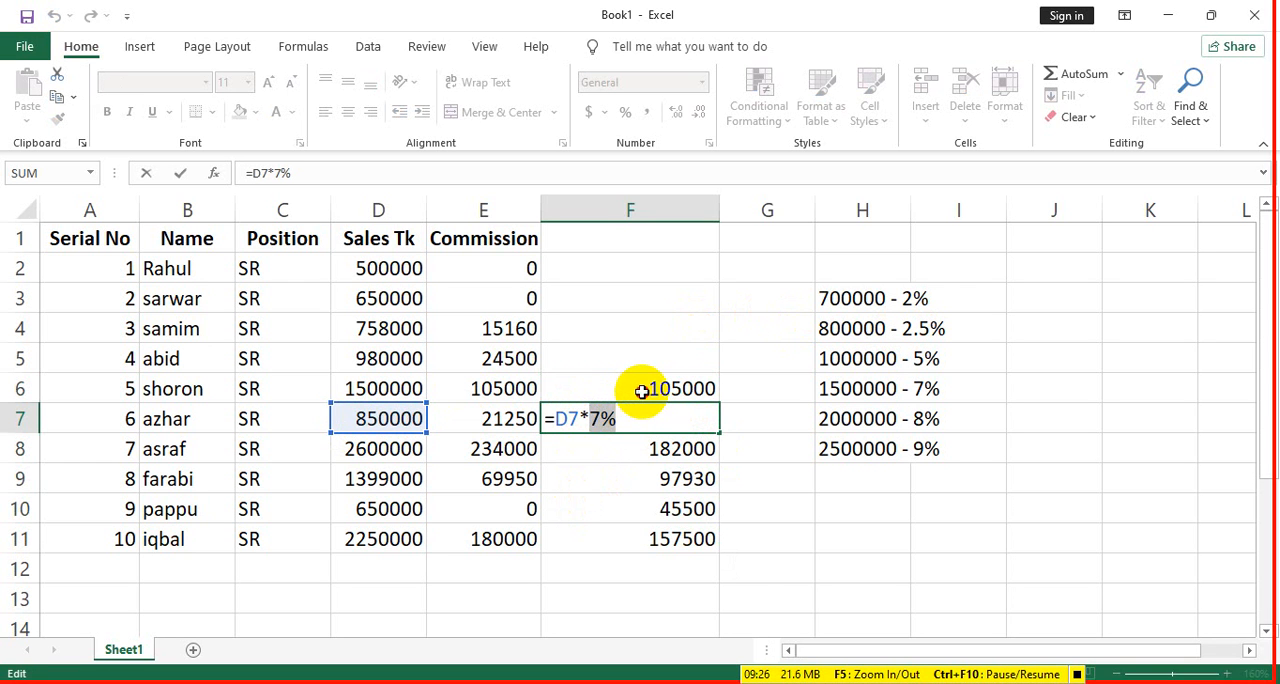
pyautogui.moveTo(651, 388); pyautogui.dragTo(645, 524)
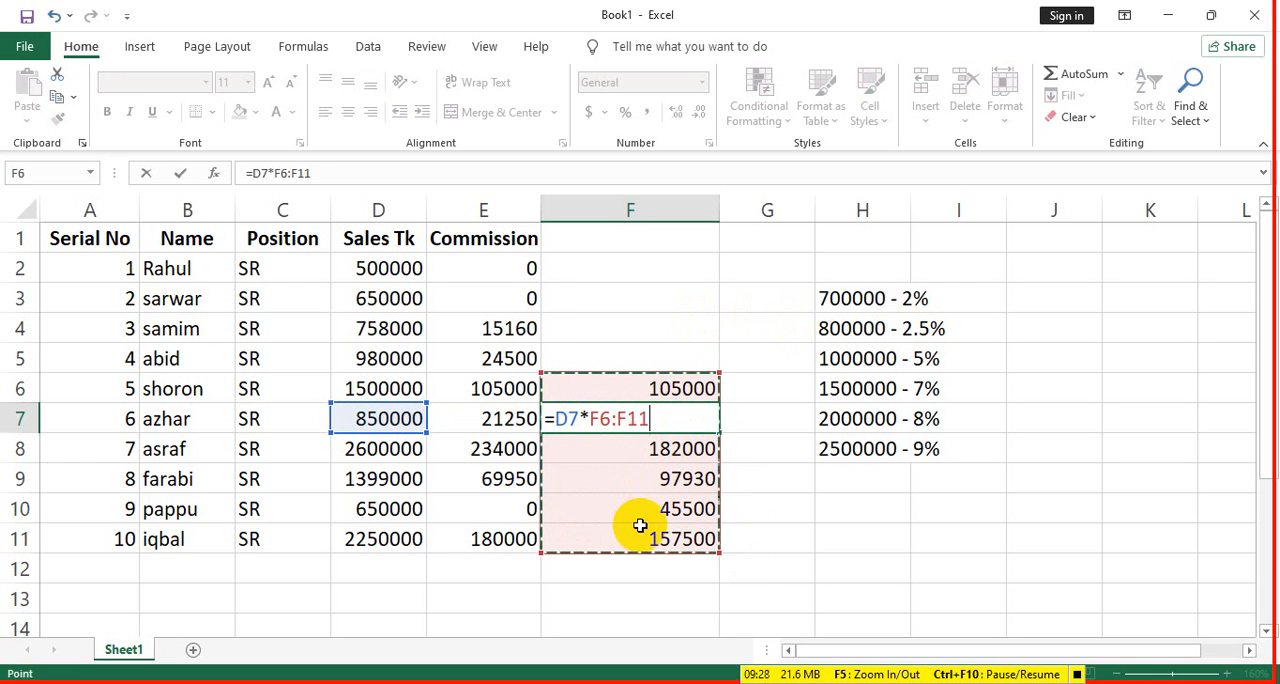
pyautogui.click(655, 477)
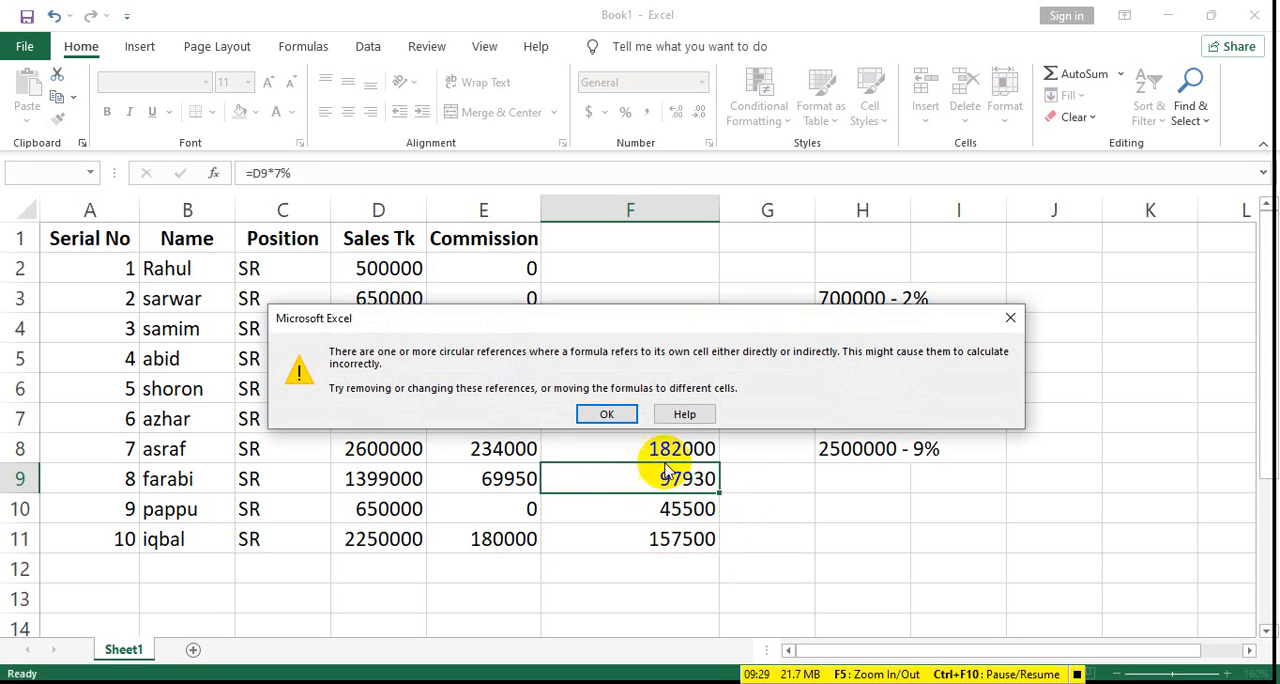
pyautogui.click(607, 414)
# - Clear the check calculations from F6:F11
pyautogui.click(624, 400)
pyautogui.moveTo(624, 402); pyautogui.dragTo(651, 531)
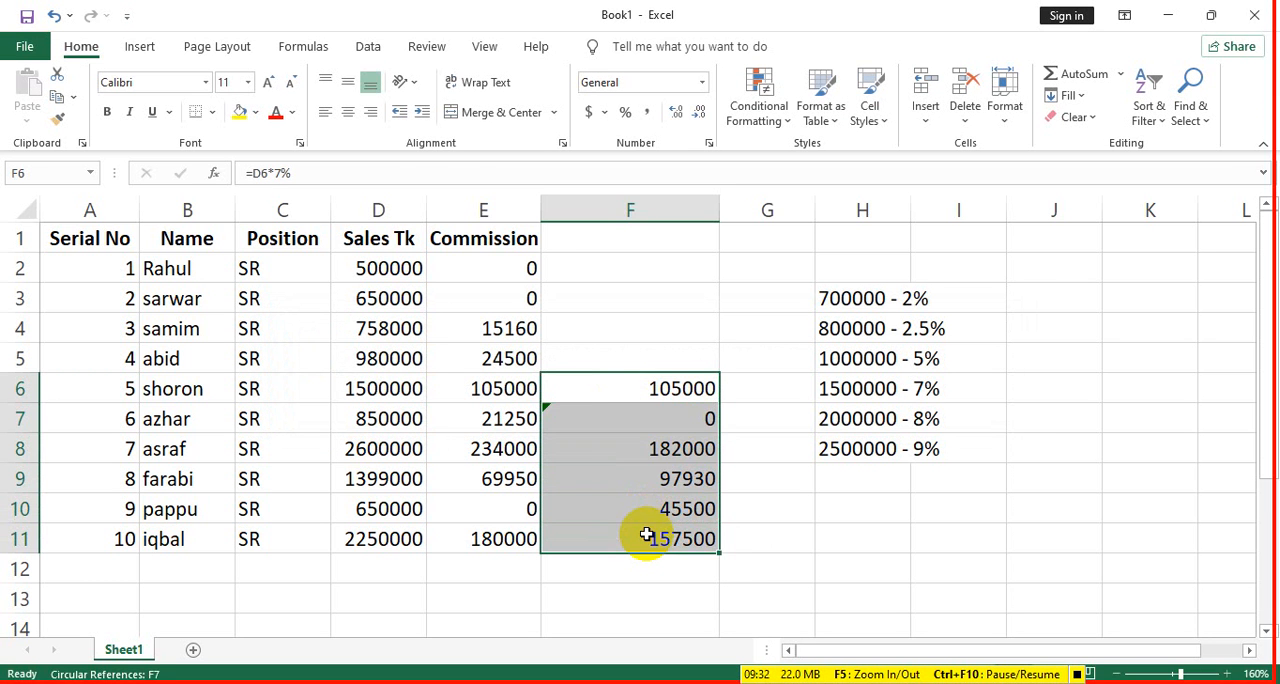
pyautogui.press('Delete')
# - Insert two blank rows above the commission table's header row
pyautogui.click(510, 238)
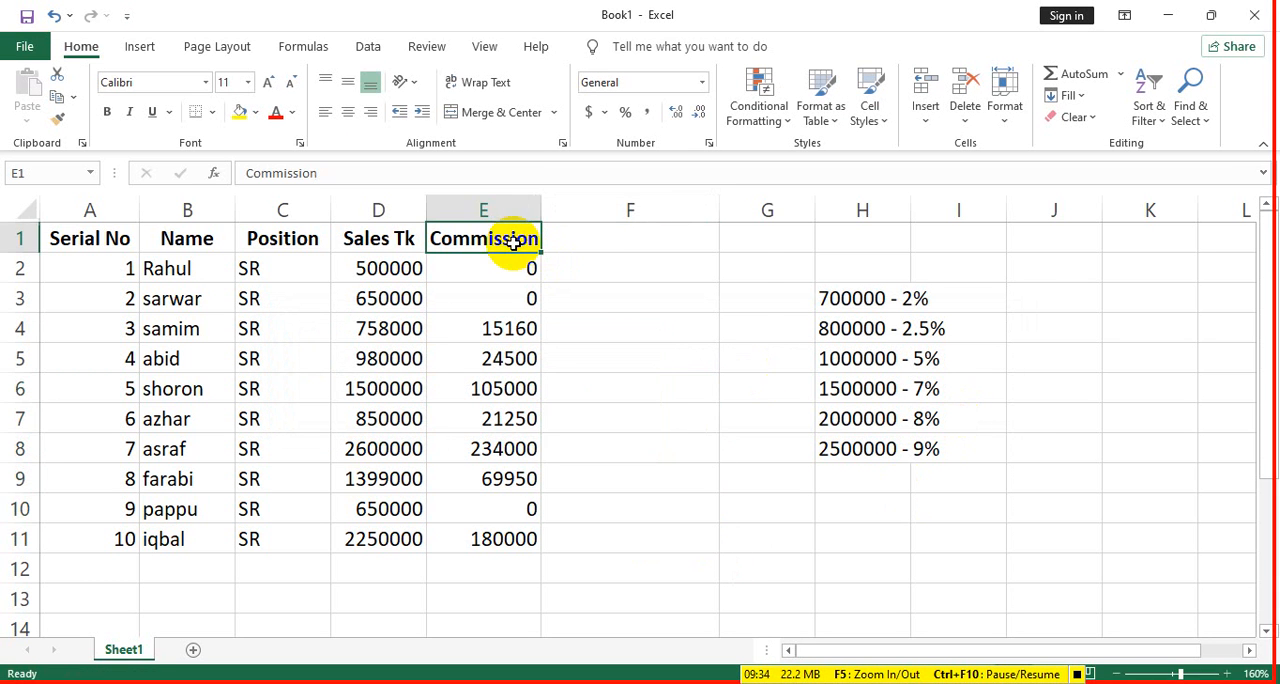
pyautogui.click(924, 122)
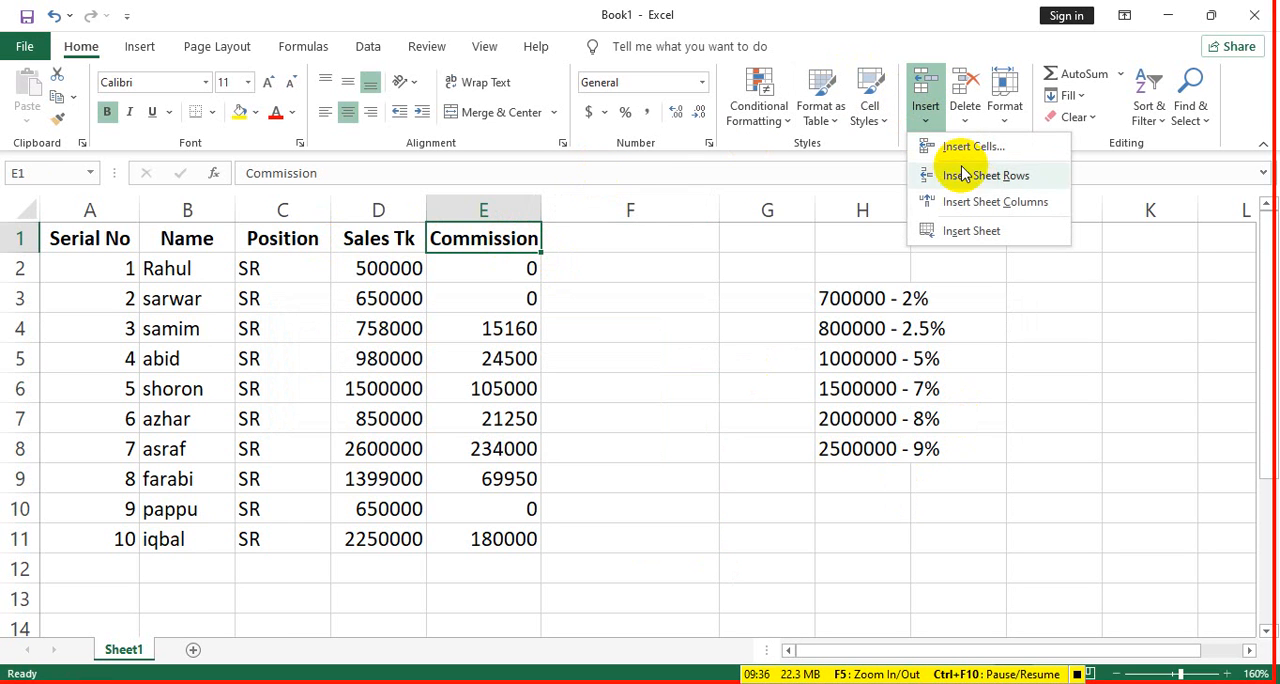
pyautogui.click(990, 177)
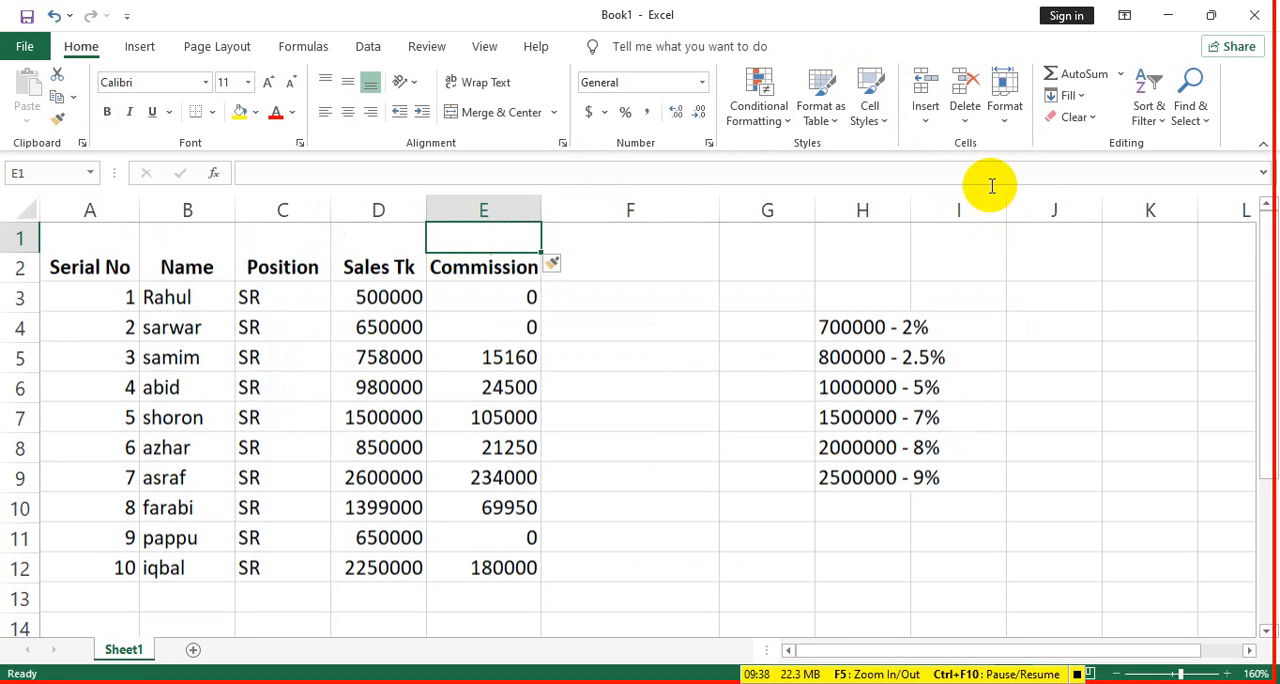
pyautogui.click(921, 118)
pyautogui.click(980, 177)
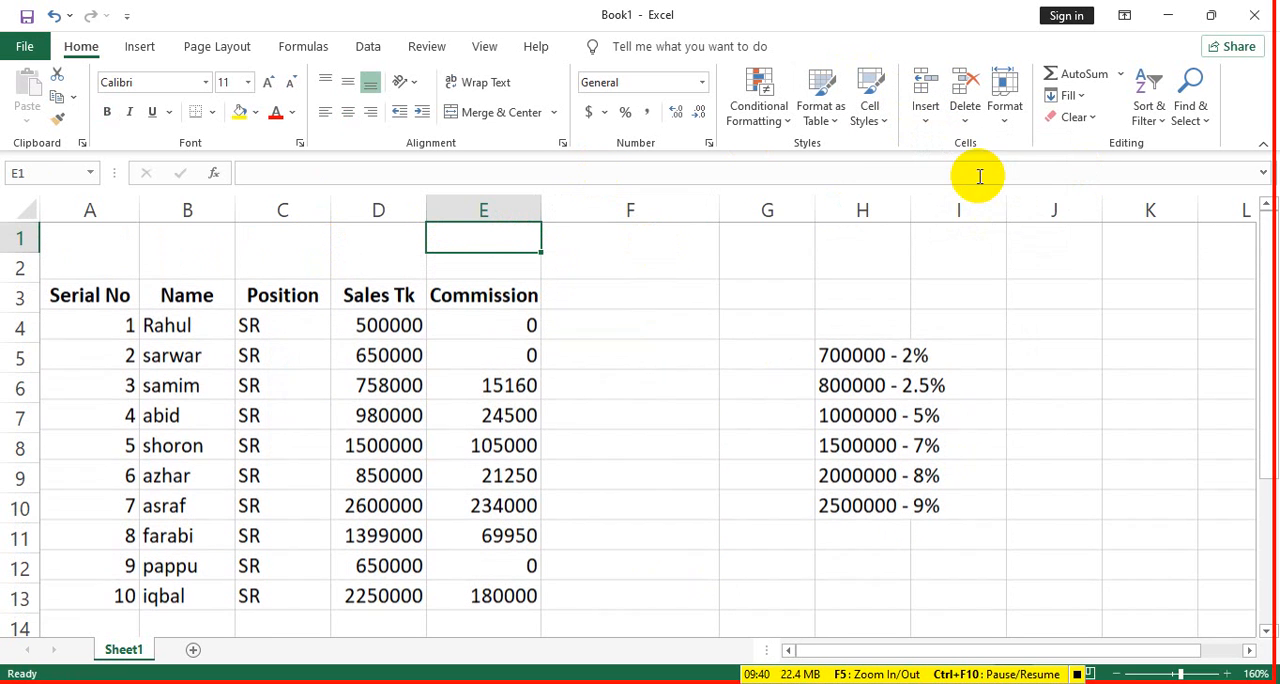
# - Merge and center cells A1:E2 and align their content to the middle vertically
pyautogui.moveTo(106, 237); pyautogui.dragTo(474, 268)
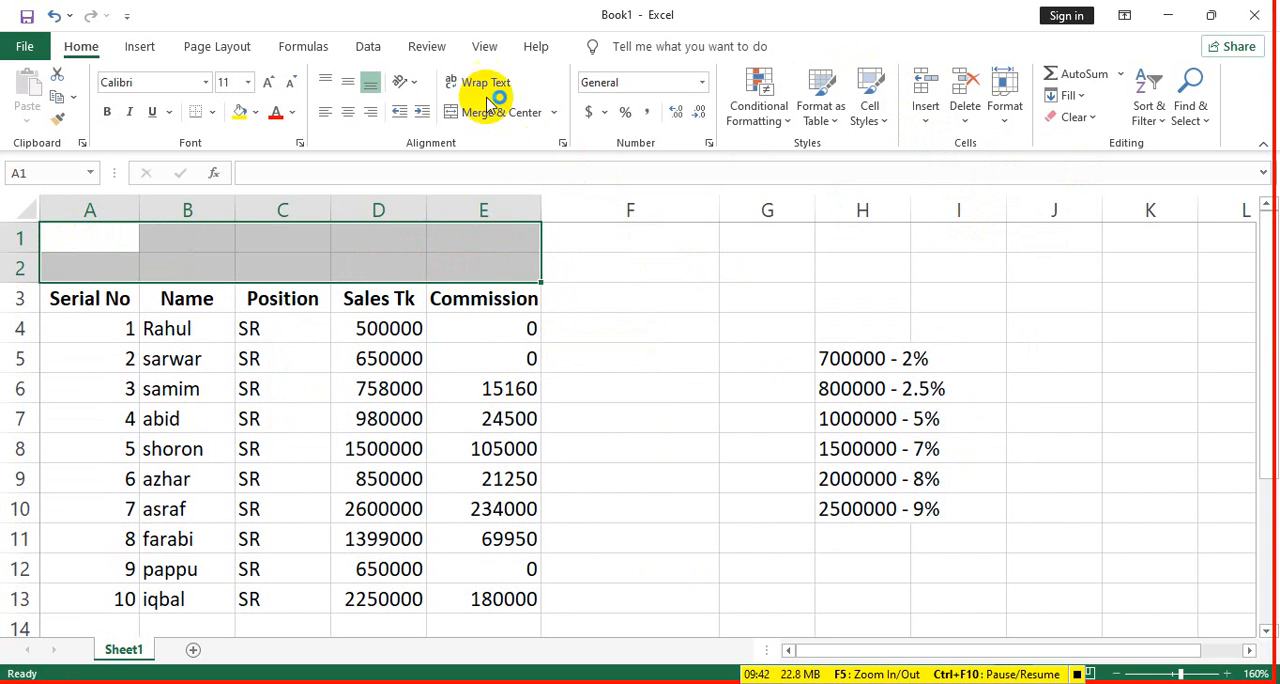
pyautogui.click(490, 112)
pyautogui.click(347, 82)
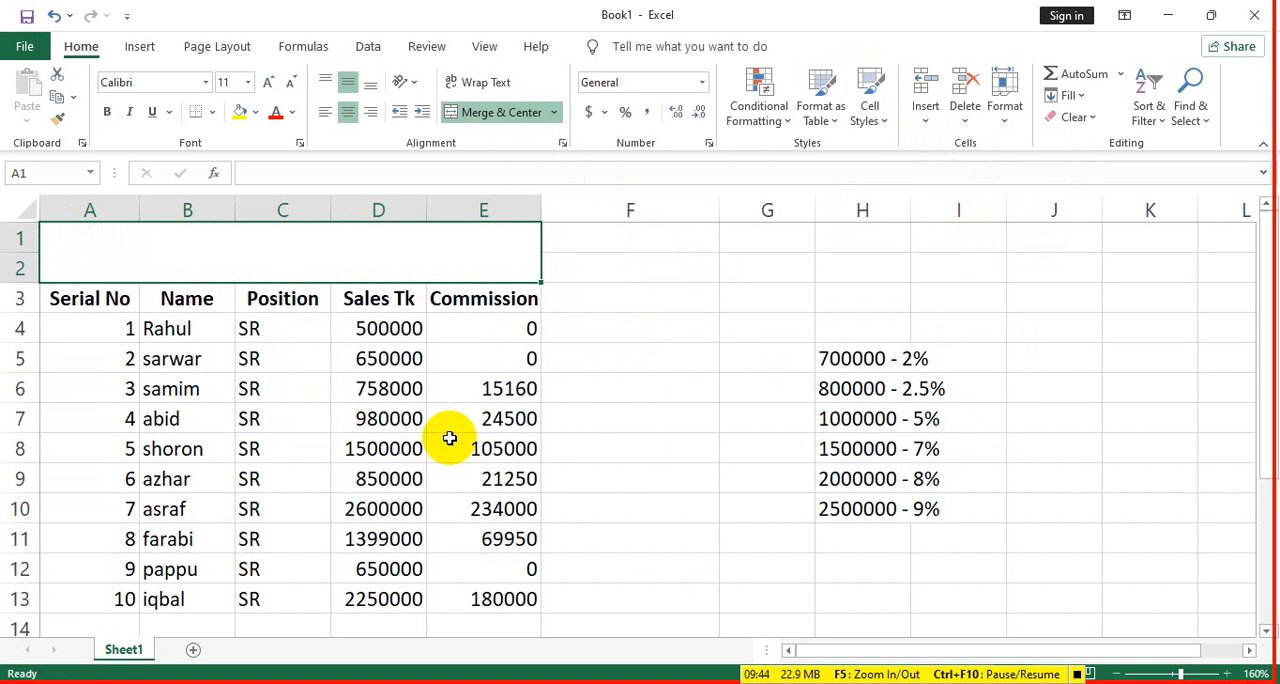
# - Enter the title "Commission Sheet 2021" in the merged cell above the table
pyautogui.write('Co')
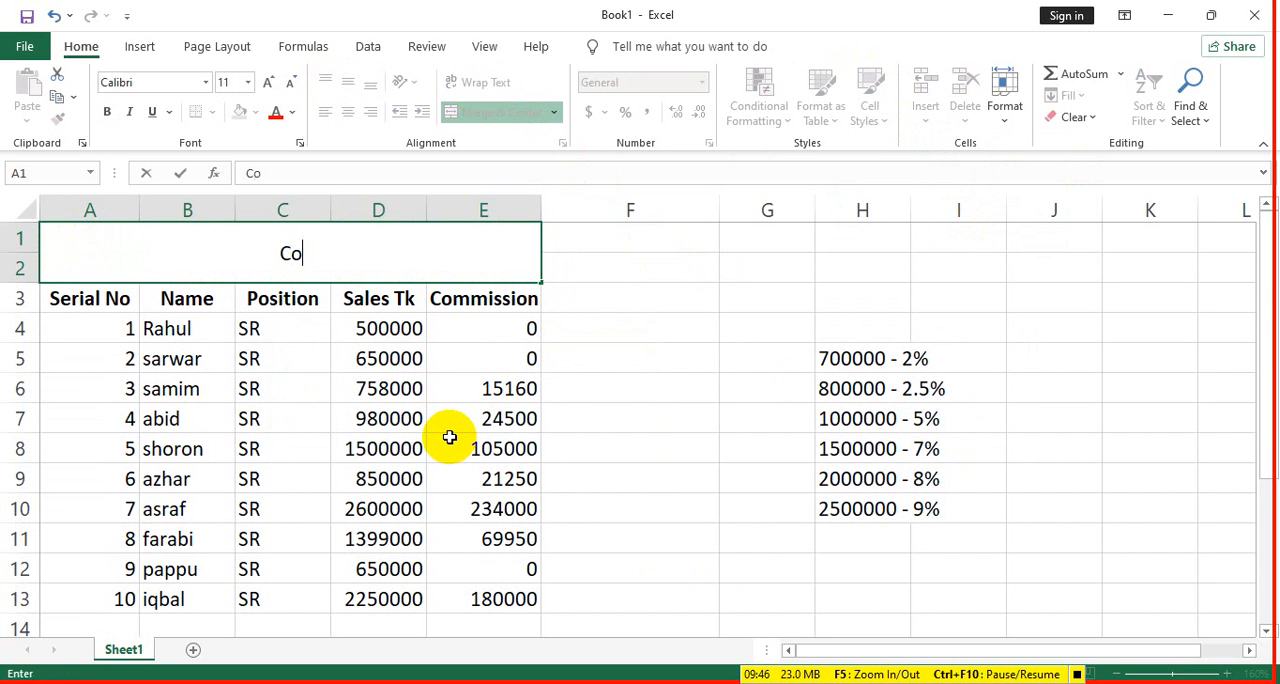
pyautogui.write('mmission S')
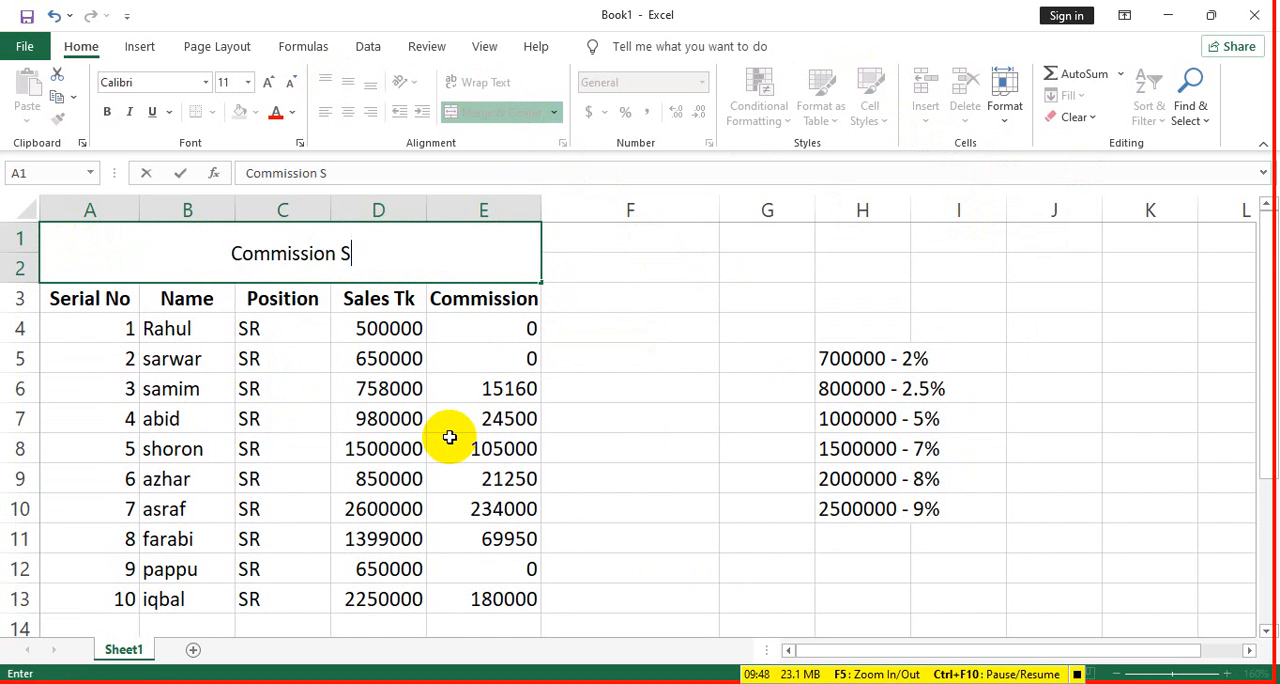
pyautogui.write('Hee')
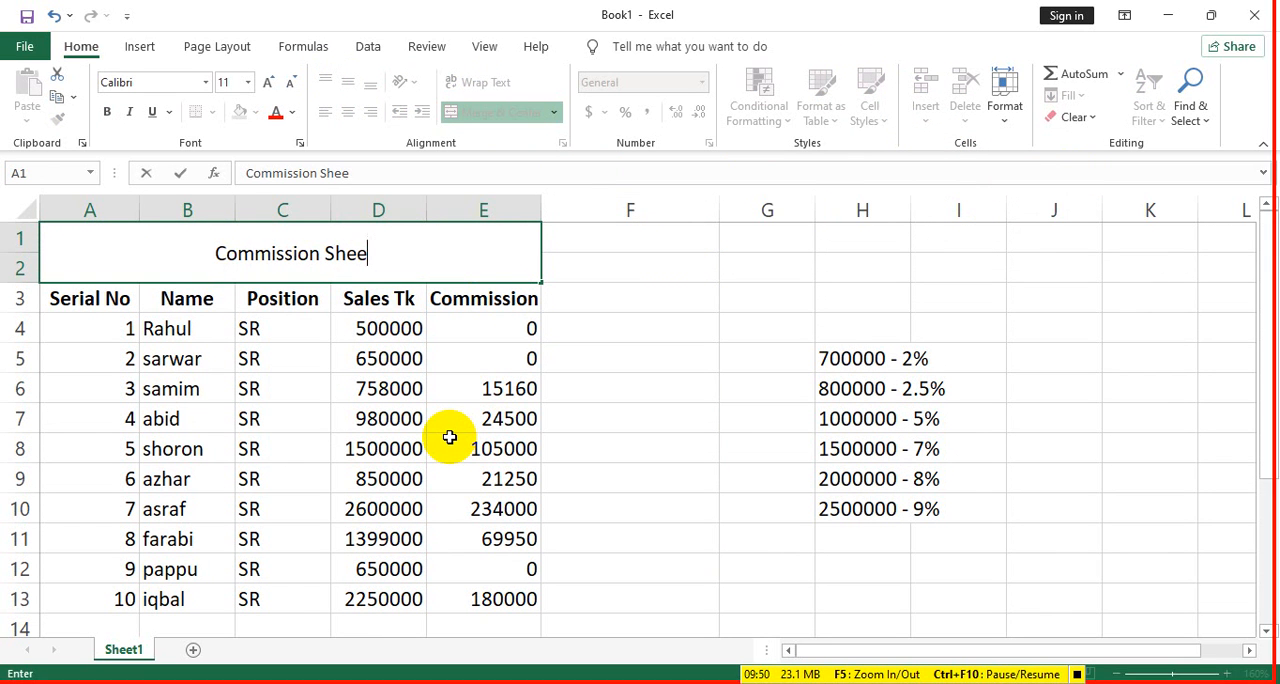
pyautogui.press('BackSpace')
pyautogui.press('BackSpace')
pyautogui.press('BackSpace')
pyautogui.write('heet ')
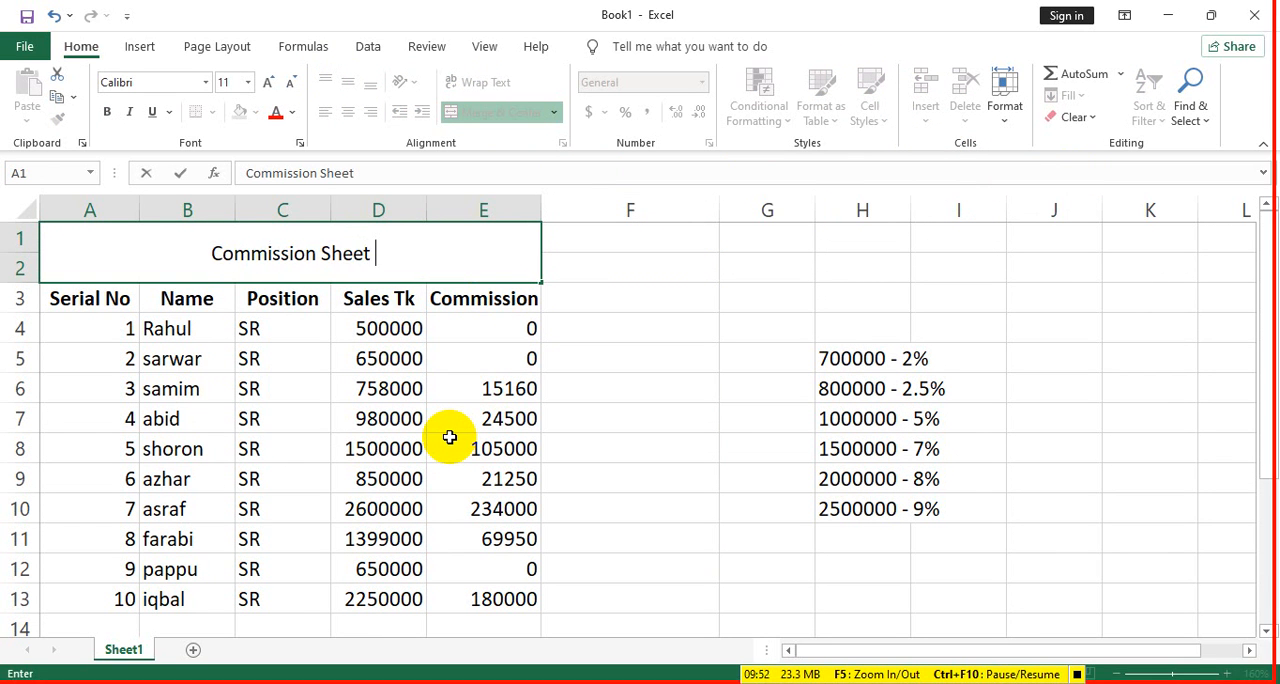
pyautogui.write('2021')
pyautogui.click(628, 333)
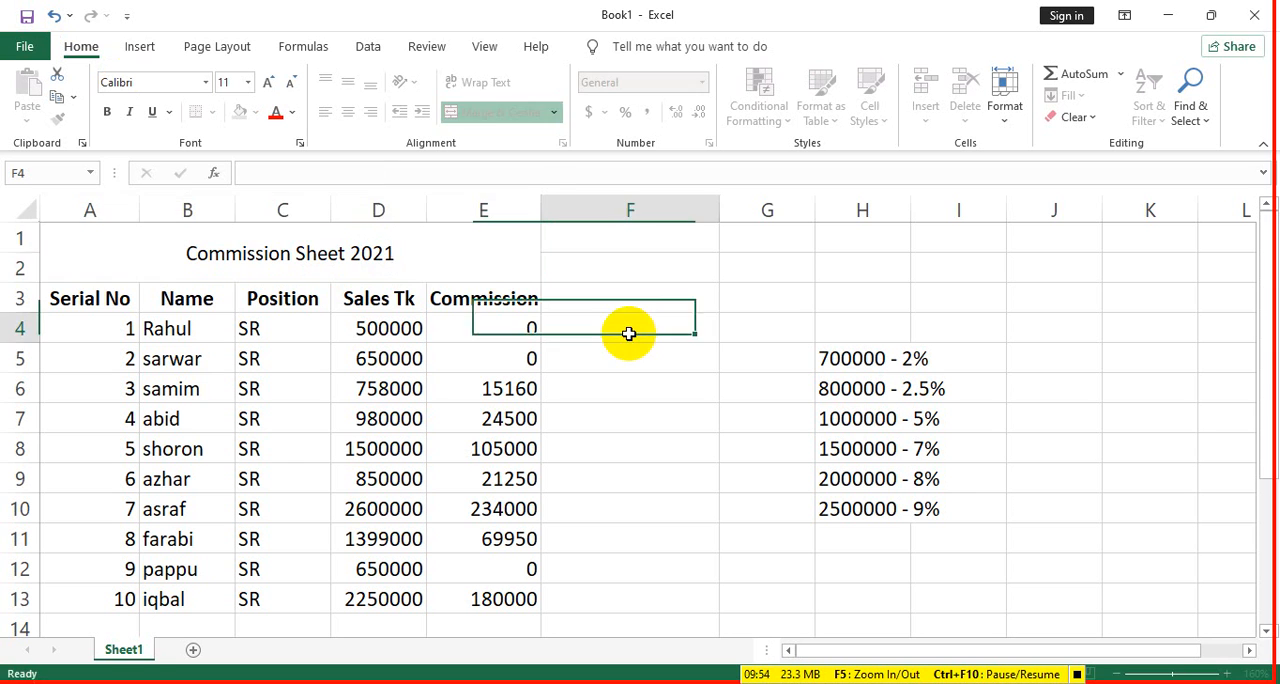
# - Make the title in A1 bold and increase its font size to 12
pyautogui.click(349, 251)
pyautogui.click(107, 111)
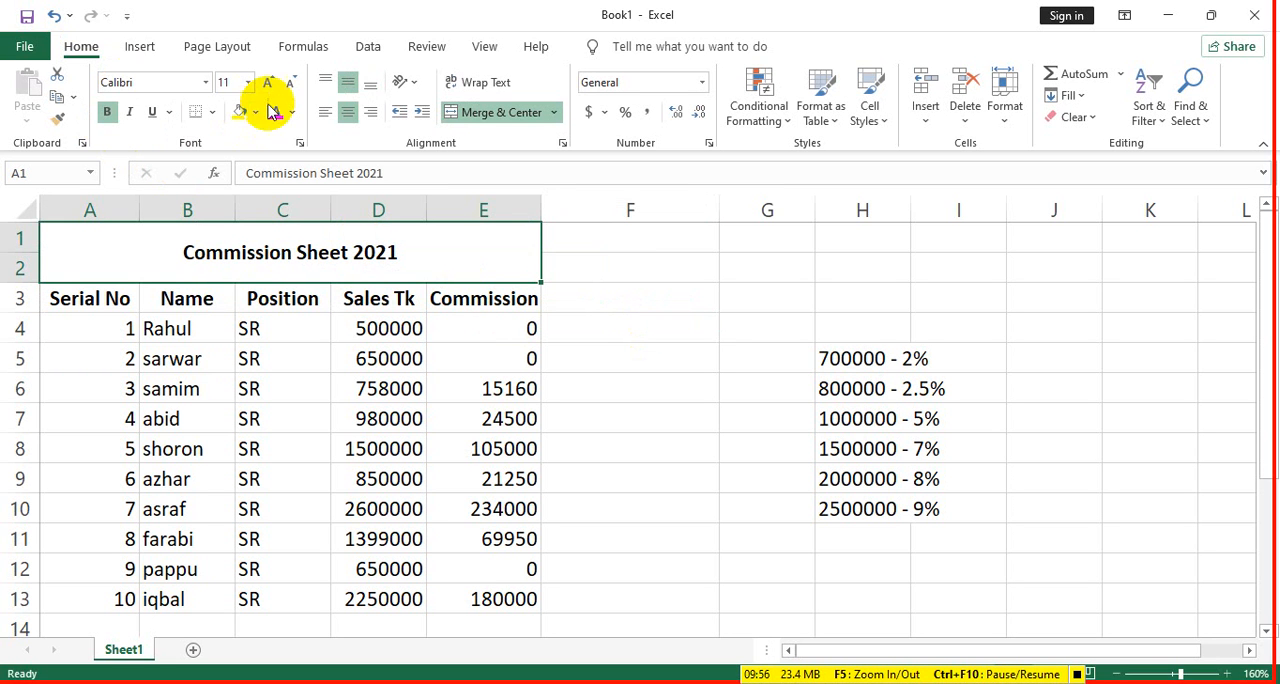
pyautogui.click(267, 82)
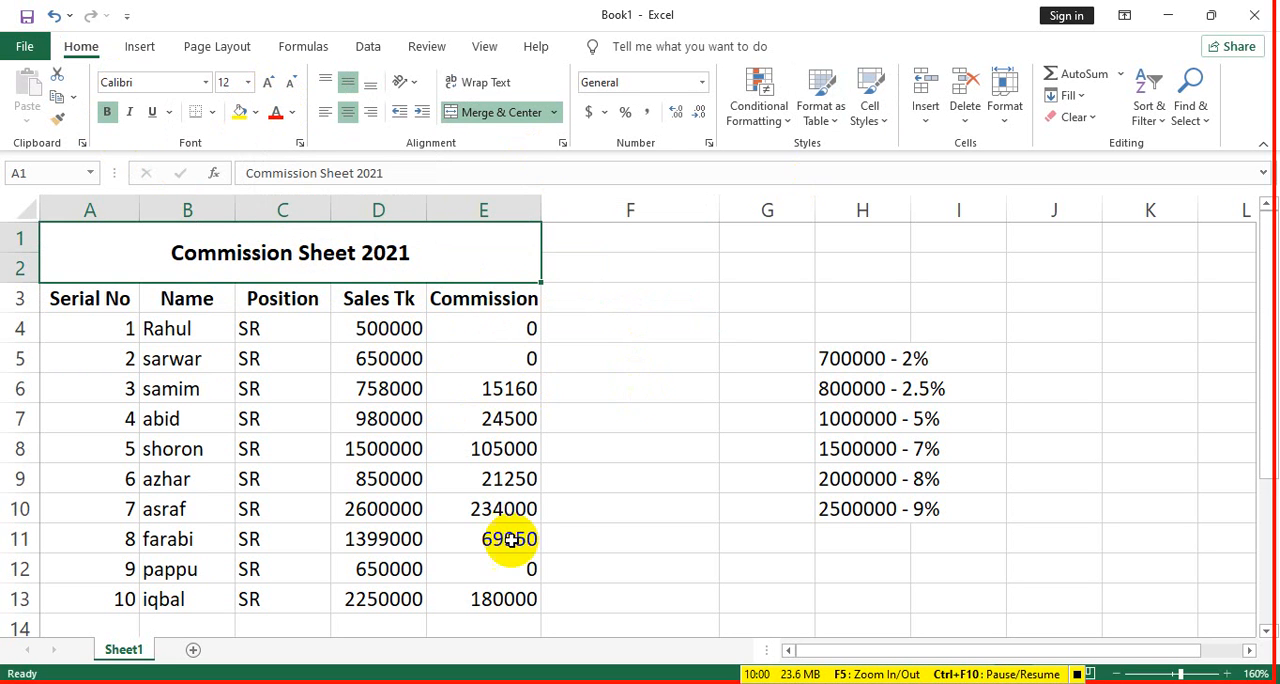
# - Try to format A1:E13 as a table without existing headers in a gold medium style, and undo it
pyautogui.moveTo(508, 600); pyautogui.dragTo(94, 246)
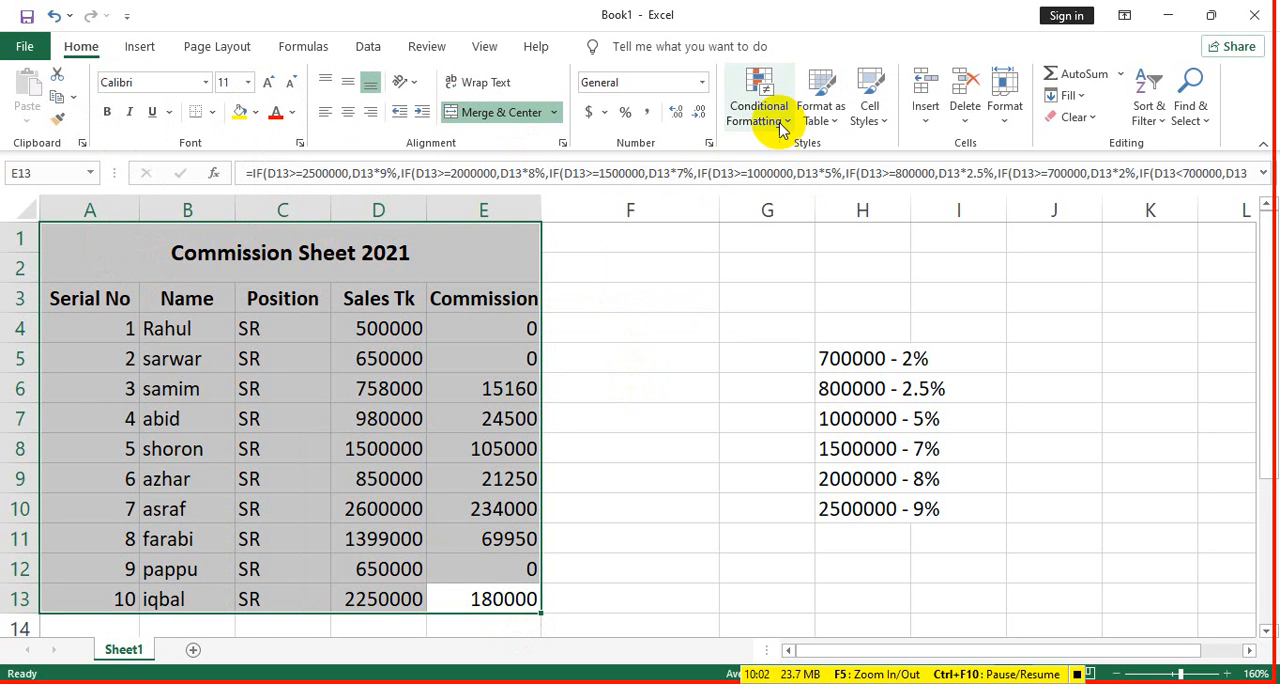
pyautogui.click(885, 120)
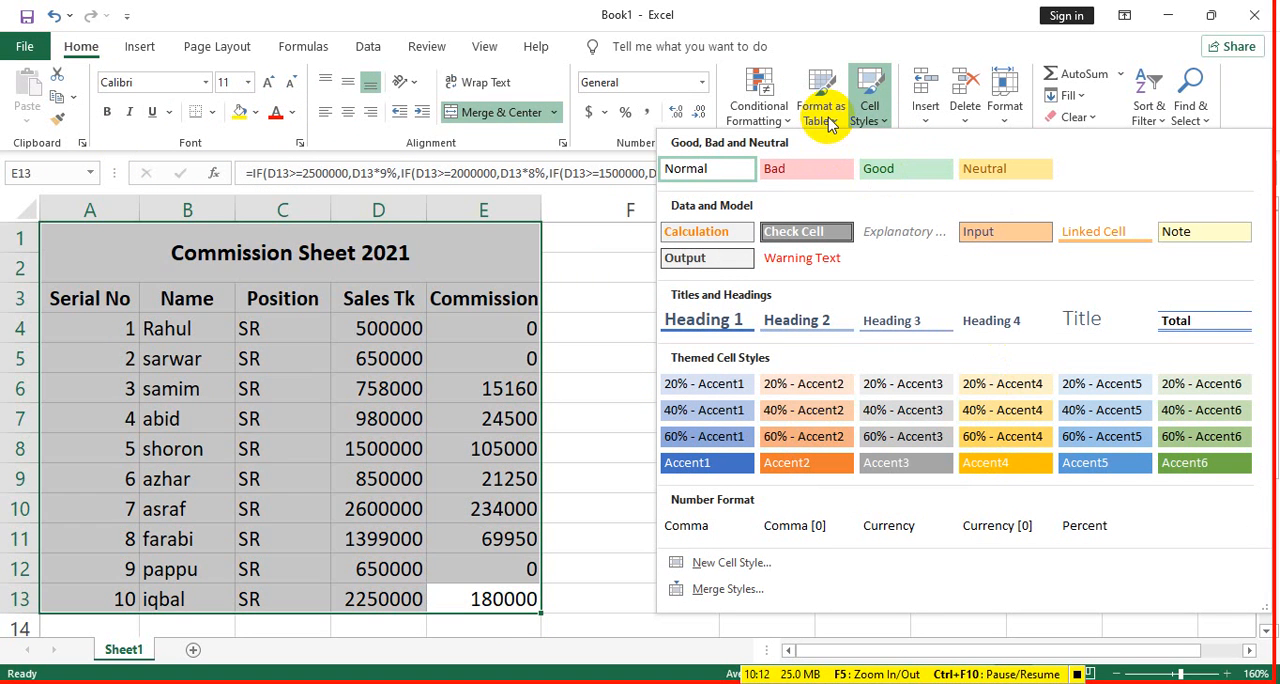
pyautogui.click(826, 116)
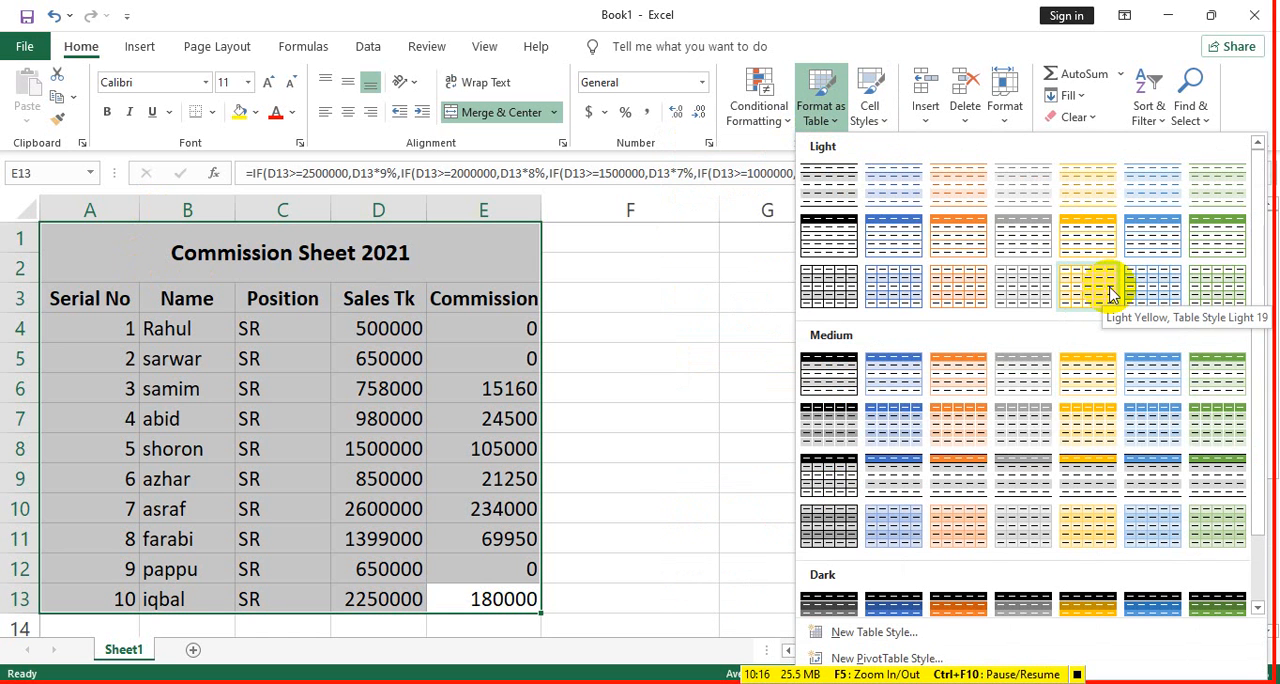
pyautogui.click(1092, 426)
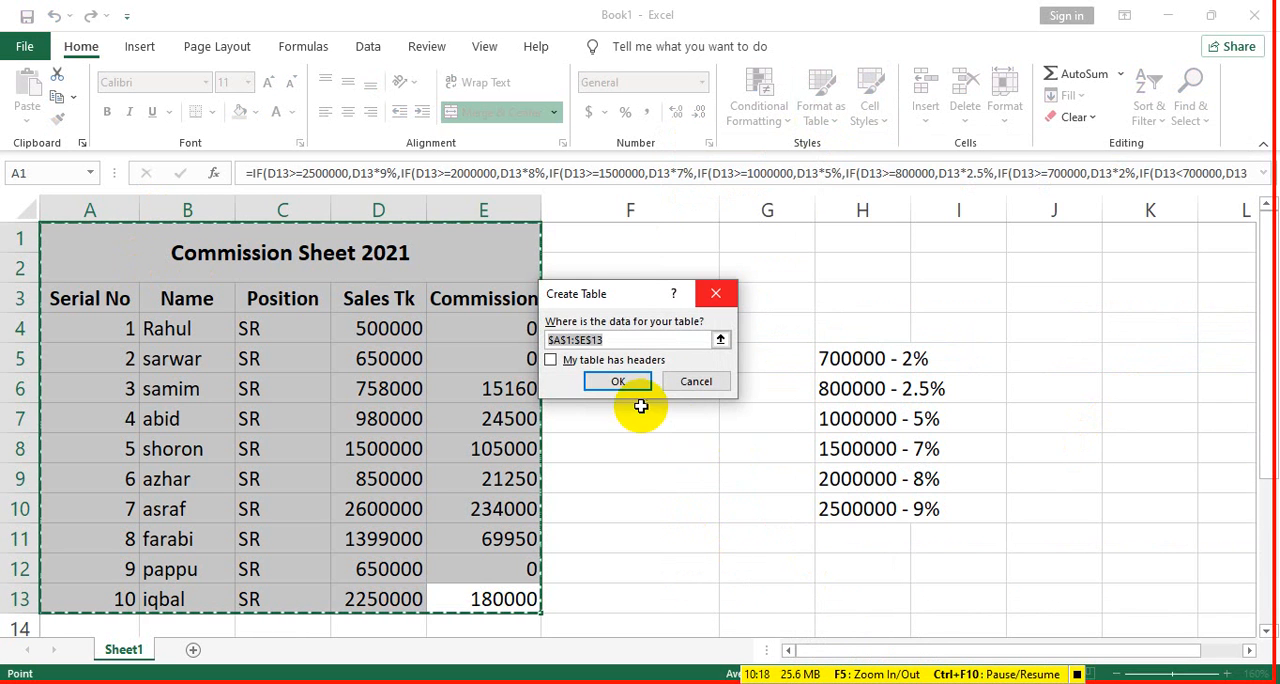
pyautogui.click(619, 380)
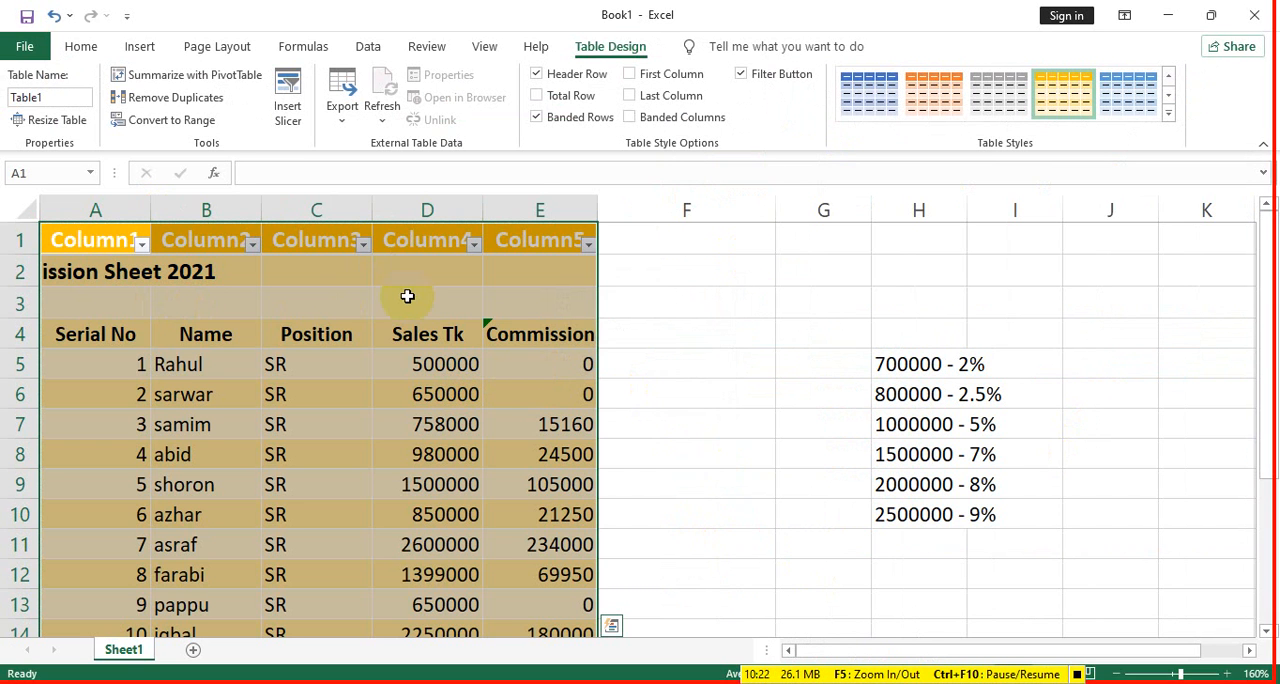
pyautogui.click(589, 248)
pyautogui.click(589, 248)
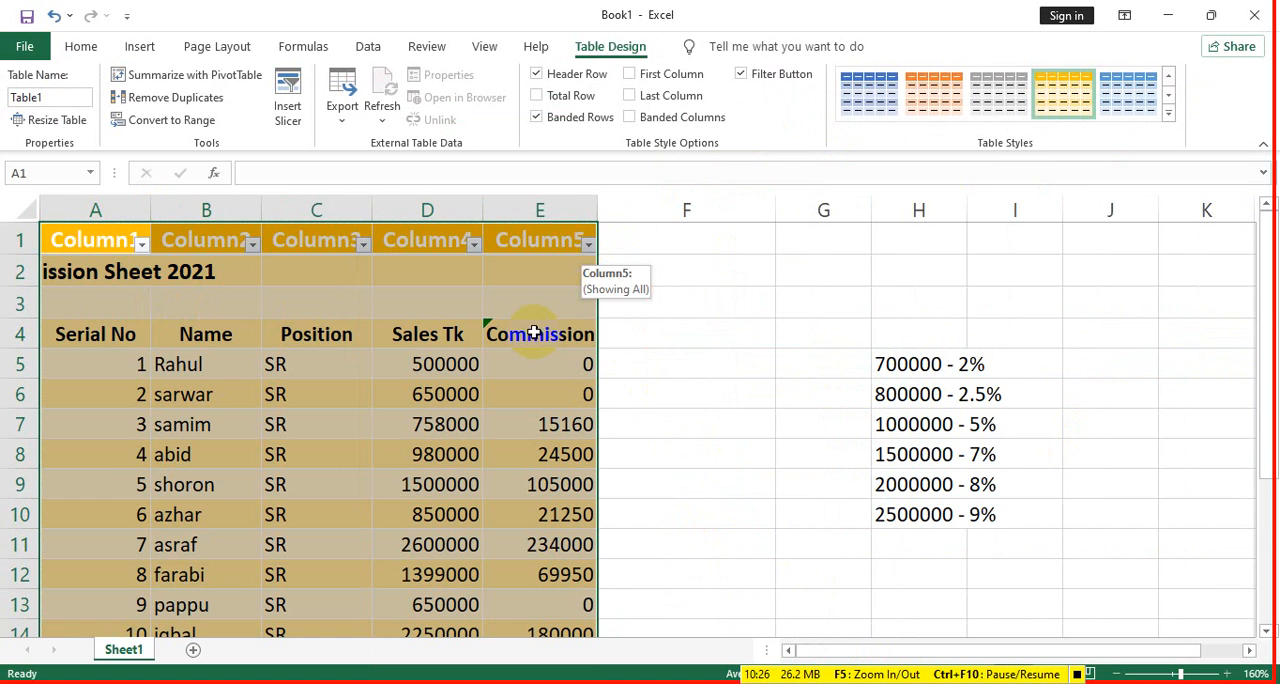
pyautogui.hotkey('ctrl', 'z')
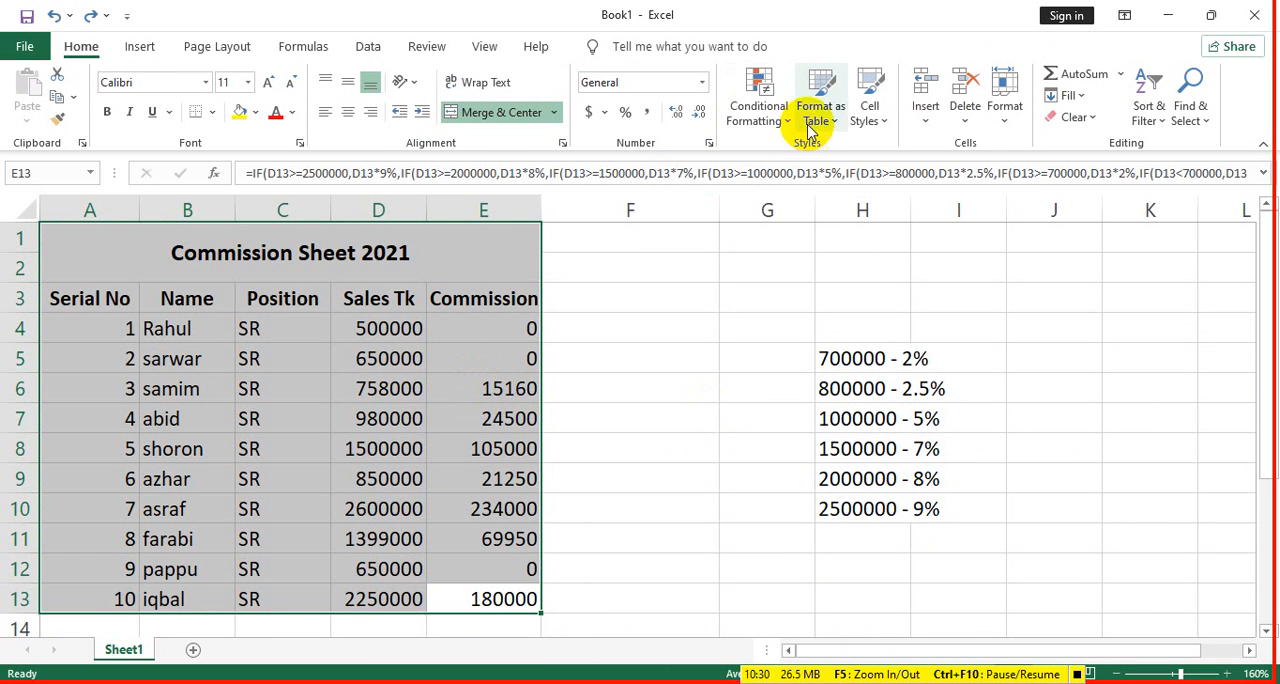
# - Apply the 40% - Accent4 cell style and all borders to A1:E13
pyautogui.click(764, 116)
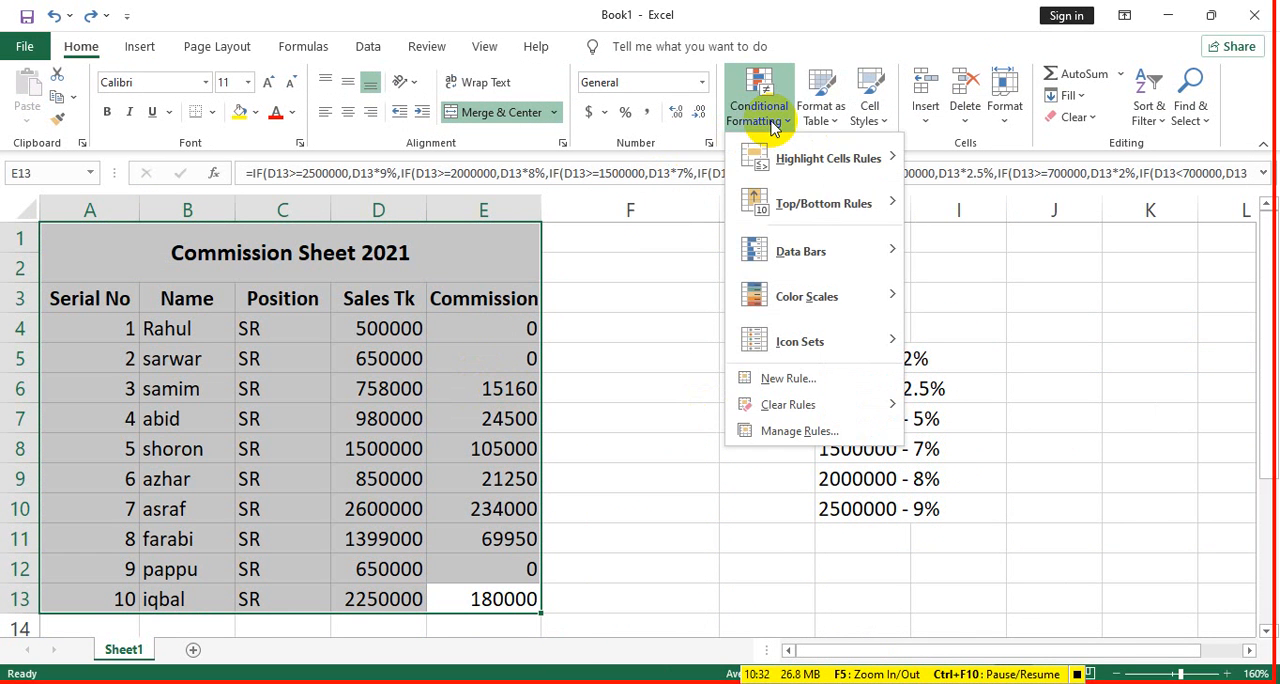
pyautogui.click(766, 126)
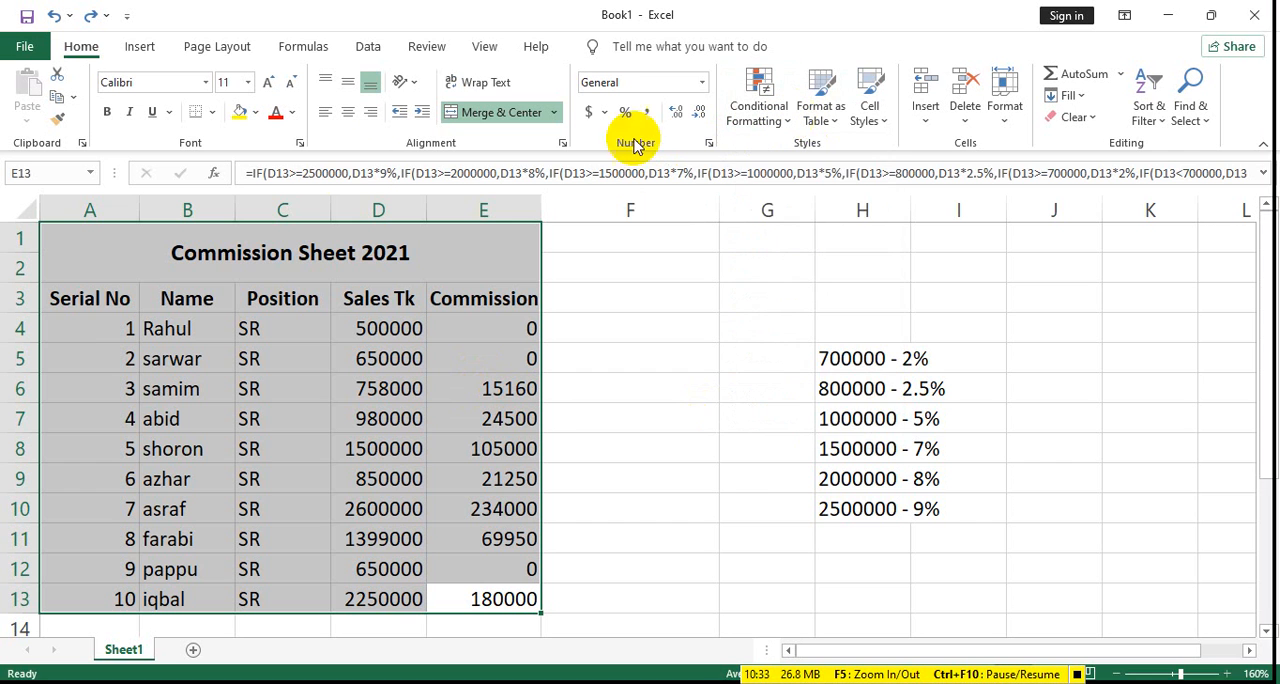
pyautogui.click(882, 125)
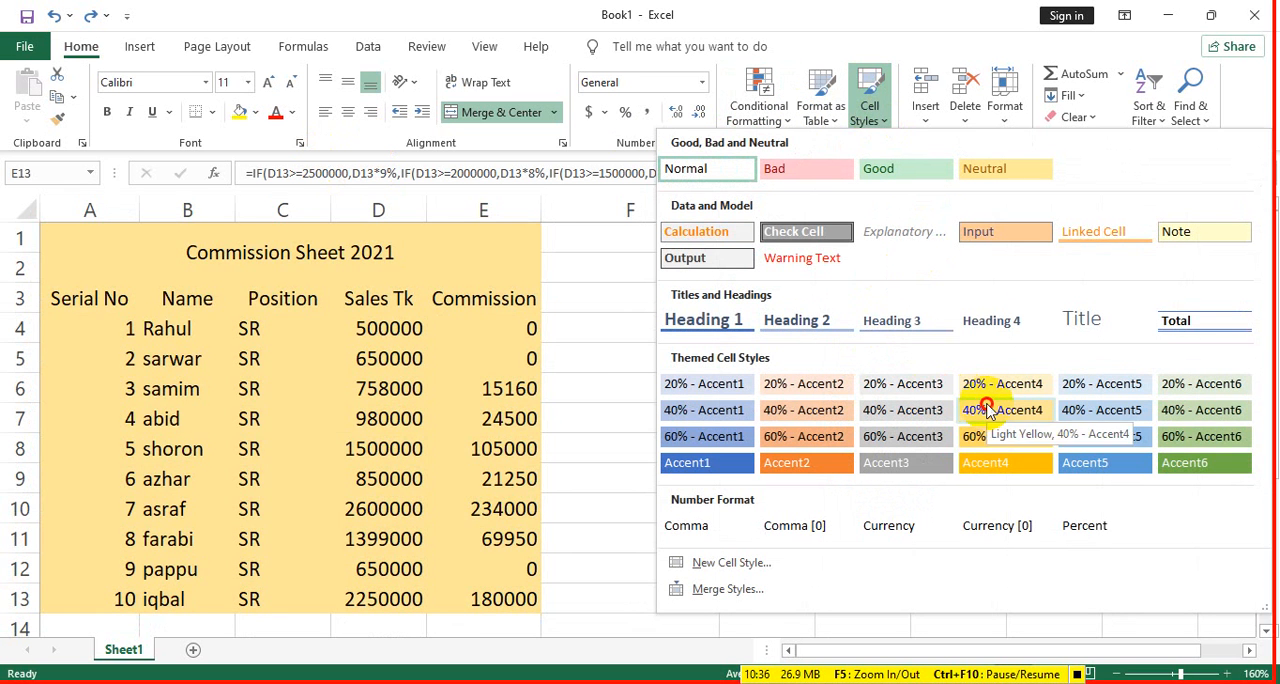
pyautogui.click(986, 409)
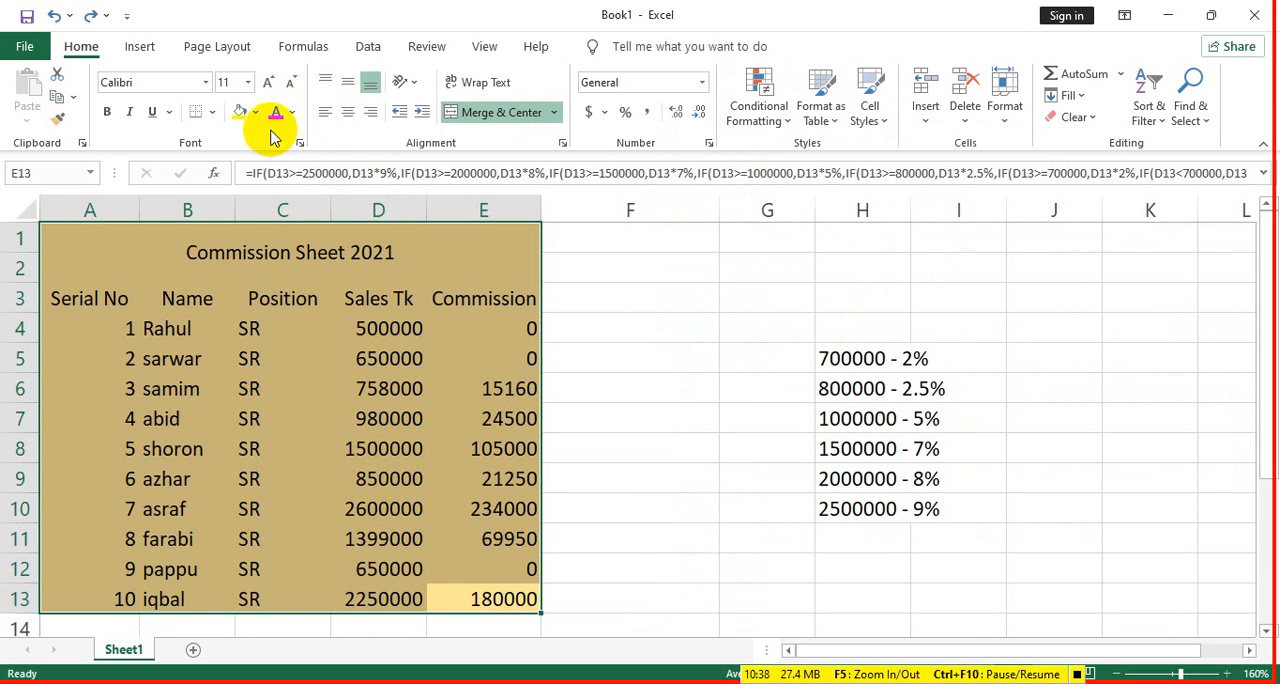
pyautogui.click(211, 112)
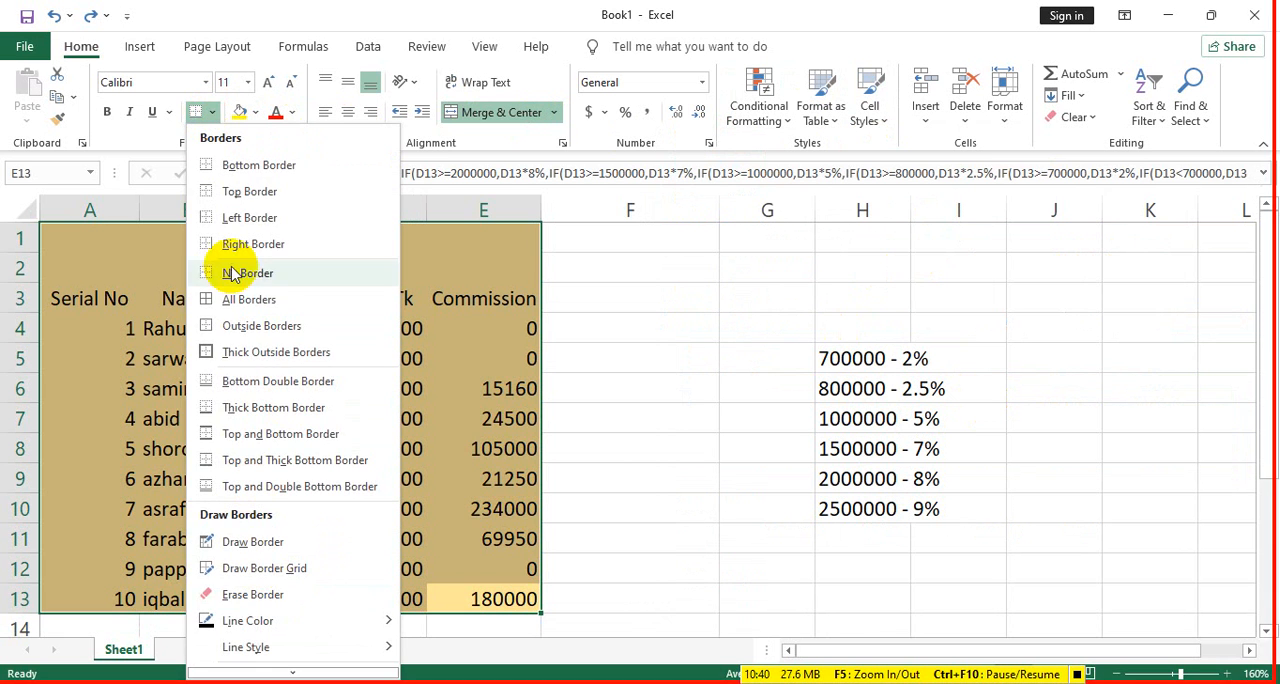
pyautogui.click(248, 299)
# - Make the title and the header row A3:E3 bold
pyautogui.click(330, 252)
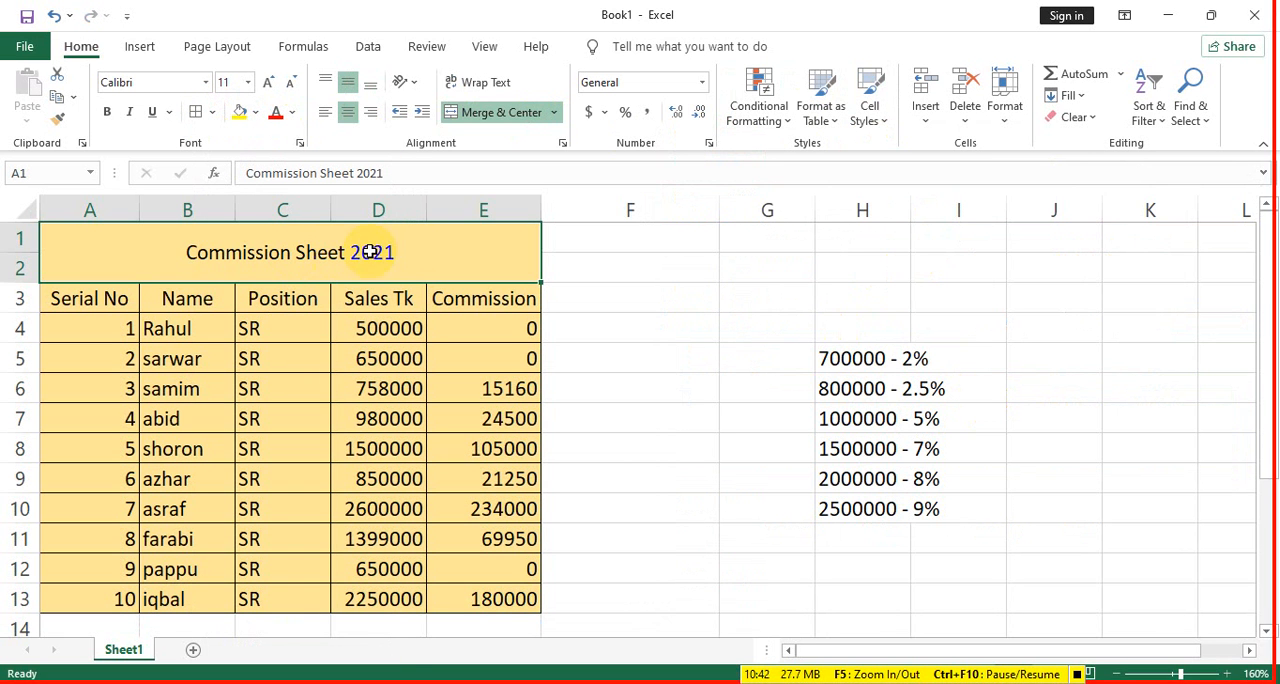
pyautogui.click(107, 112)
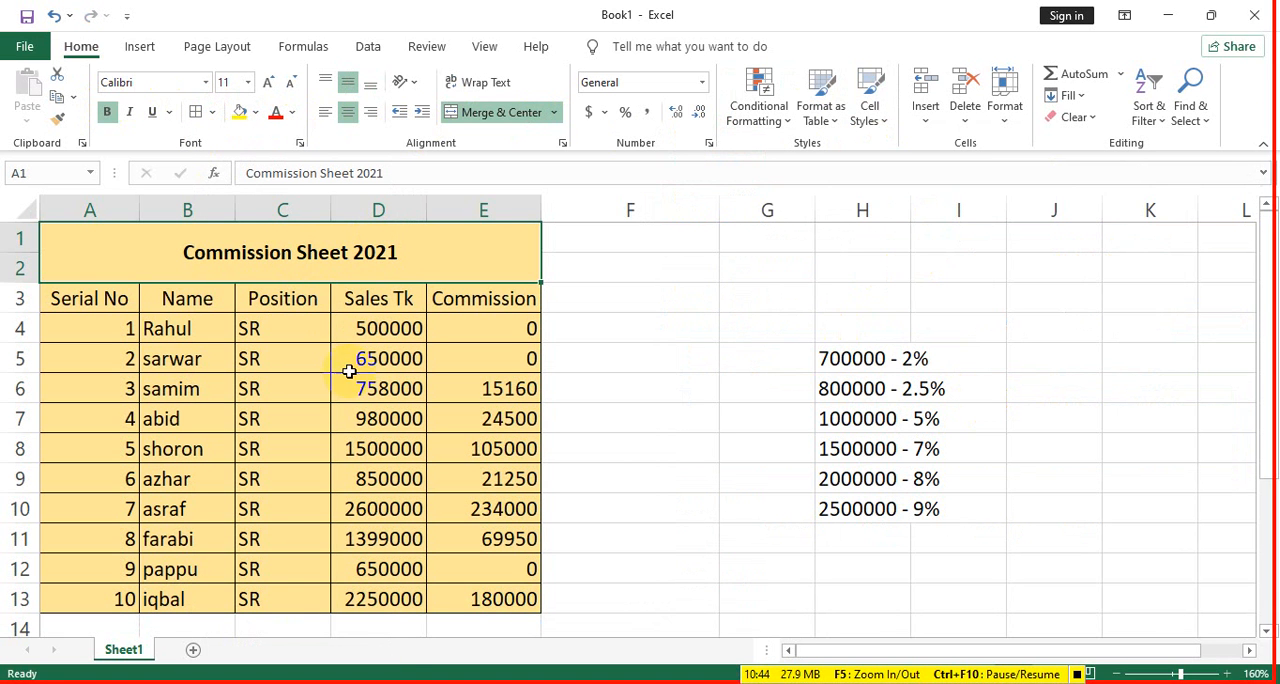
pyautogui.moveTo(433, 306); pyautogui.dragTo(114, 298)
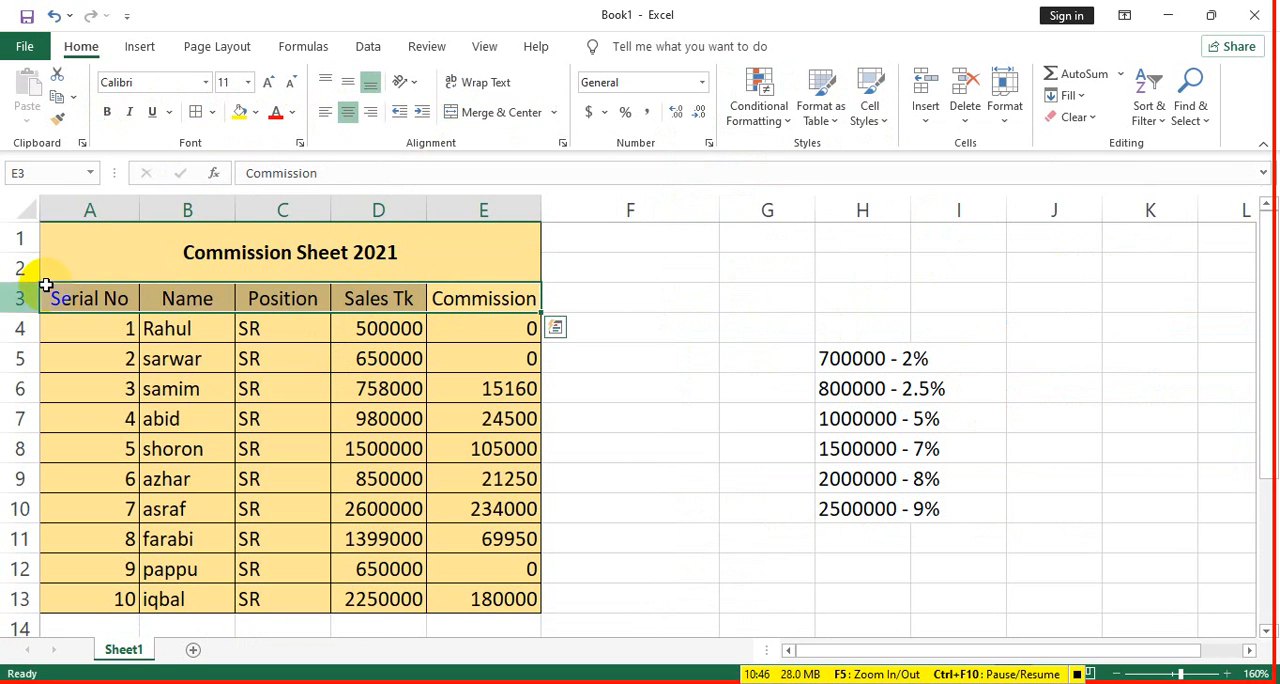
pyautogui.click(107, 112)
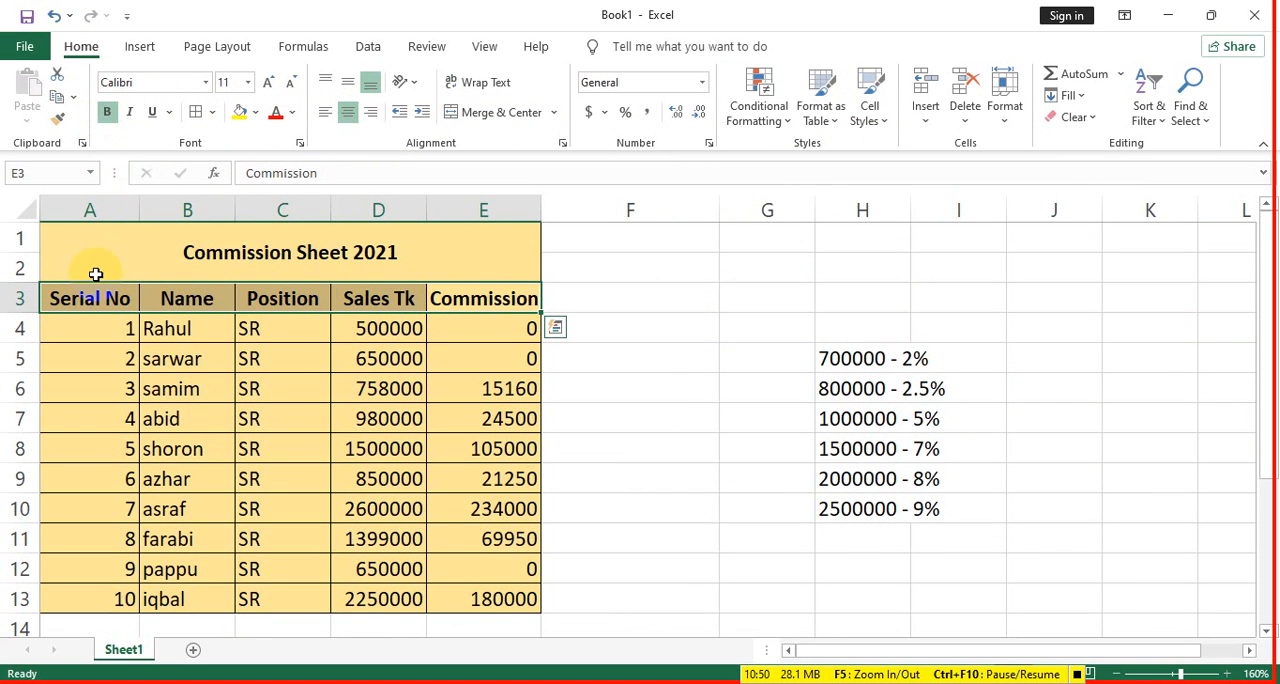
# - Apply the Accent2 cell style to the merged title cell
pyautogui.click(337, 250)
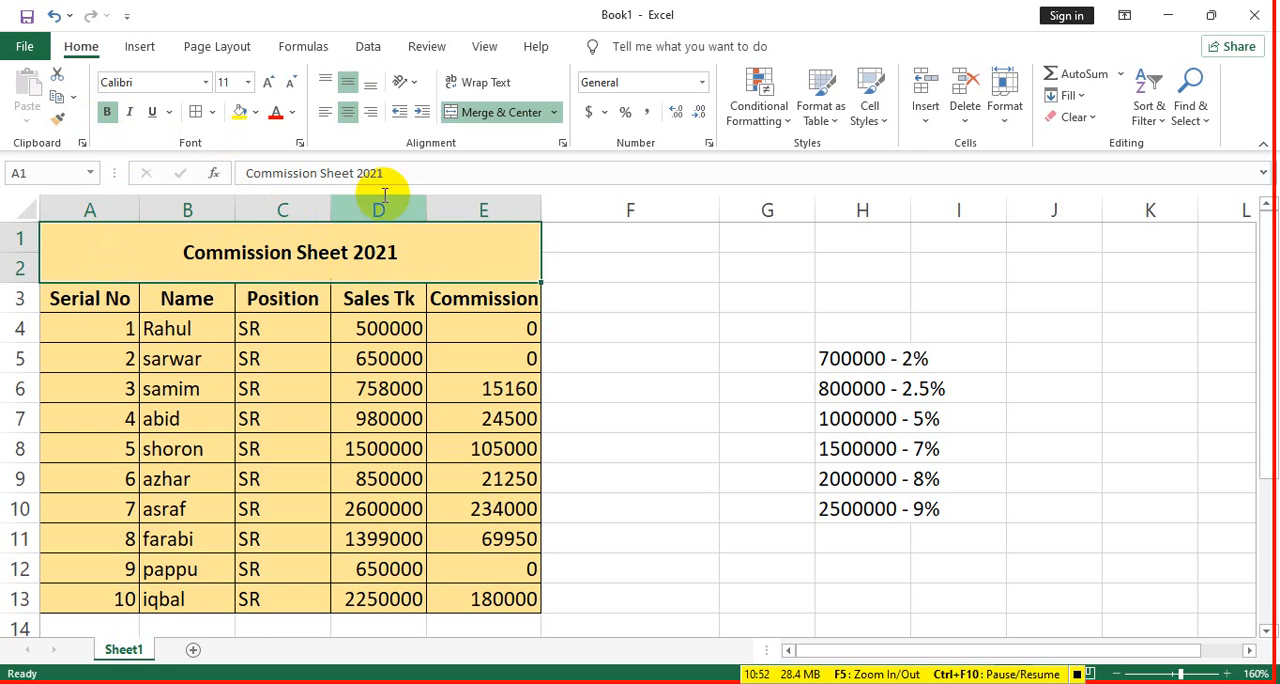
pyautogui.click(262, 113)
pyautogui.click(265, 116)
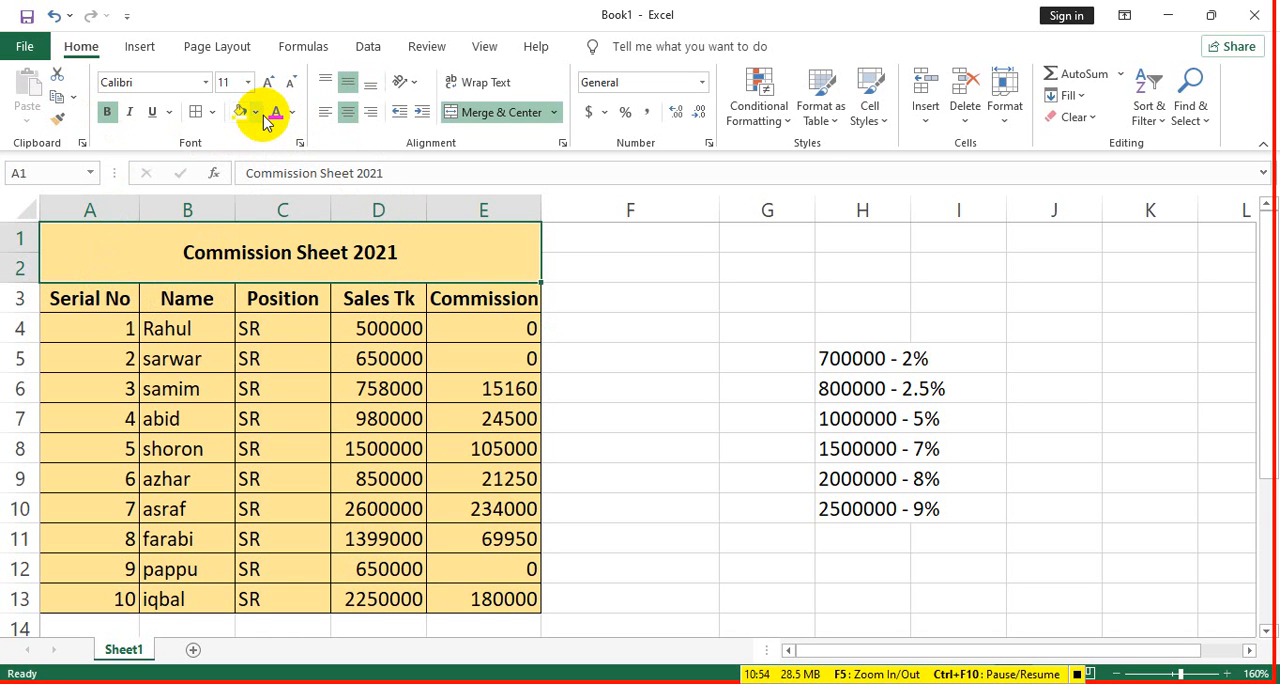
pyautogui.click(869, 110)
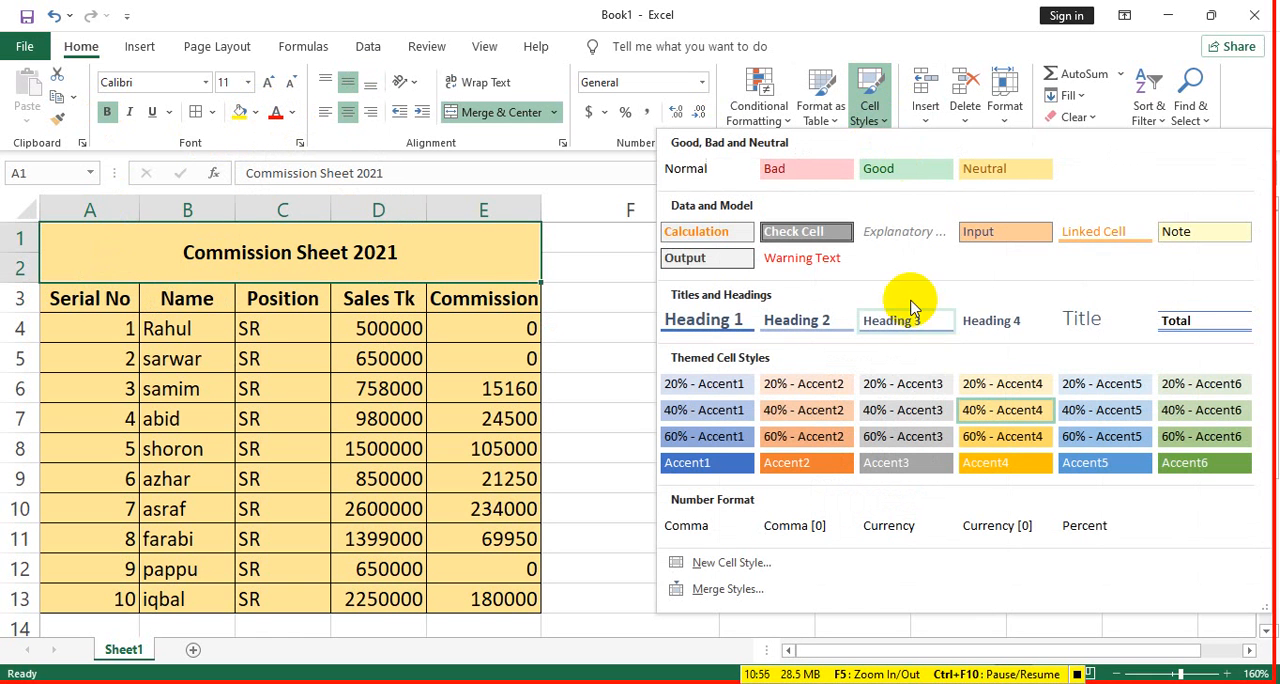
pyautogui.click(825, 462)
# - Make the Accent2-styled title bold and increase its font size to 14
pyautogui.click(108, 112)
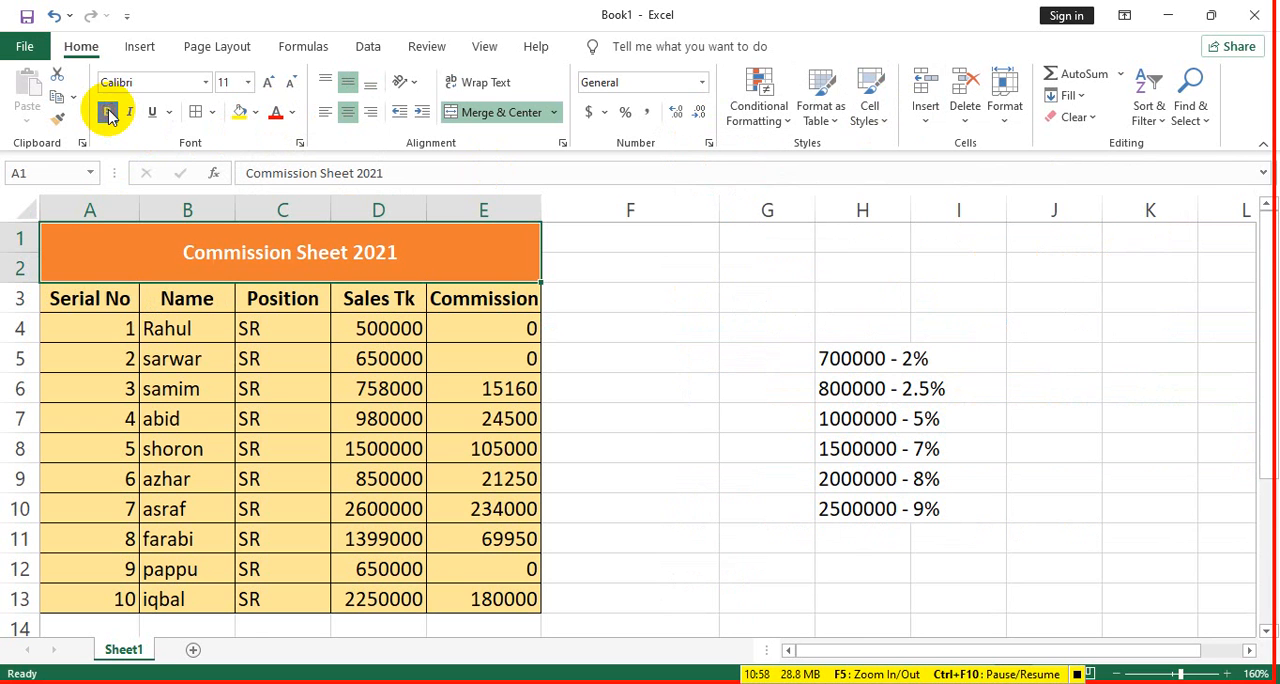
pyautogui.click(109, 113)
pyautogui.click(267, 84)
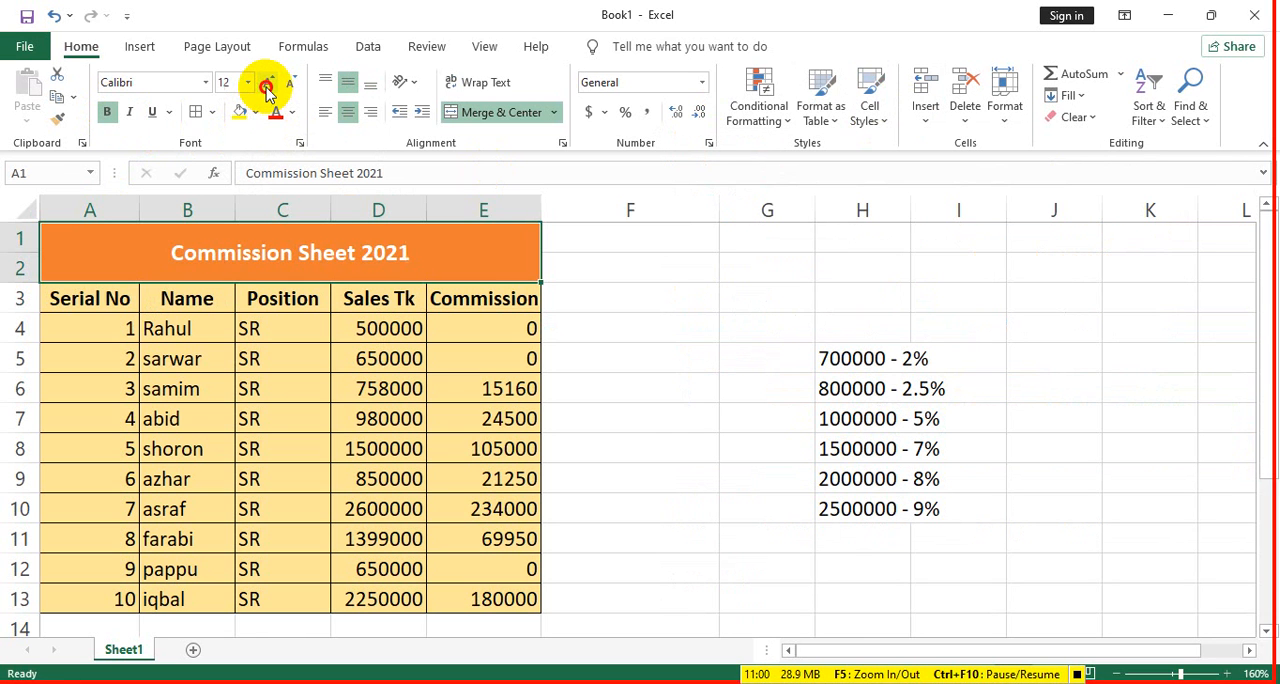
pyautogui.click(268, 86)
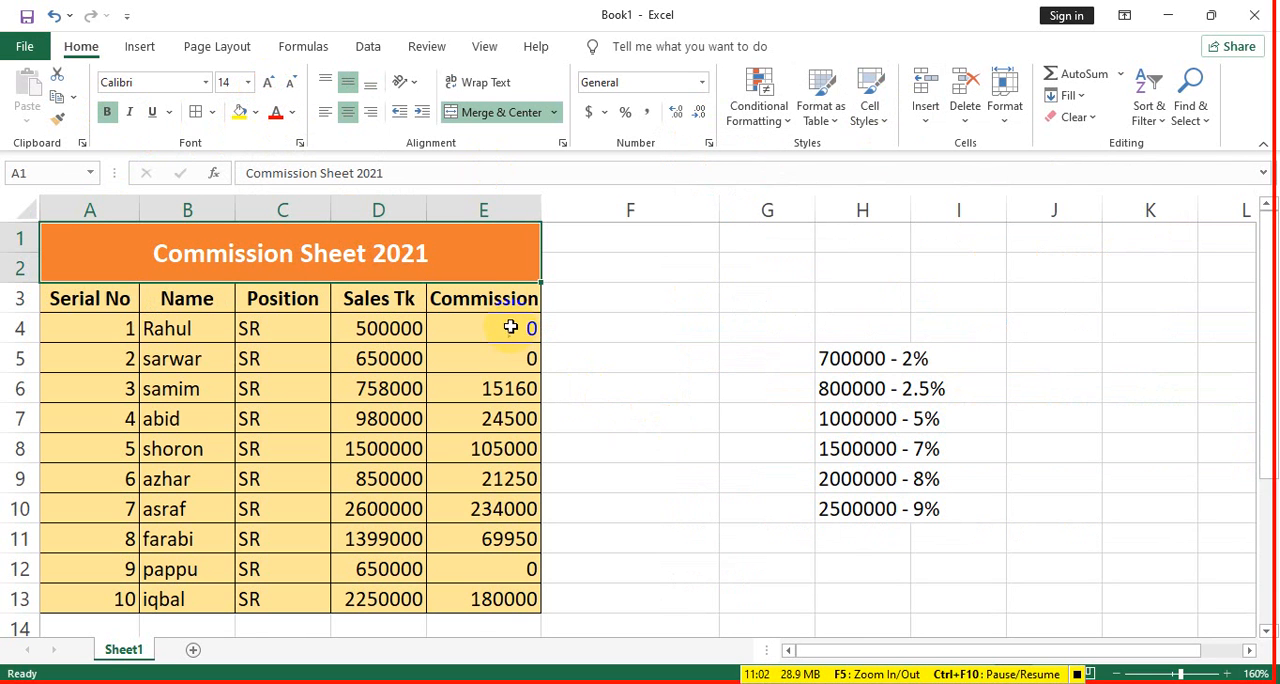
pyautogui.moveTo(466, 604); pyautogui.dragTo(77, 325)
pyautogui.click(529, 357)
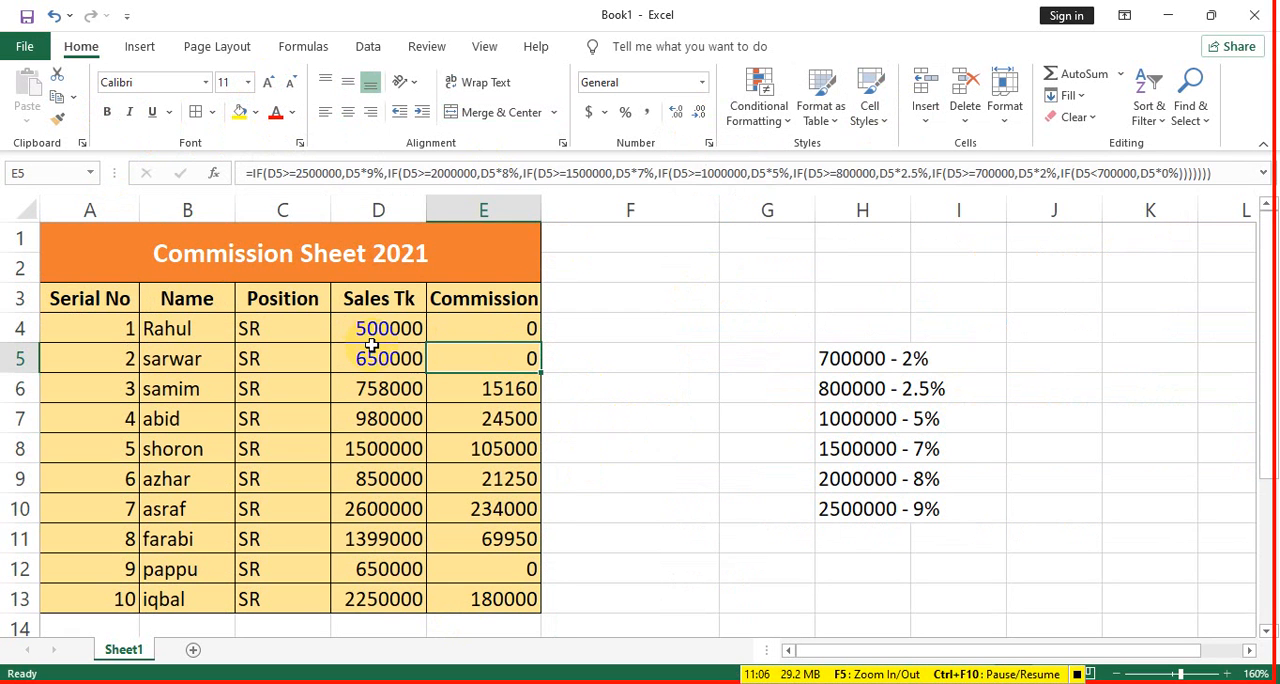
# - Apply a Greater Than conditional formatting rule to the sales figures D4:D13 with threshold 1000000 and the Red Text format
pyautogui.moveTo(374, 328); pyautogui.dragTo(375, 608)
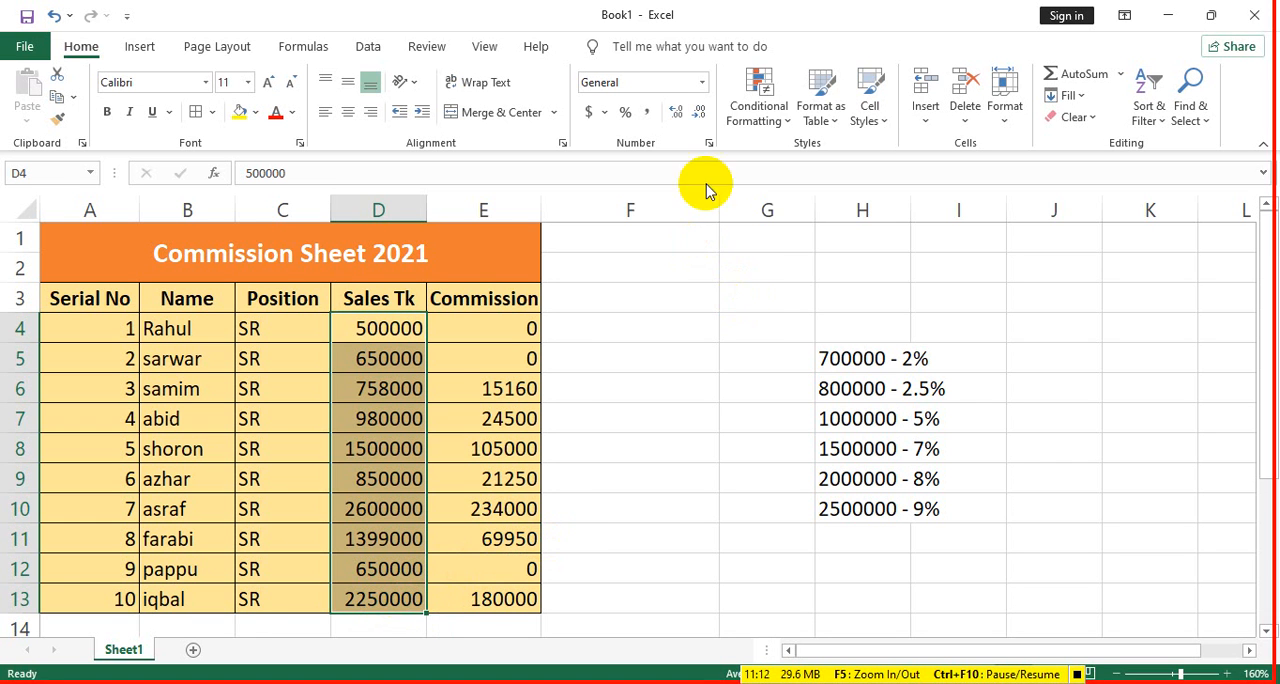
pyautogui.click(776, 128)
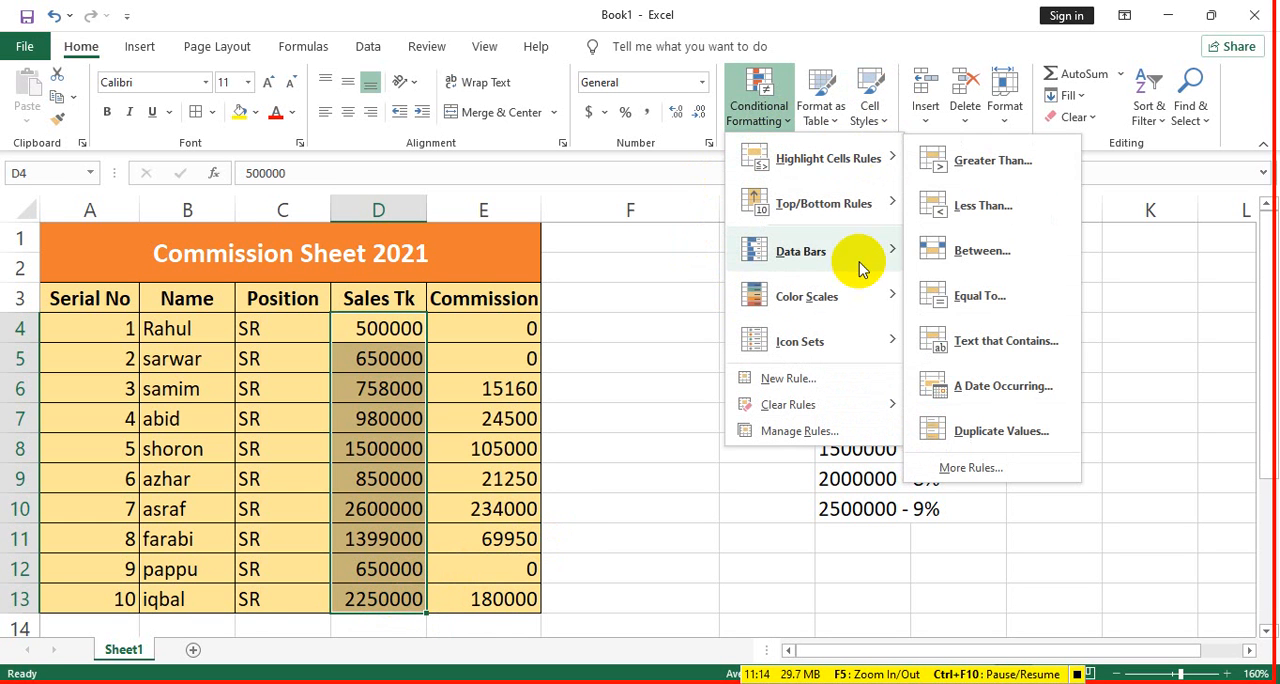
pyautogui.moveTo(852, 258)
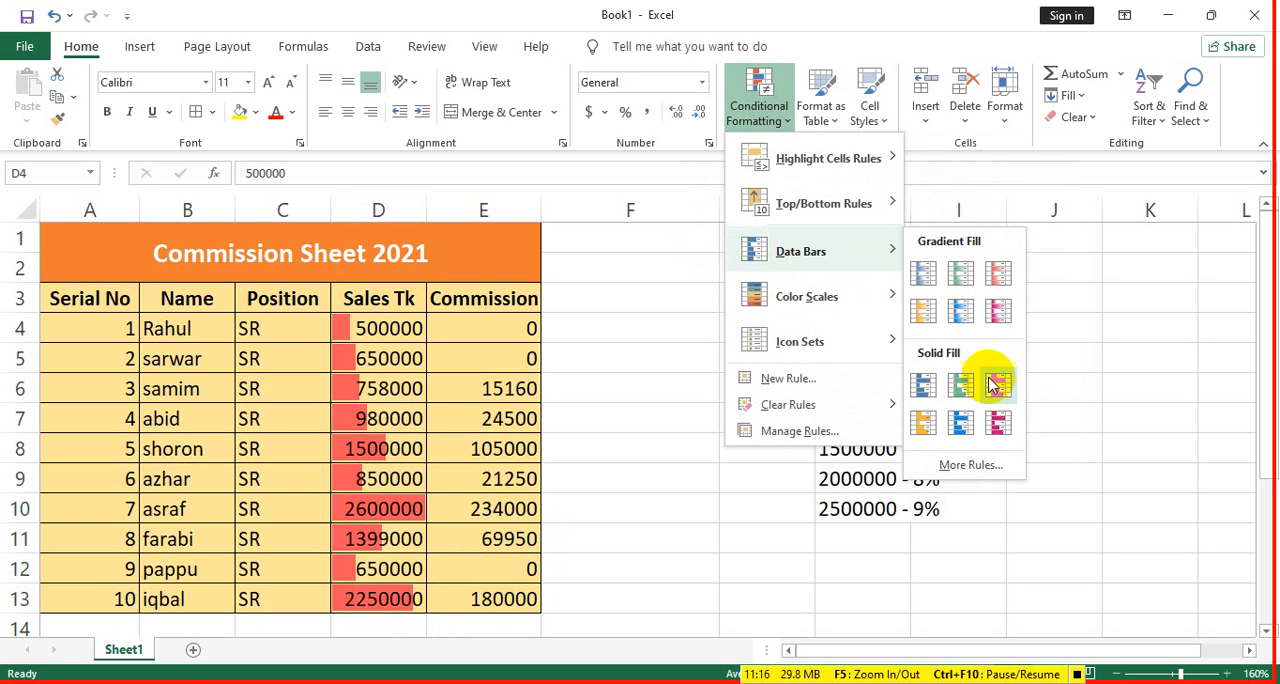
pyautogui.moveTo(810, 288)
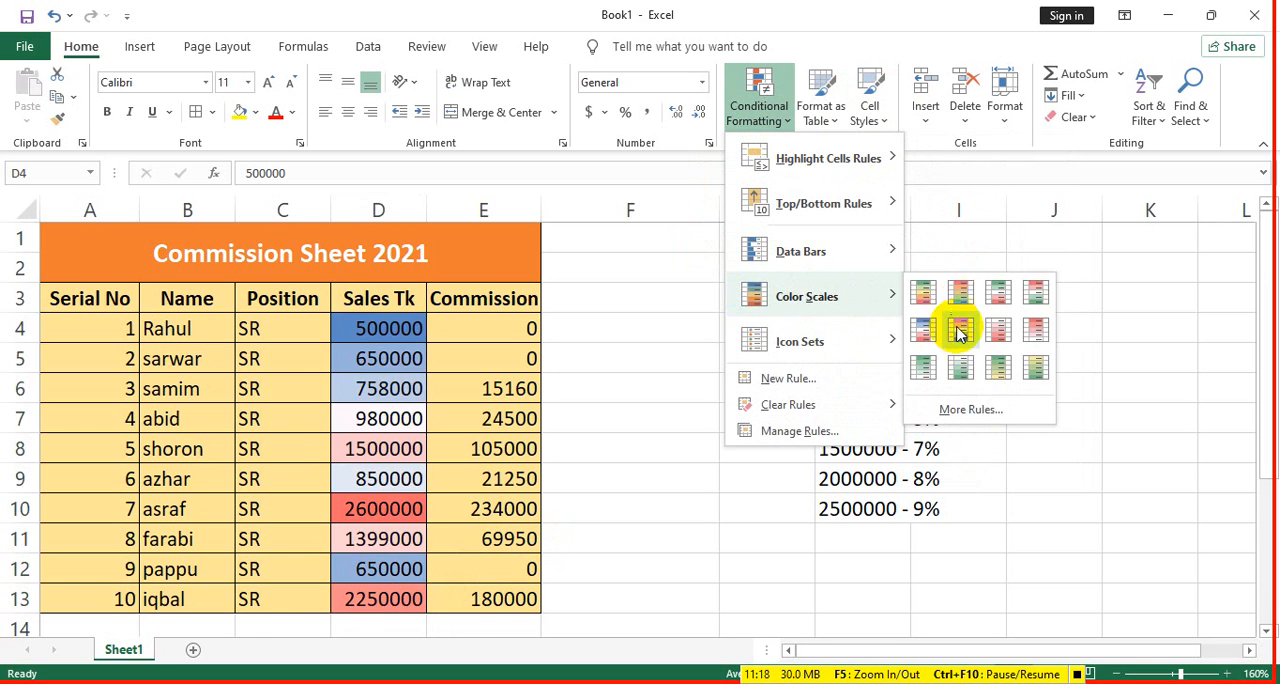
pyautogui.moveTo(837, 338)
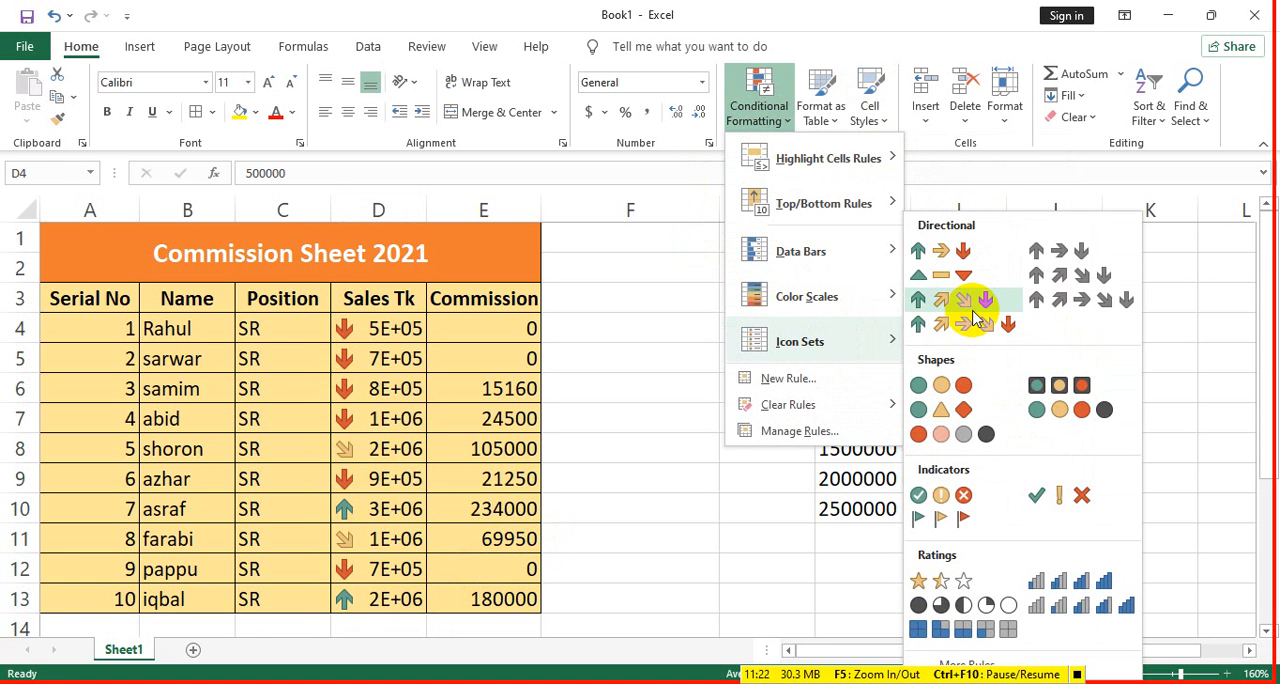
pyautogui.moveTo(827, 219)
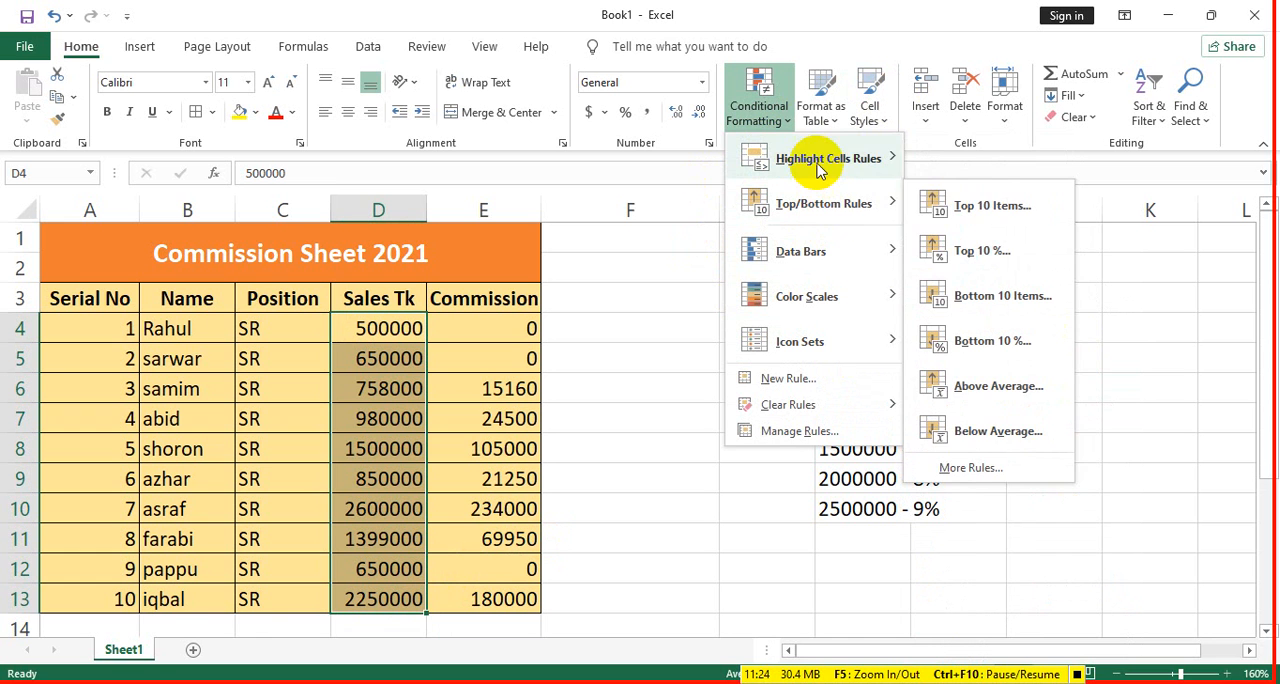
pyautogui.moveTo(817, 168)
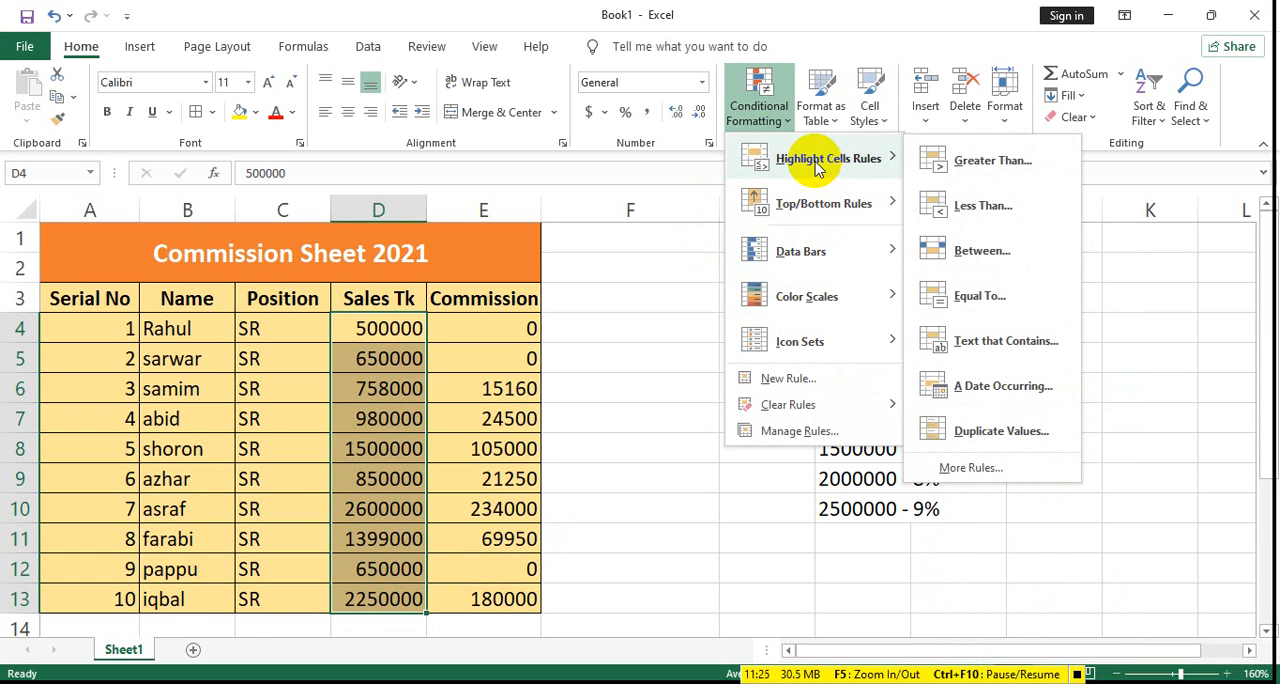
pyautogui.click(966, 165)
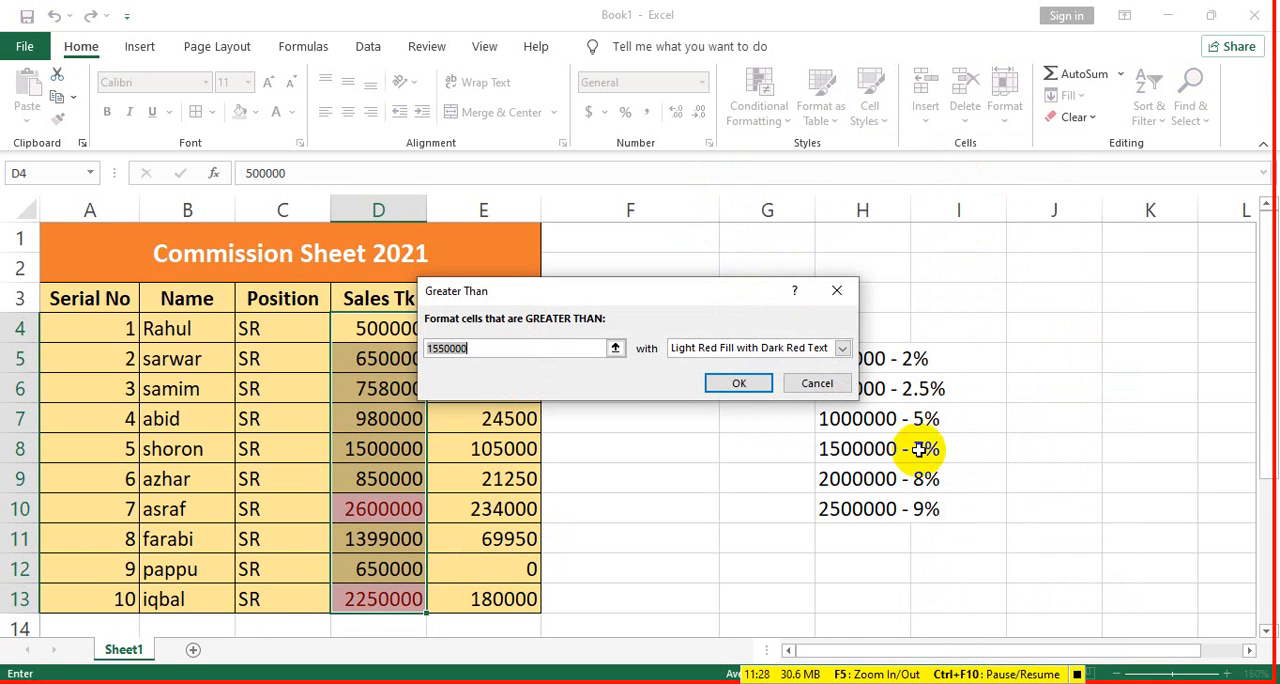
pyautogui.write('1')
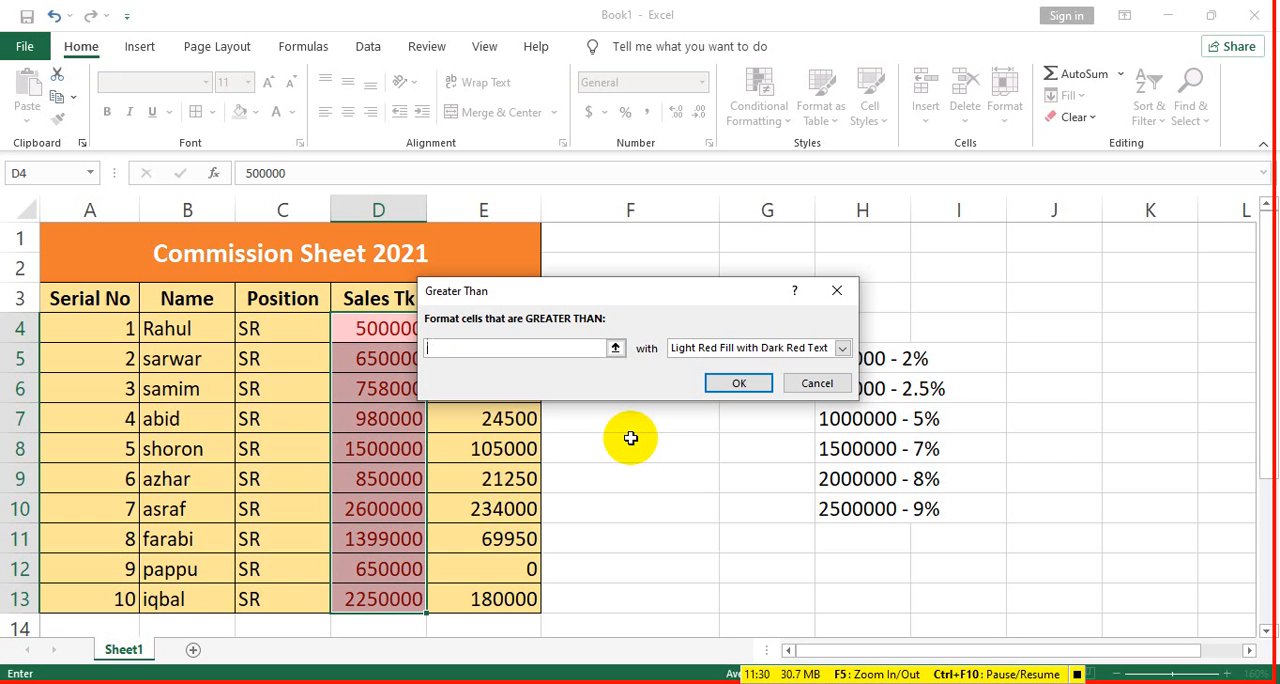
pyautogui.write('000000')
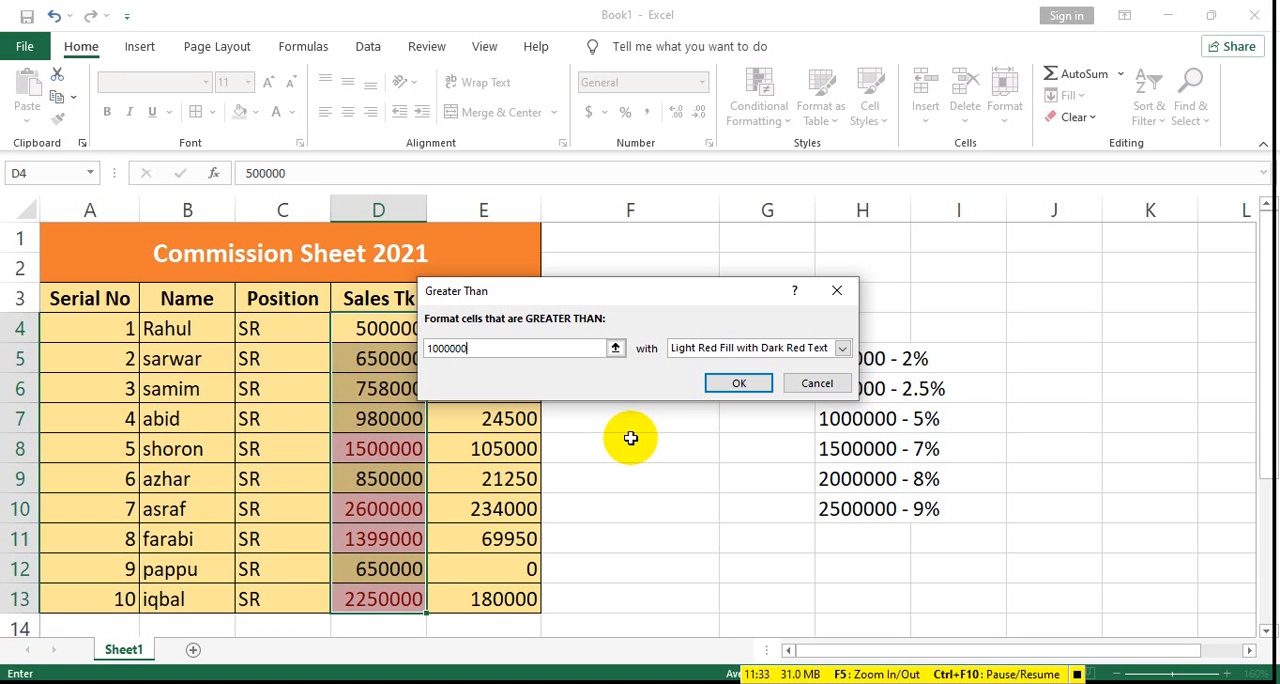
pyautogui.click(842, 348)
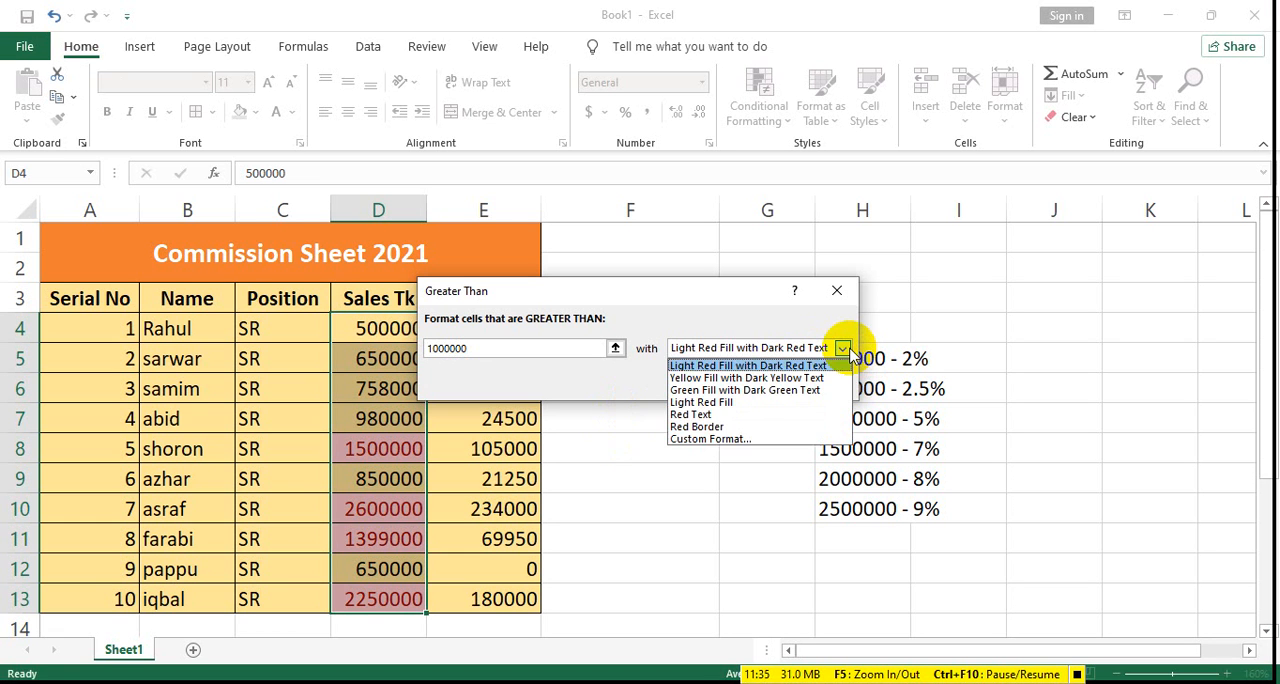
pyautogui.click(691, 414)
pyautogui.click(738, 385)
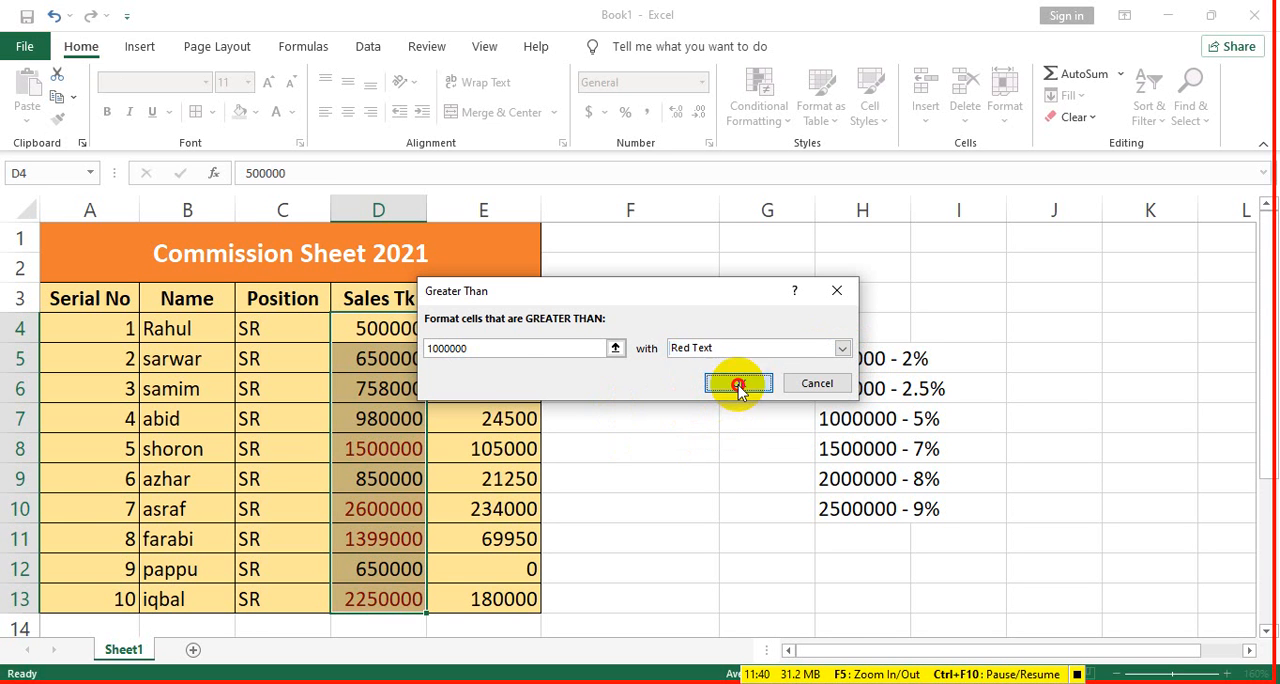
pyautogui.click(680, 485)
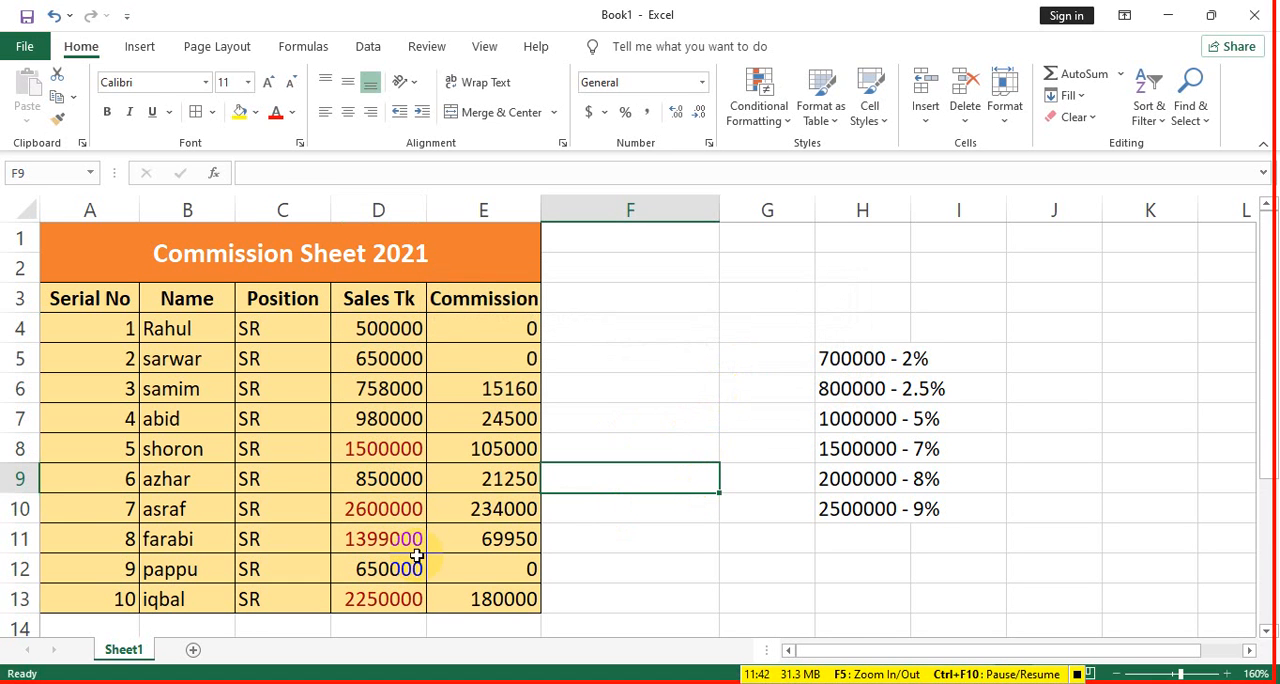
pyautogui.keyDown('ctrl'); pyautogui.scroll(5, 416, 555); pyautogui.keyUp('ctrl')
pyautogui.scroll(-2, 443, 494)
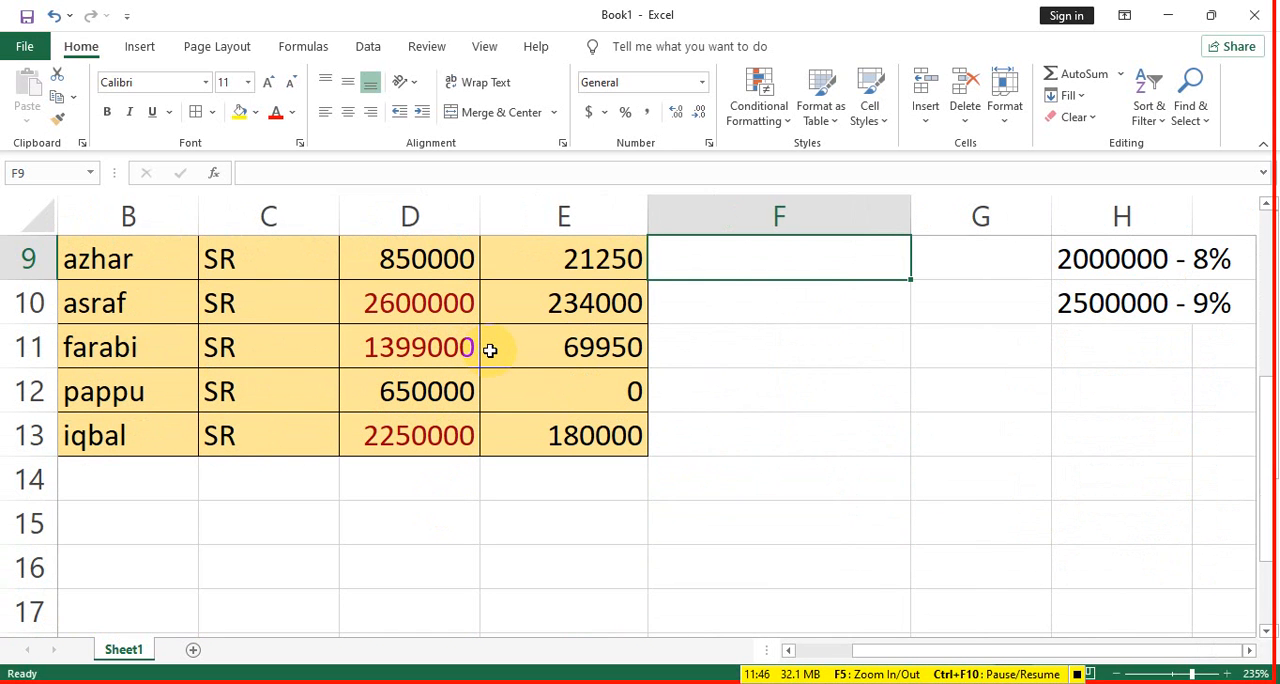
pyautogui.scroll(1, 495, 352)
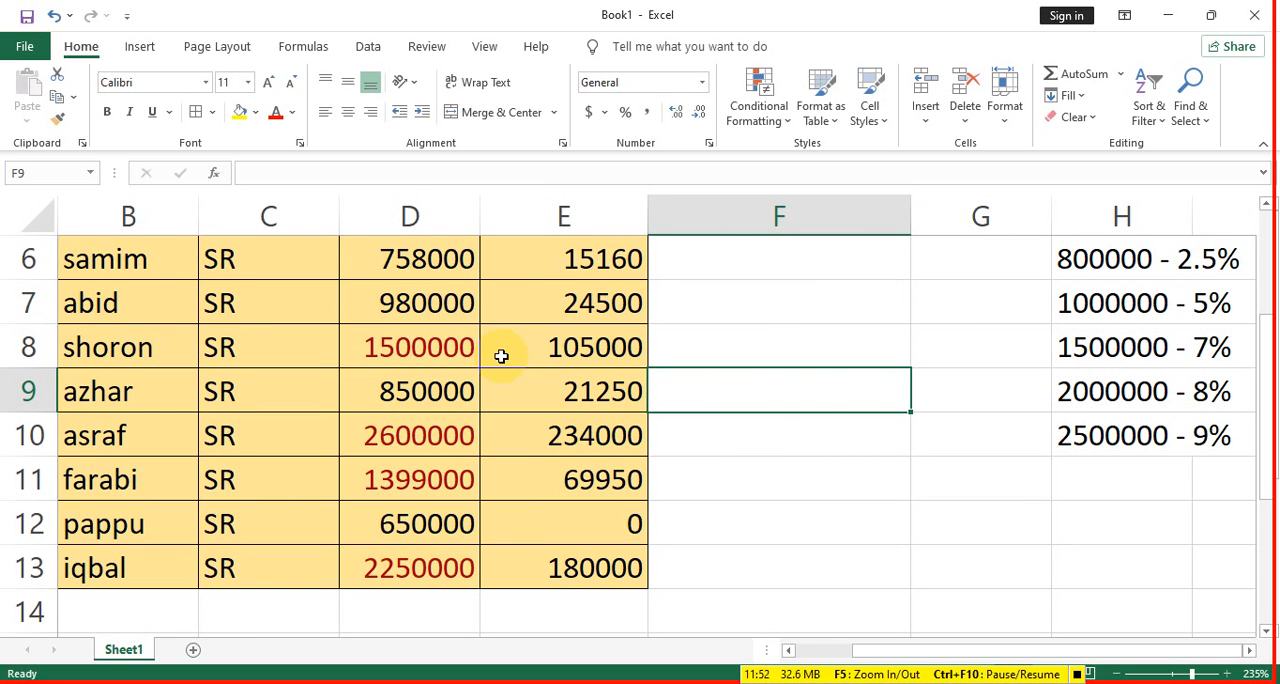
pyautogui.click(755, 112)
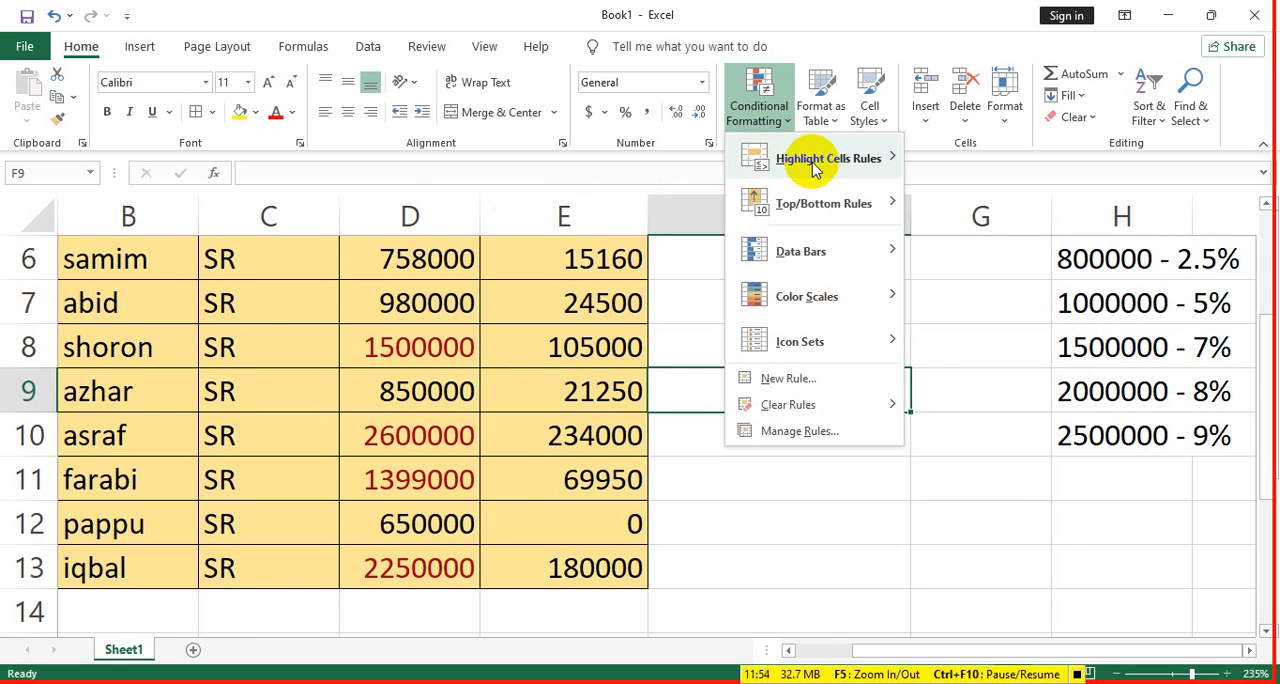
pyautogui.moveTo(812, 168)
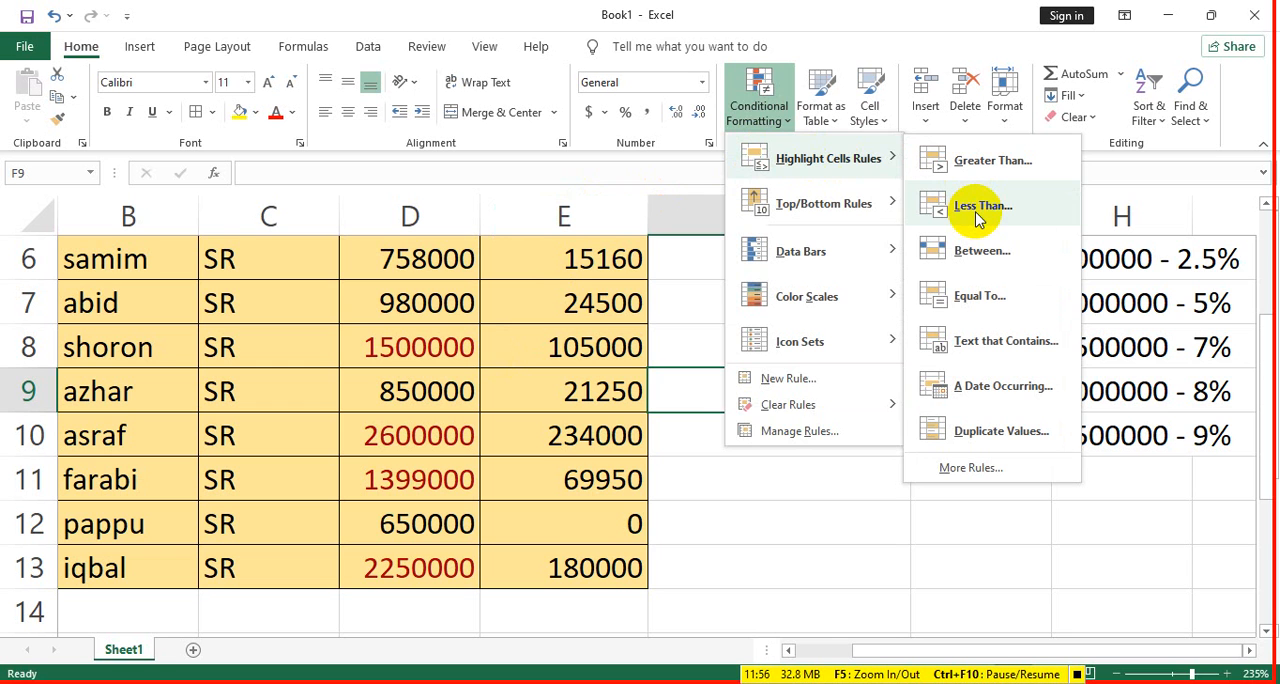
pyautogui.click(569, 480)
# - Apply a Less Than conditional formatting rule to the commissions E4:E13 with threshold 80000 and Green Fill with Dark Green Text
pyautogui.scroll(2, 574, 575)
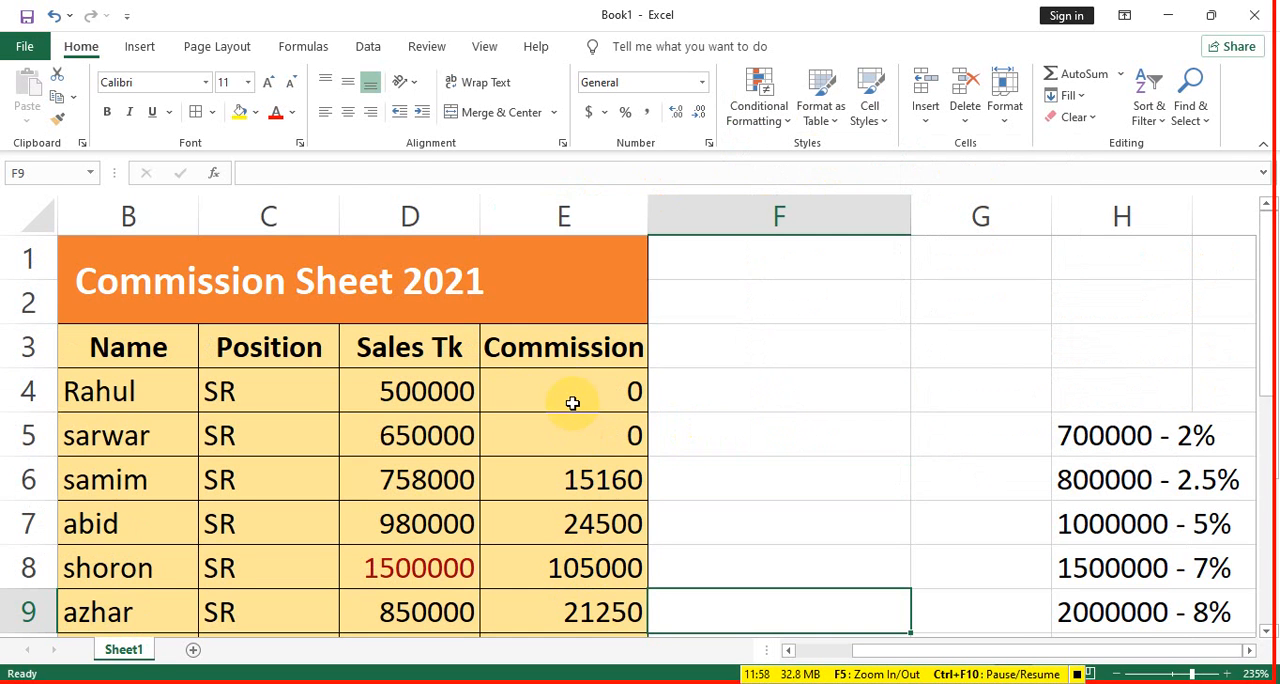
pyautogui.moveTo(572, 402); pyautogui.dragTo(584, 490)
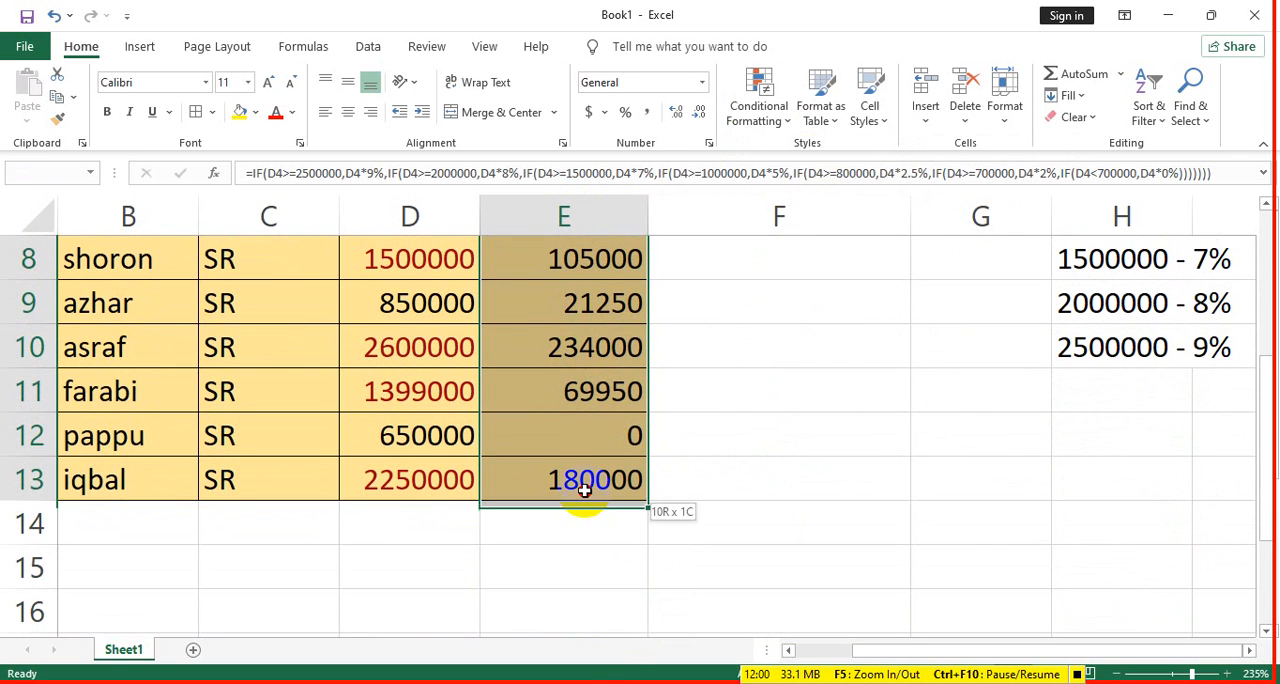
pyautogui.click(762, 110)
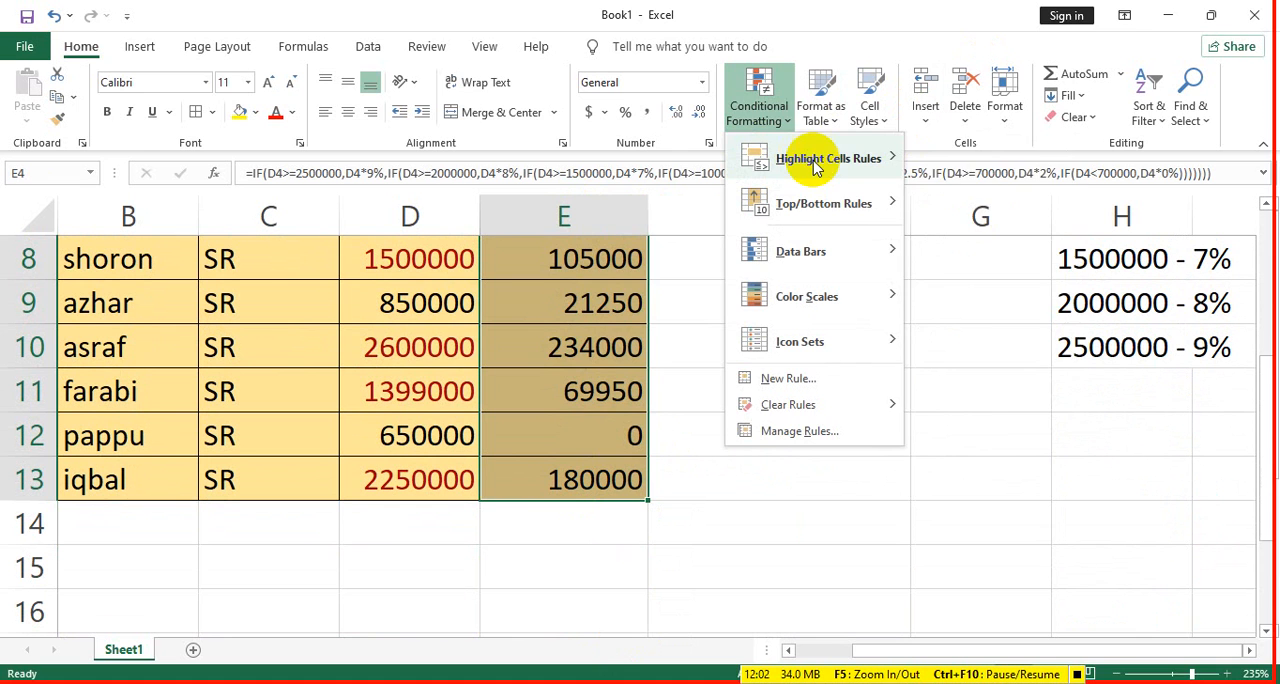
pyautogui.moveTo(815, 165)
pyautogui.click(971, 206)
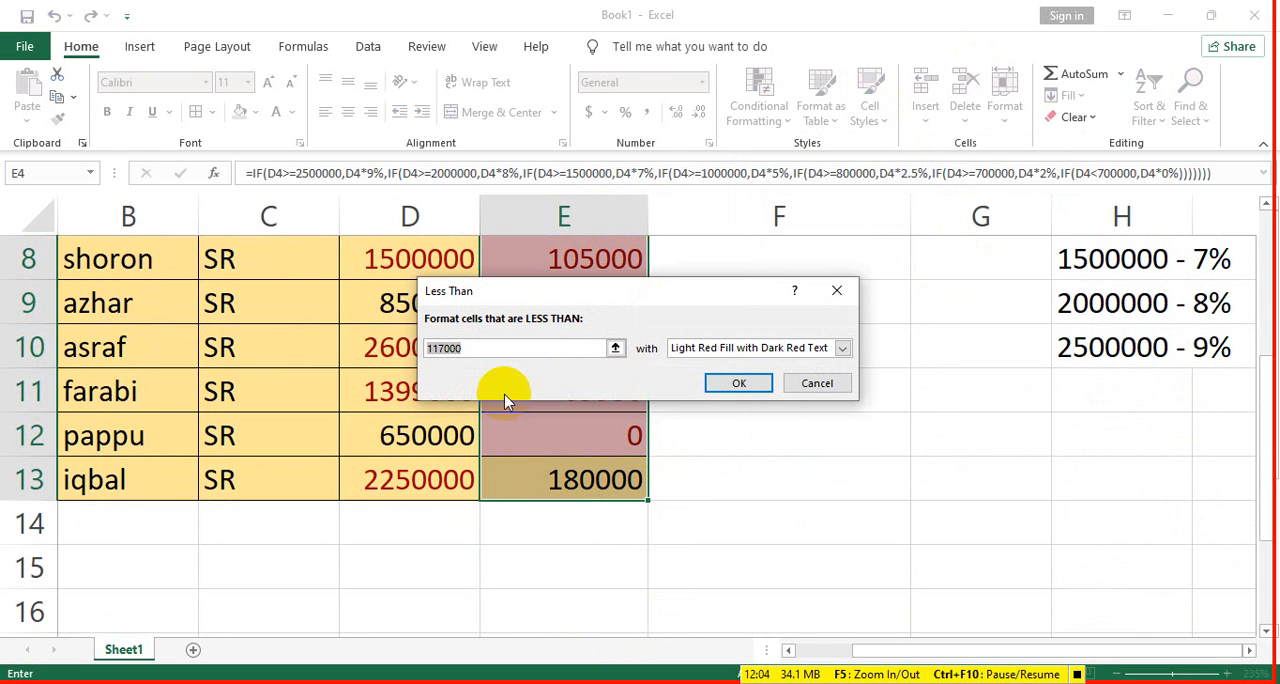
pyautogui.write('5')
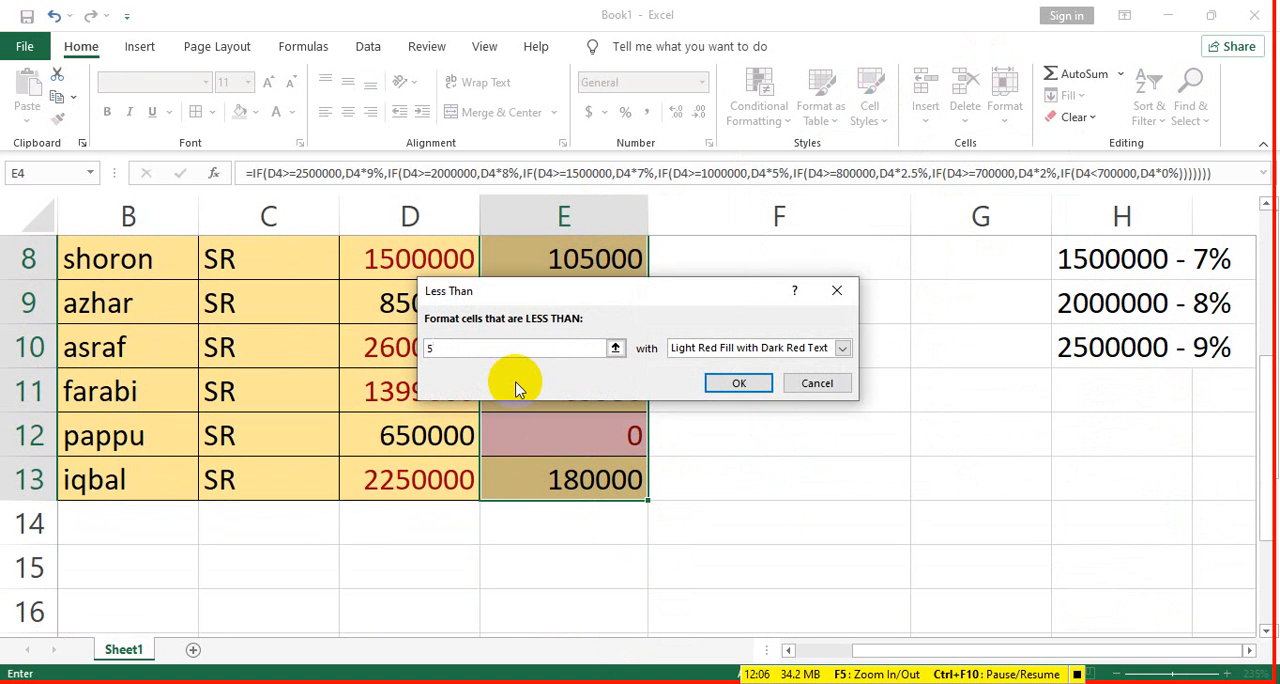
pyautogui.press('BackSpace')
pyautogui.write('80000')
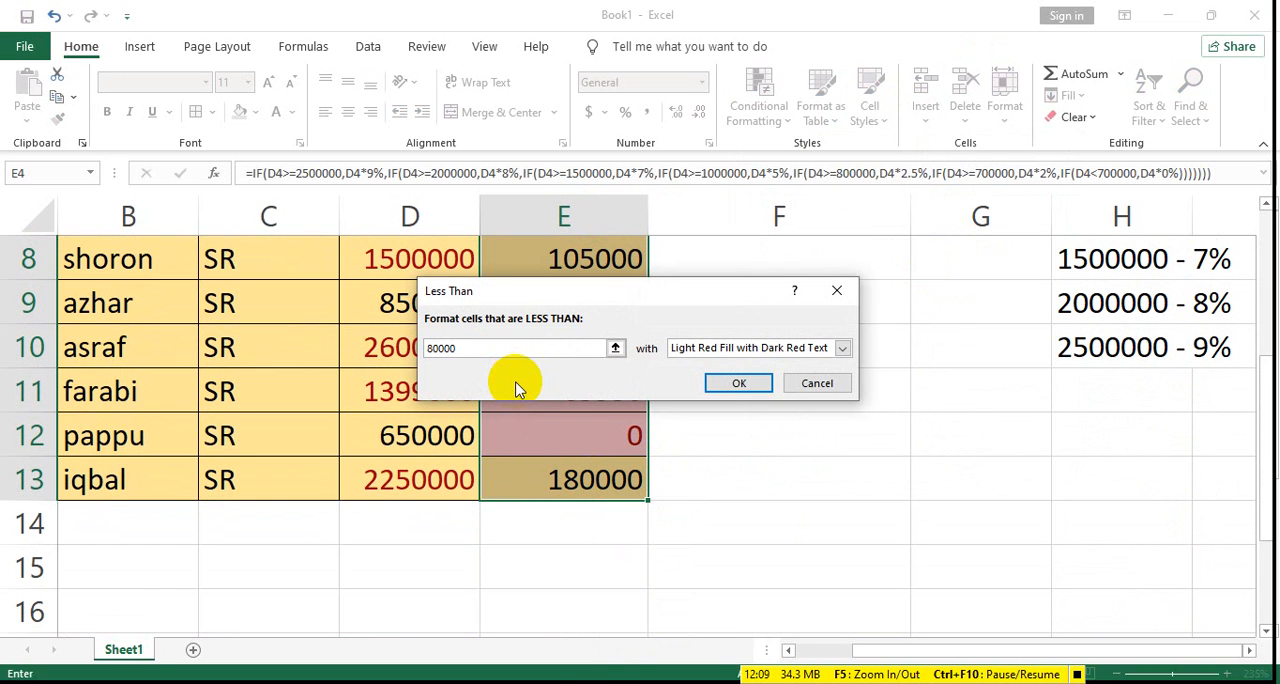
pyautogui.click(843, 349)
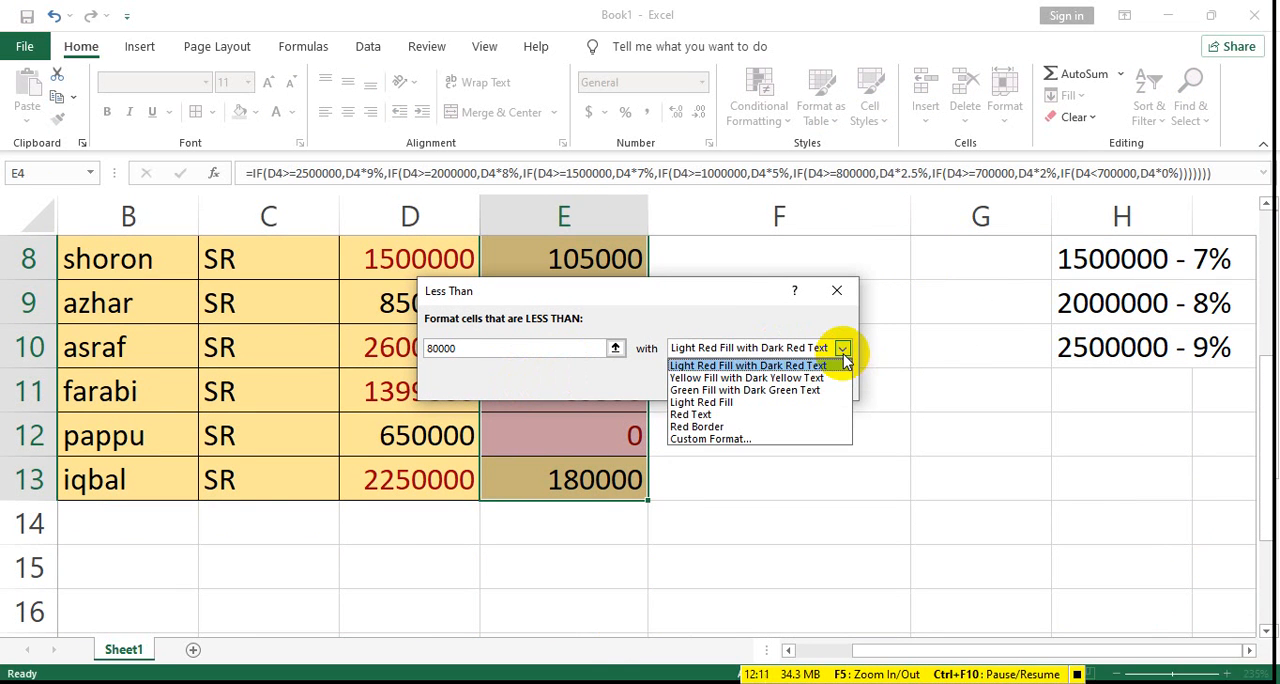
pyautogui.click(720, 390)
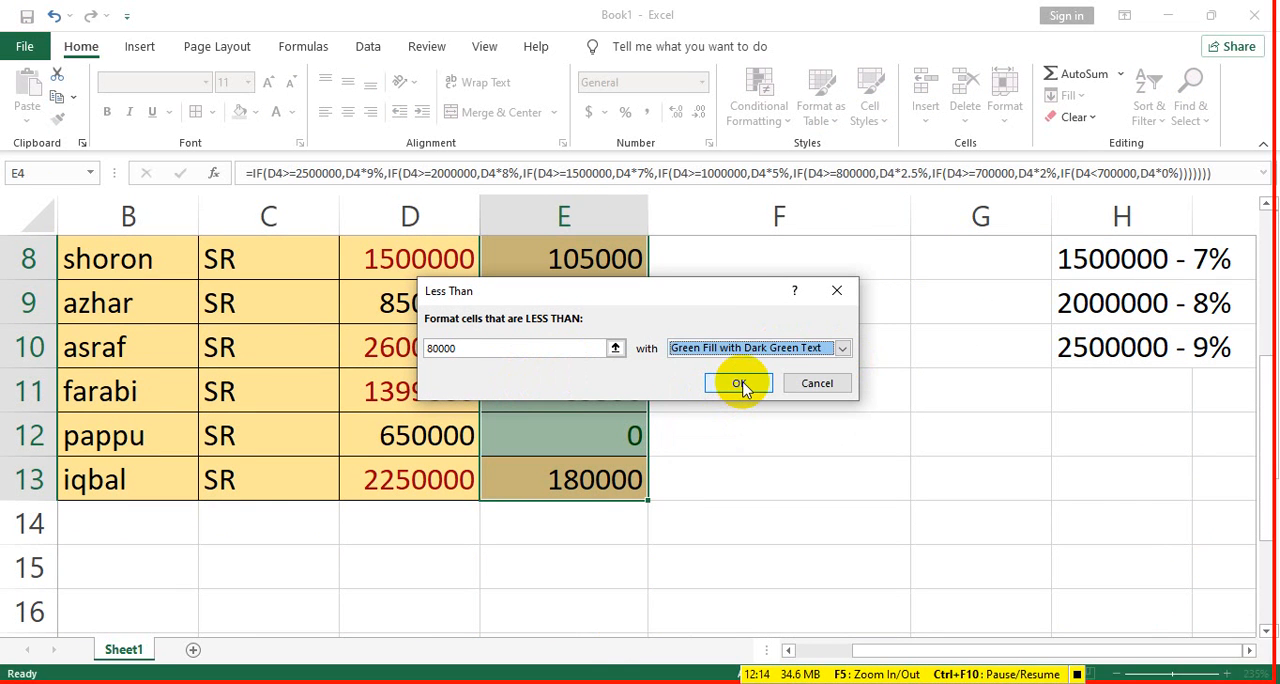
pyautogui.click(740, 384)
pyautogui.click(755, 405)
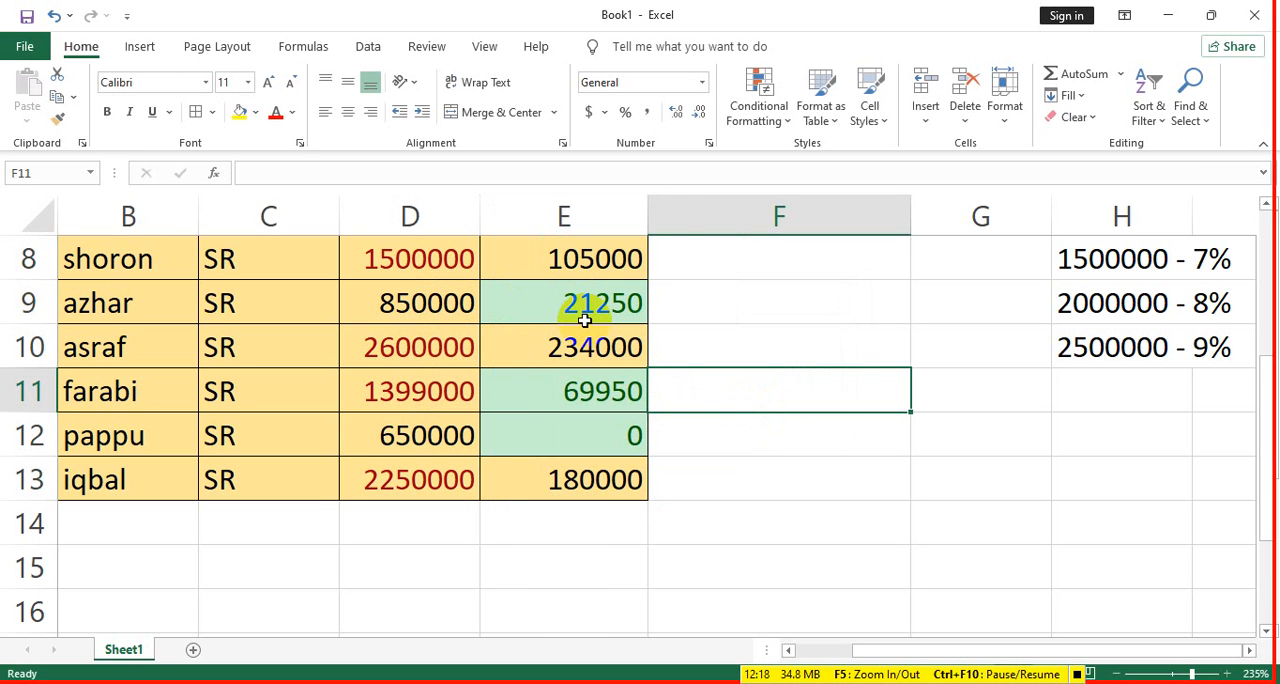
pyautogui.scroll(2, 590, 318)
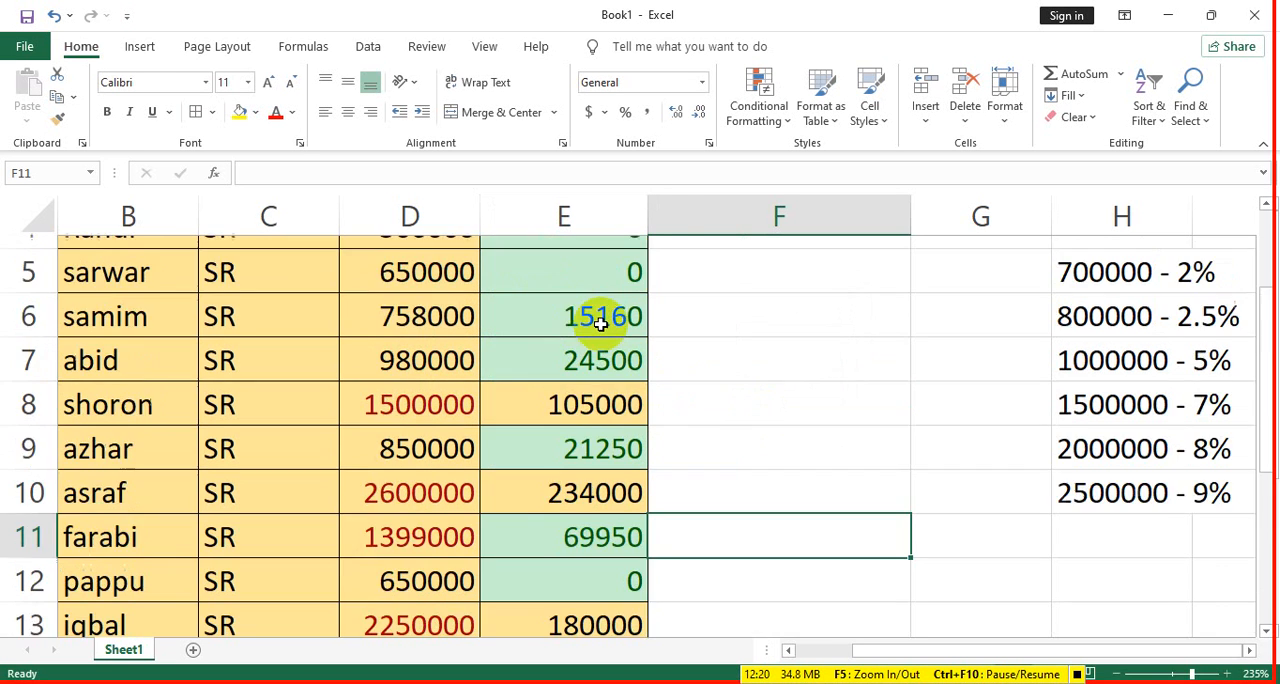
pyautogui.scroll(-1, 605, 390)
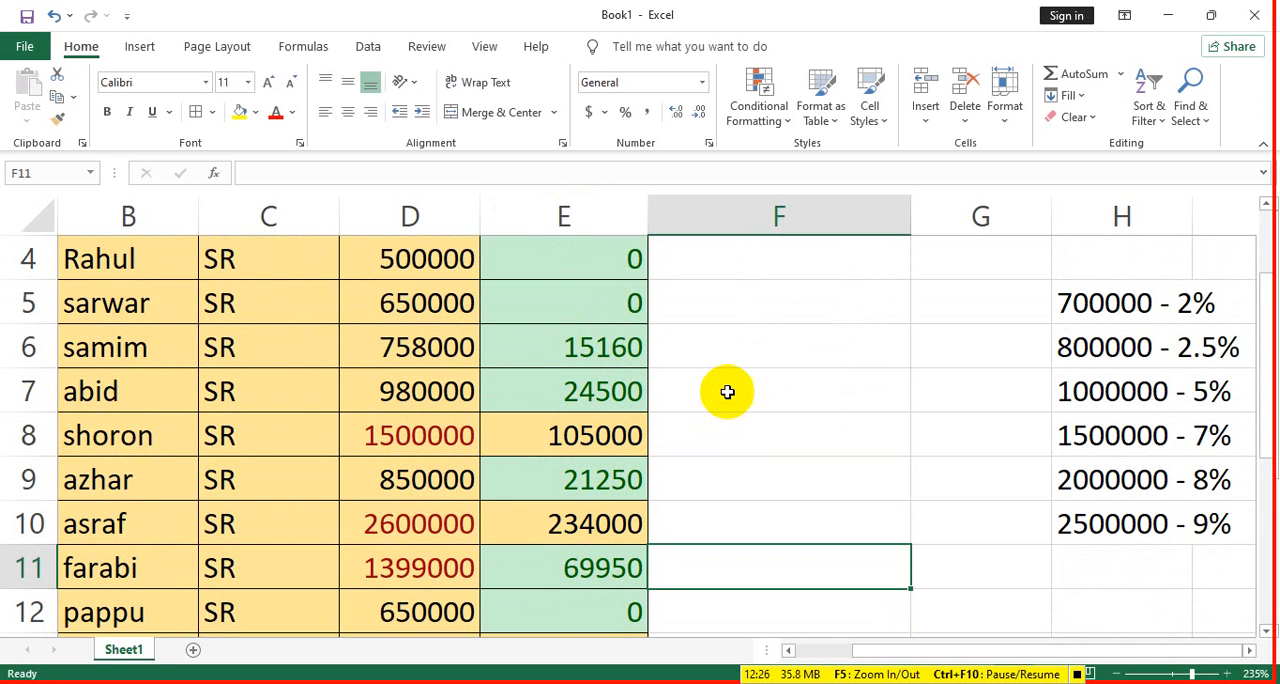
pyautogui.scroll(-2, 727, 392)
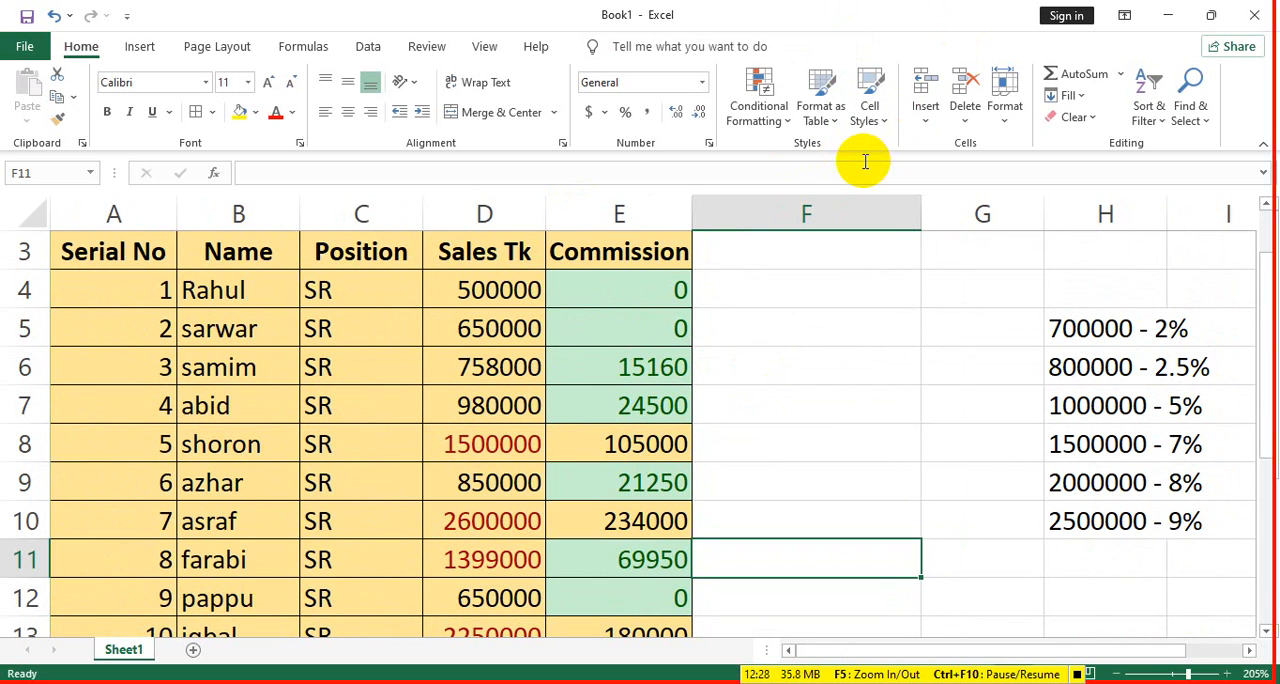
pyautogui.scroll(1, 786, 266)
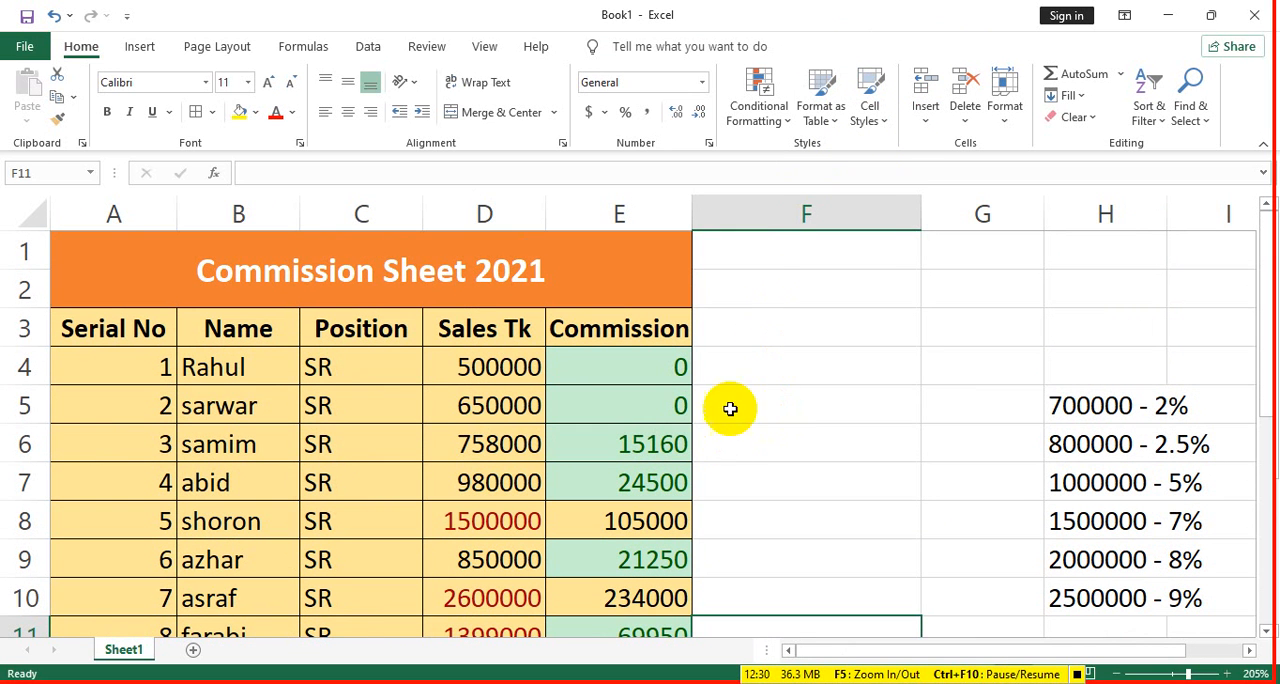
# - Increase the decimals of the first sales figure in D4 to four decimal places
pyautogui.click(510, 367)
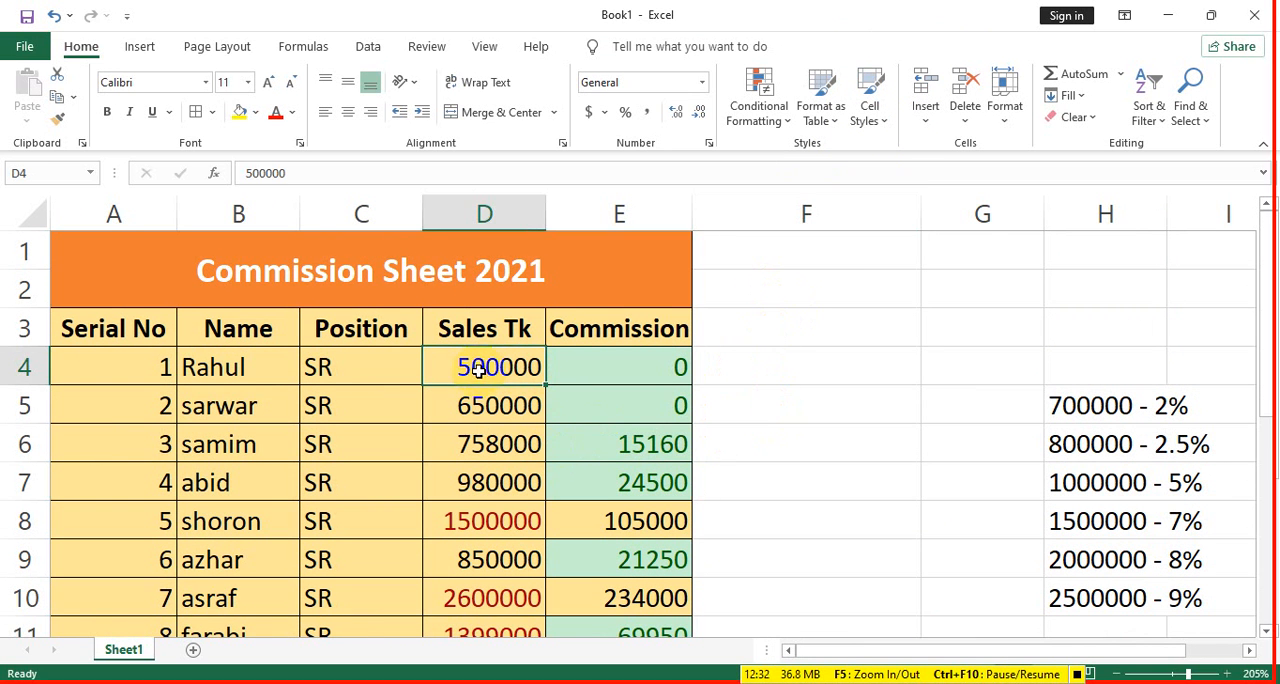
pyautogui.click(679, 114)
pyautogui.click(679, 114)
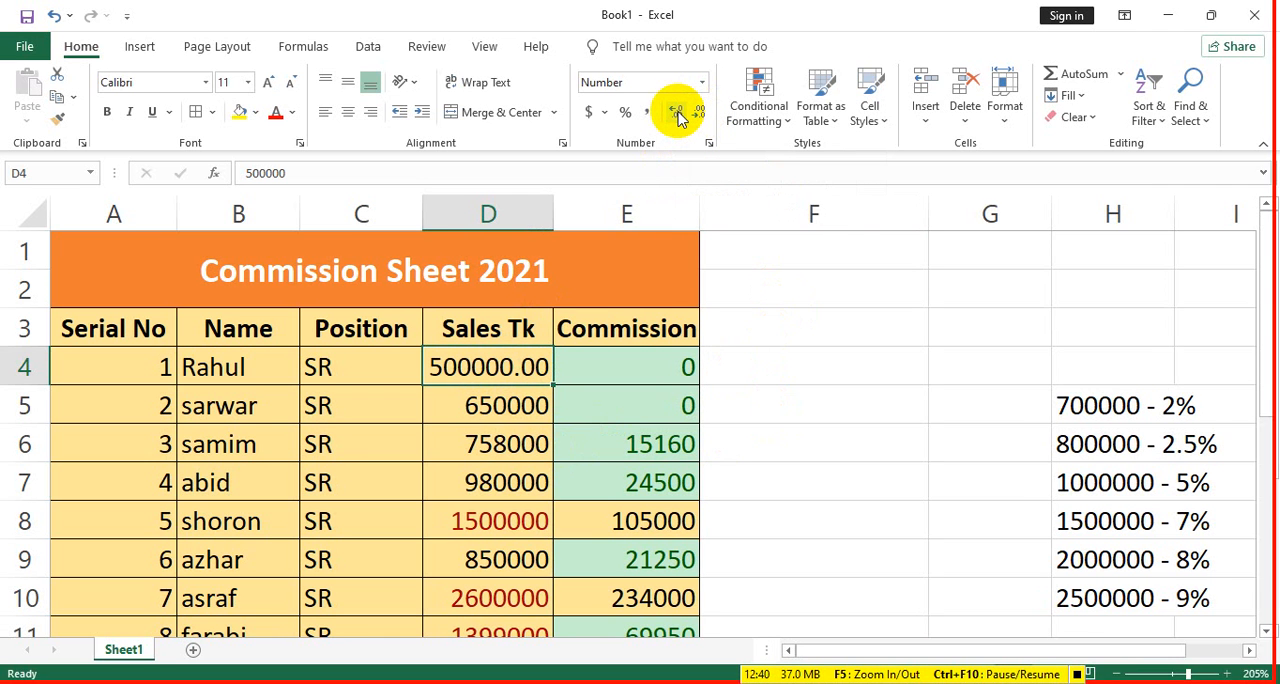
pyautogui.click(679, 114)
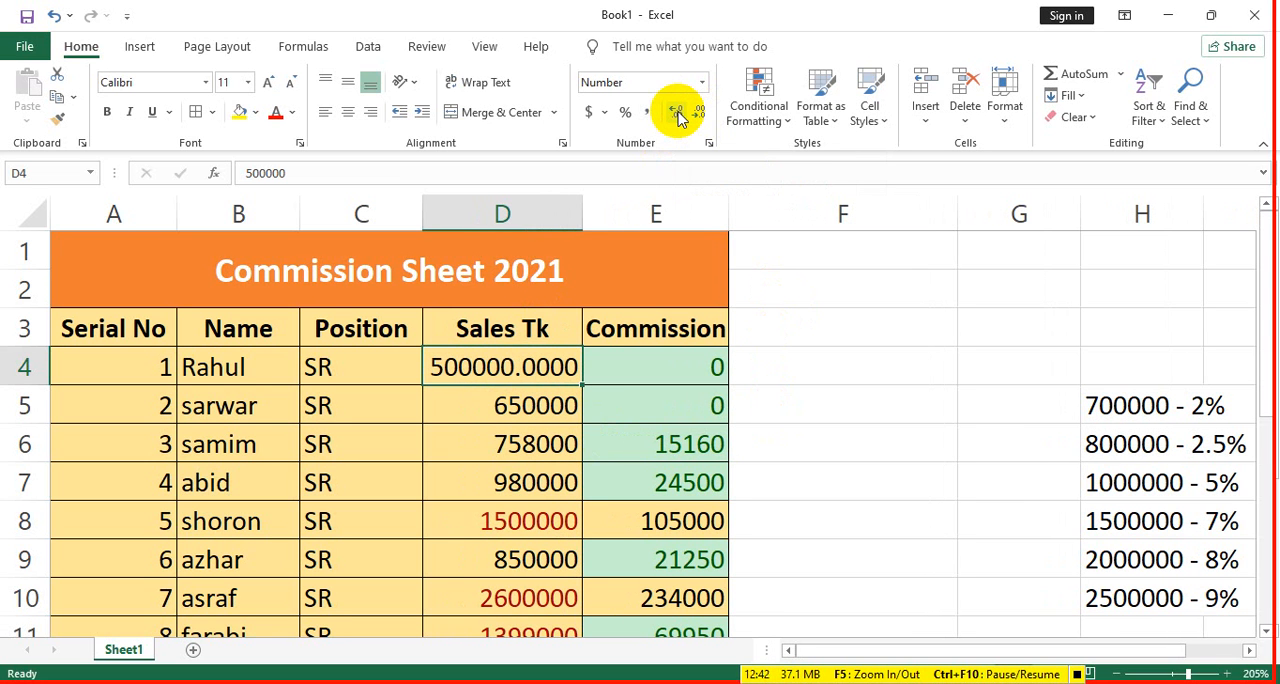
pyautogui.click(679, 114)
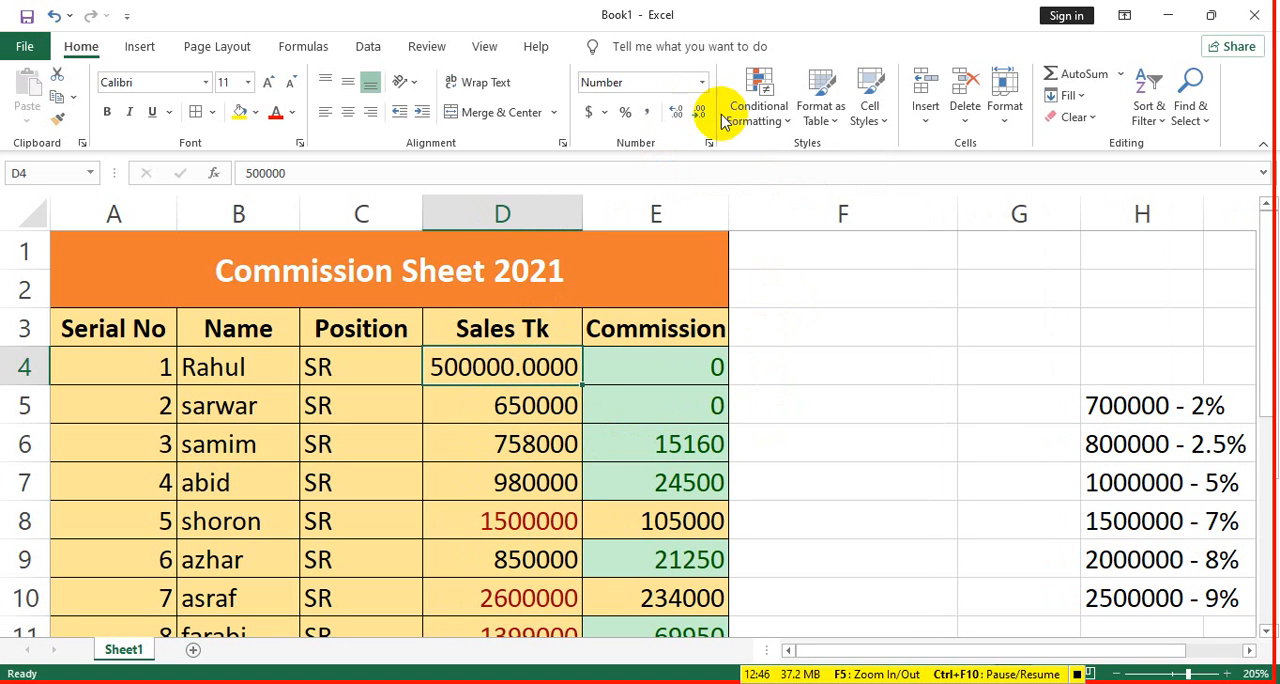
# - Remove all decimal places from the first sales figure in D4
pyautogui.click(703, 110)
pyautogui.doubleClick(703, 110)
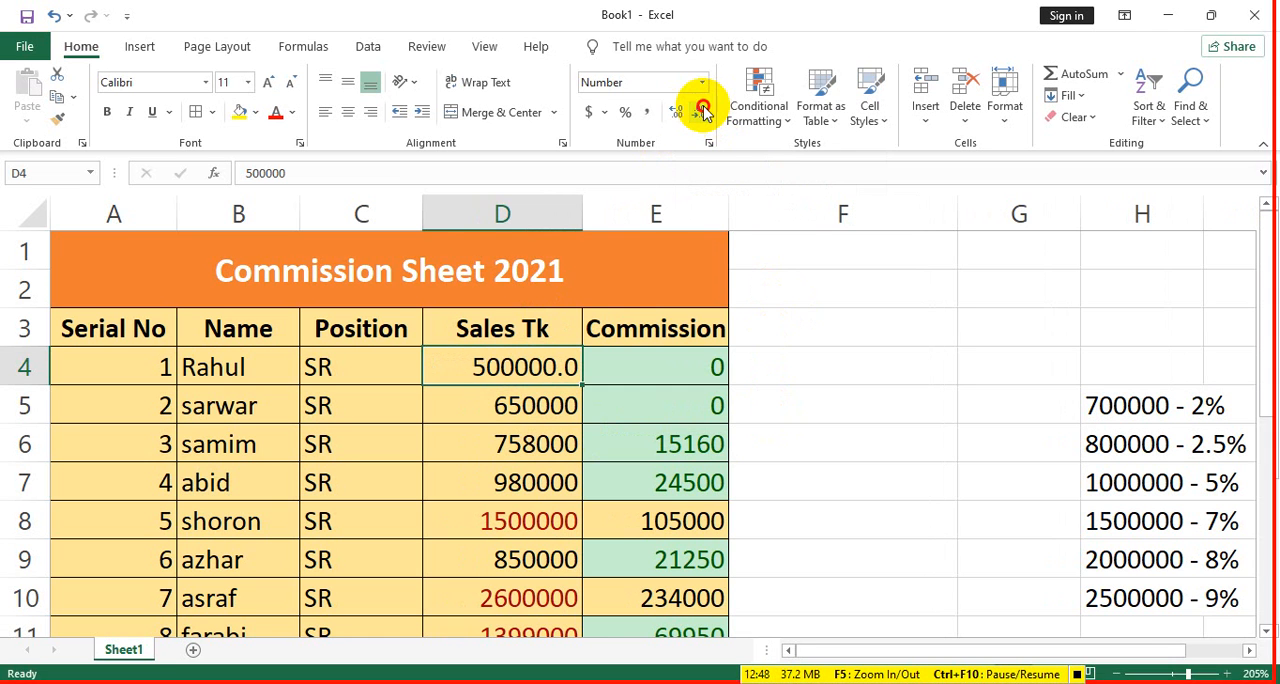
pyautogui.click(703, 110)
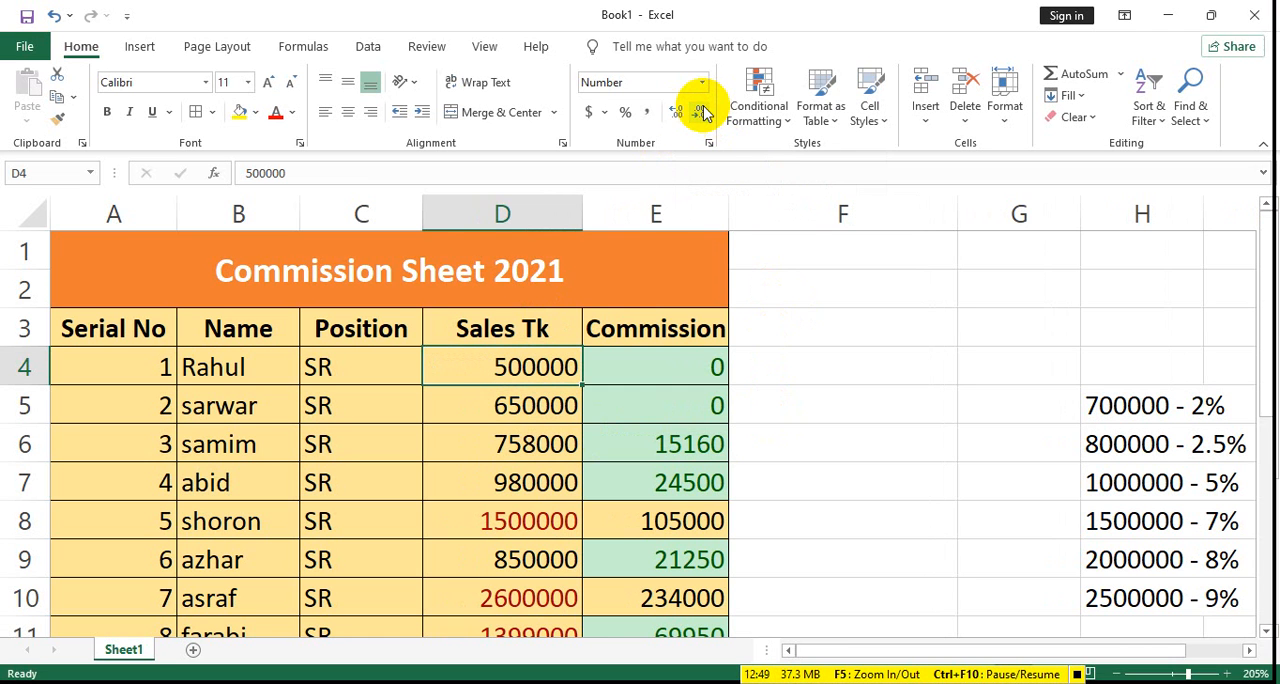
# - Try the Percentage format on the sales figure in D4 and return the cell to the General format
pyautogui.click(627, 113)
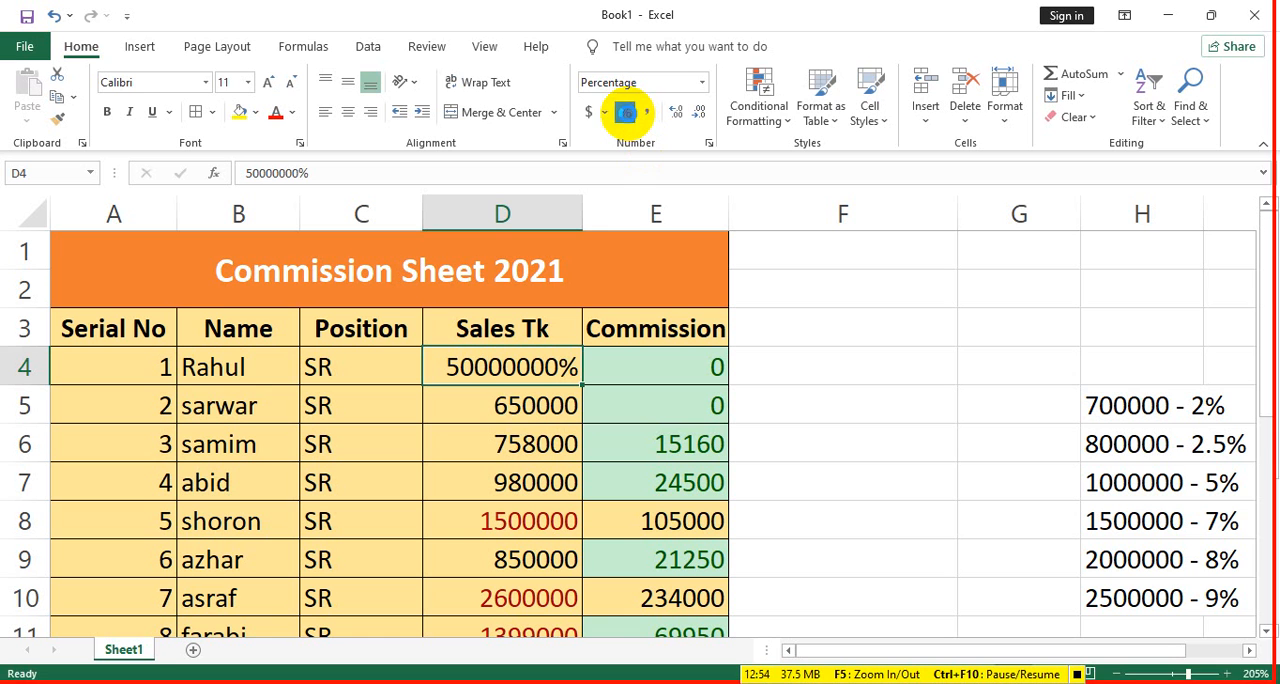
pyautogui.click(628, 114)
pyautogui.click(675, 84)
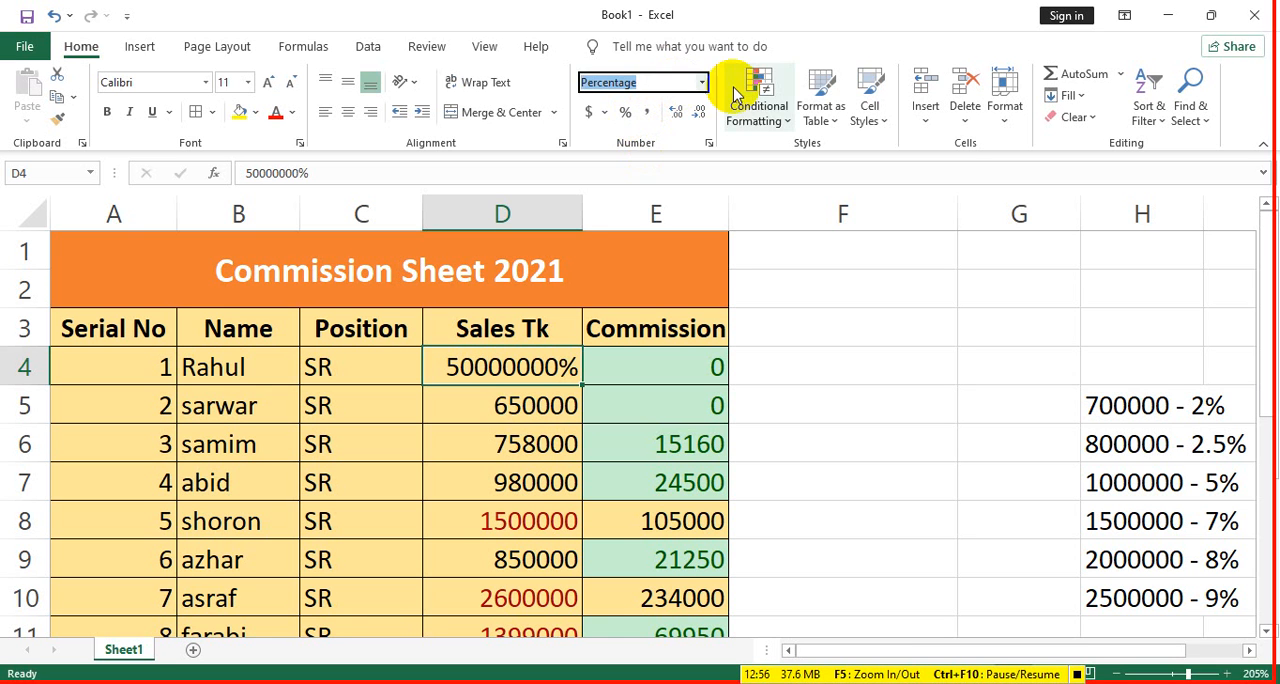
pyautogui.click(704, 84)
pyautogui.click(676, 118)
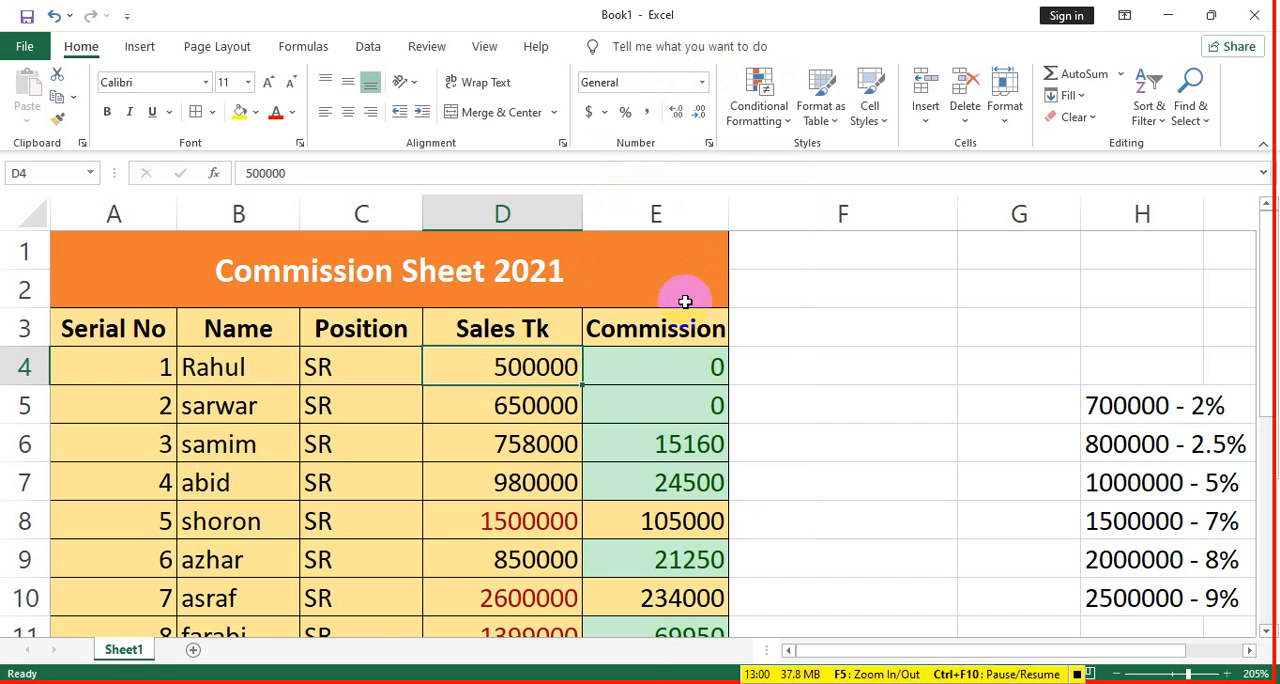
# - Apply the Accounting number format with the dollar sign to the sales figure in D4
pyautogui.click(590, 114)
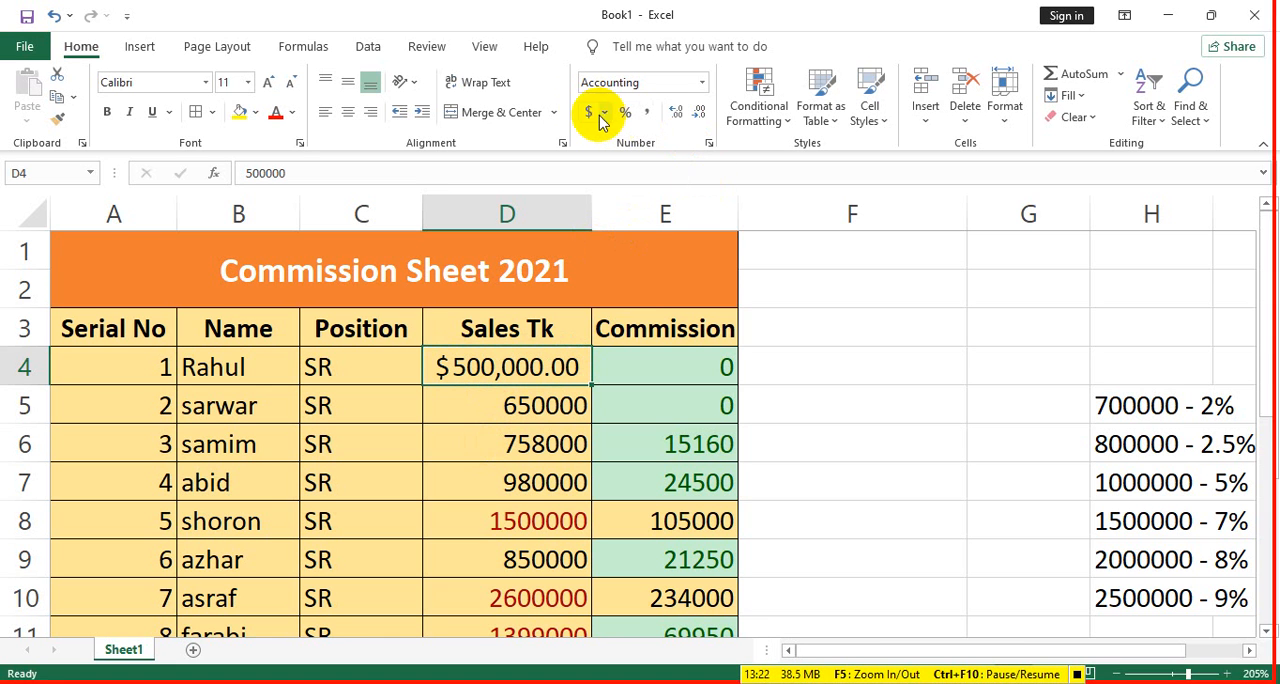
# - Try the Comma Style on the sales figure in D4 and return the cell to the General format
pyautogui.click(701, 83)
pyautogui.click(686, 118)
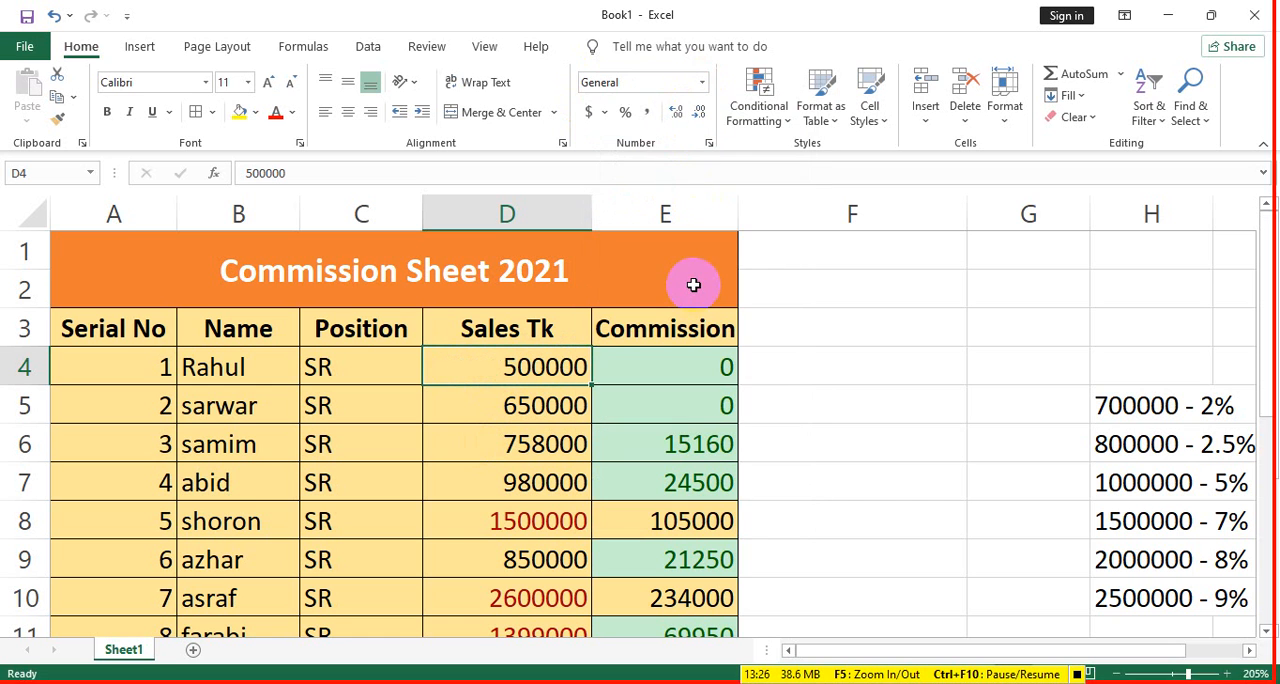
pyautogui.click(647, 111)
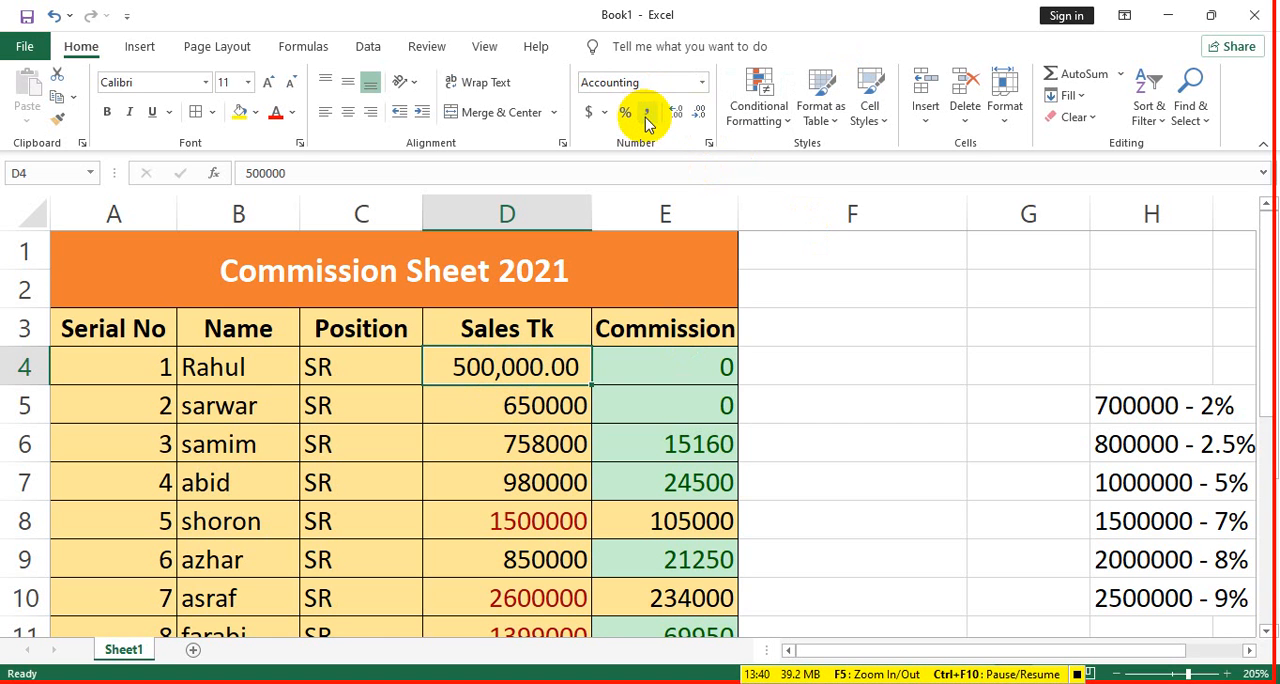
pyautogui.click(678, 85)
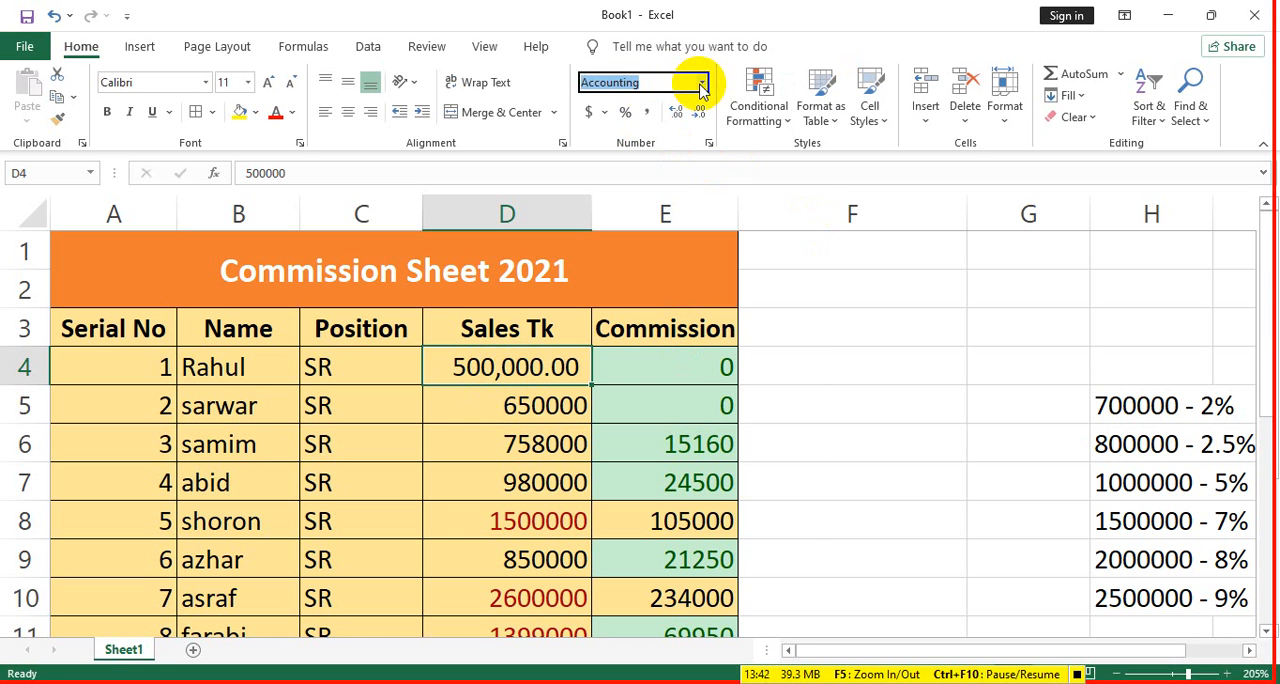
pyautogui.click(702, 84)
pyautogui.click(708, 126)
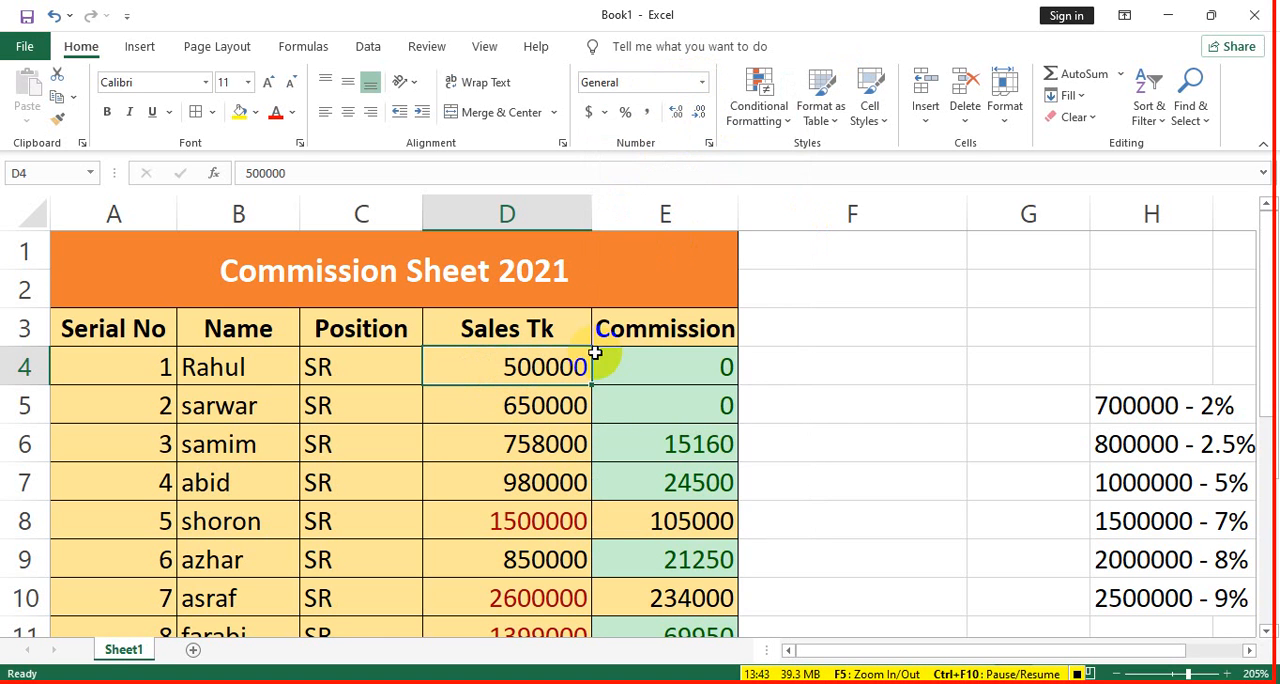
# - Try adding separators by hand to the sales figure in D4 as 5,00,000 and restore it to 500000
pyautogui.doubleClick(520, 367)
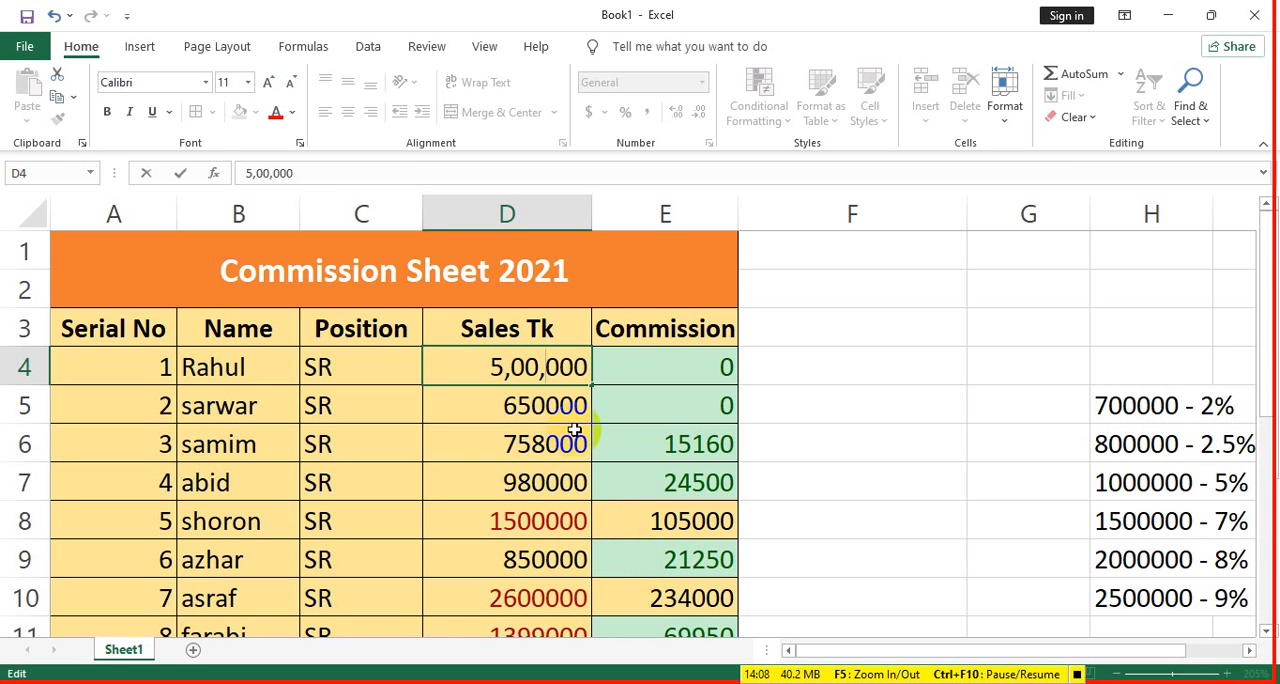
pyautogui.press('BackSpace')
pyautogui.hotkey('ctrl', 'Return')
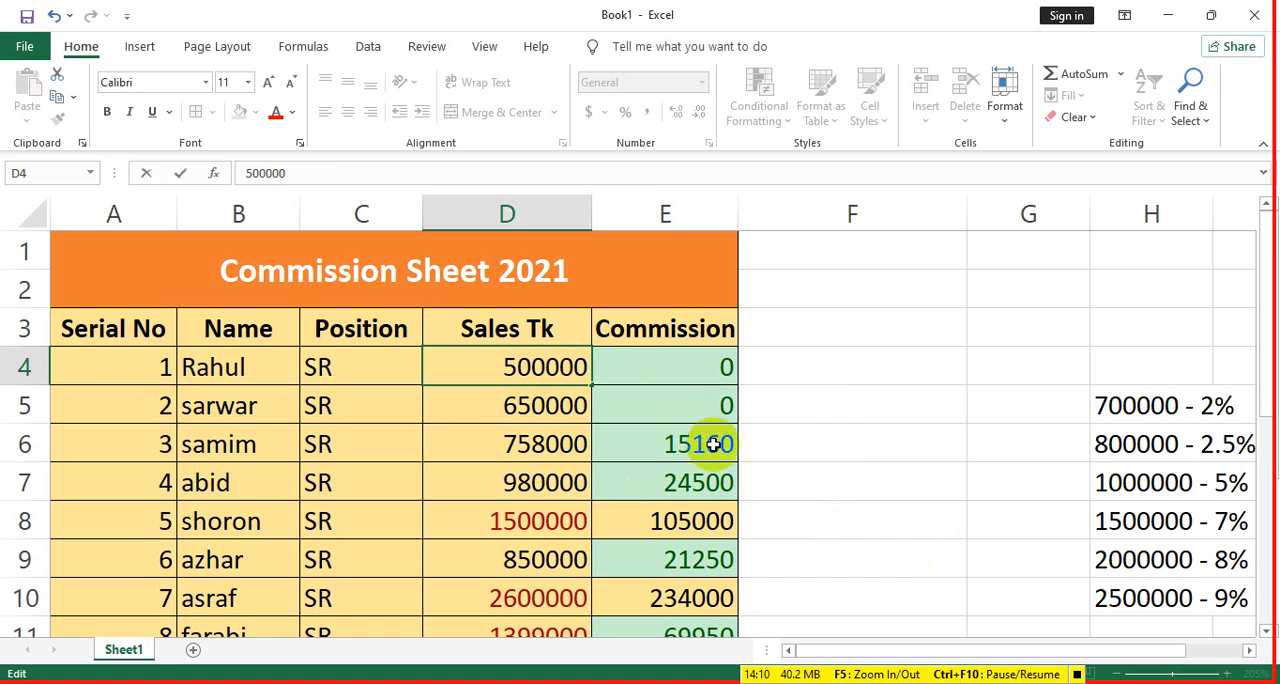
pyautogui.click(886, 414)
pyautogui.click(701, 411)
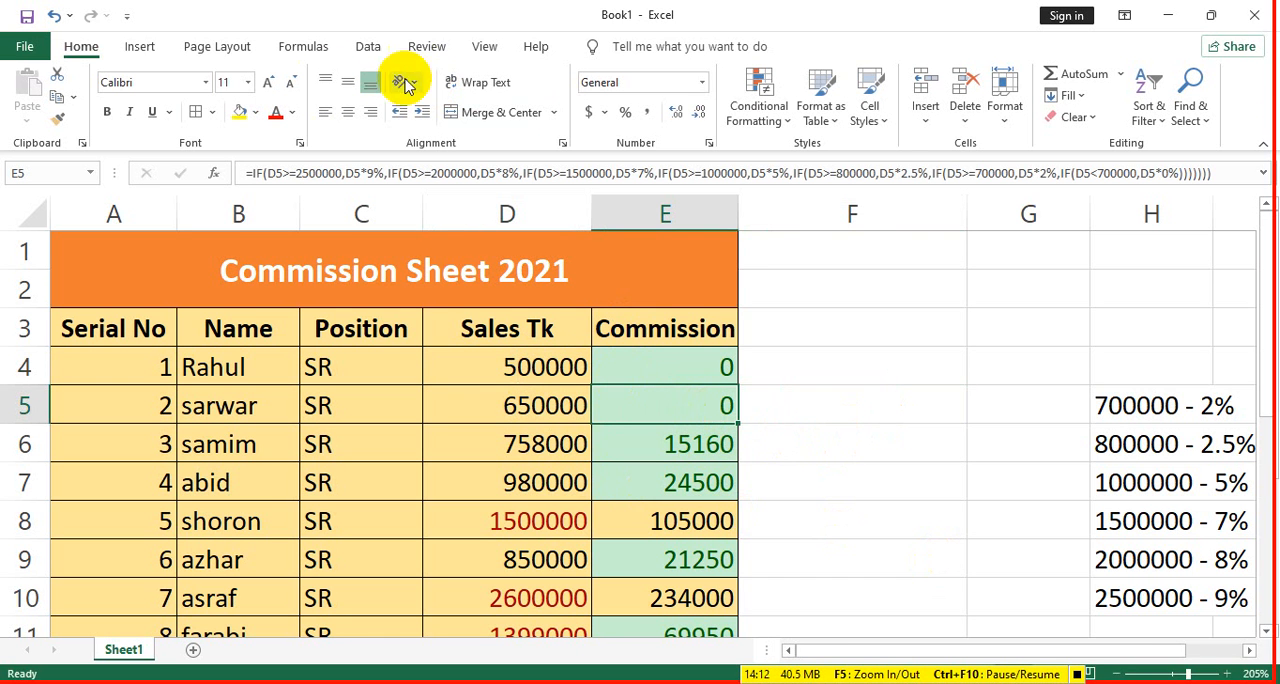
# - Add two new blank worksheets after Sheet1
pyautogui.click(927, 116)
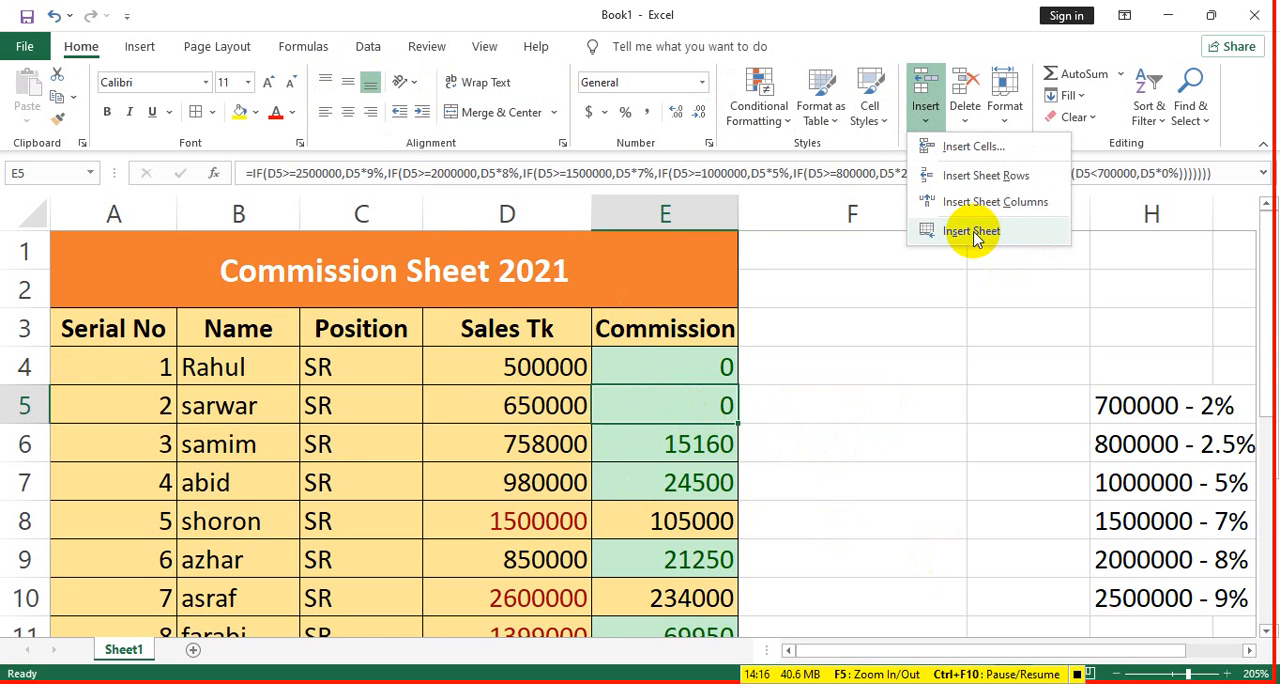
pyautogui.click(193, 651)
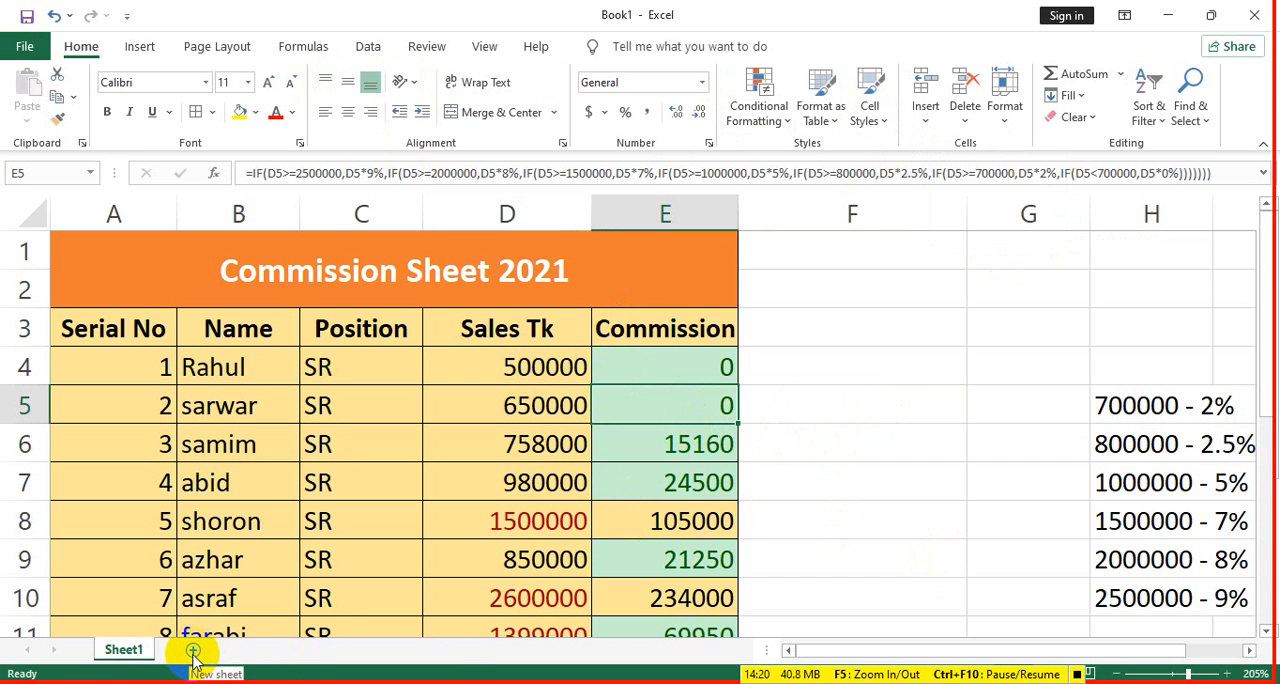
pyautogui.click(193, 651)
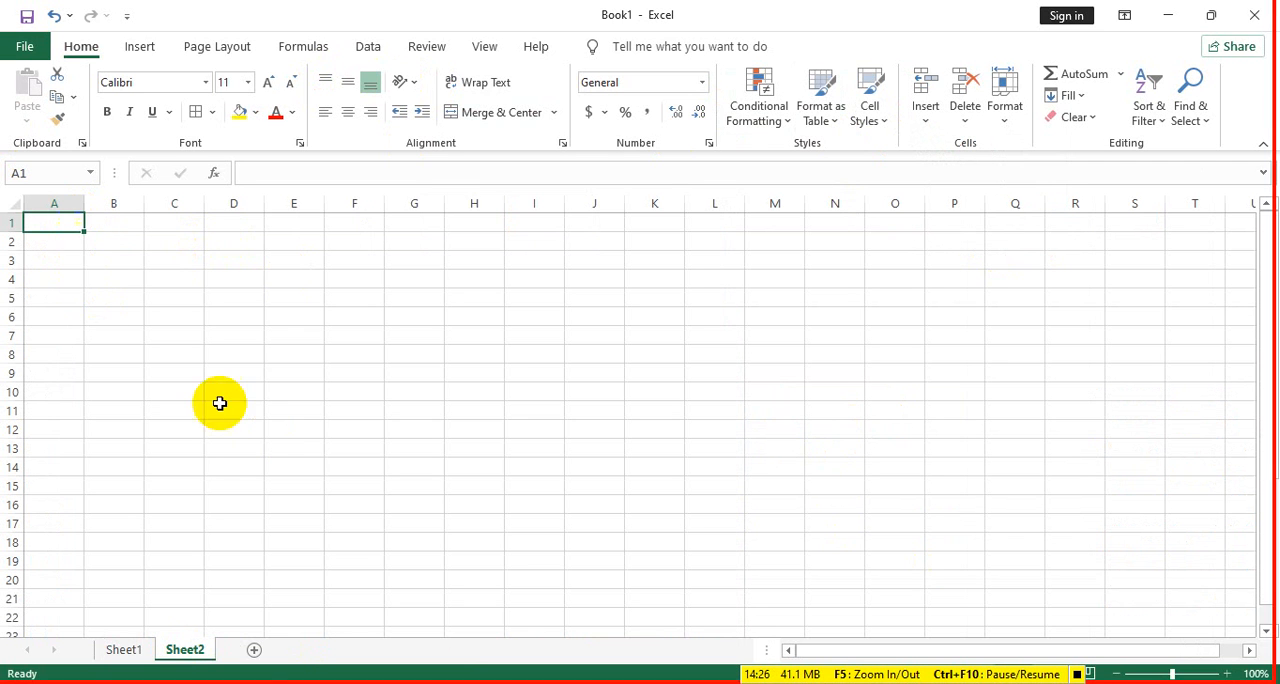
pyautogui.click(254, 650)
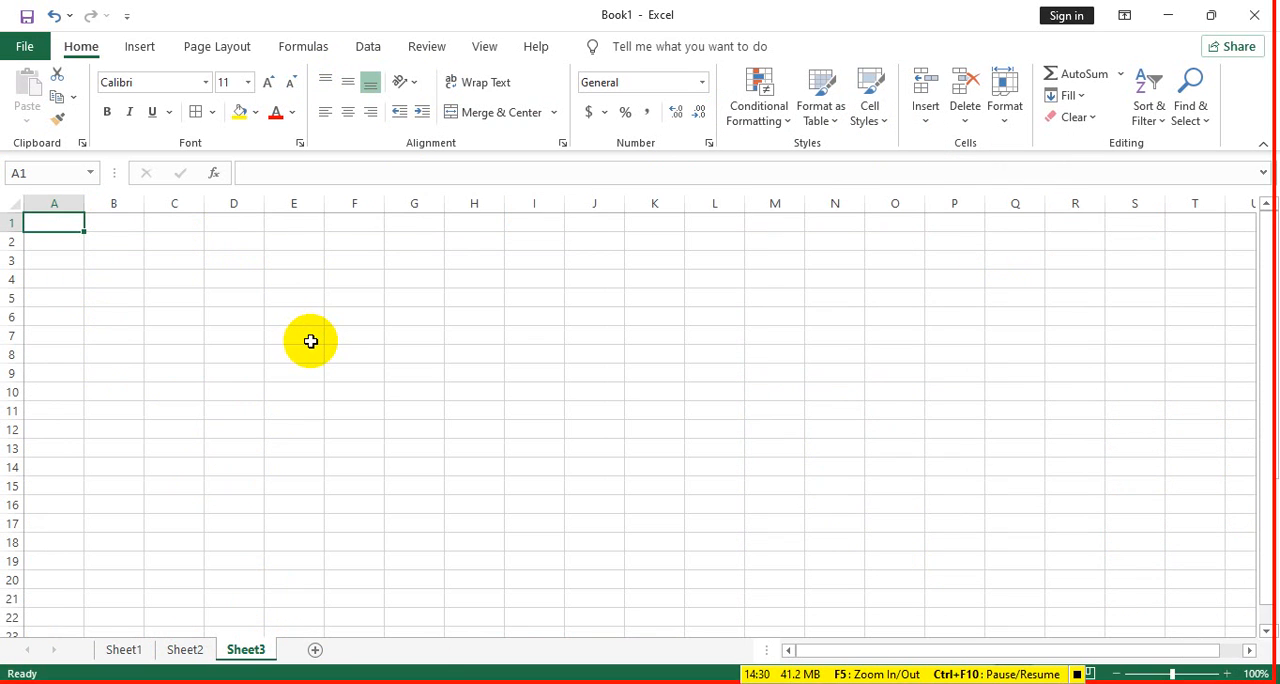
# - Rename the Sheet1 worksheet as Commission
pyautogui.click(126, 649)
pyautogui.rightClick(131, 651)
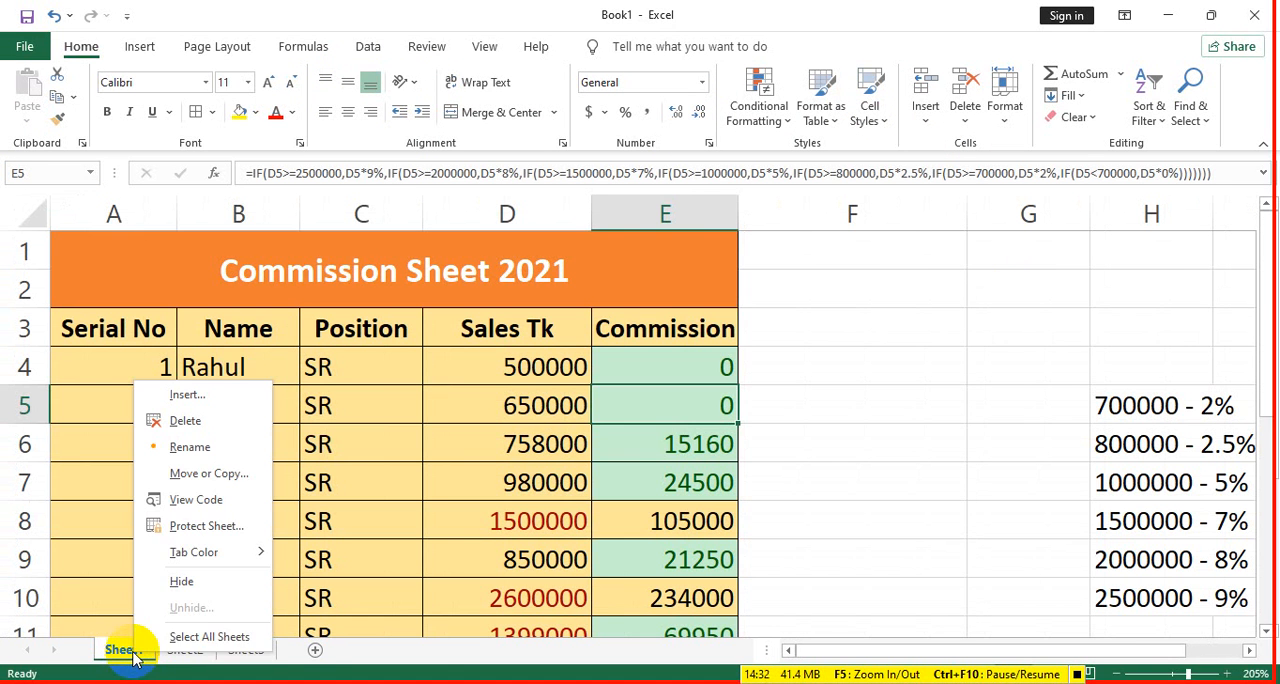
pyautogui.click(189, 446)
pyautogui.write('C')
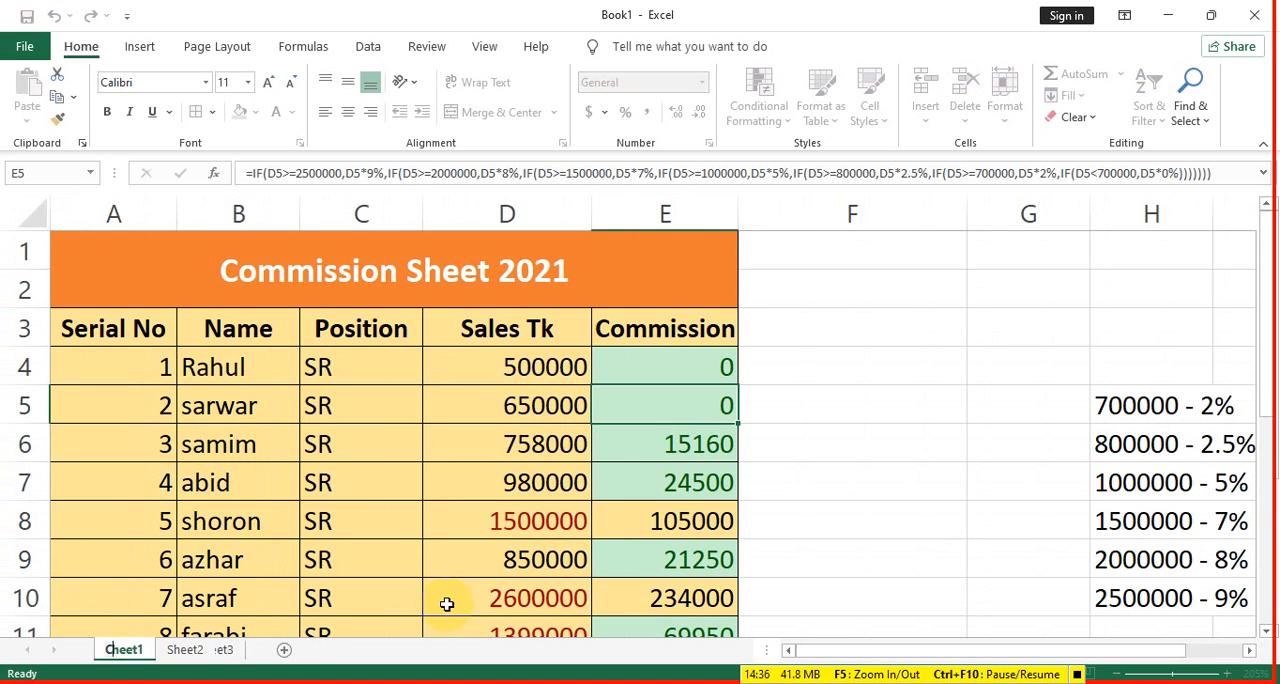
pyautogui.write('ommissi')
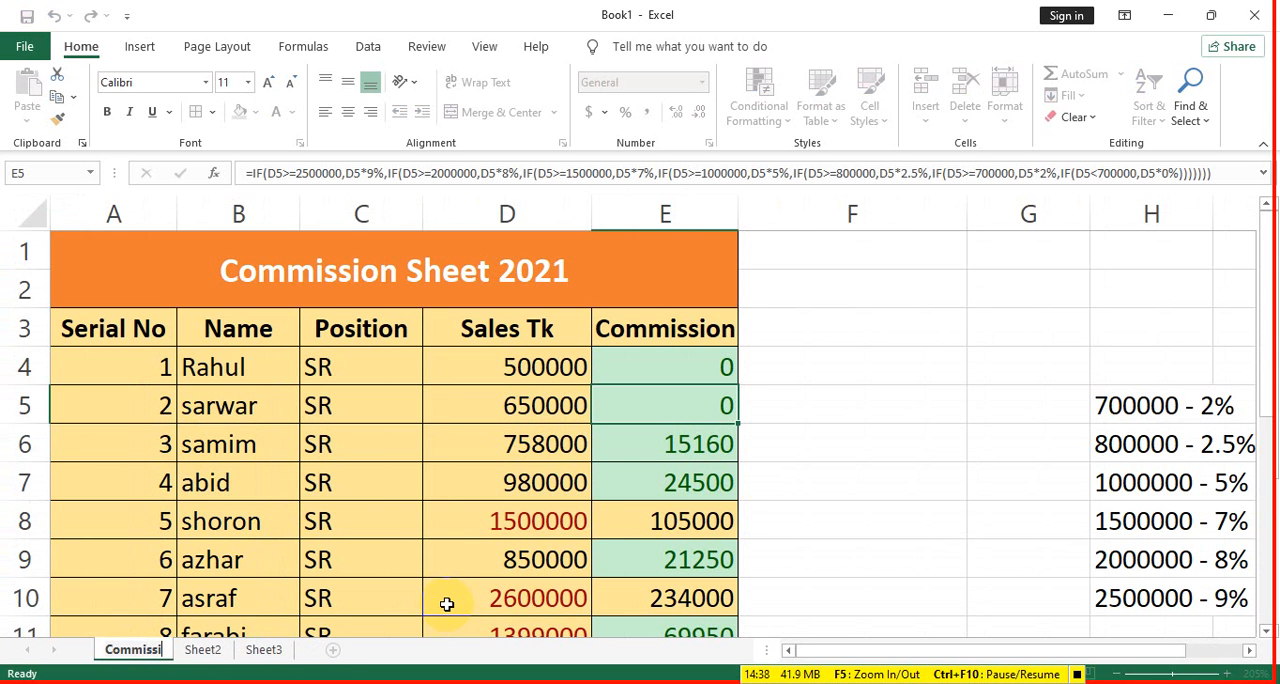
pyautogui.write('on')
pyautogui.press('Return')
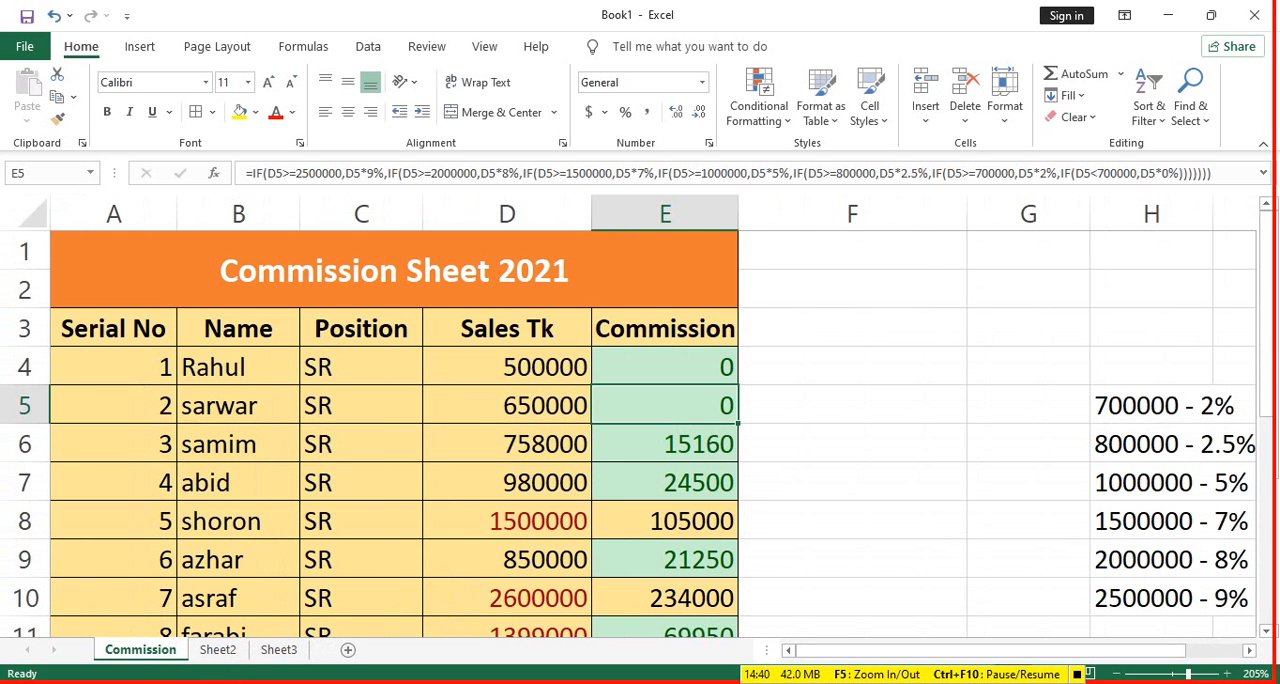
# - Delete the blank worksheets Sheet2 and Sheet3 from the workbook
pyautogui.click(217, 651)
pyautogui.rightClick(219, 651)
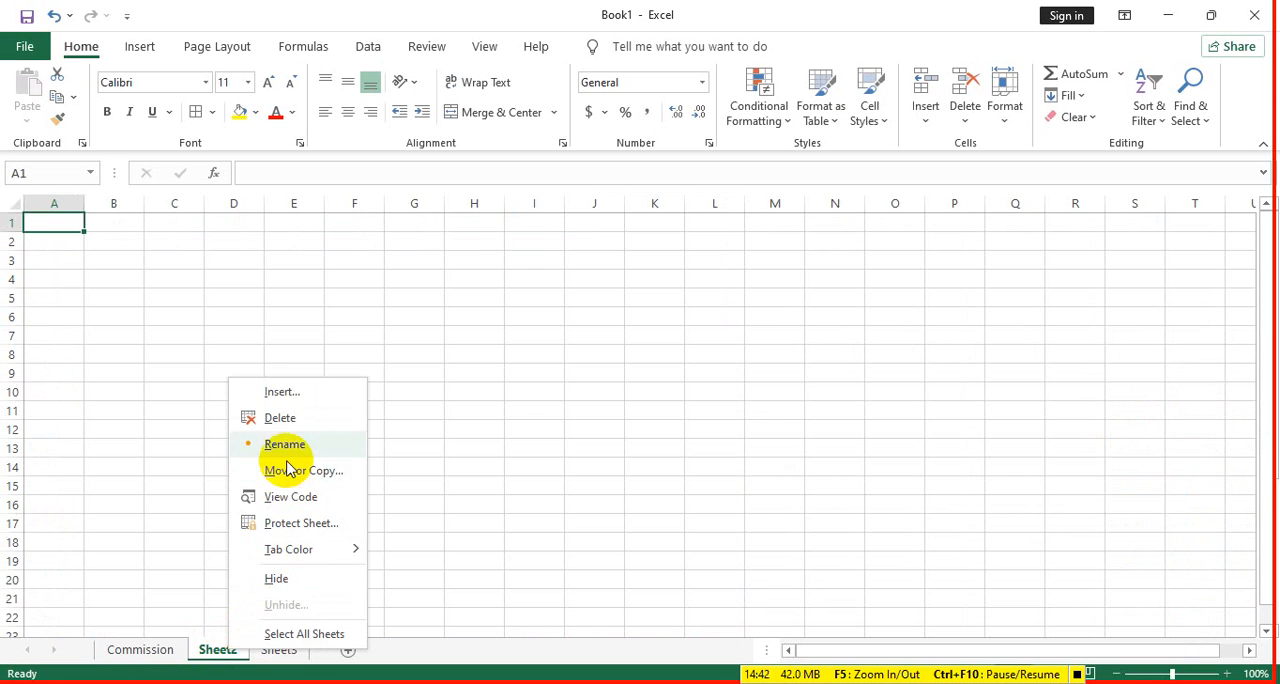
pyautogui.press('Escape')
pyautogui.rightClick(220, 651)
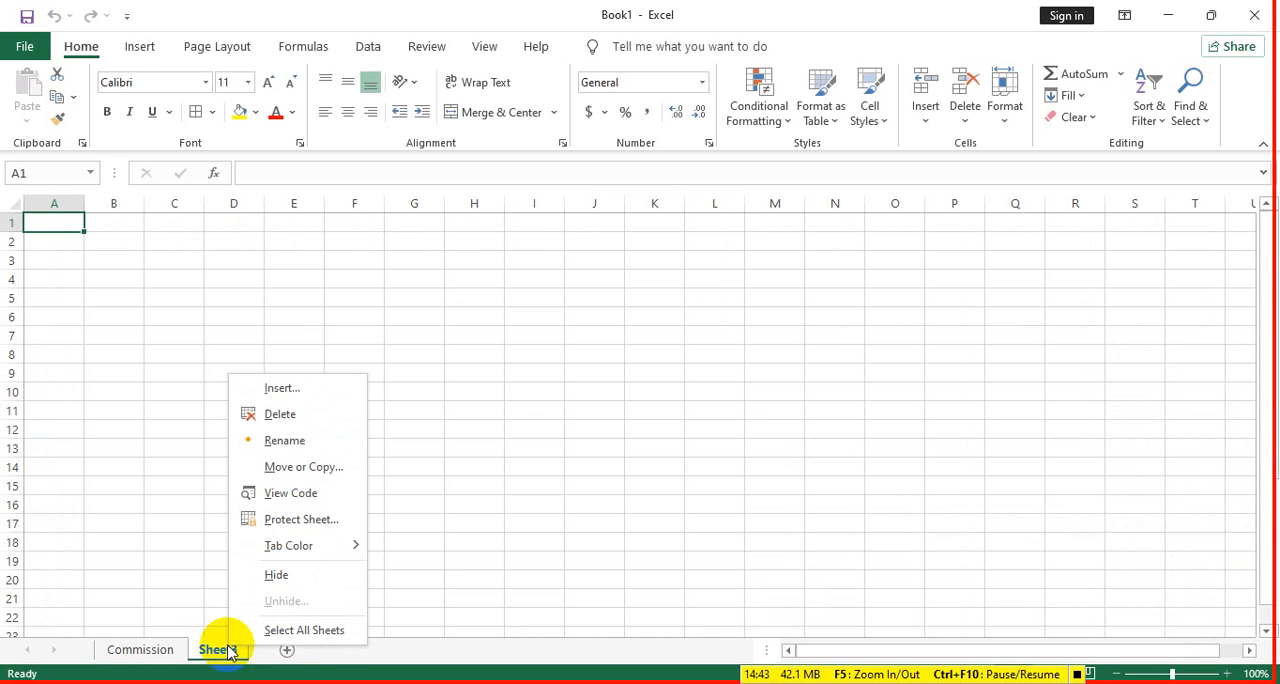
pyautogui.click(289, 416)
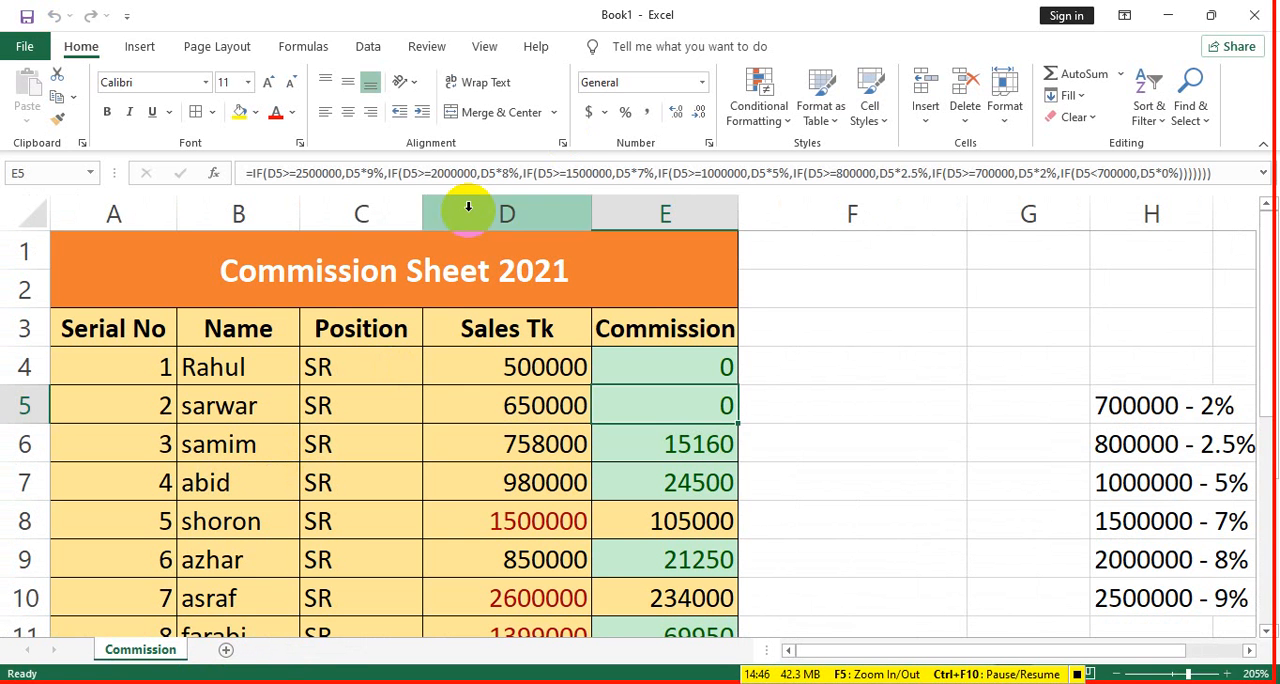
# - Insert a blank sheet column before the Commission column and delete it again
pyautogui.click(860, 362)
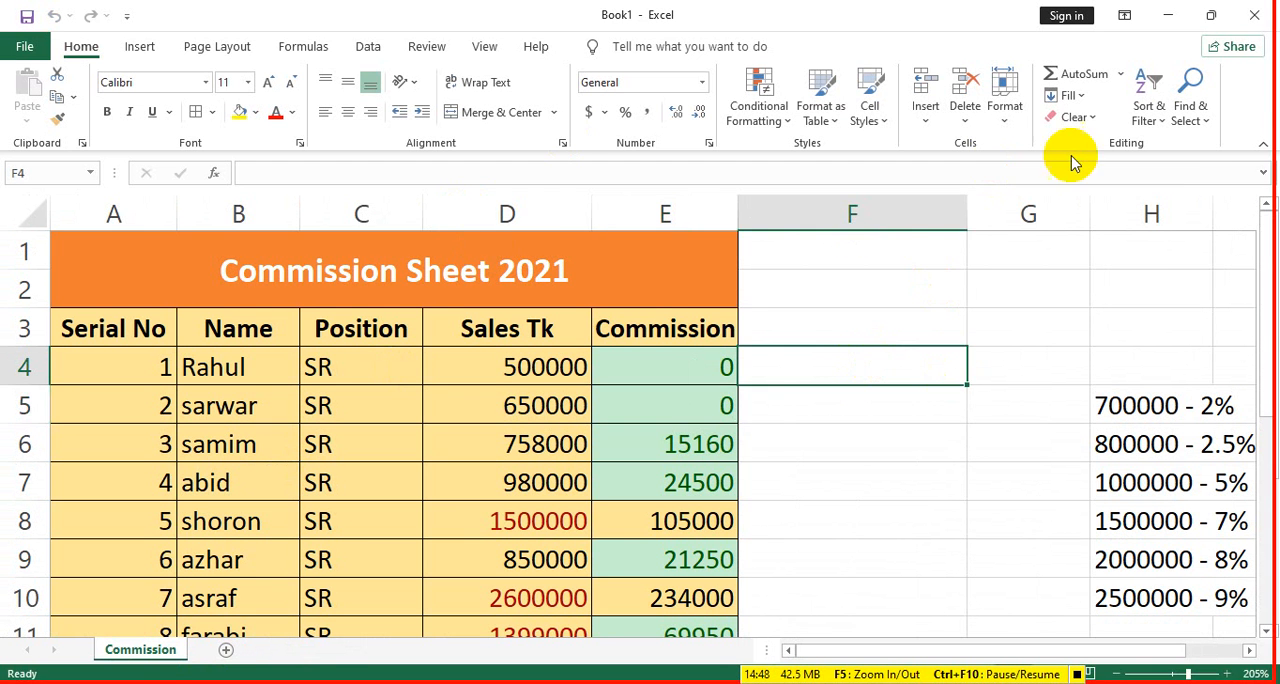
pyautogui.click(963, 124)
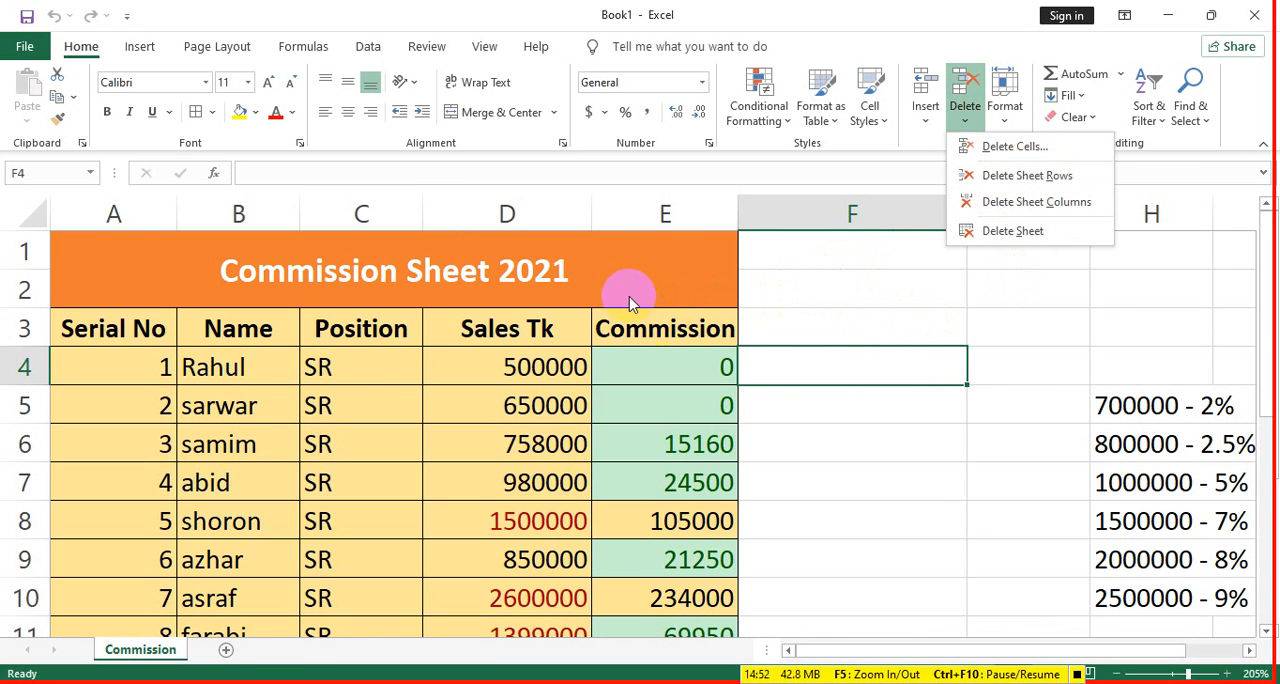
pyautogui.click(628, 350)
pyautogui.click(623, 334)
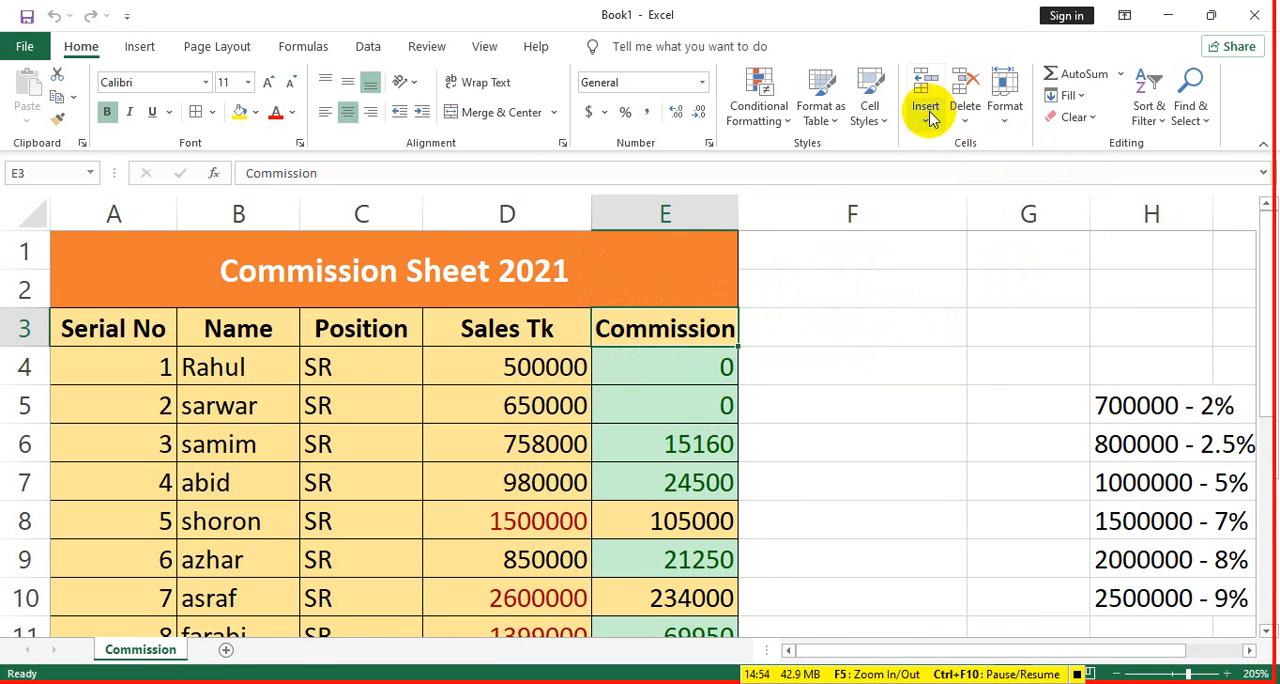
pyautogui.click(924, 114)
pyautogui.click(944, 201)
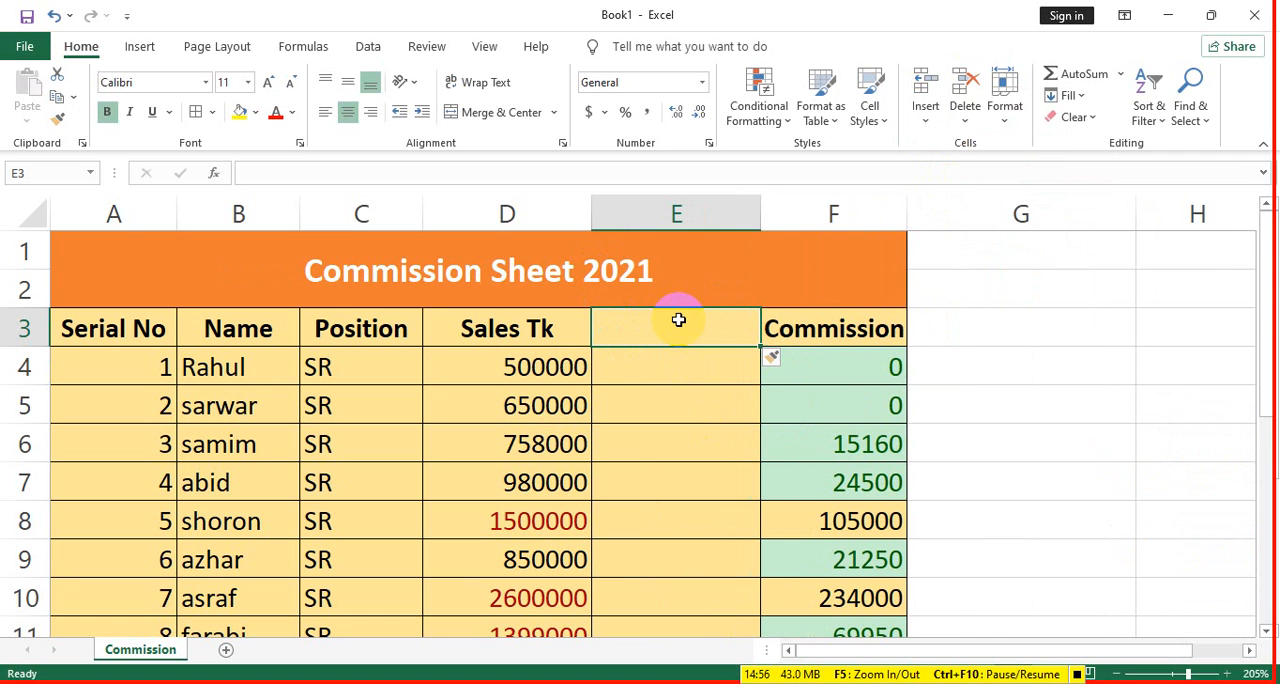
pyautogui.click(965, 116)
pyautogui.click(1012, 206)
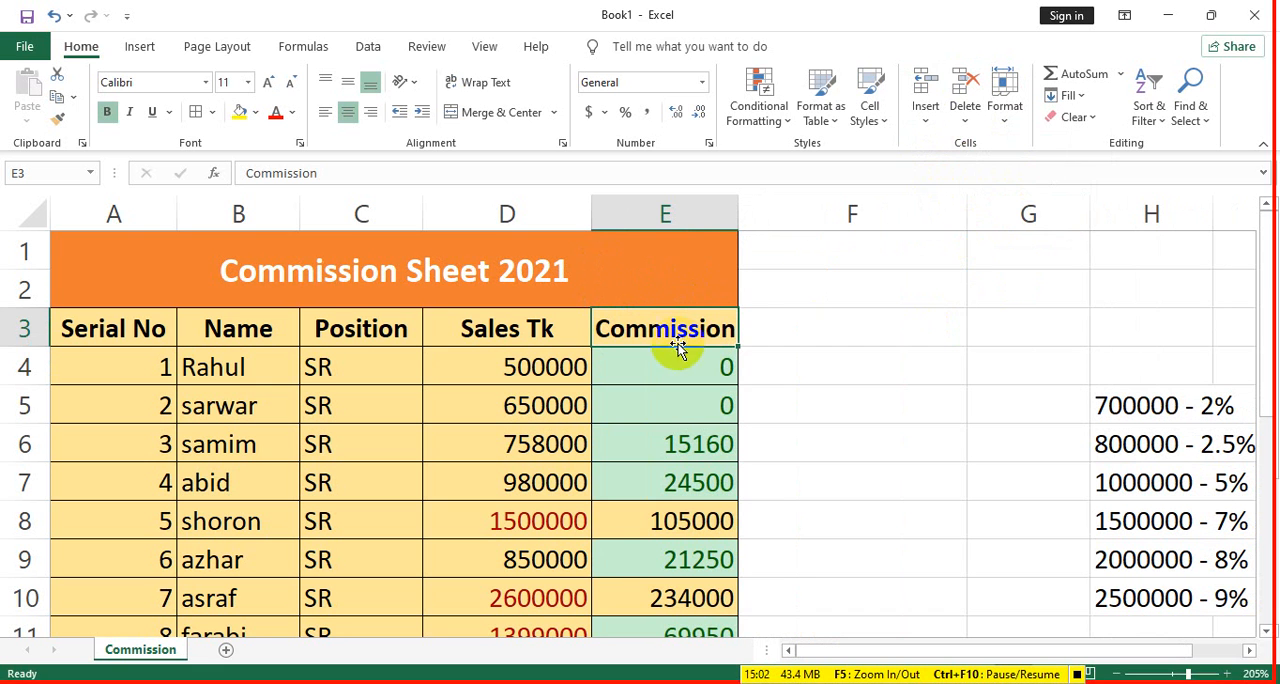
# - Insert a blank sheet row above the table's header row and a blank sheet column before the Commission column
pyautogui.click(938, 90)
pyautogui.click(951, 171)
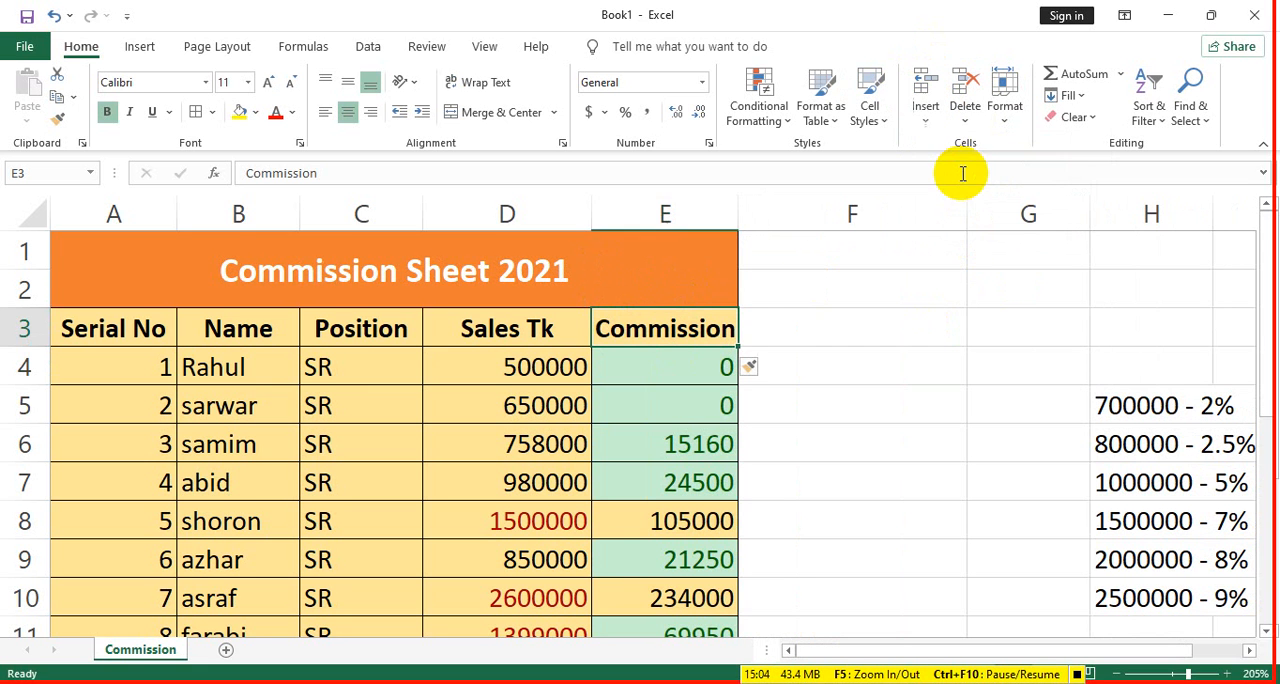
pyautogui.click(923, 112)
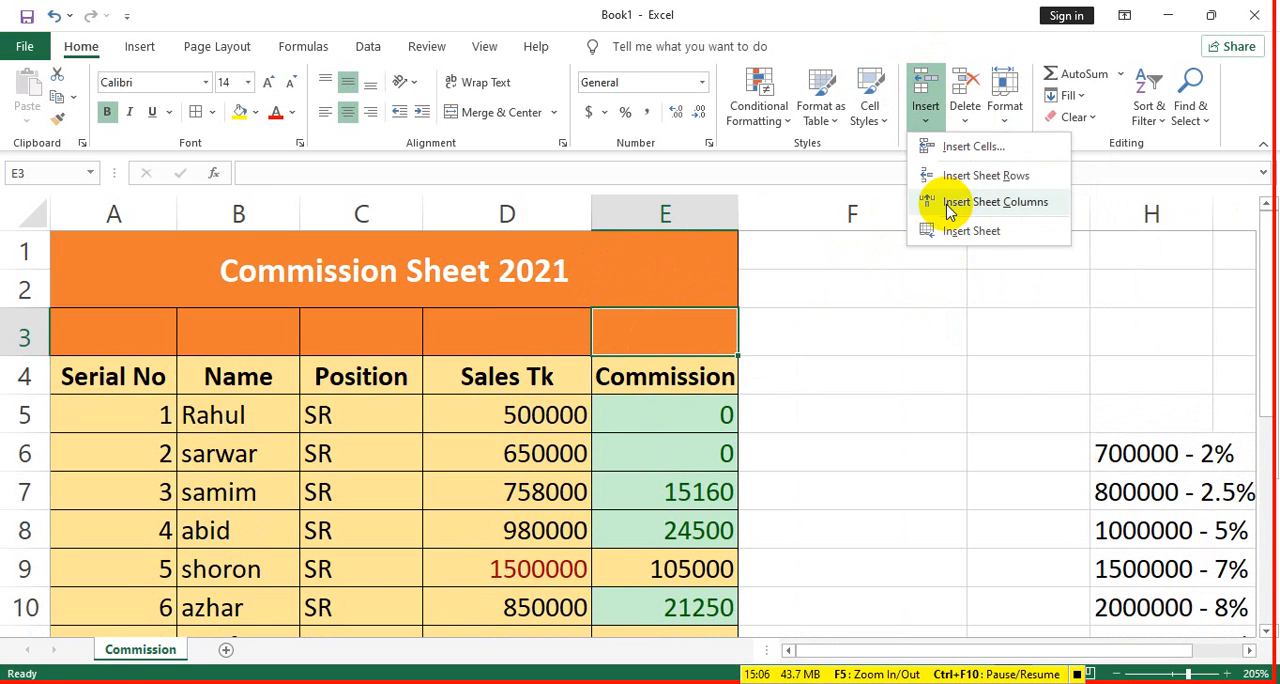
pyautogui.click(951, 200)
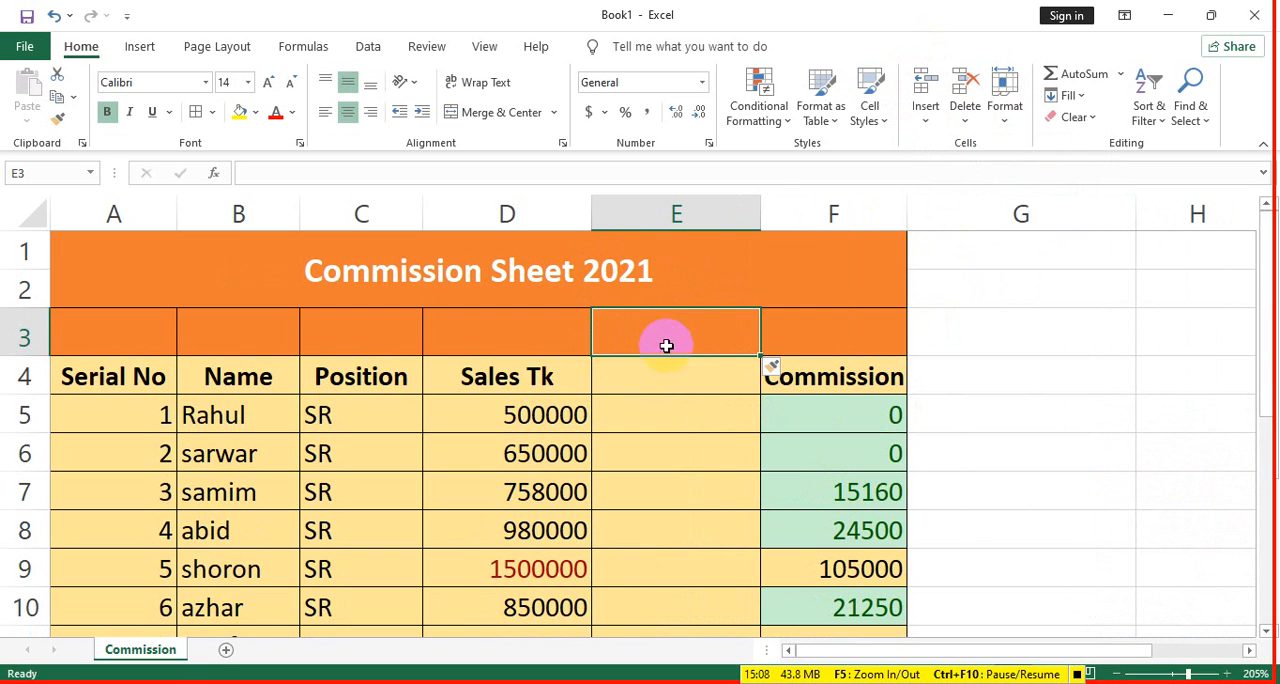
pyautogui.click(686, 456)
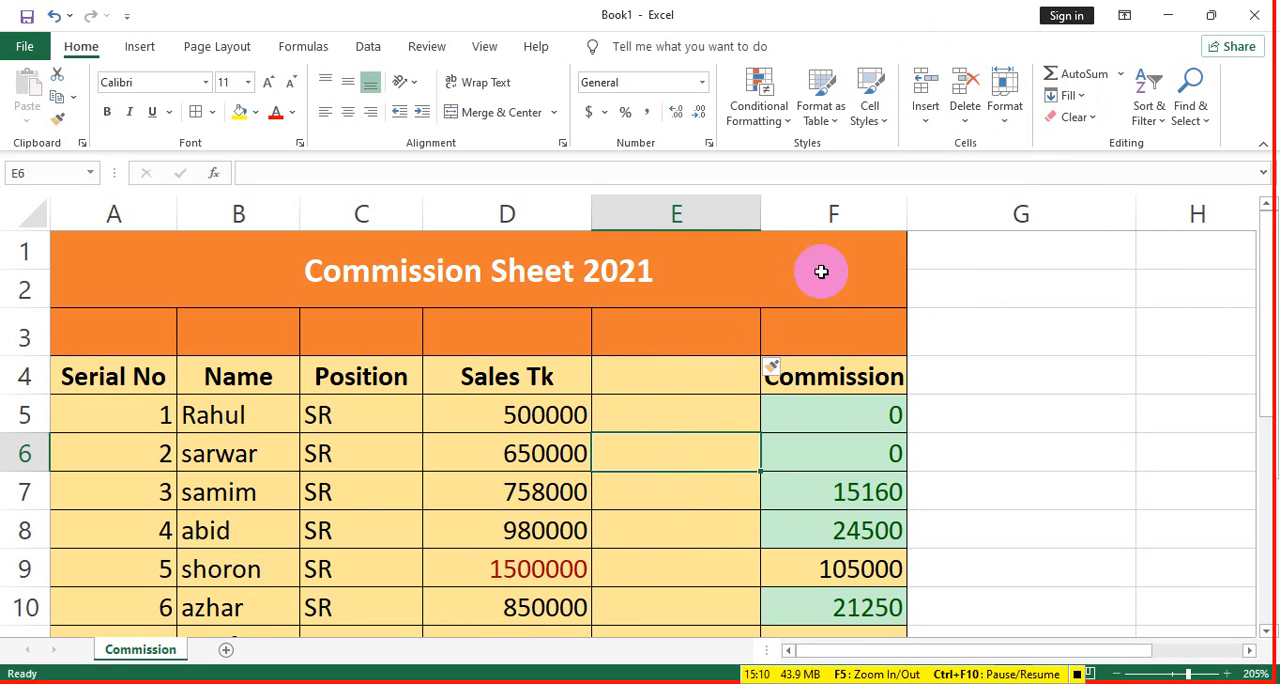
pyautogui.click(671, 381)
pyautogui.click(671, 338)
# - Delete the blank column E and the blank row 3 from the sheet
pyautogui.click(704, 450)
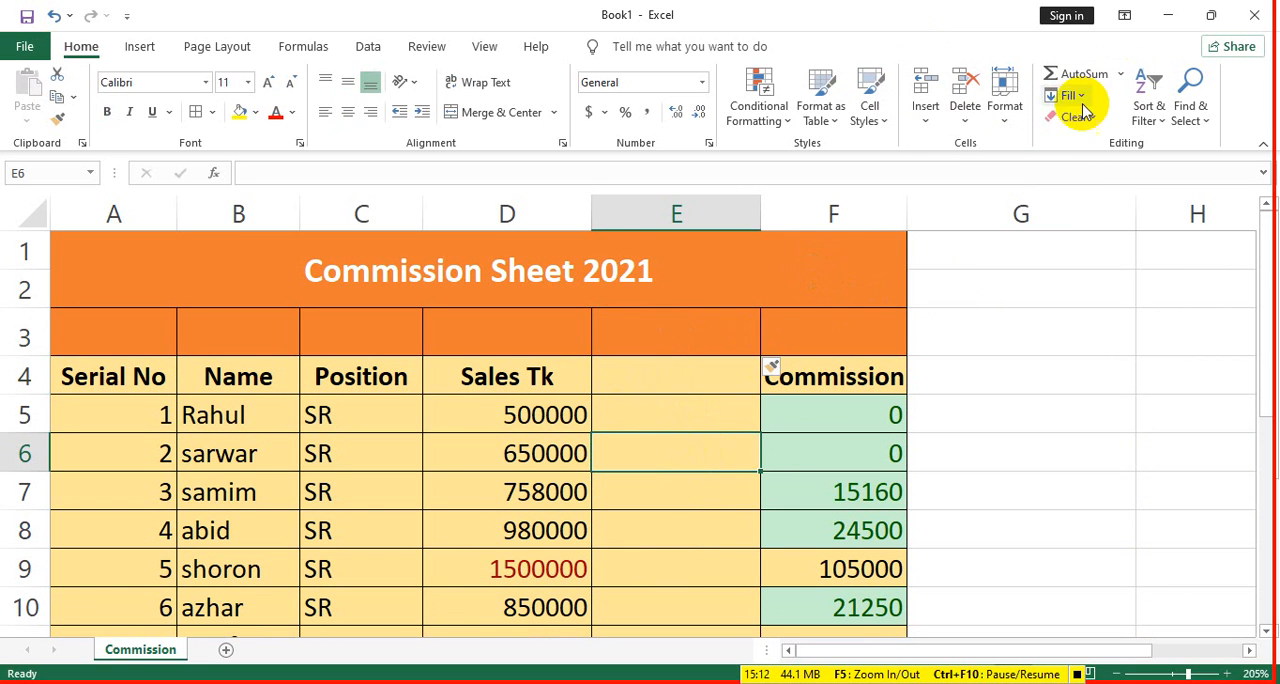
pyautogui.click(965, 110)
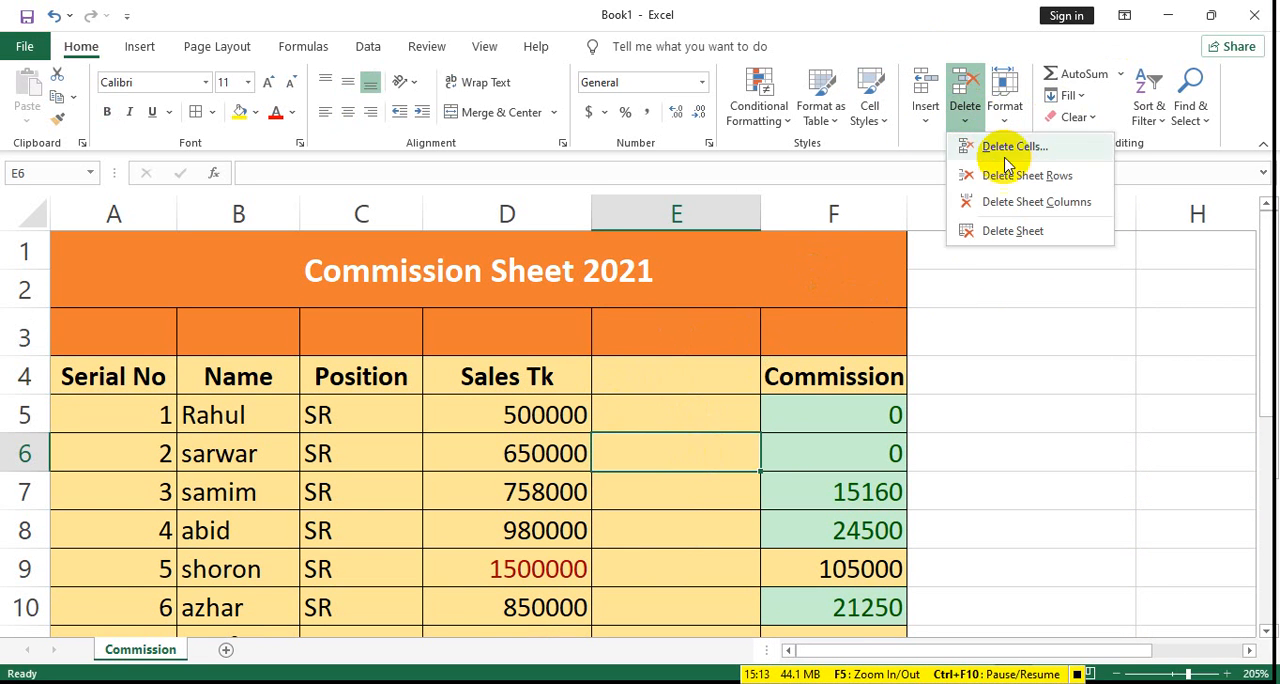
pyautogui.click(1025, 201)
pyautogui.click(666, 322)
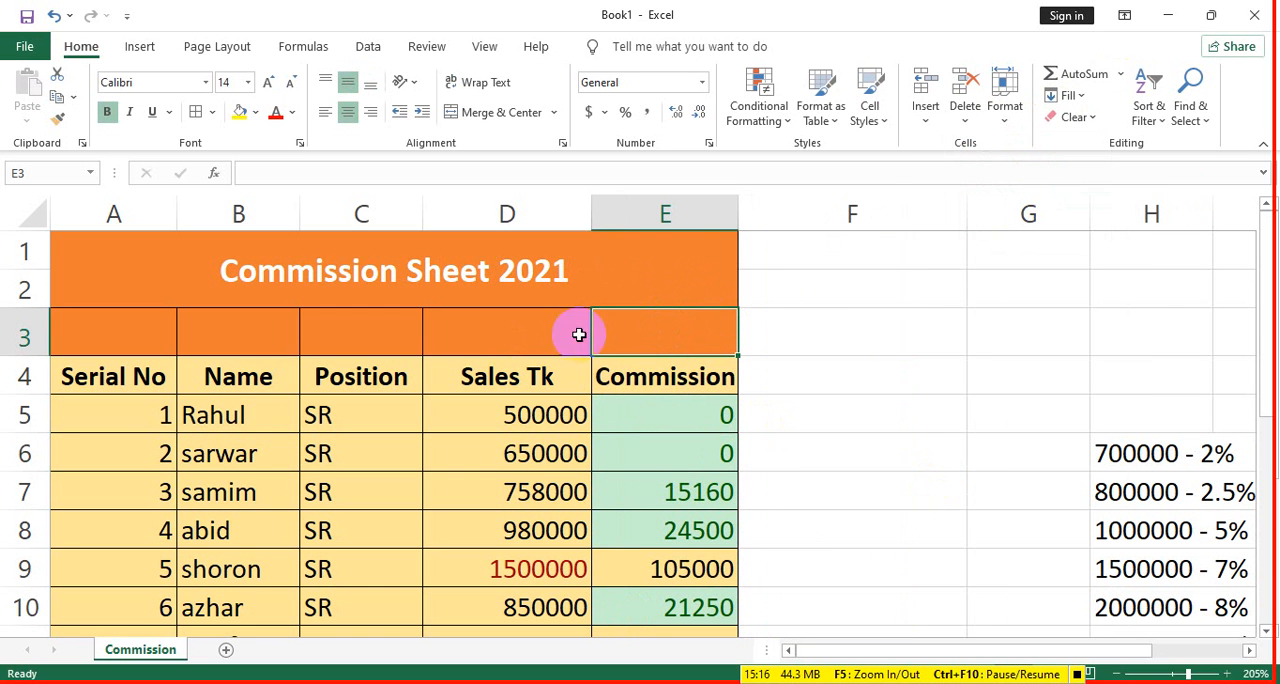
pyautogui.click(968, 108)
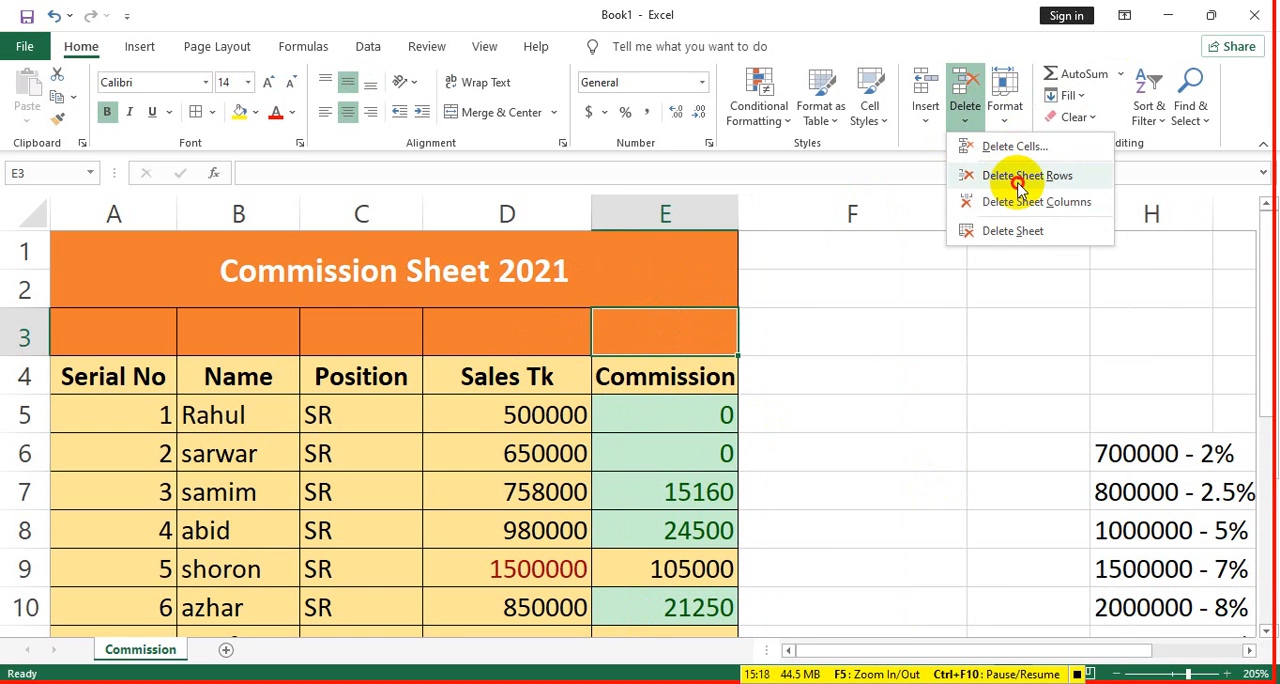
pyautogui.click(1018, 180)
pyautogui.click(965, 110)
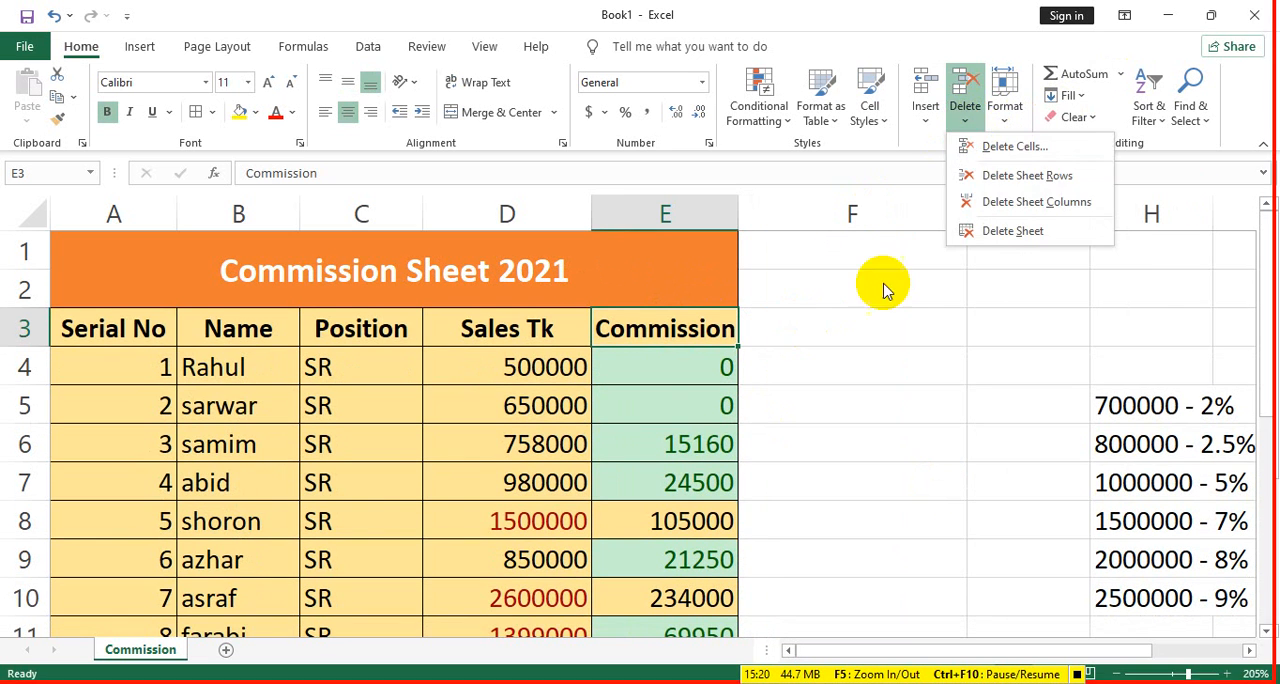
pyautogui.click(668, 364)
# - Insert a blank cell at D4 with the existing cells shifted right, and undo the insertion
pyautogui.click(537, 372)
pyautogui.click(925, 118)
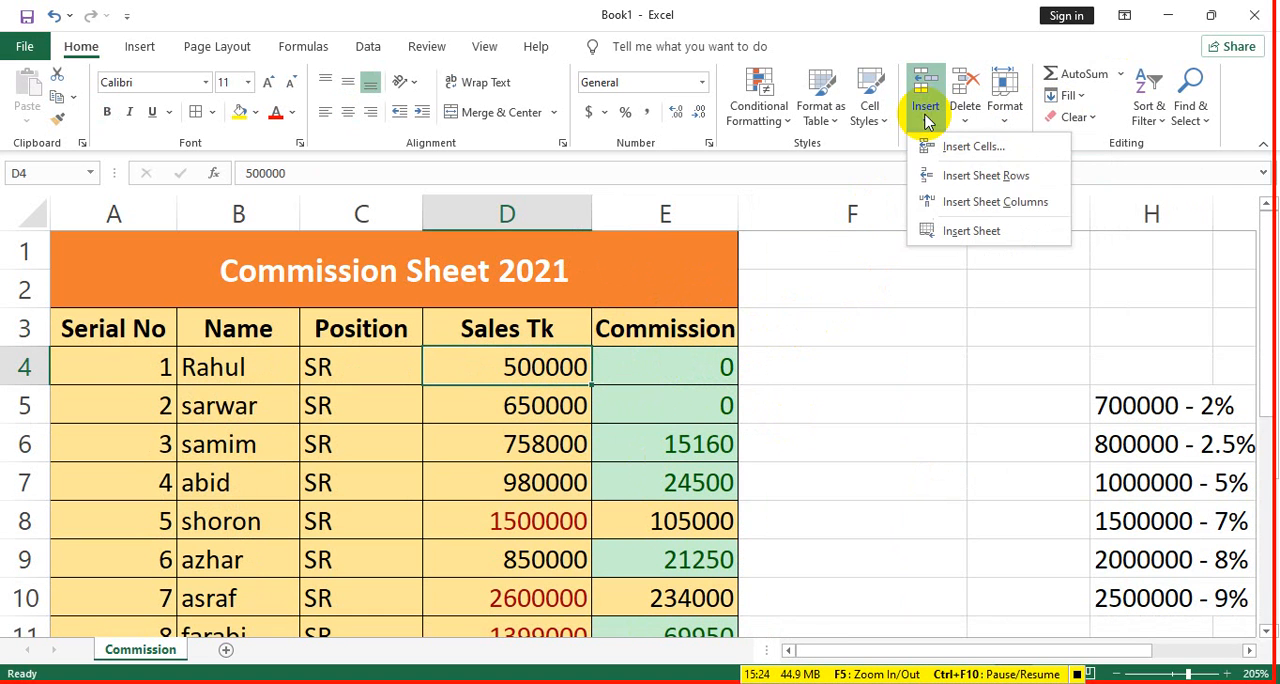
pyautogui.click(980, 150)
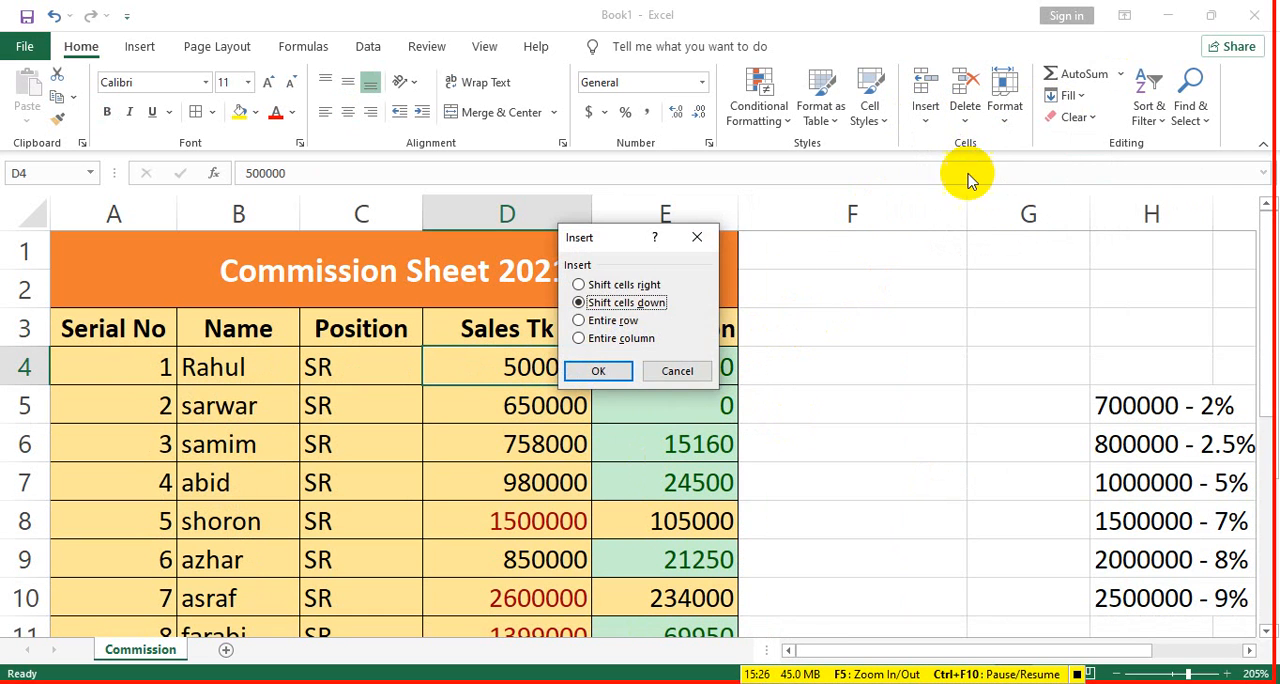
pyautogui.click(645, 284)
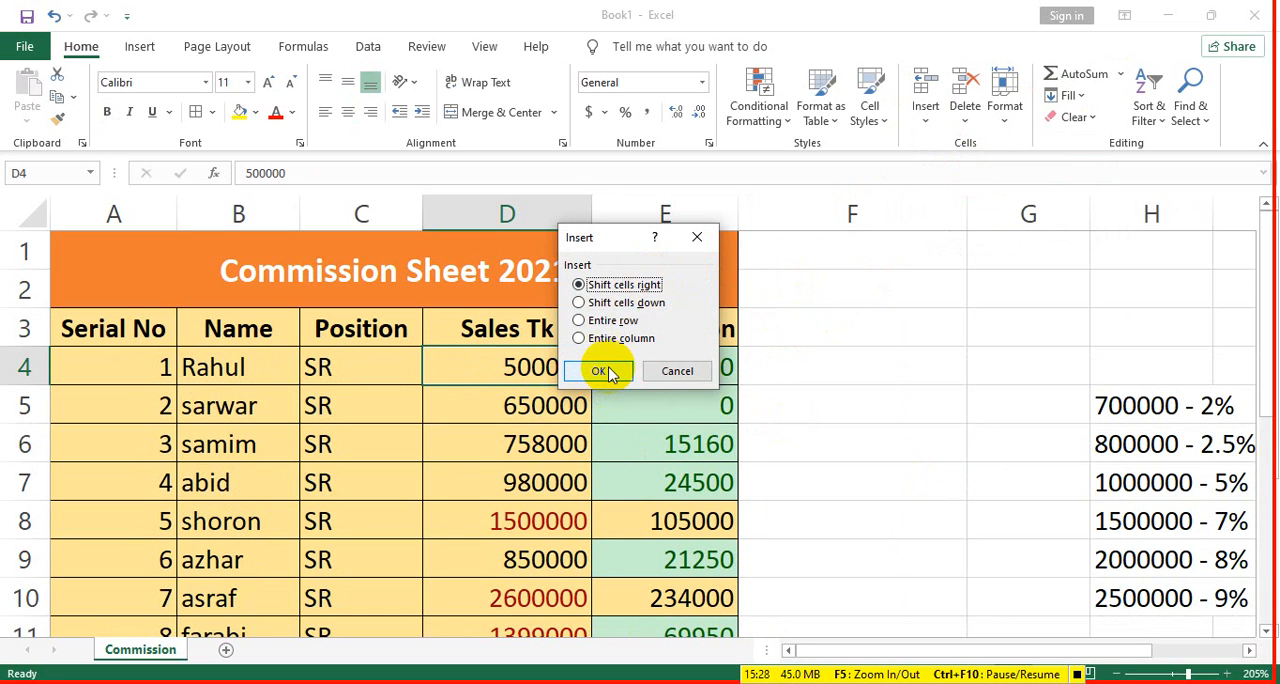
pyautogui.click(600, 371)
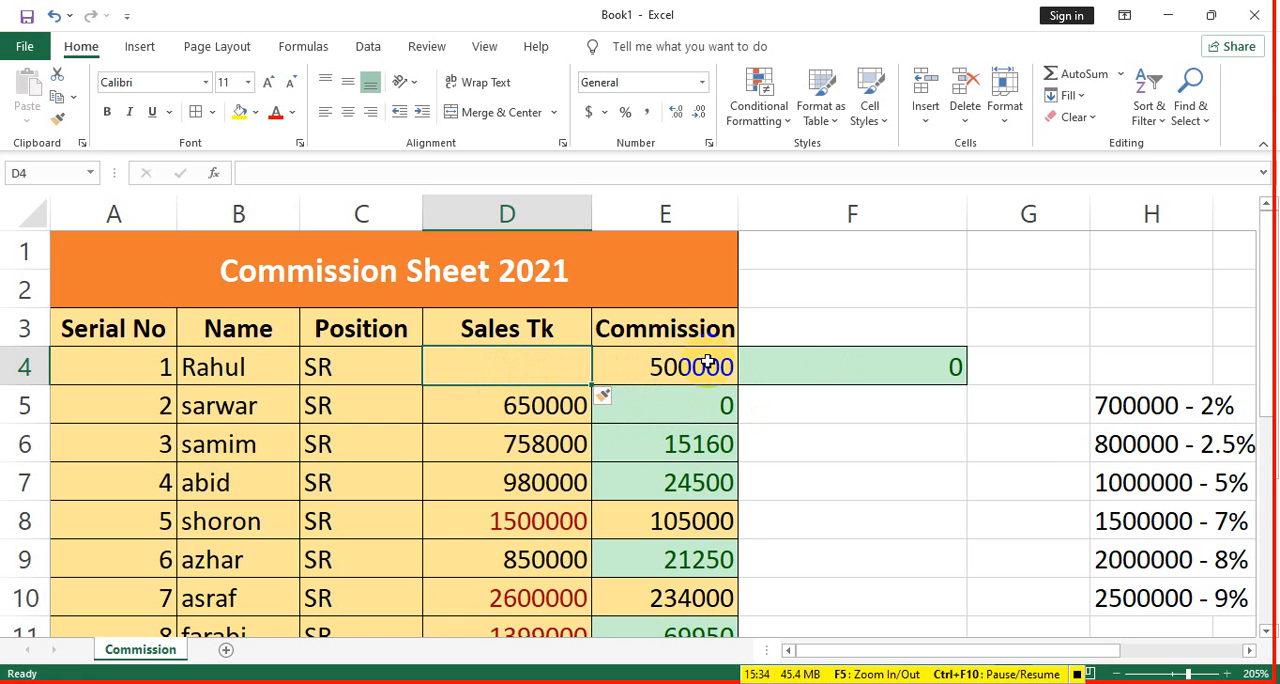
pyautogui.click(860, 408)
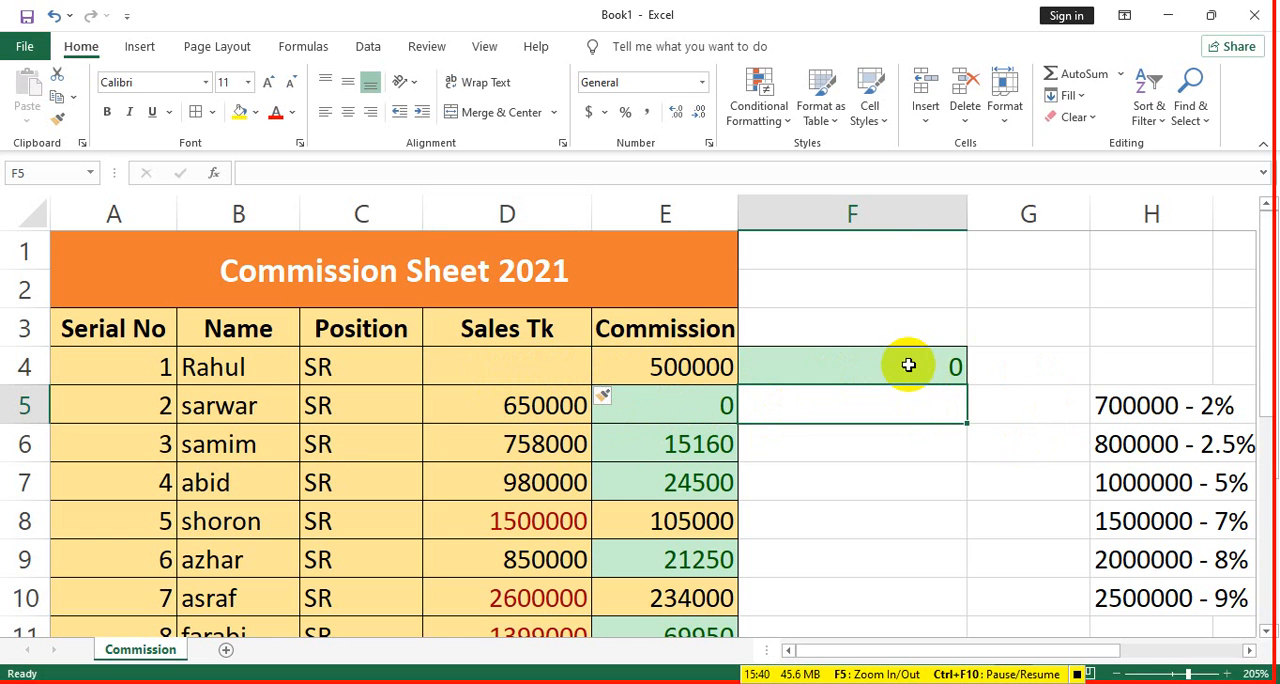
pyautogui.click(54, 15)
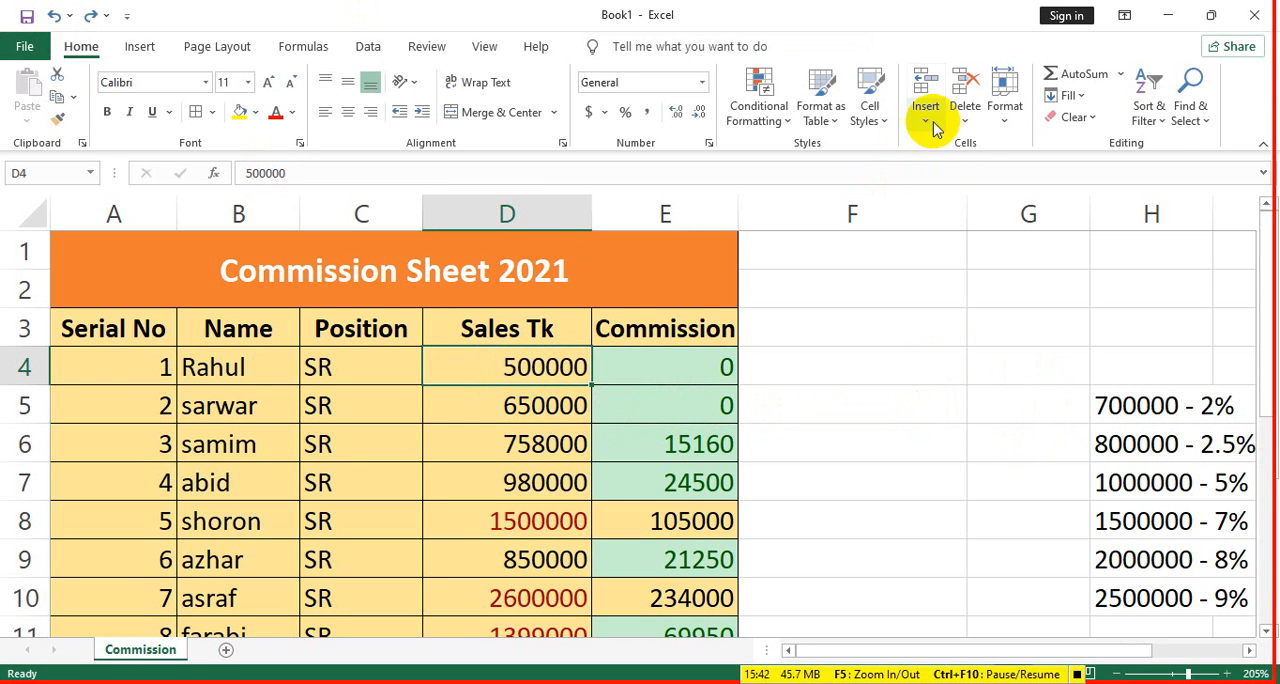
# - Increase the height of header row 3 by hand and undo the change
pyautogui.click(1003, 118)
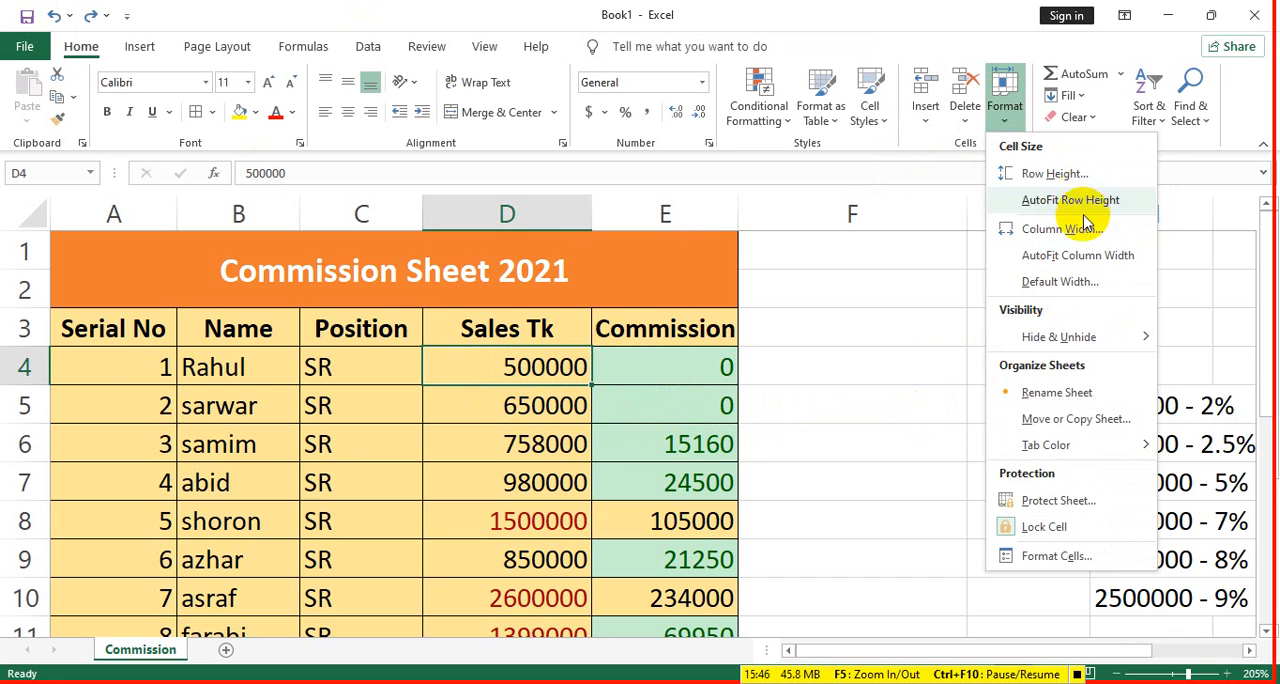
pyautogui.click(478, 340)
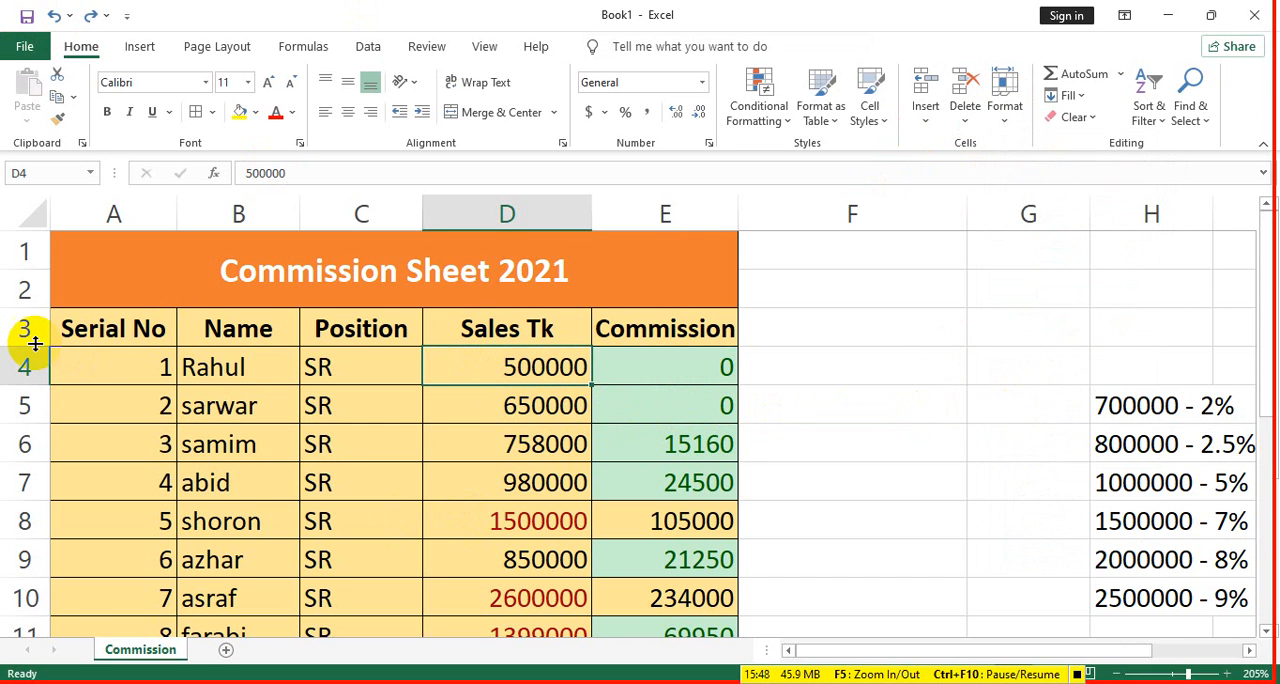
pyautogui.moveTo(22, 367)
pyautogui.mouseDown()
pyautogui.moveTo(29, 346)
pyautogui.moveTo(38, 370)
pyautogui.mouseUp()
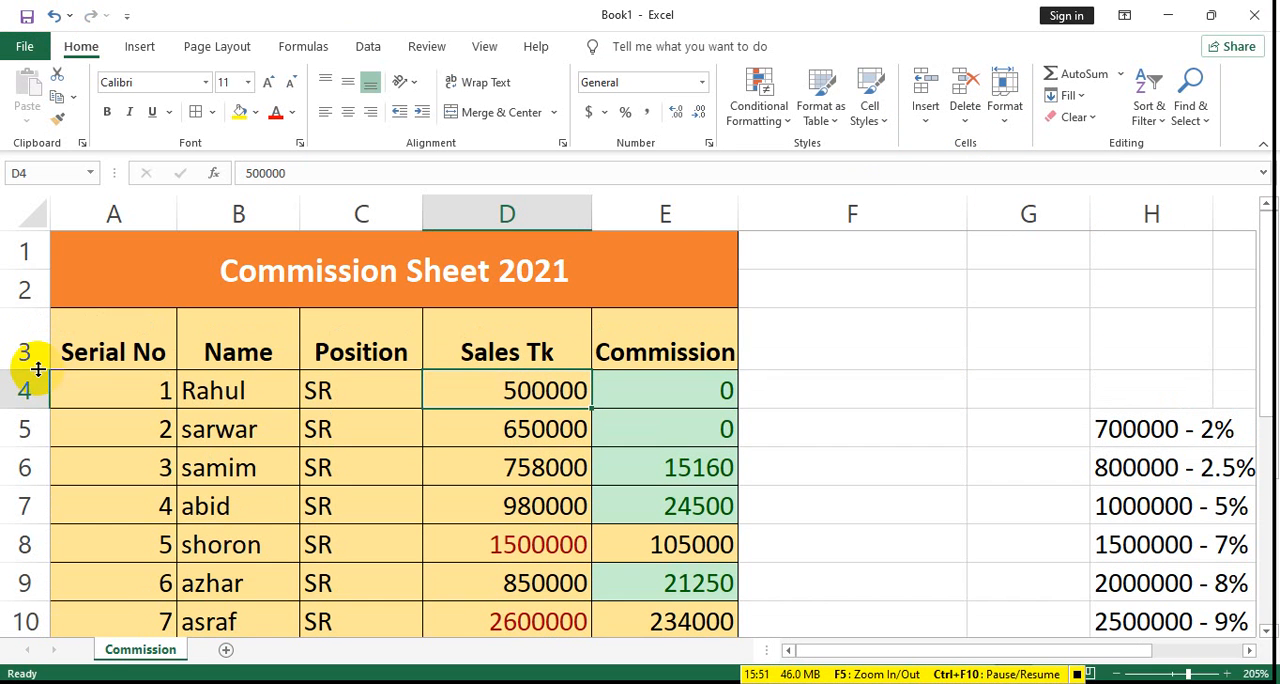
pyautogui.click(54, 15)
# - Set the row height of the table's header row, A3 to E3, to 30
pyautogui.moveTo(594, 325); pyautogui.dragTo(123, 329)
pyautogui.click(1008, 112)
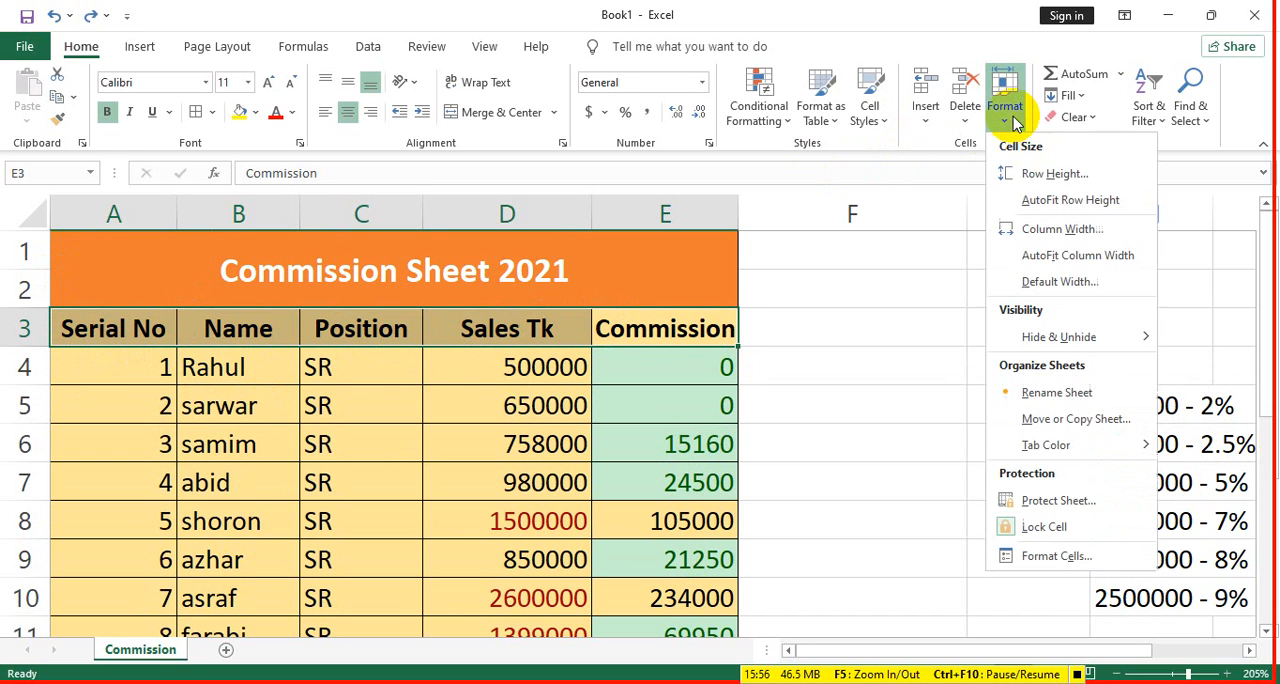
pyautogui.click(1034, 170)
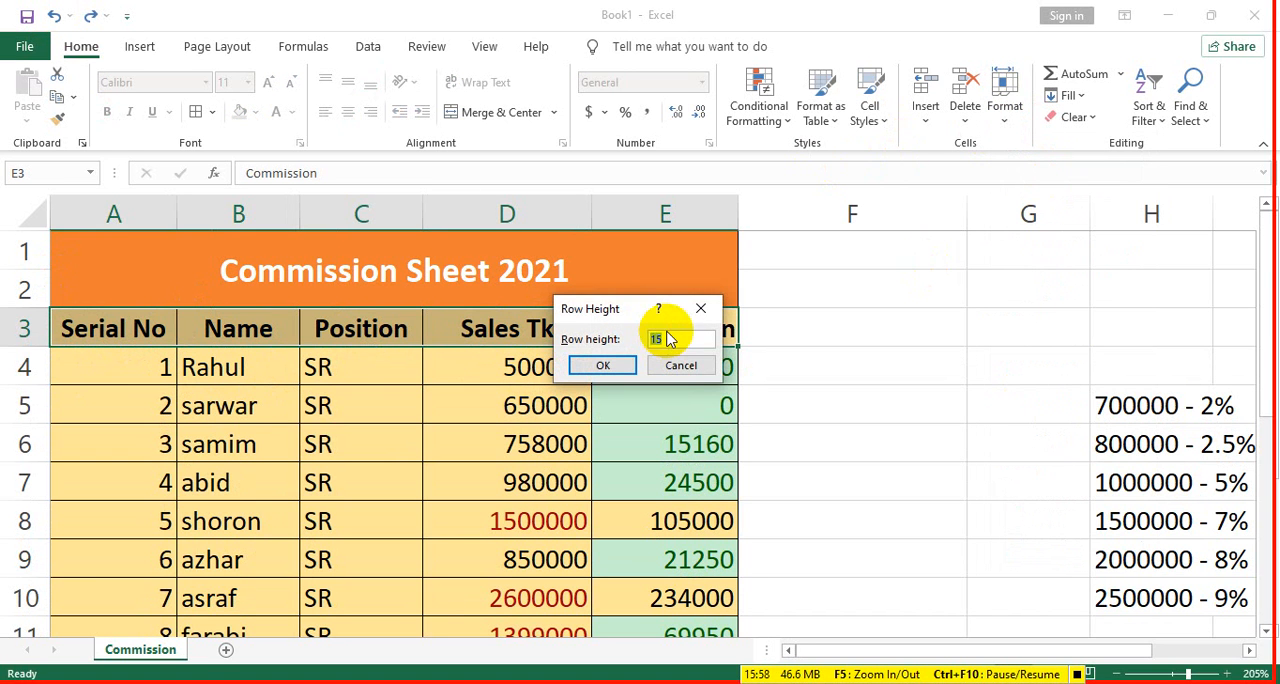
pyautogui.write('5')
pyautogui.press('BackSpace')
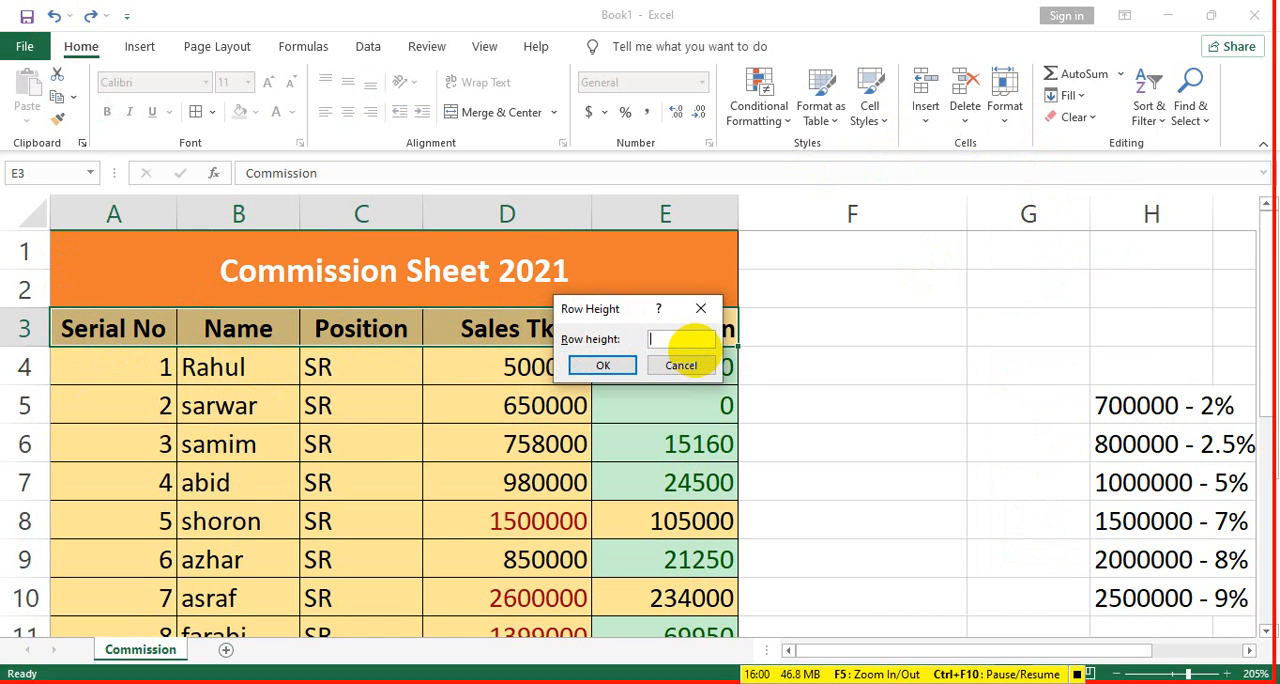
pyautogui.write('30')
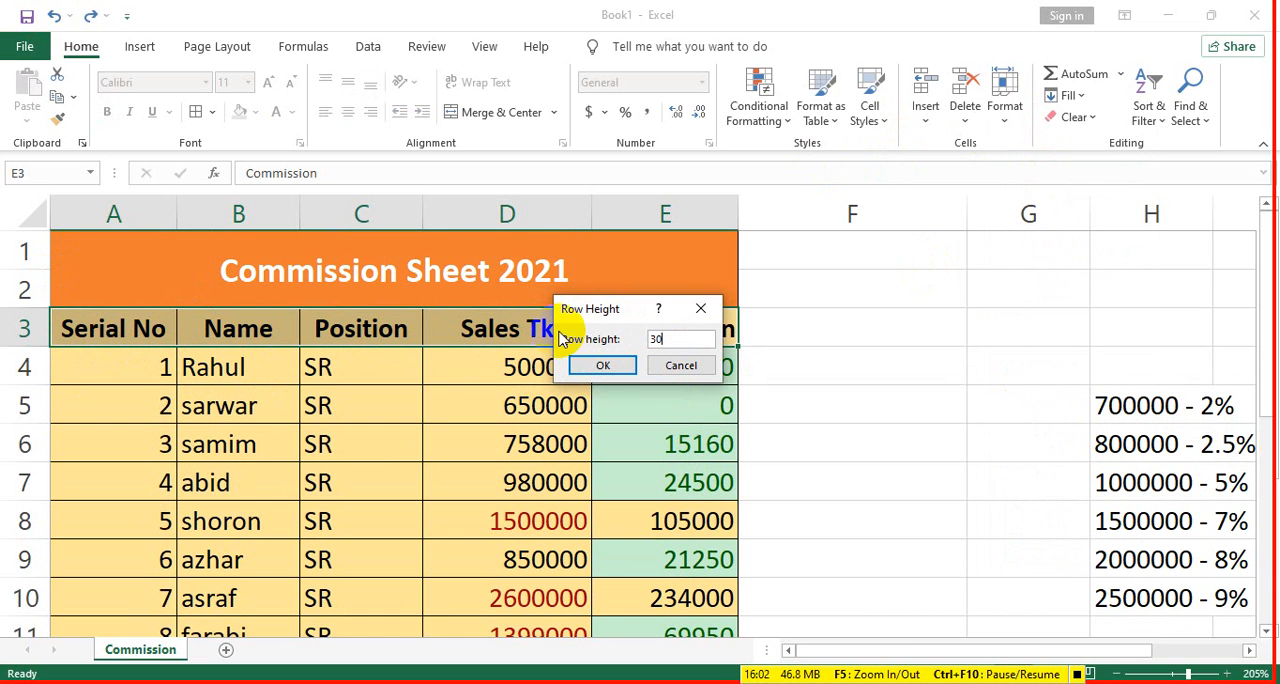
pyautogui.click(604, 366)
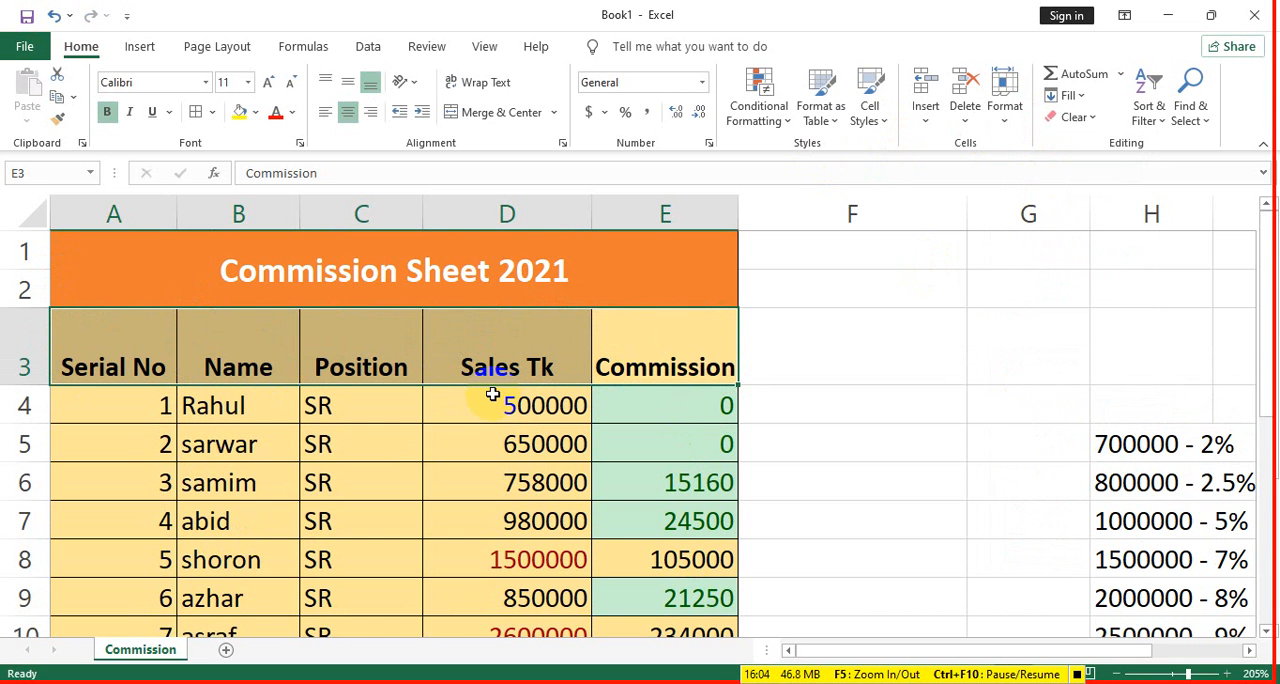
# - Reduce the height of header row 3 by hand and undo the last two row height changes
pyautogui.moveTo(20, 386); pyautogui.dragTo(20, 350)
pyautogui.click(52, 14)
pyautogui.click(52, 14)
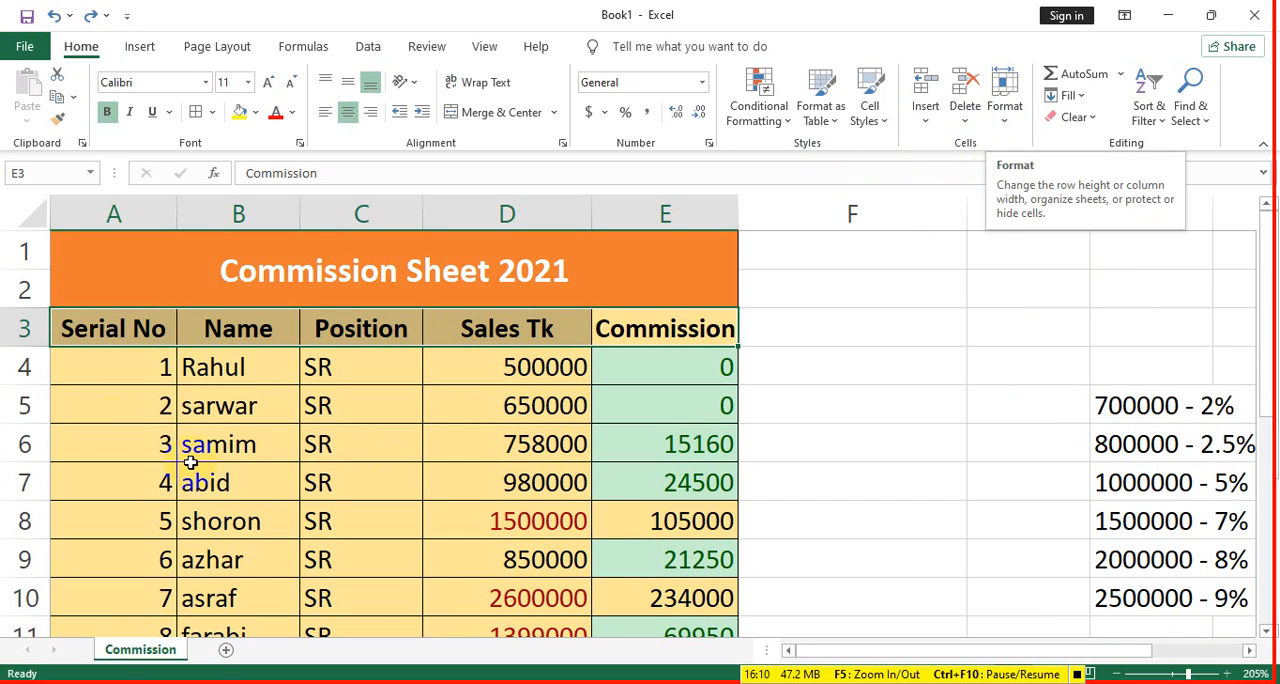
# - Make header row 3 taller by hand and fit it back with AutoFit Row Height, two times over
pyautogui.moveTo(22, 348); pyautogui.dragTo(22, 371)
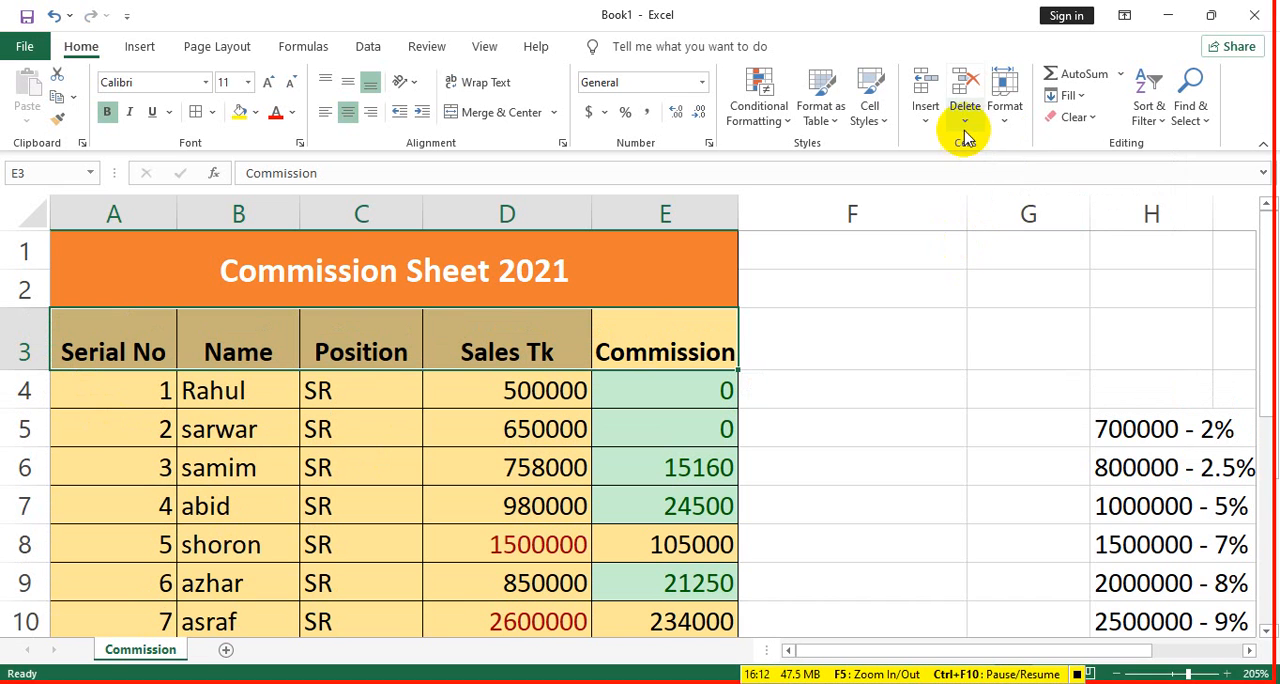
pyautogui.click(993, 120)
pyautogui.click(1062, 202)
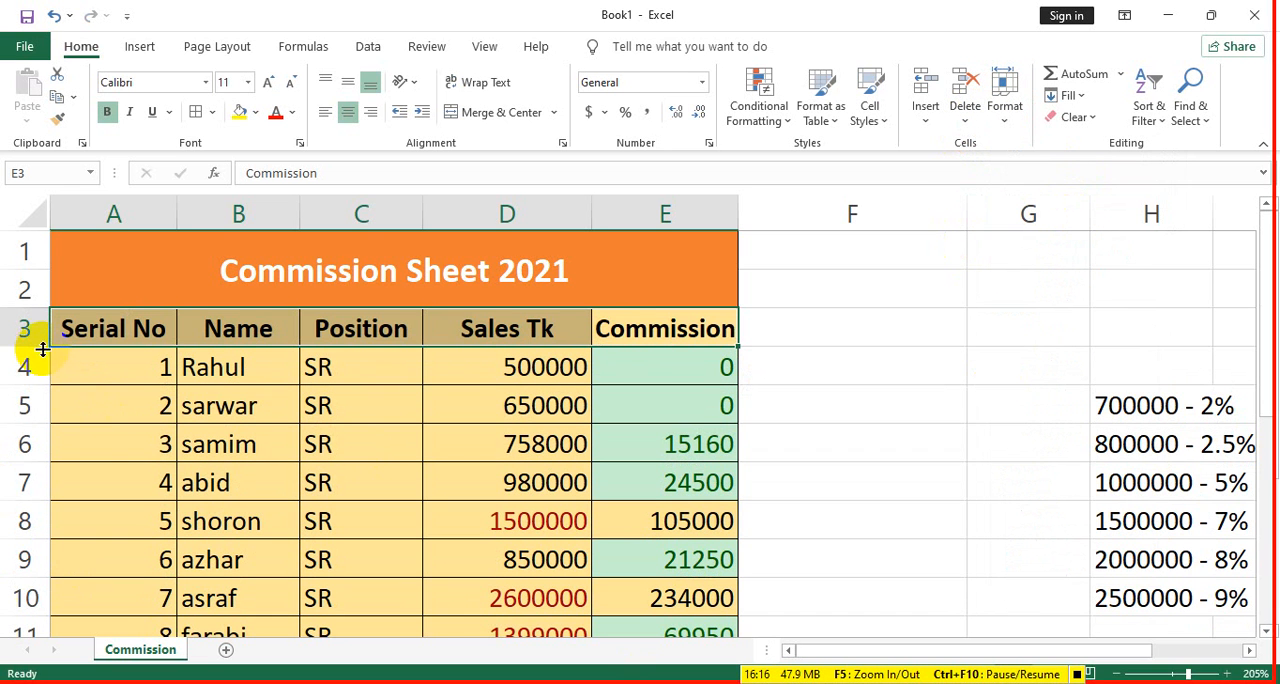
pyautogui.moveTo(42, 349); pyautogui.dragTo(57, 565)
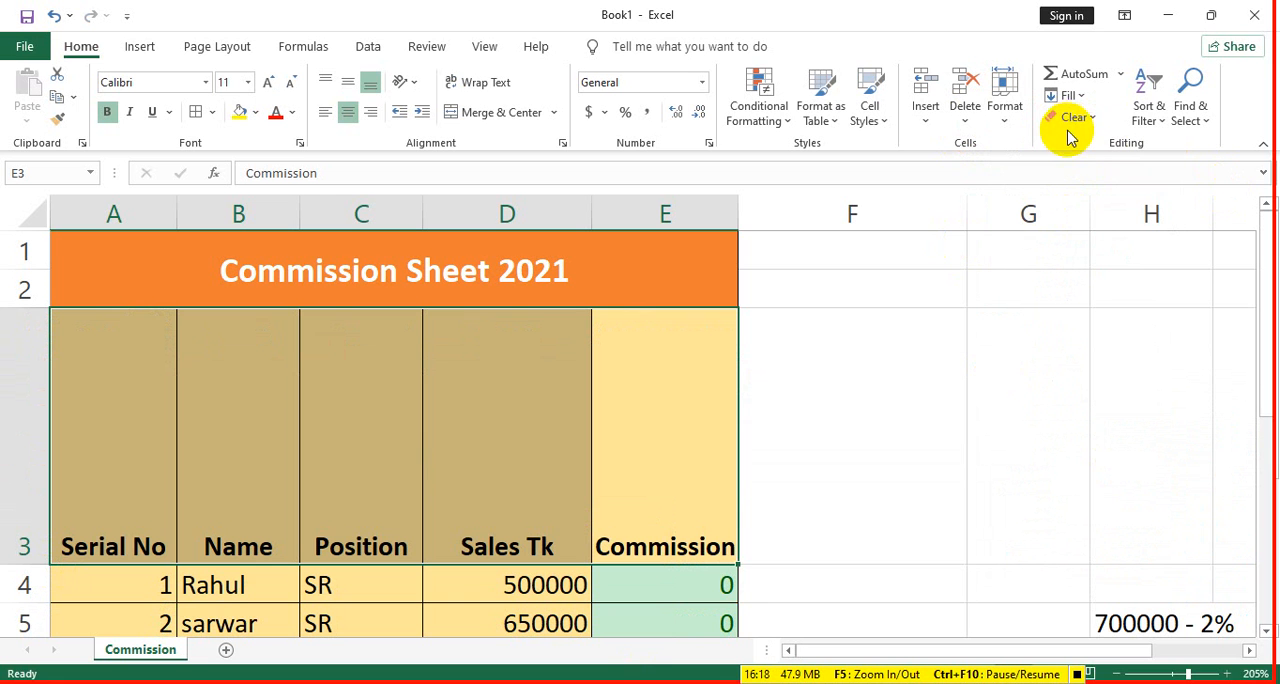
pyautogui.click(1004, 112)
pyautogui.click(1057, 200)
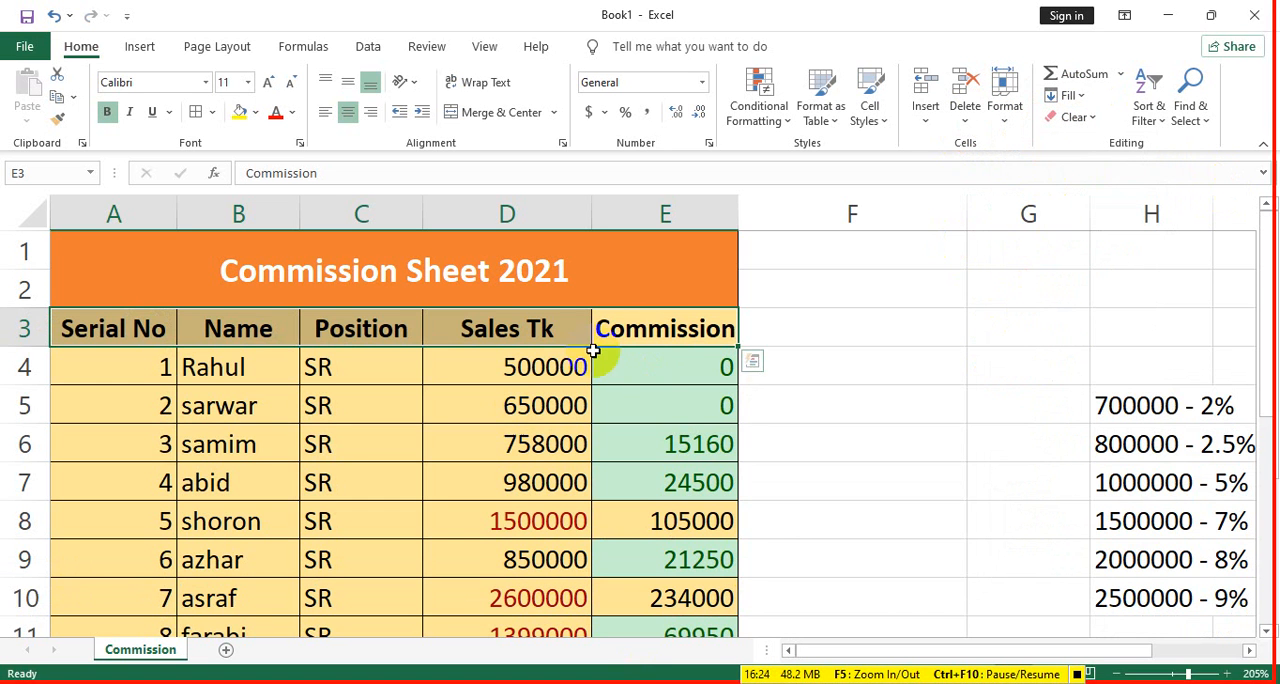
# - Widen the Commission column by hand in two stages and fit it to its header with AutoFit Column Width
pyautogui.click(645, 328)
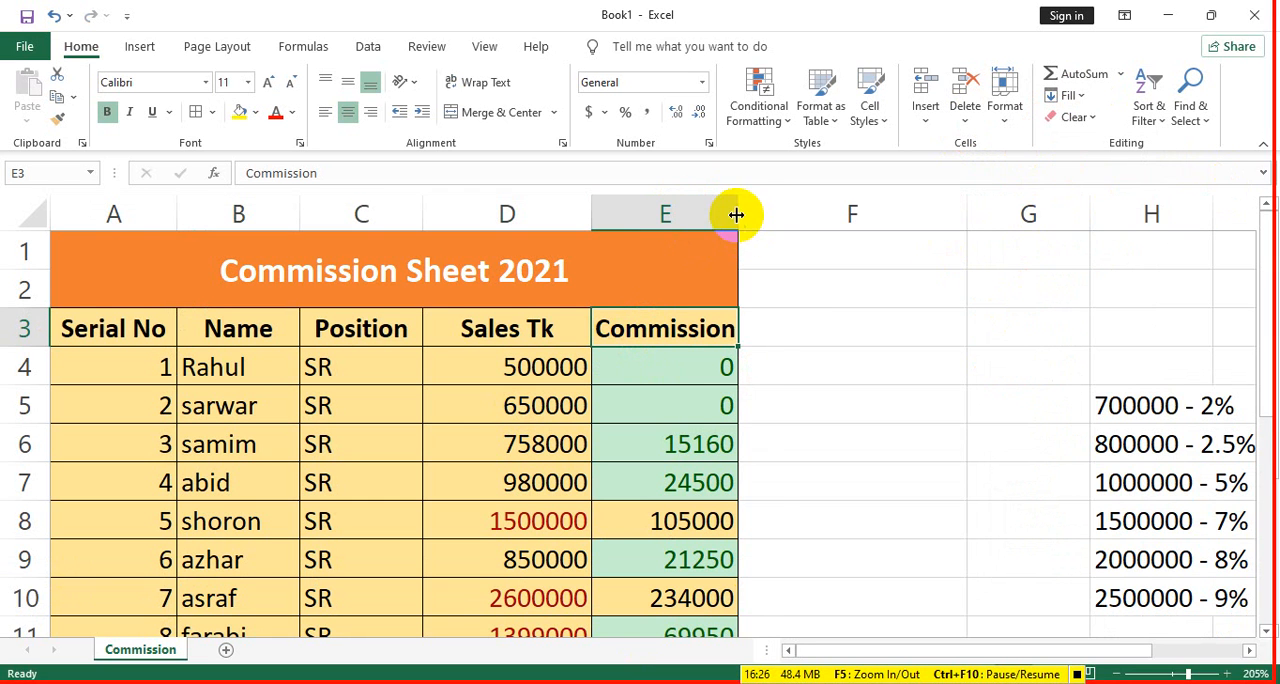
pyautogui.moveTo(737, 214); pyautogui.dragTo(781, 244)
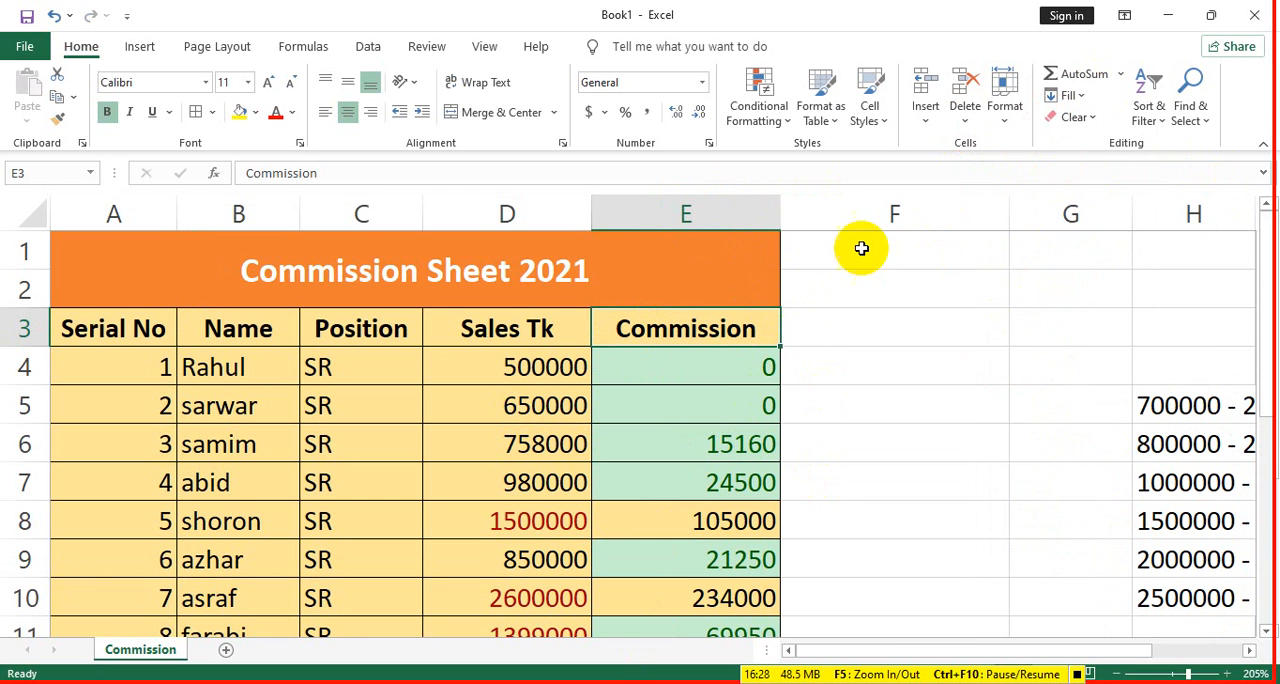
pyautogui.moveTo(781, 213); pyautogui.dragTo(819, 240)
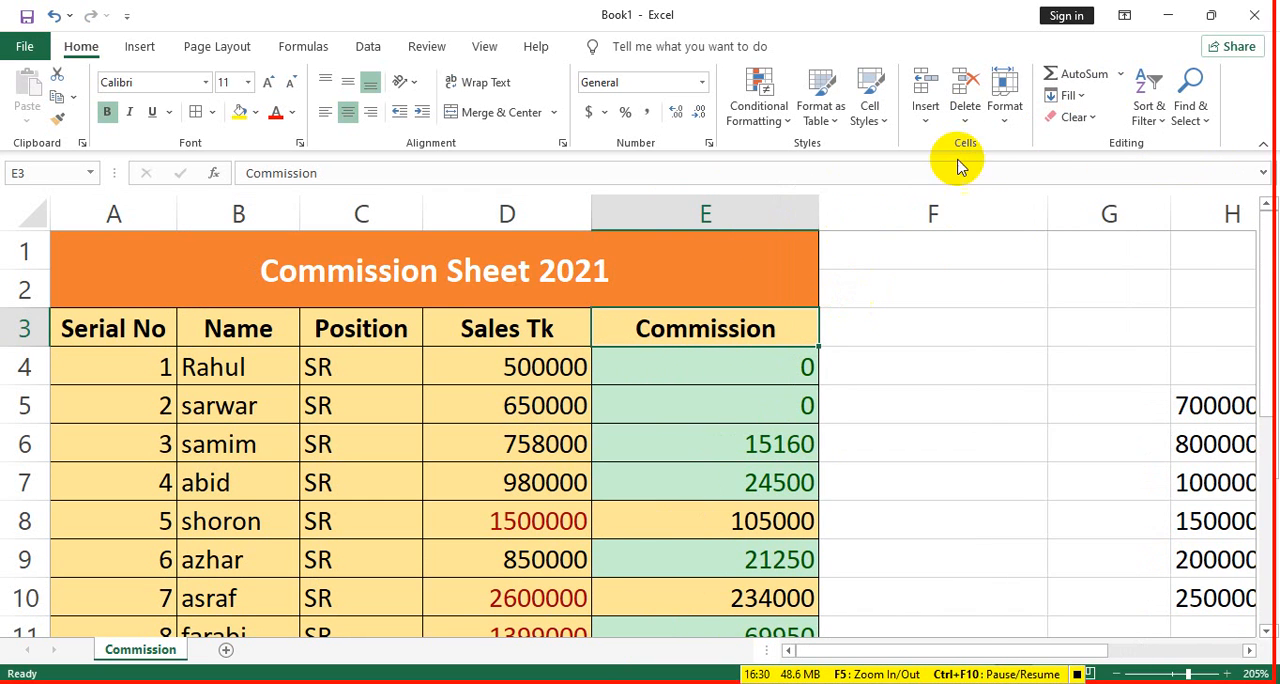
pyautogui.click(1010, 112)
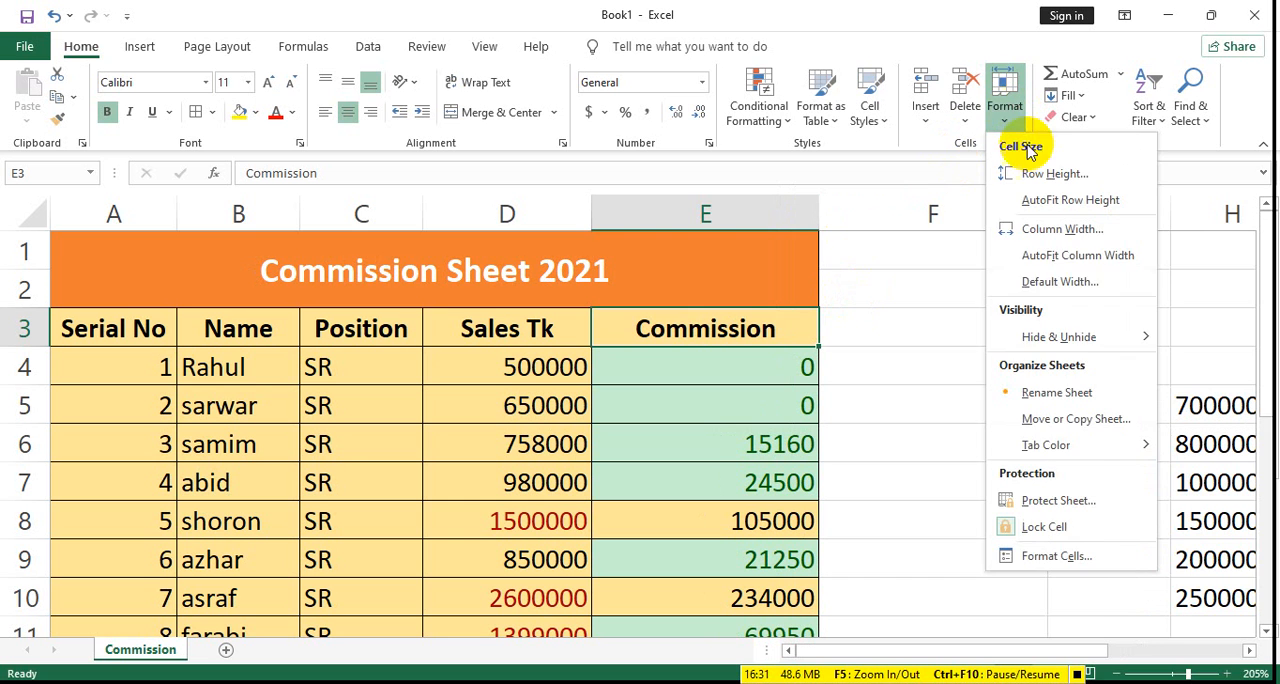
pyautogui.click(1070, 257)
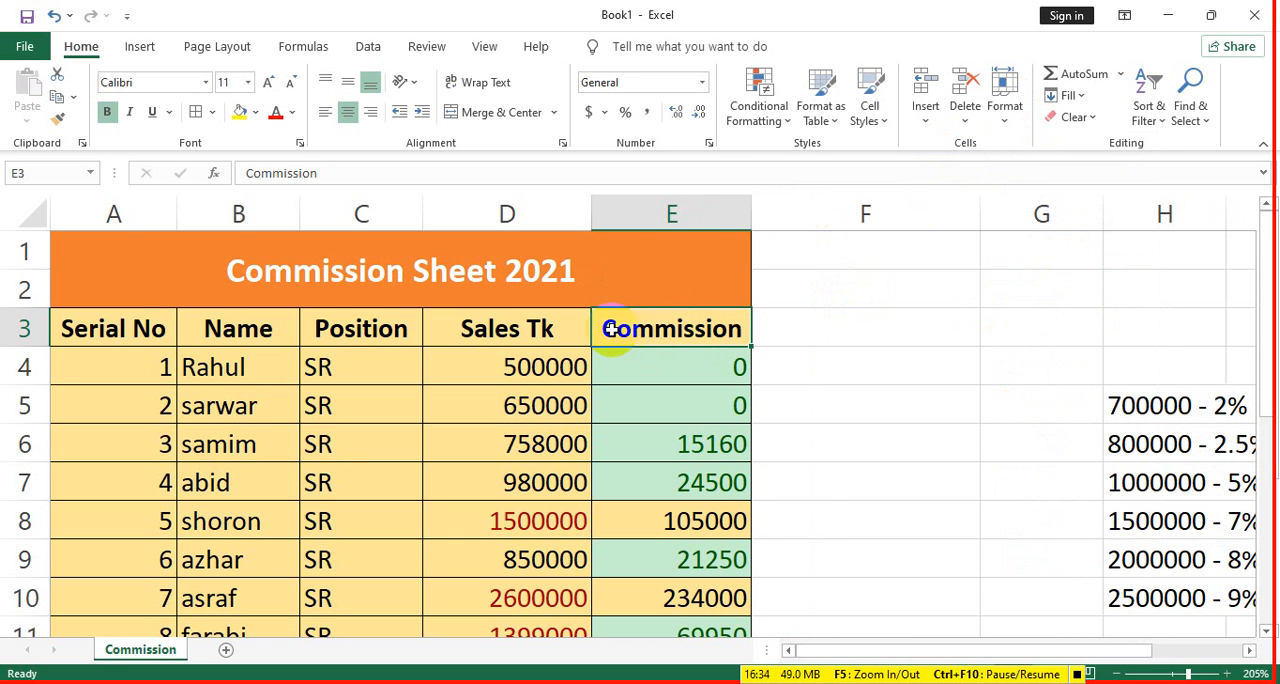
# - Set the width of the Commission column to 15
pyautogui.click(1003, 115)
pyautogui.click(1065, 229)
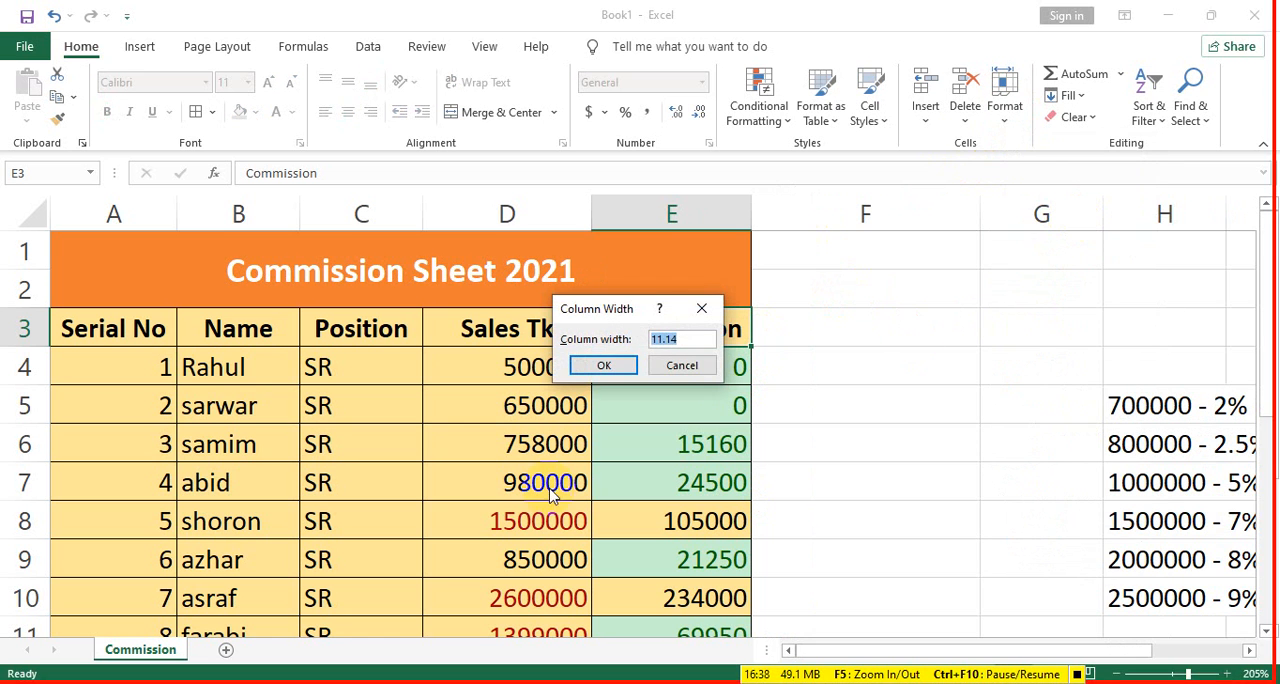
pyautogui.write('15')
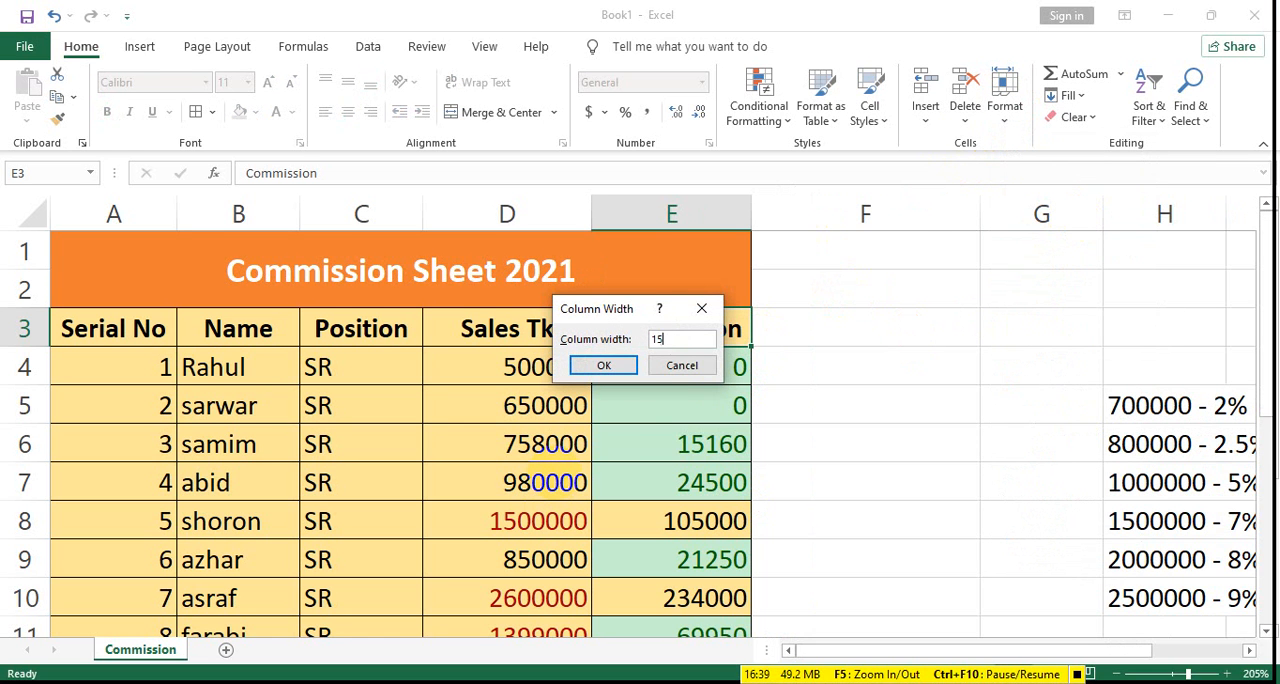
pyautogui.click(624, 369)
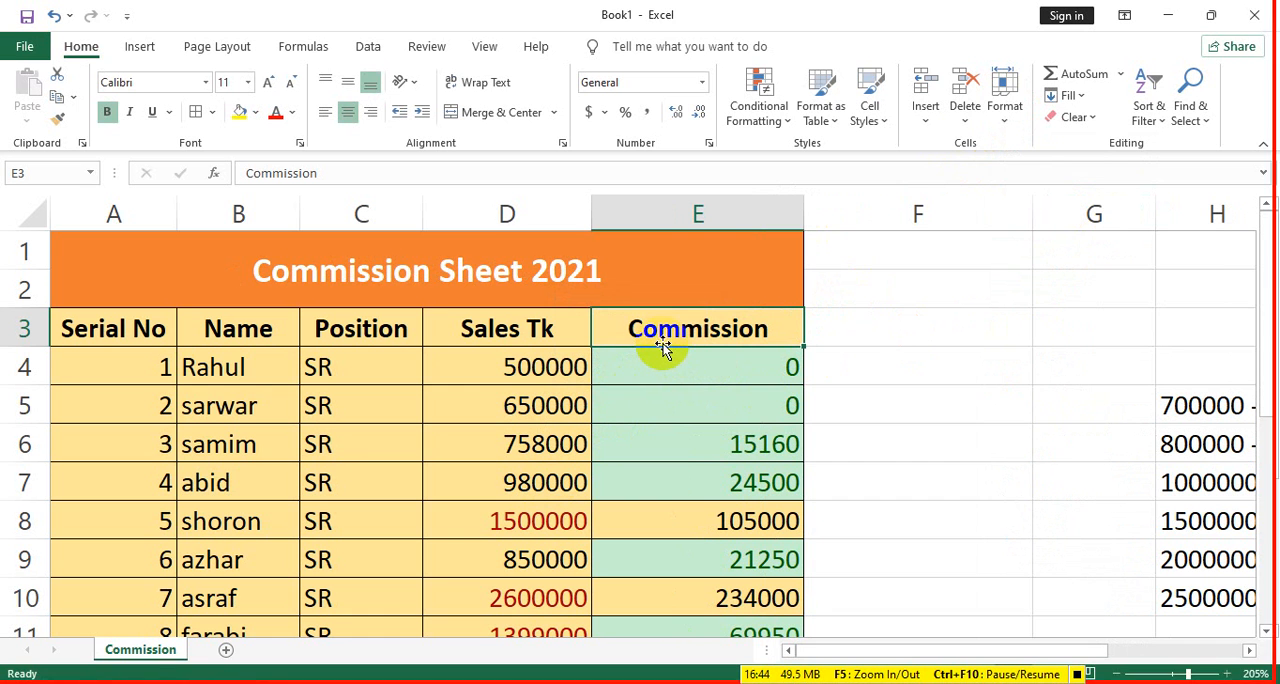
# - Accept the standard column width of 8.43 for the sheet and AutoFit the Commission column to its header cell
pyautogui.click(1005, 105)
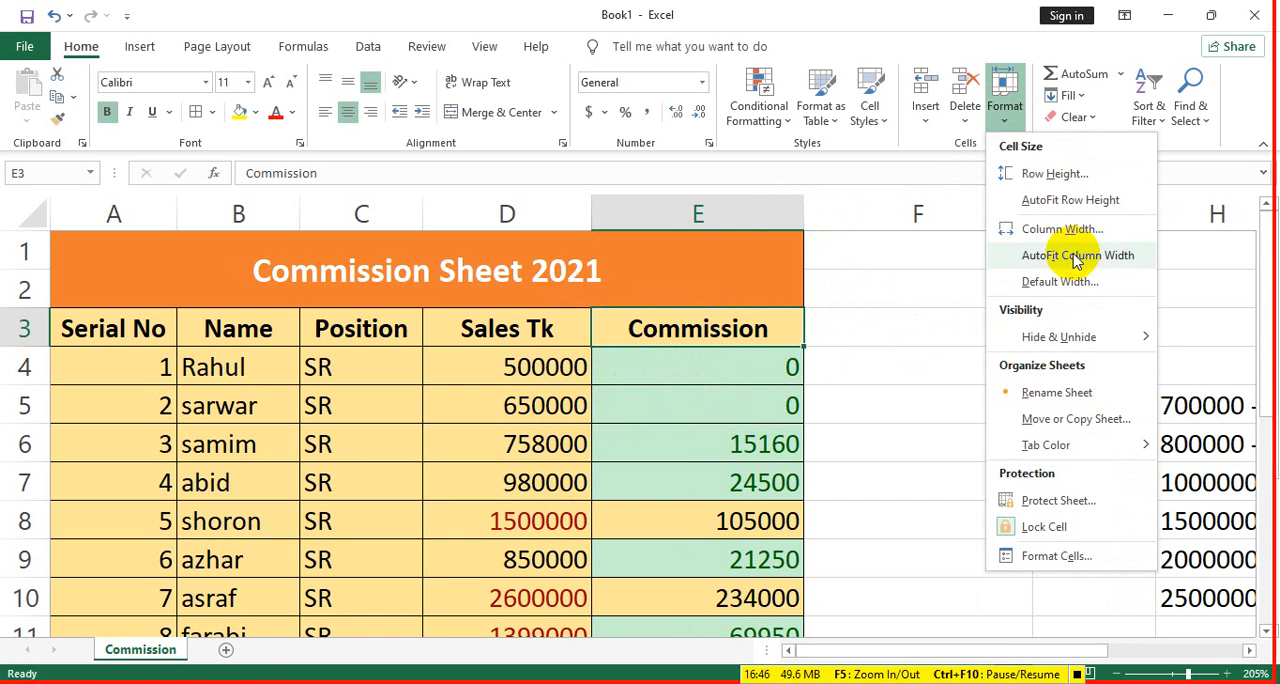
pyautogui.click(1060, 282)
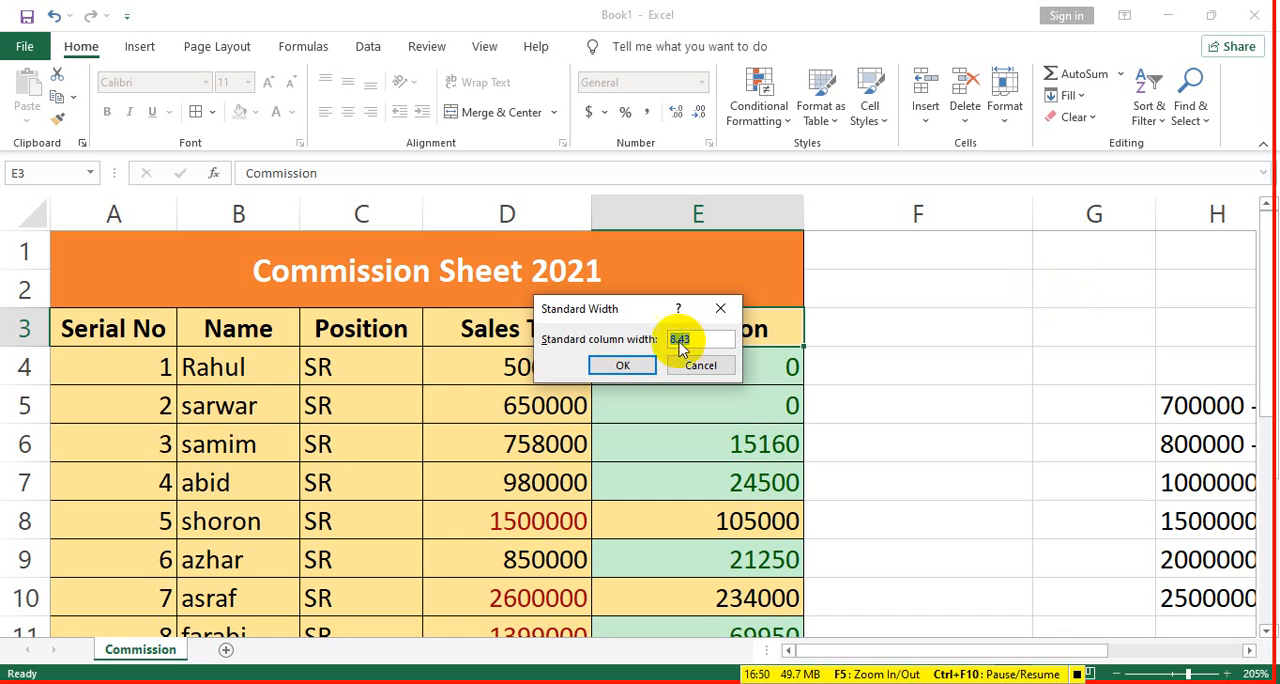
pyautogui.click(623, 365)
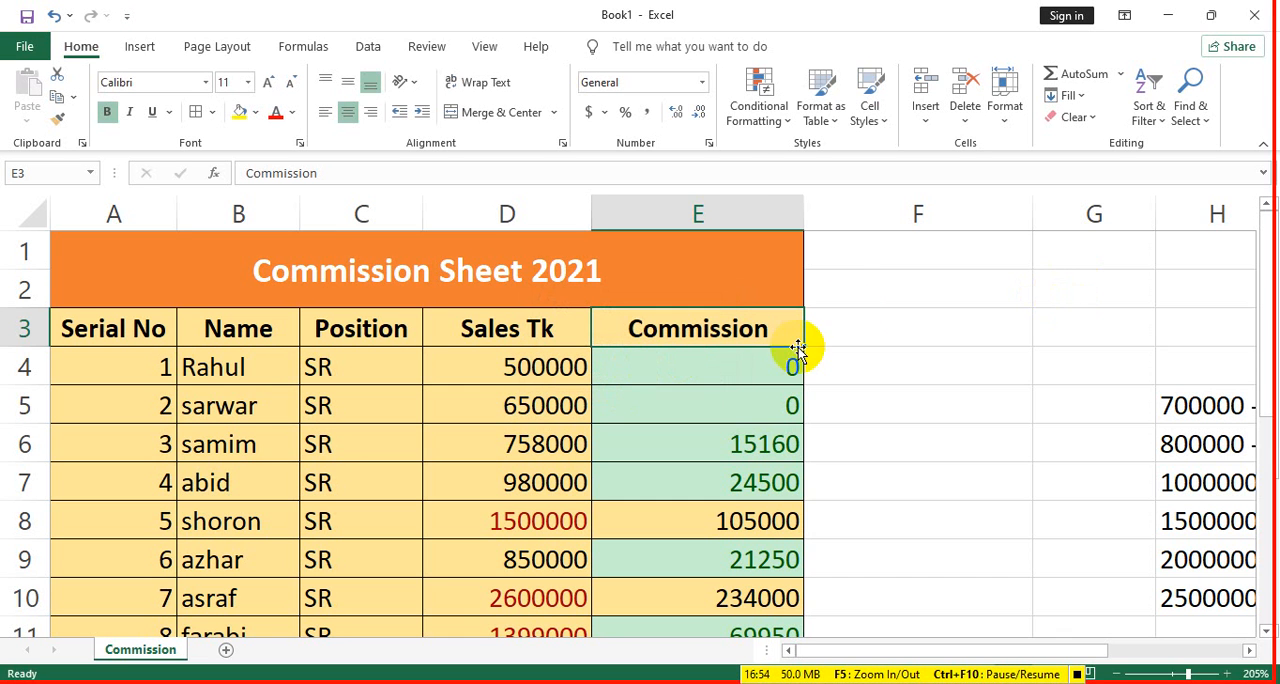
pyautogui.click(1004, 118)
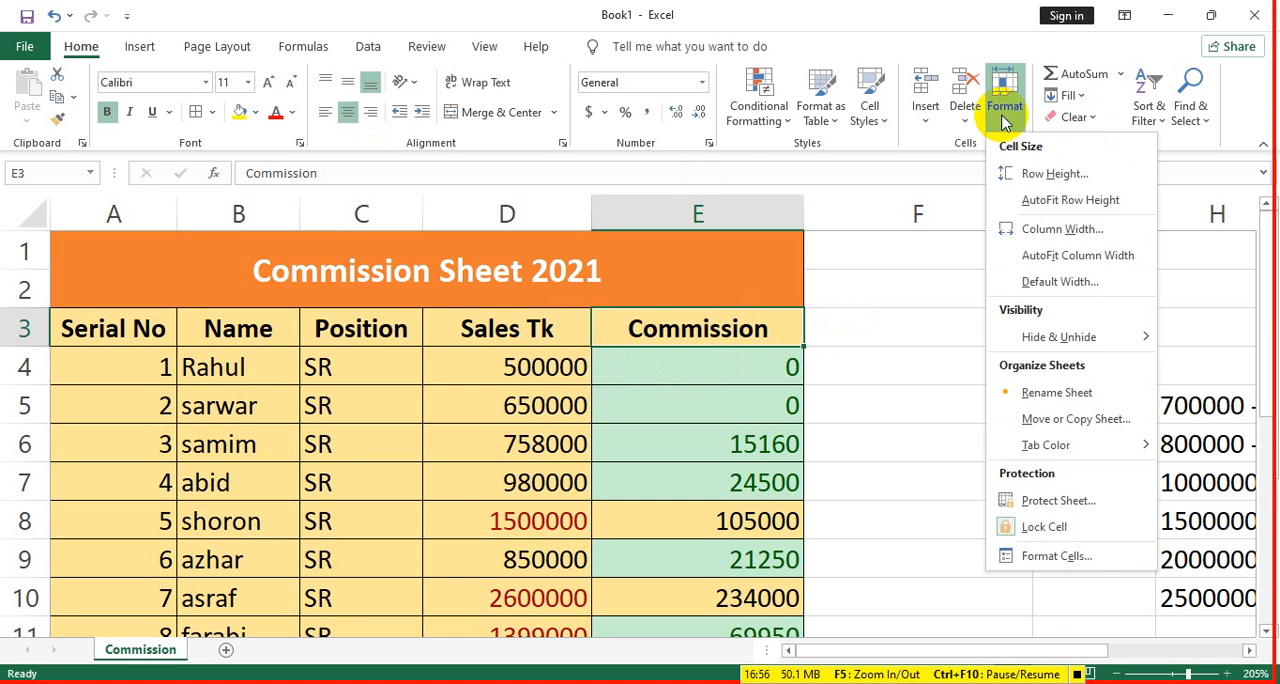
pyautogui.click(1062, 263)
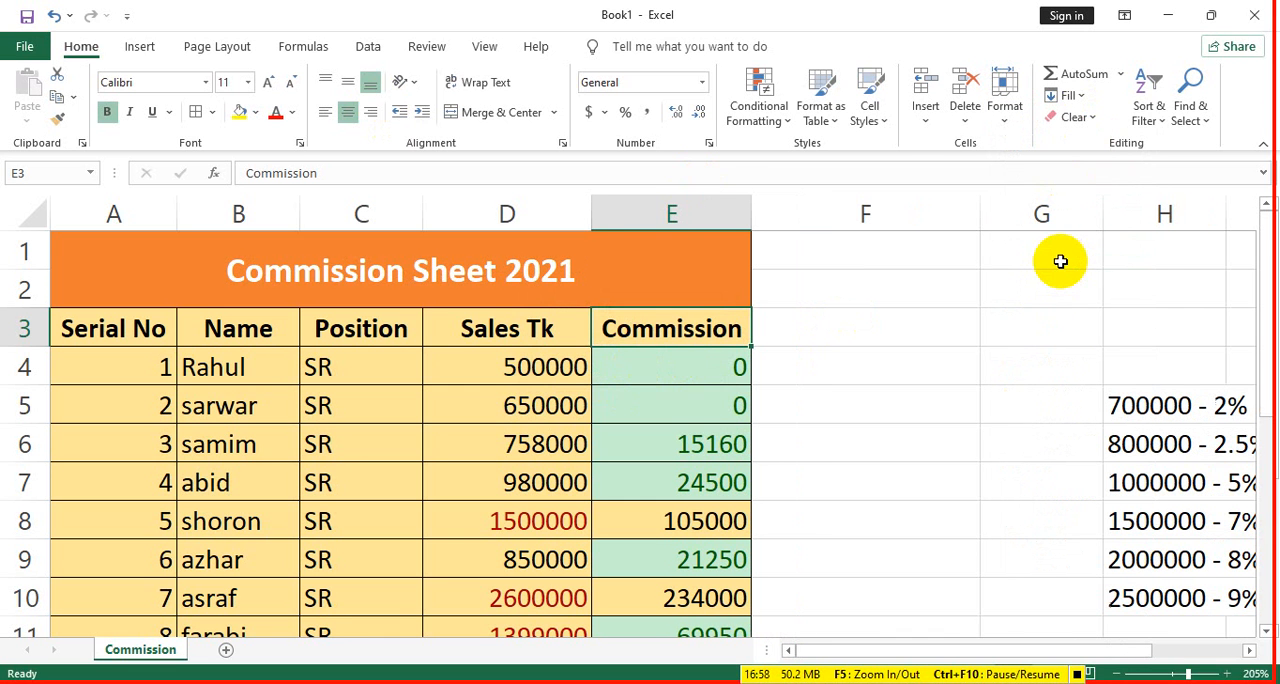
# - Total the Sales Tk values D4:D13 in cell D14 with AutoSum, and clear that total again
pyautogui.click(1118, 84)
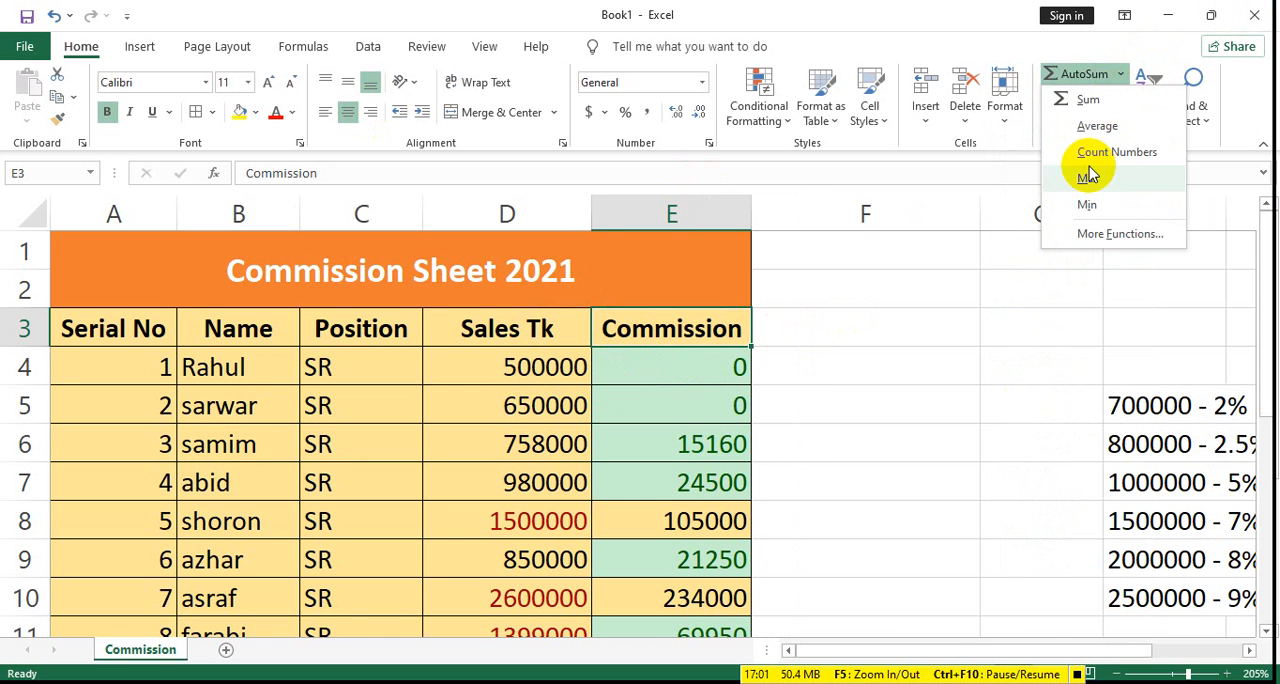
pyautogui.click(808, 374)
pyautogui.click(808, 374)
pyautogui.scroll(-2, 478, 416)
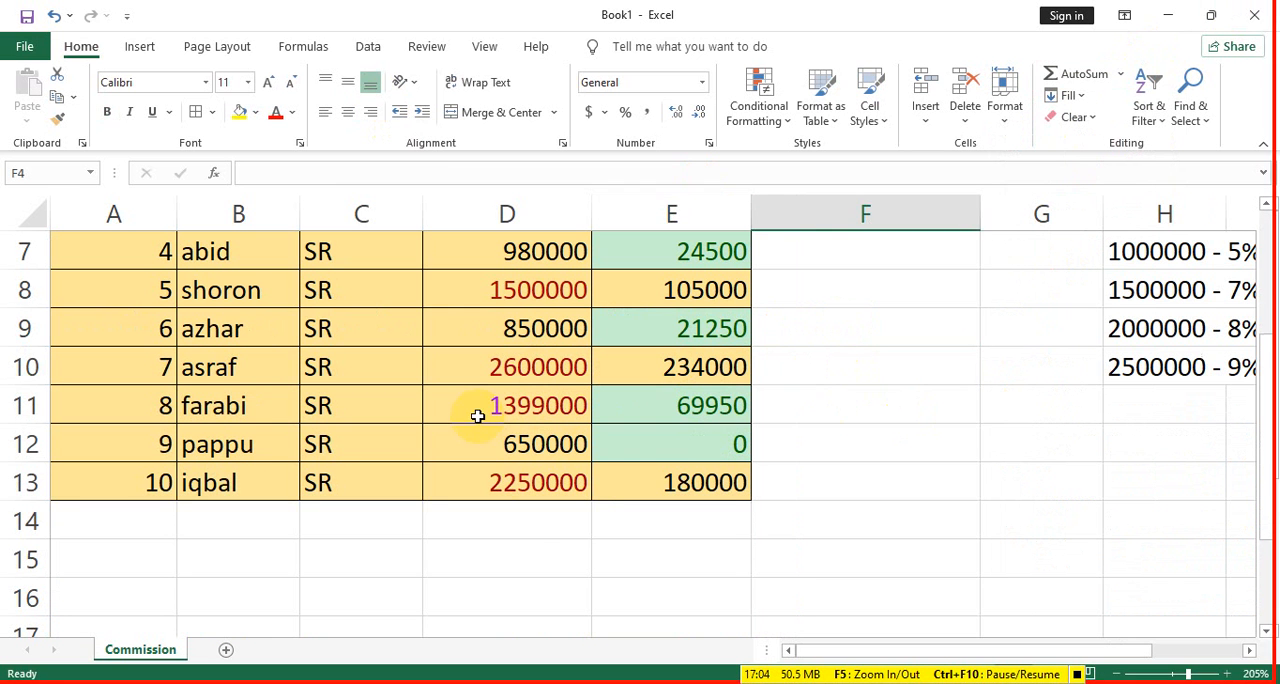
pyautogui.click(515, 520)
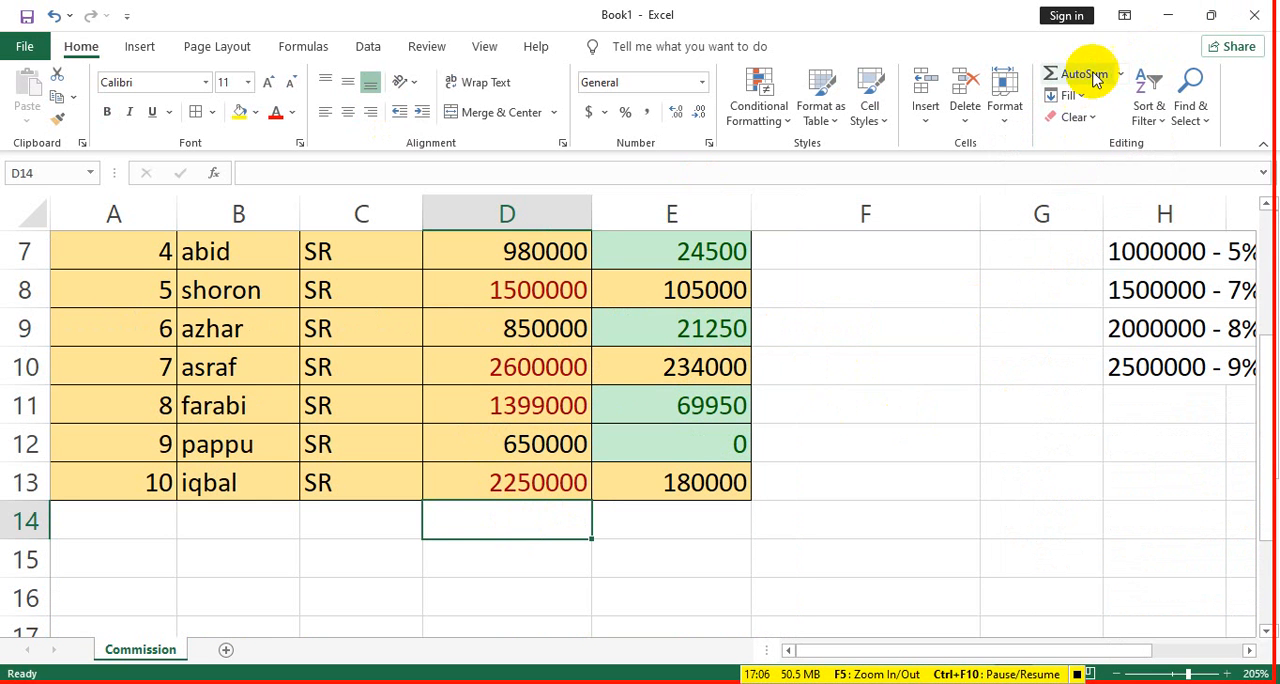
pyautogui.click(1115, 77)
pyautogui.scroll(2, 620, 470)
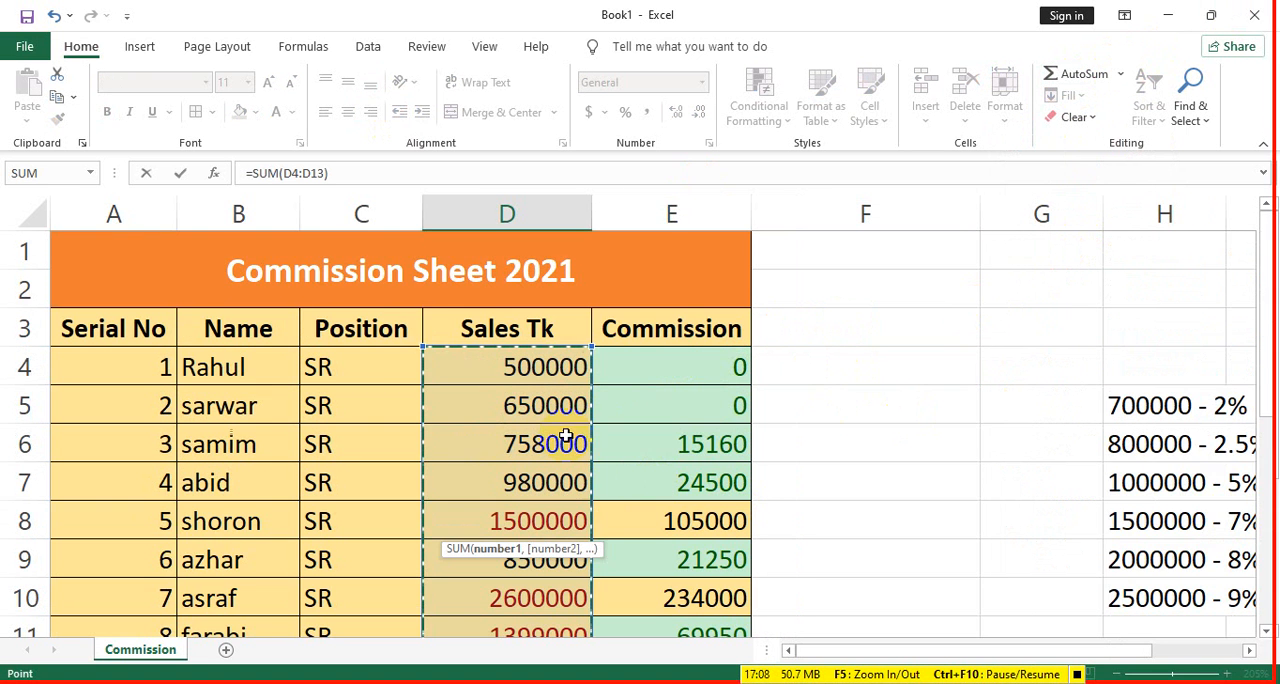
pyautogui.scroll(-3, 563, 632)
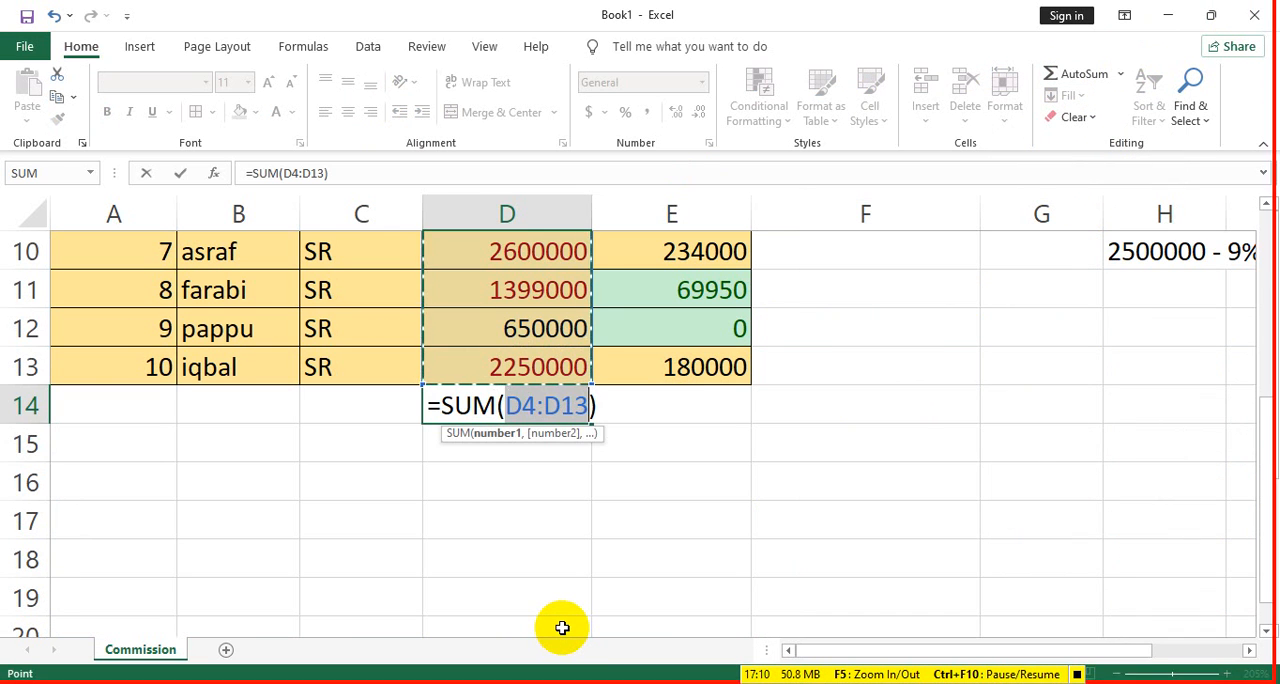
pyautogui.press('Return')
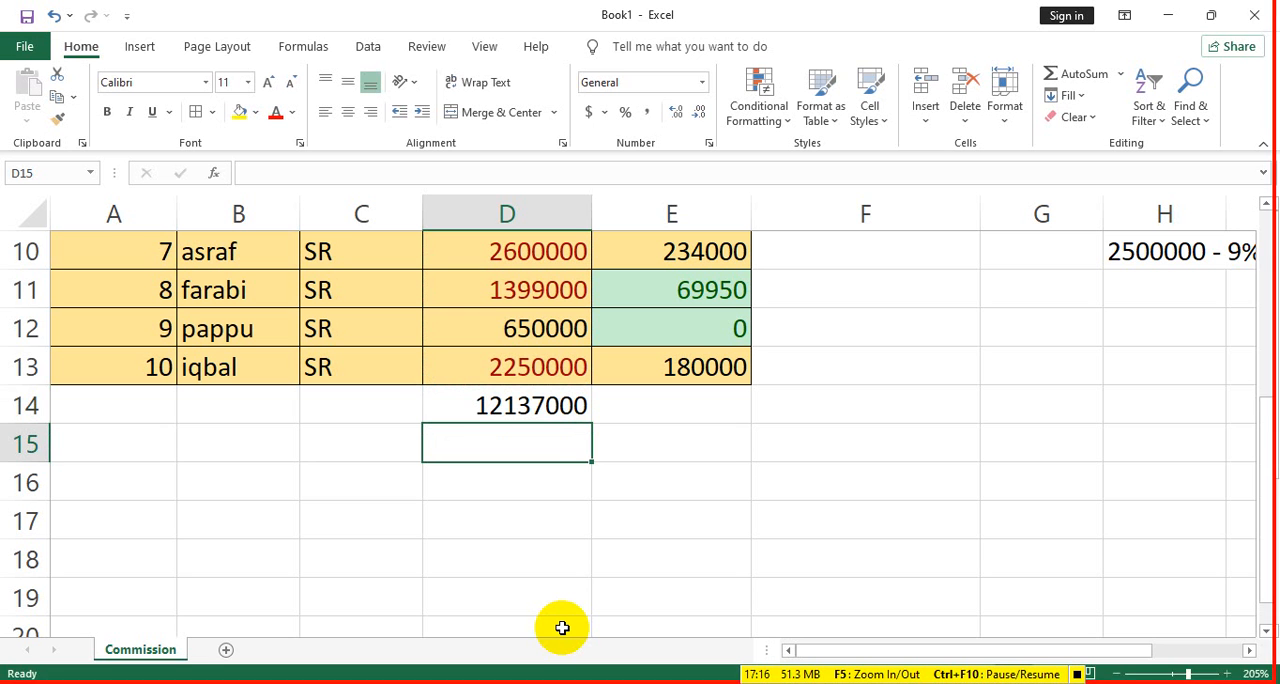
pyautogui.click(554, 407)
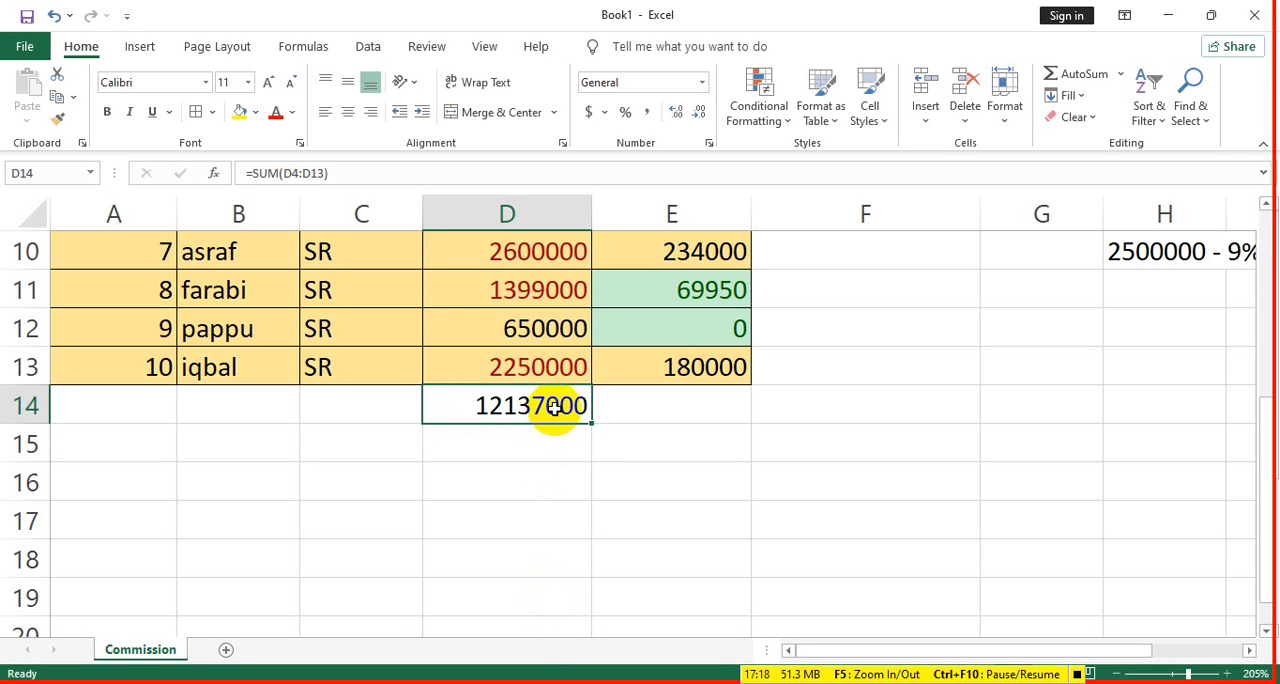
pyautogui.press('Delete')
# - Total the Commission values E4:E13 in cell E14 with AutoSum
pyautogui.click(677, 400)
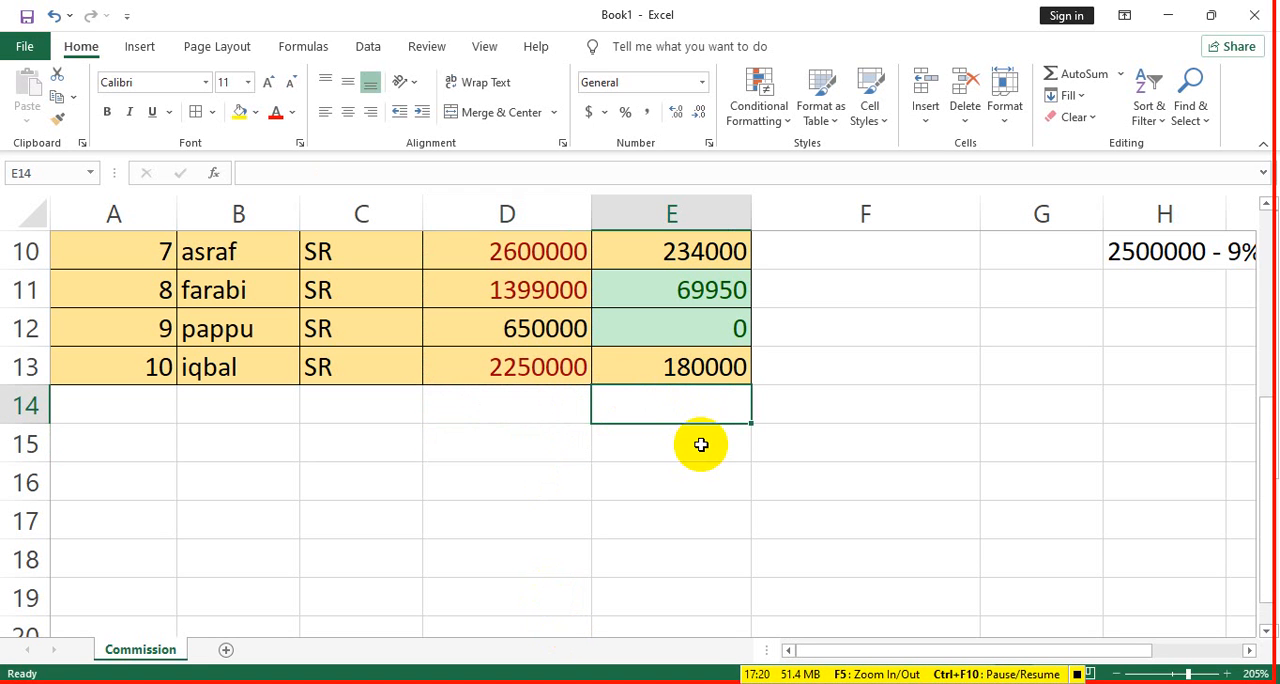
pyautogui.scroll(3, 623, 509)
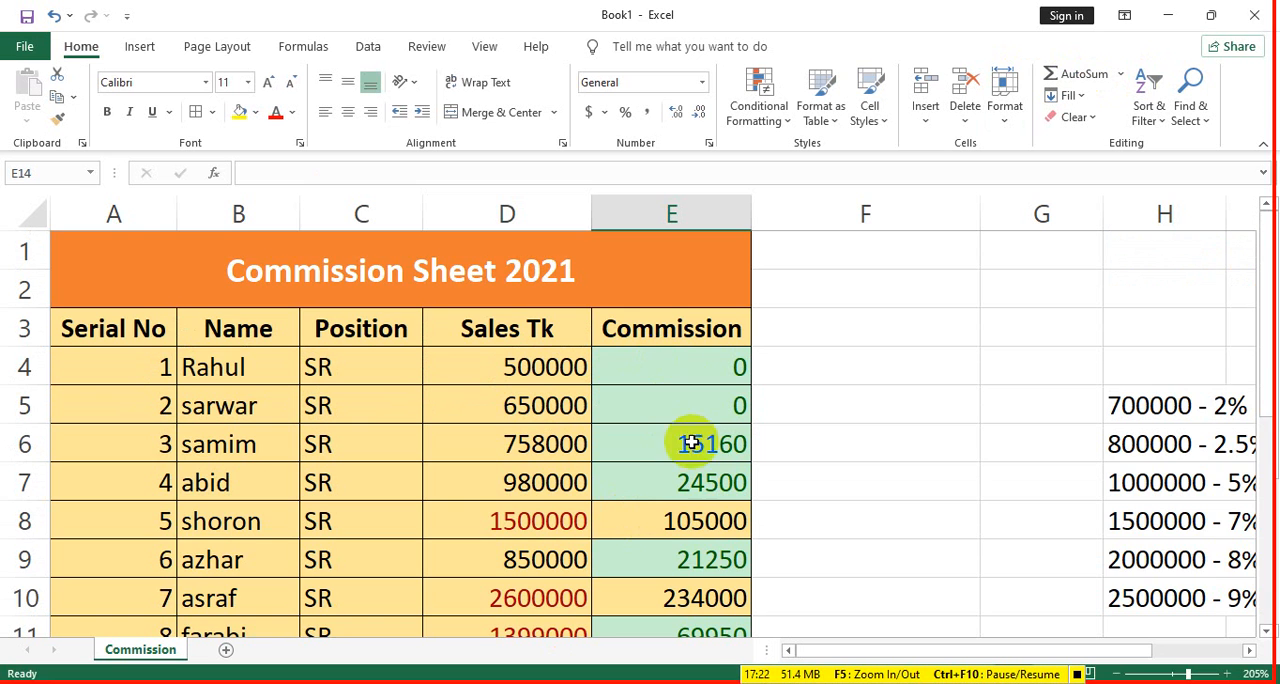
pyautogui.scroll(-2, 719, 552)
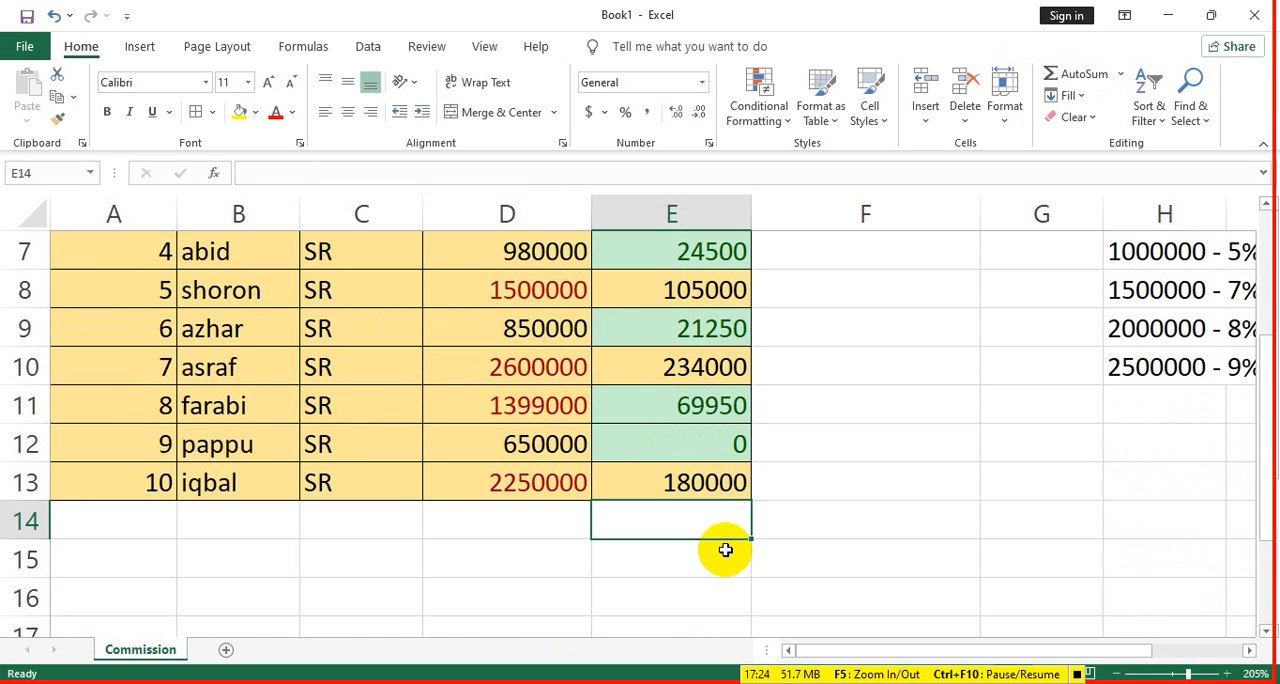
pyautogui.click(1080, 75)
pyautogui.scroll(2, 695, 460)
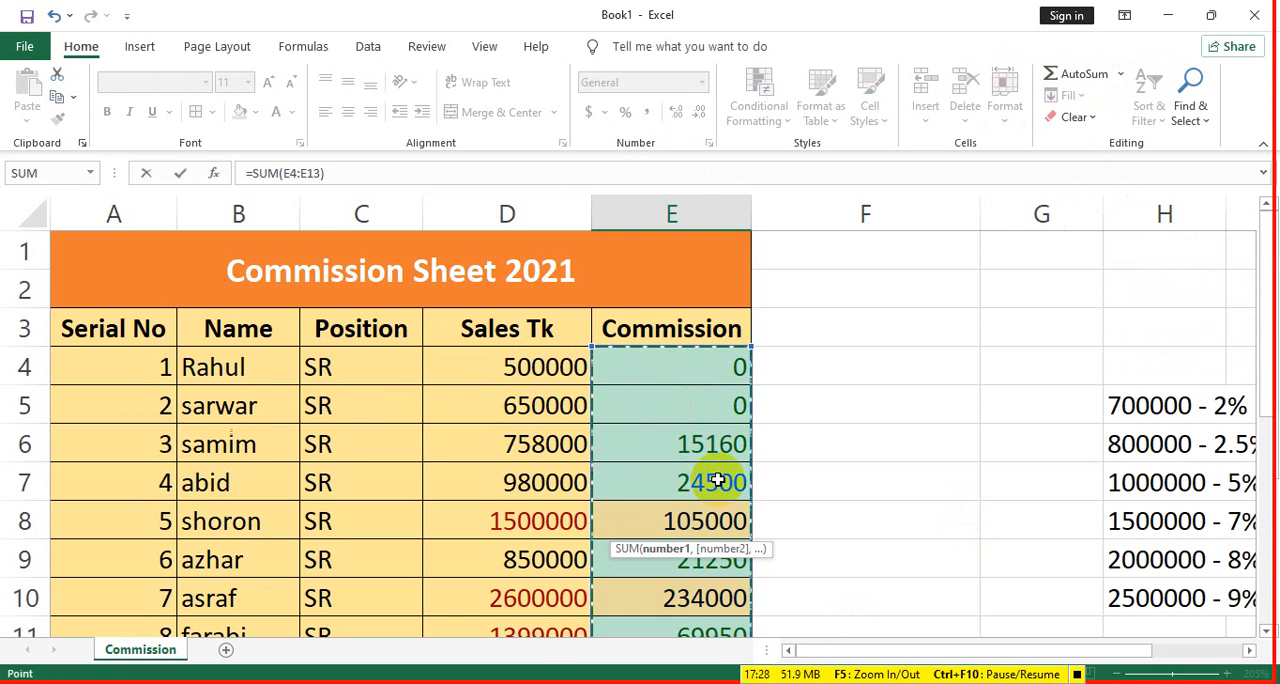
pyautogui.hotkey('ctrl', 'Return')
pyautogui.press('Return')
pyautogui.scroll(3, 743, 481)
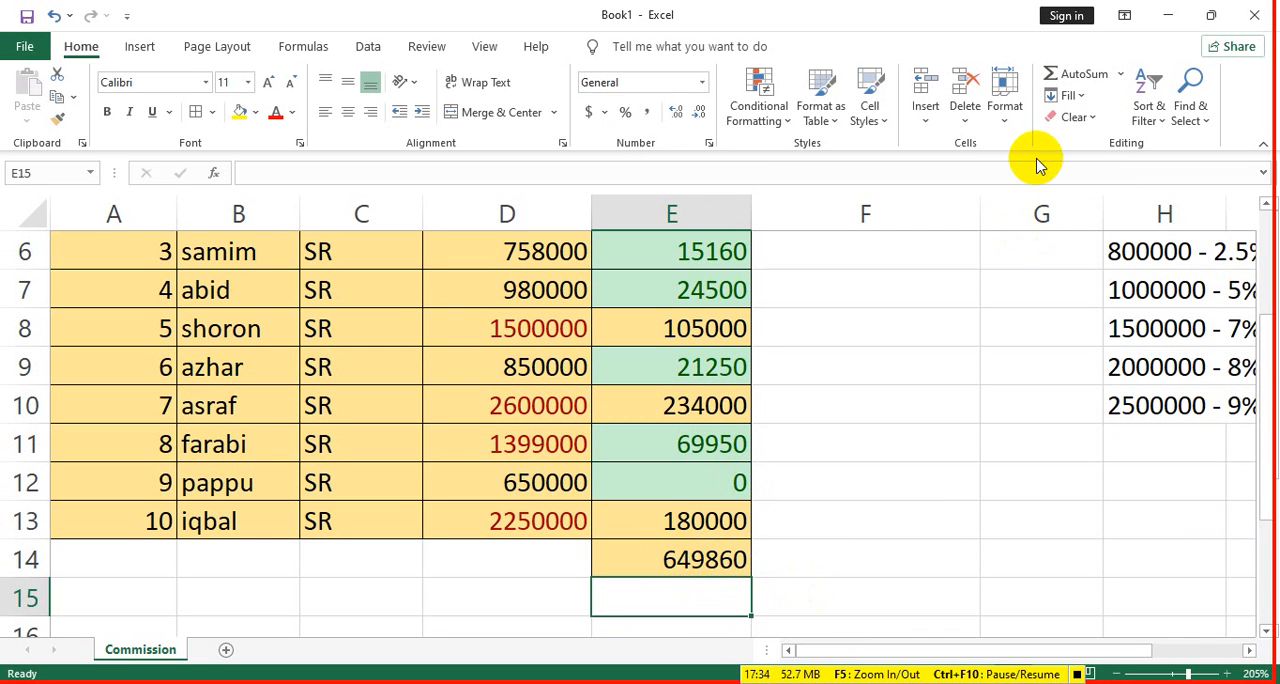
# - Insert the Average function in cell E15, with its range corrected to the commission values E4:E13
pyautogui.click(1120, 74)
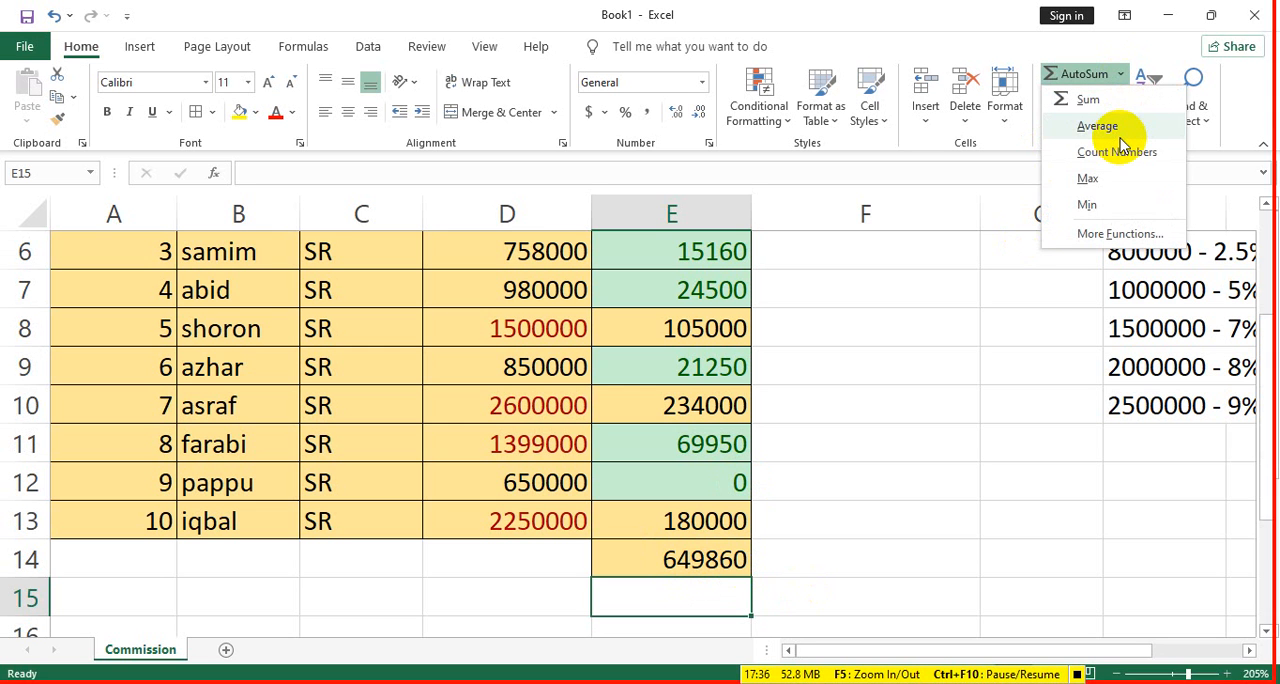
pyautogui.click(699, 612)
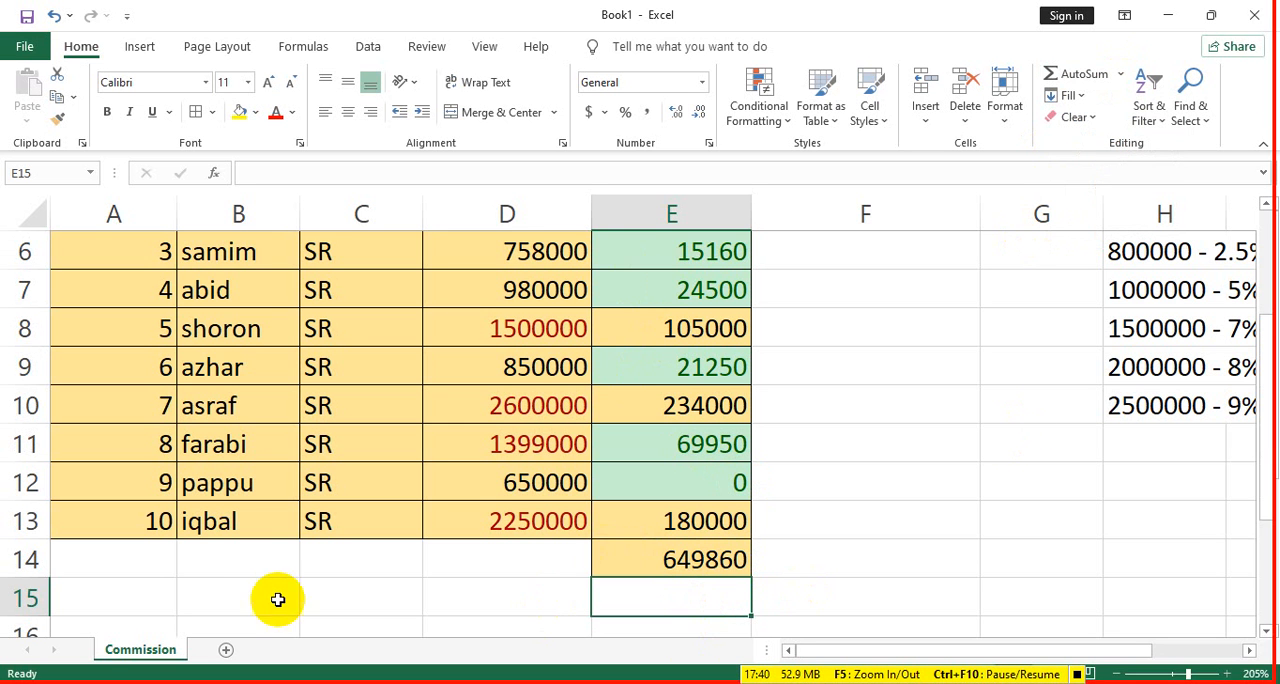
pyautogui.scroll(2, 240, 590)
pyautogui.scroll(-2, 214, 587)
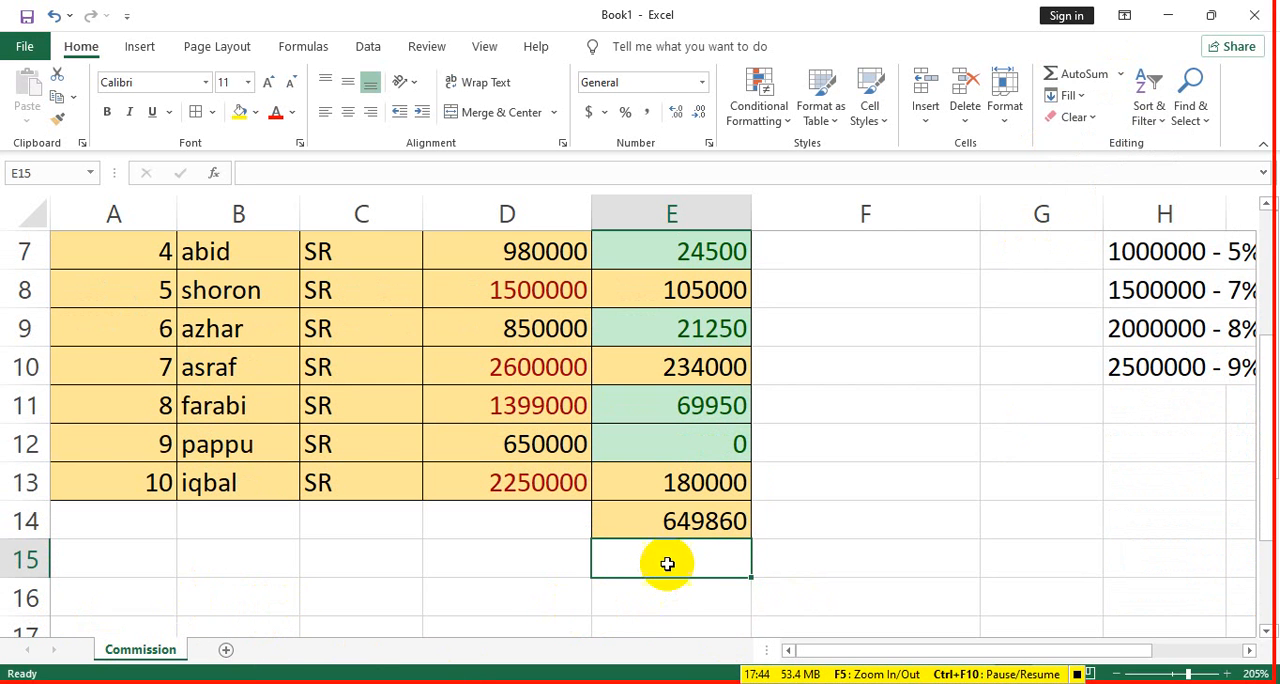
pyautogui.click(1121, 75)
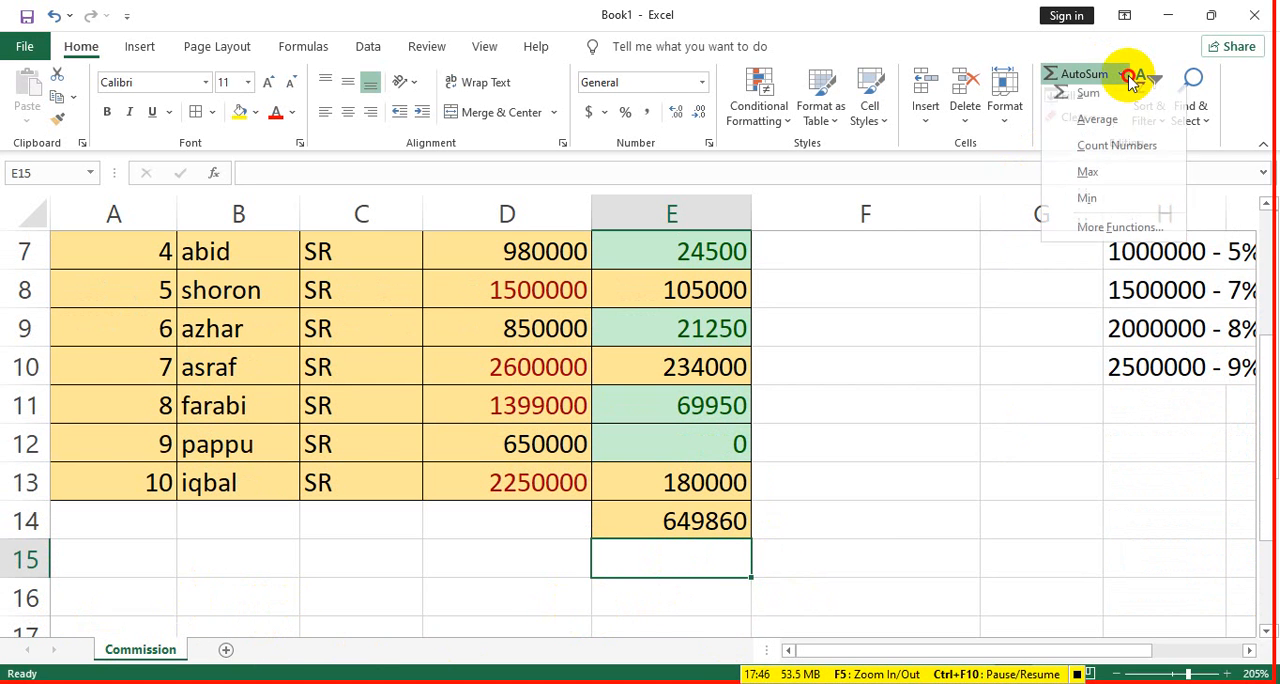
pyautogui.click(1096, 126)
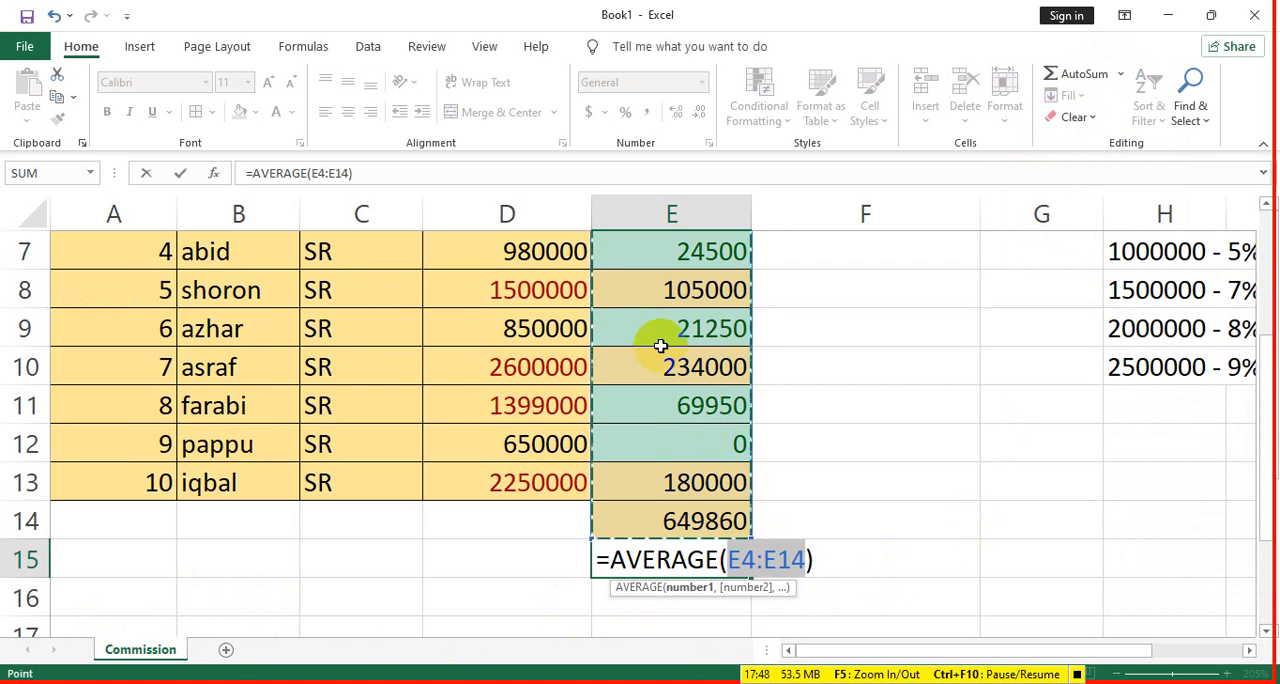
pyautogui.click(697, 524)
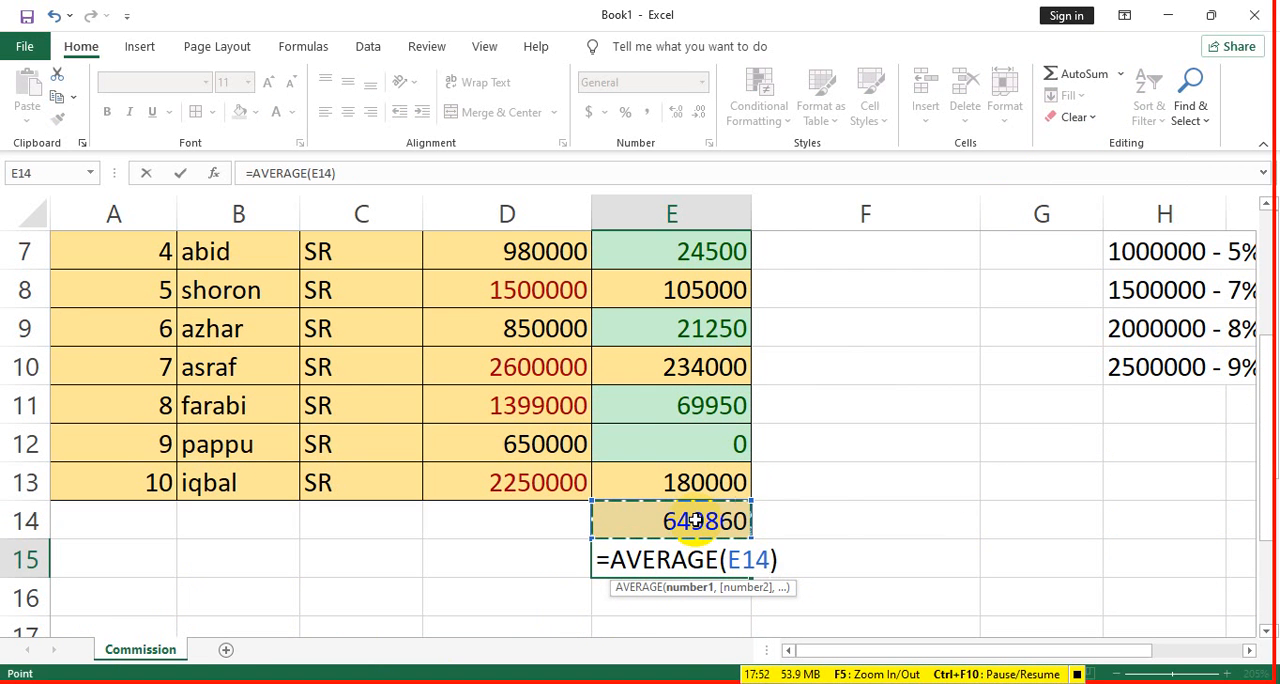
pyautogui.press('BackSpace')
pyautogui.press('BackSpace')
pyautogui.press('BackSpace')
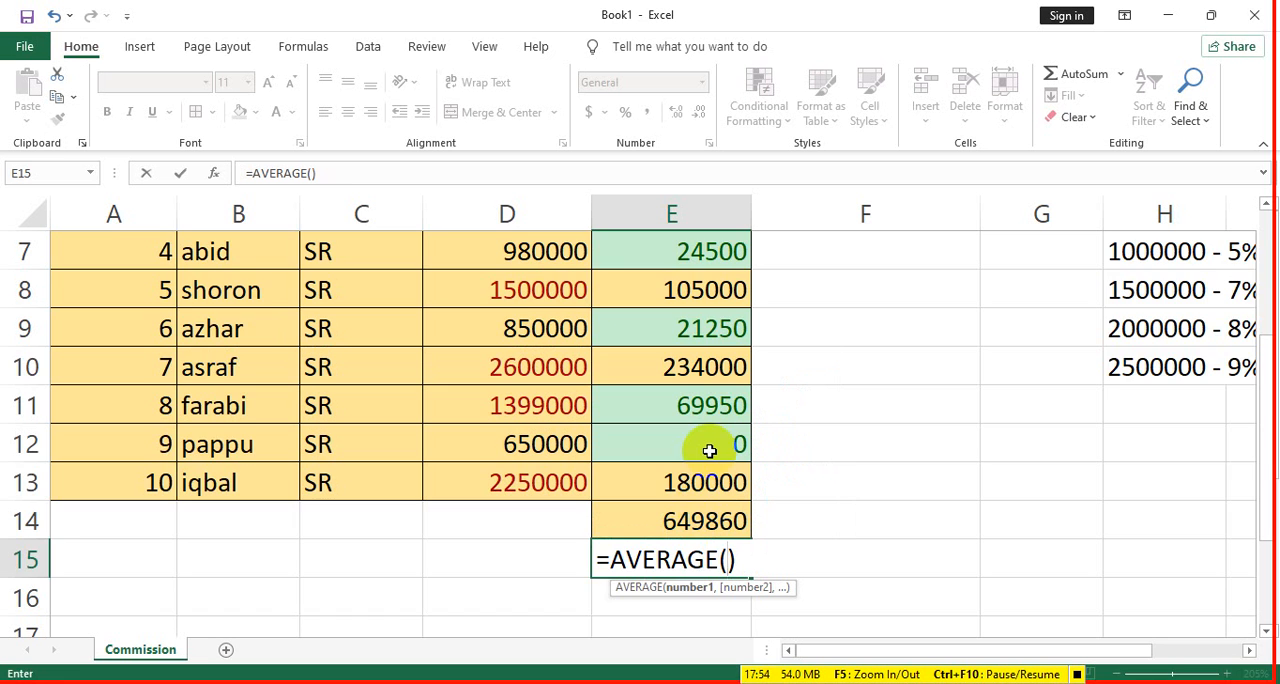
pyautogui.scroll(2, 709, 451)
pyautogui.moveTo(691, 366); pyautogui.dragTo(694, 540)
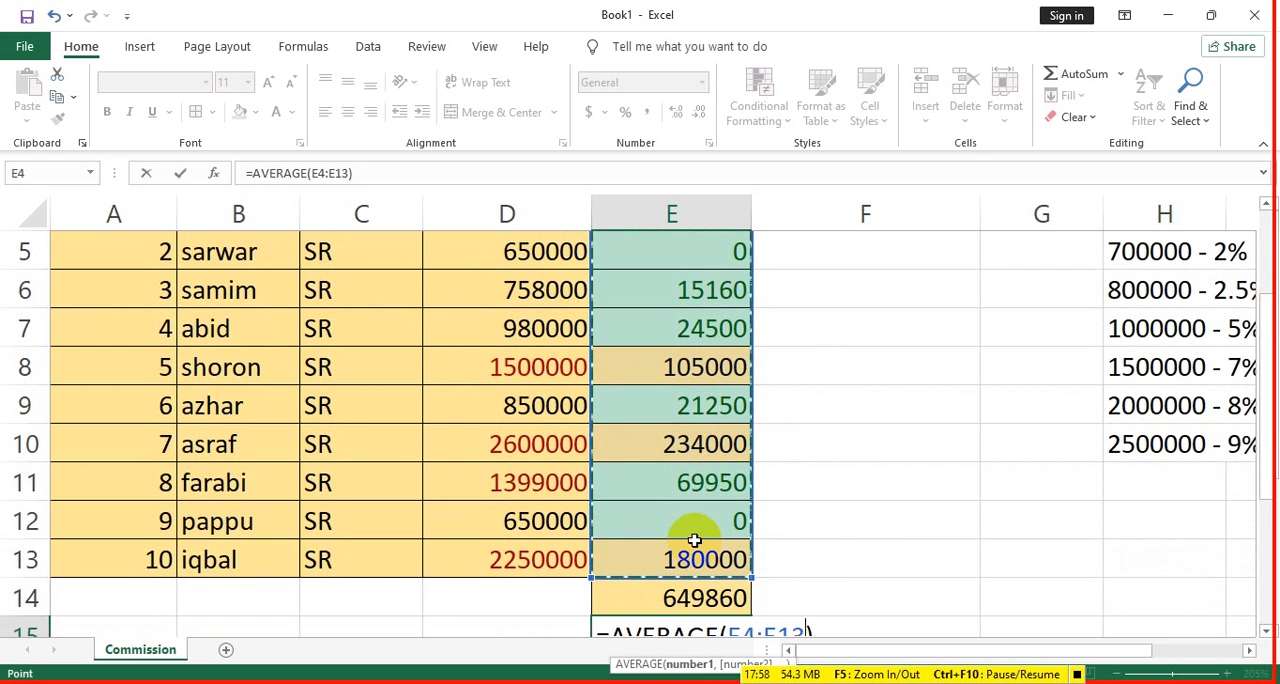
pyautogui.press('Return')
pyautogui.scroll(-1, 709, 543)
pyautogui.click(715, 447)
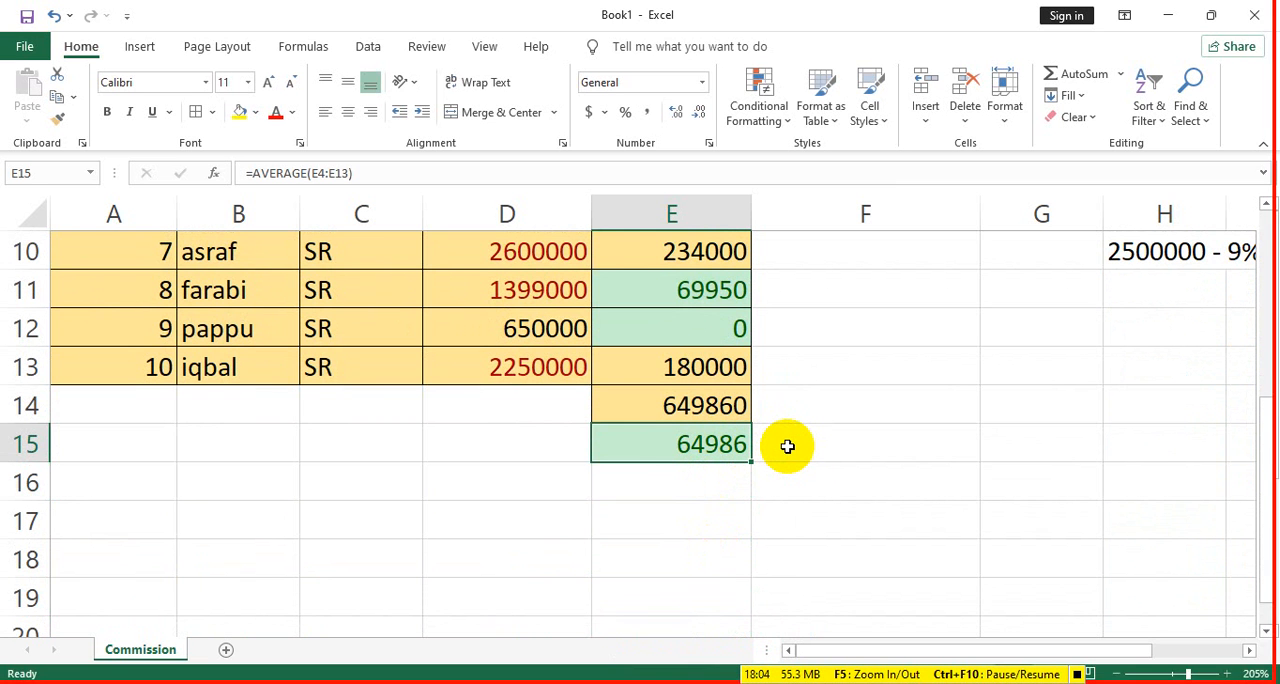
# - Check the average against the total by entering =E15*10 in cell F15
pyautogui.click(723, 405)
pyautogui.click(814, 443)
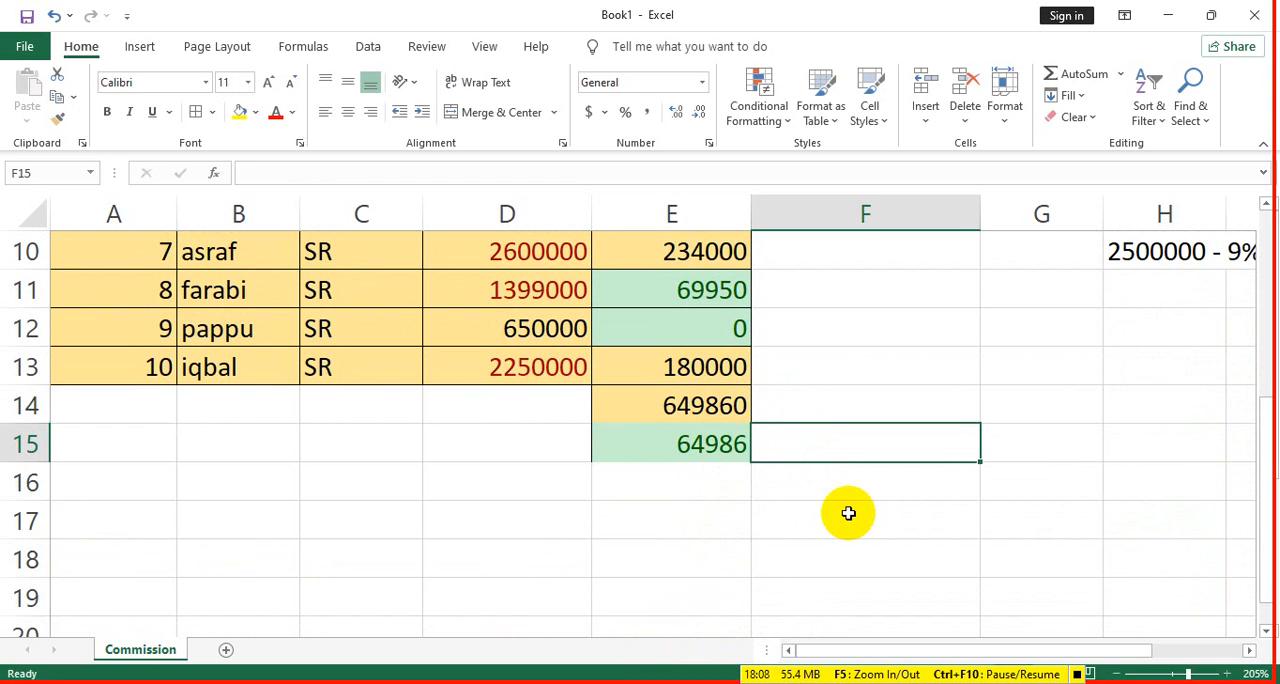
pyautogui.write('=')
pyautogui.click(697, 446)
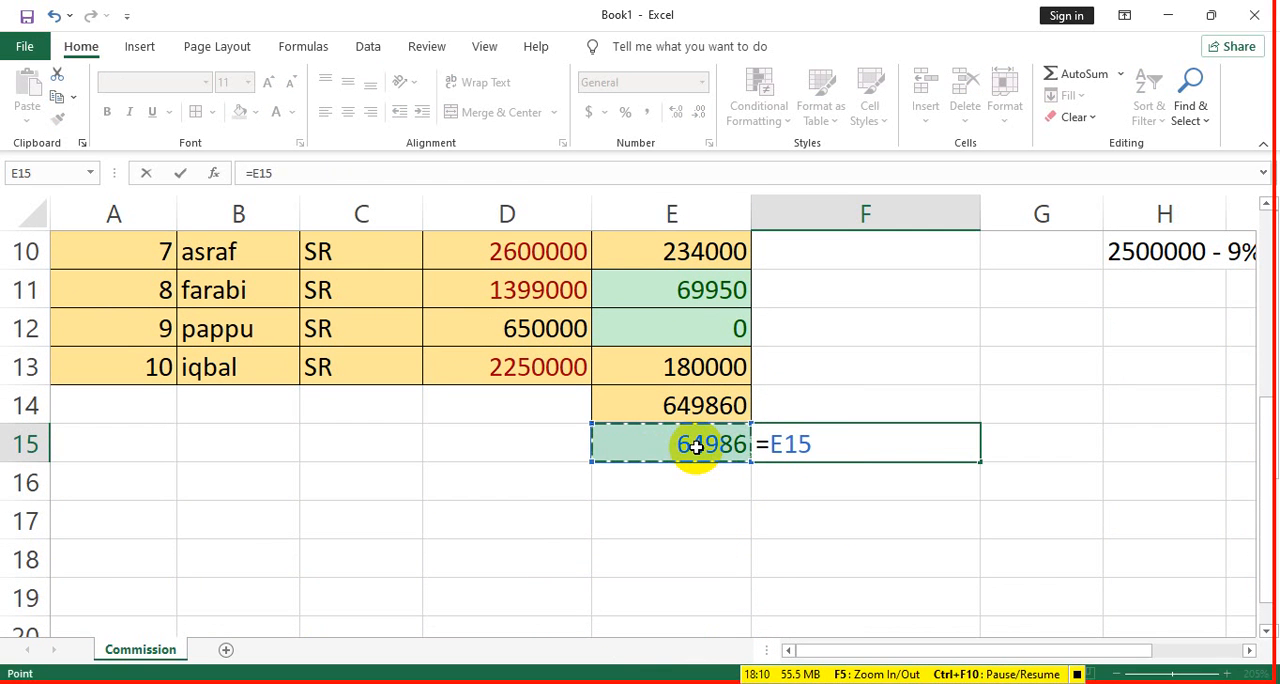
pyautogui.write('*10')
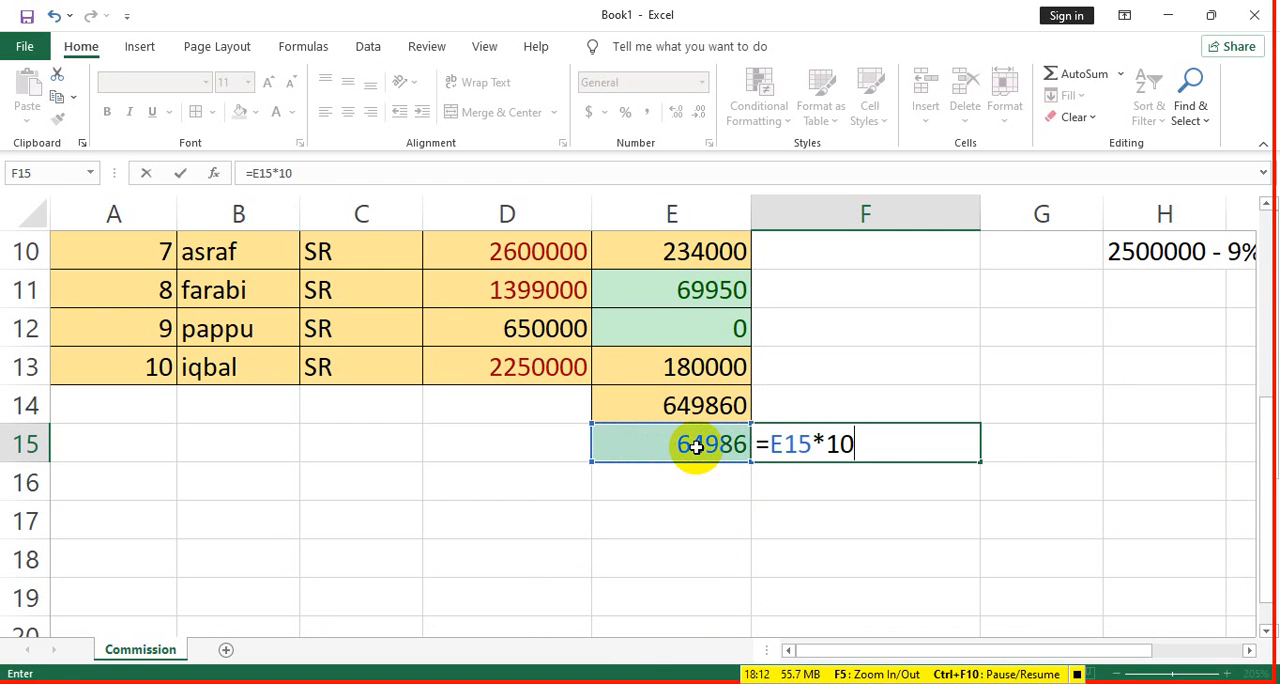
pyautogui.press('Return')
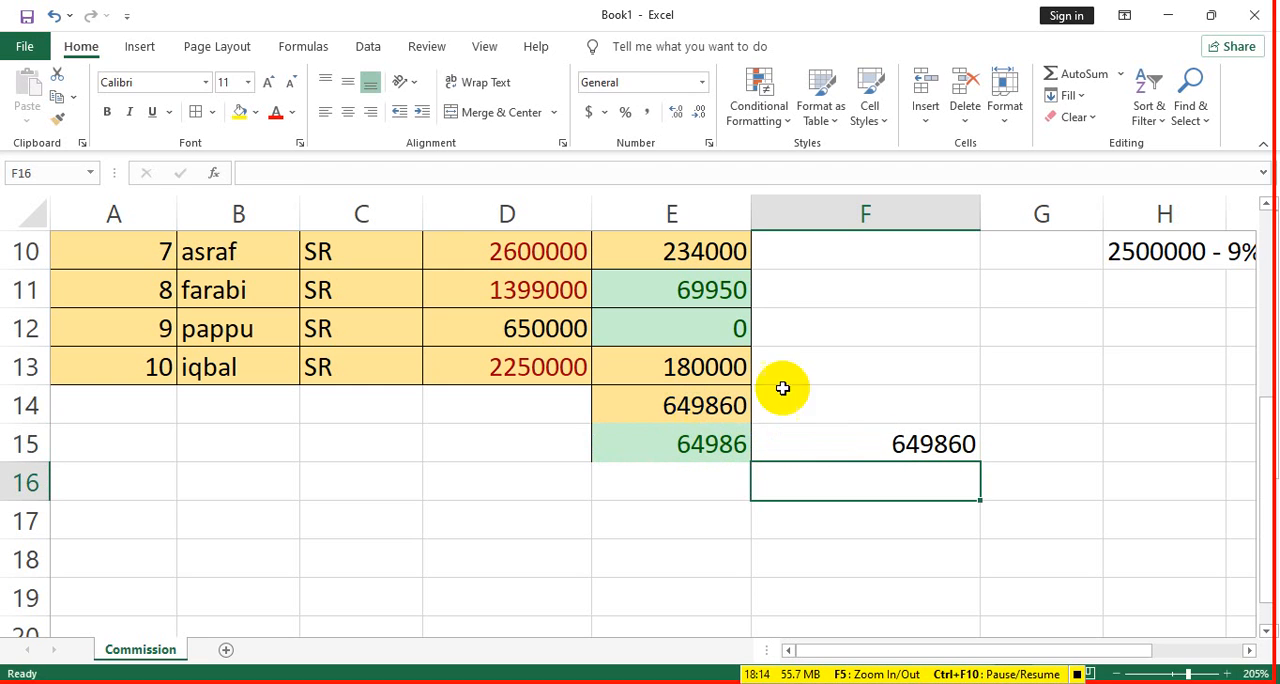
# - Clear the check formula in F15, the average in E15 and the commission total in E14
pyautogui.click(843, 442)
pyautogui.press('Delete')
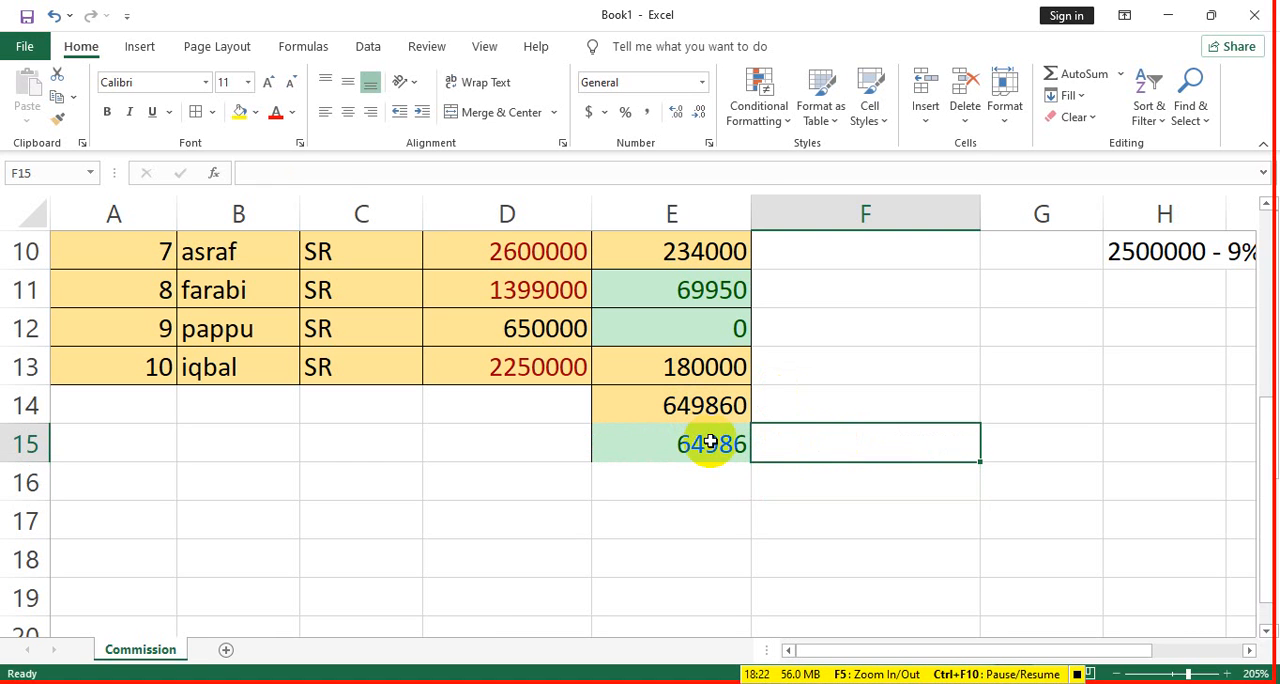
pyautogui.click(711, 444)
pyautogui.press('Delete')
pyautogui.click(720, 407)
pyautogui.press('Delete')
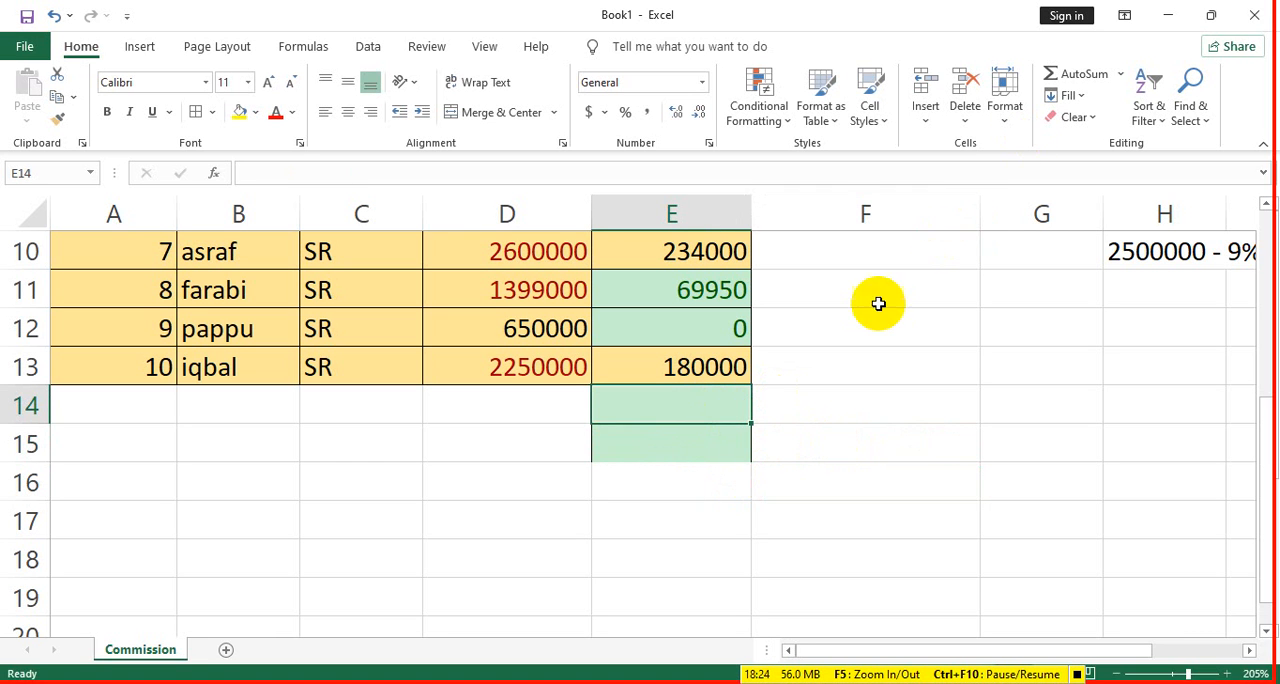
pyautogui.click(1121, 76)
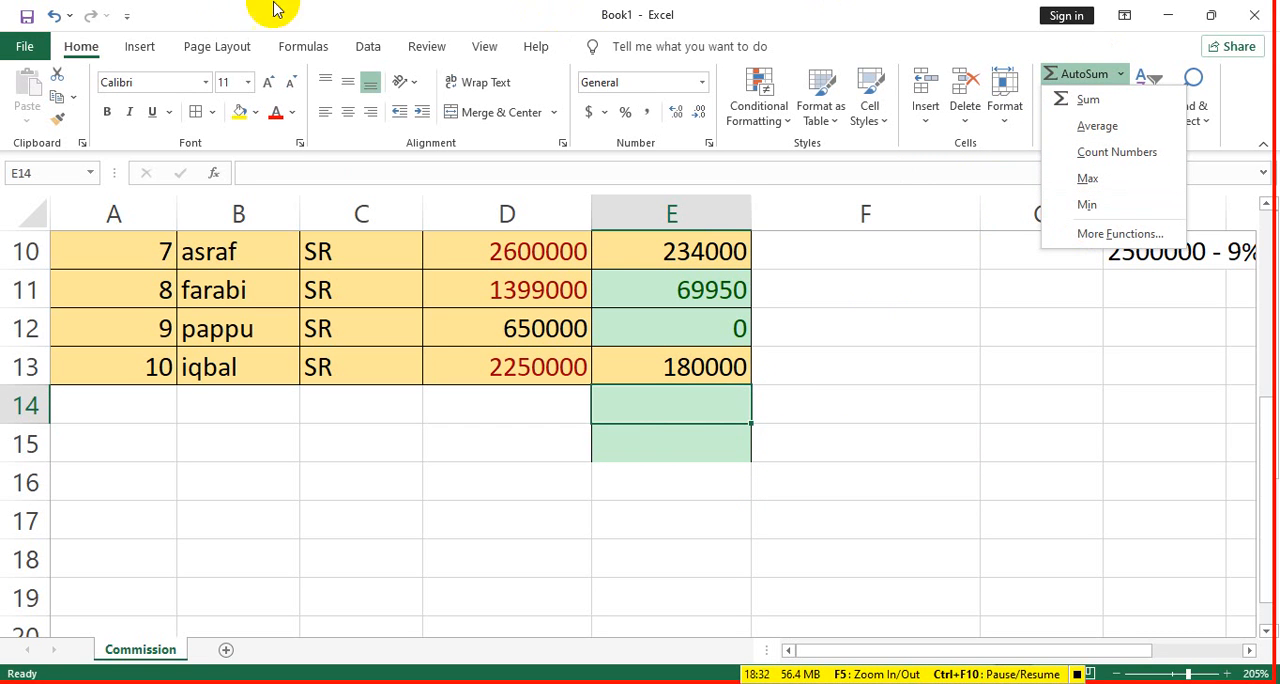
pyautogui.click(311, 55)
pyautogui.click(311, 55)
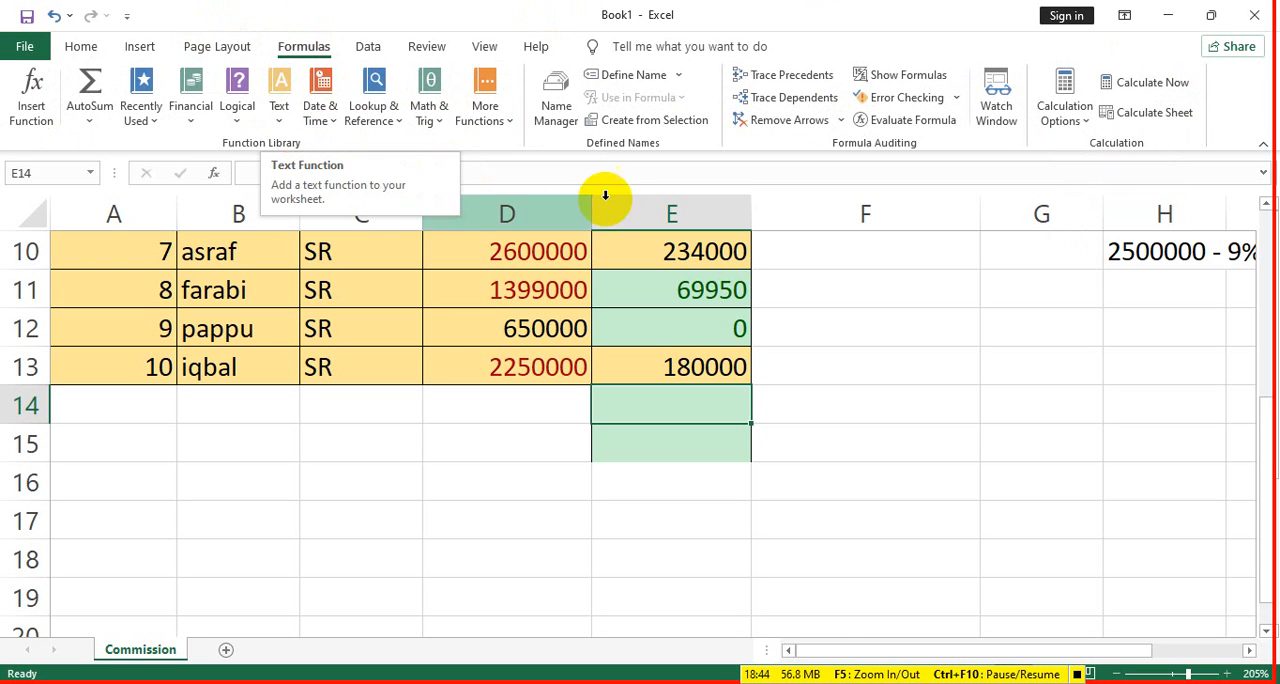
# - Delete sheet rows 14 and 15 to remove the leftover formatting below the Commission column
pyautogui.moveTo(737, 409); pyautogui.dragTo(723, 455)
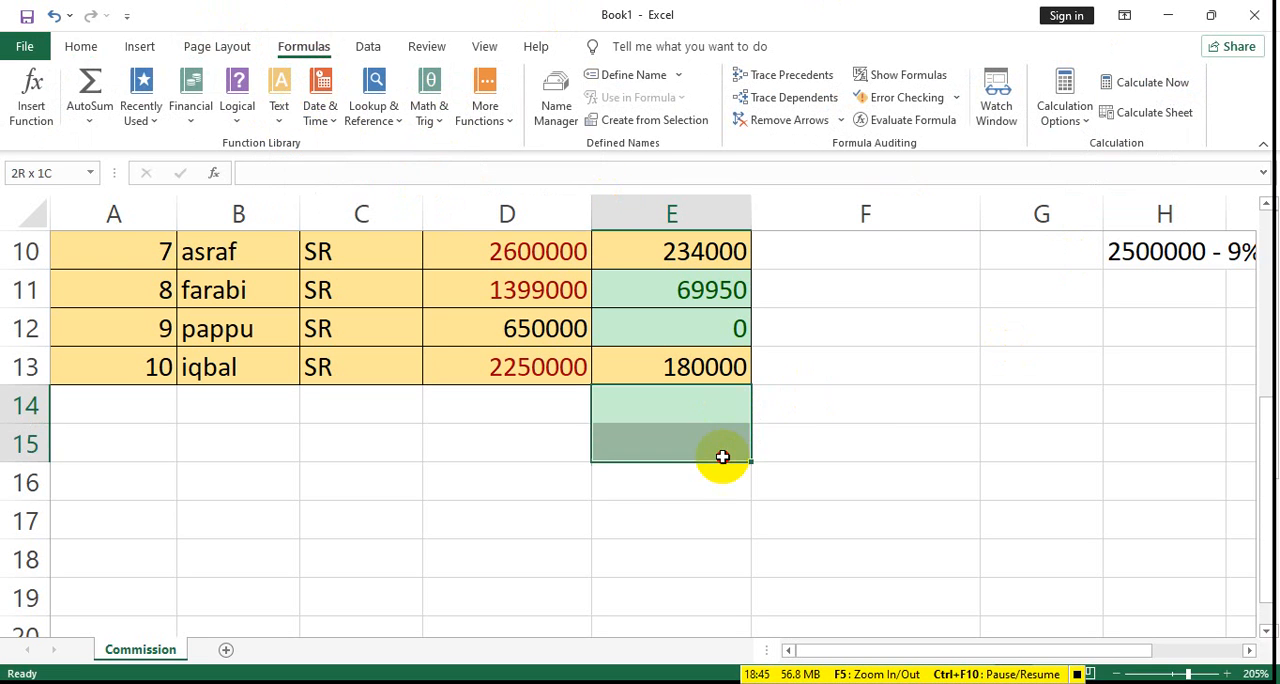
pyautogui.click(80, 45)
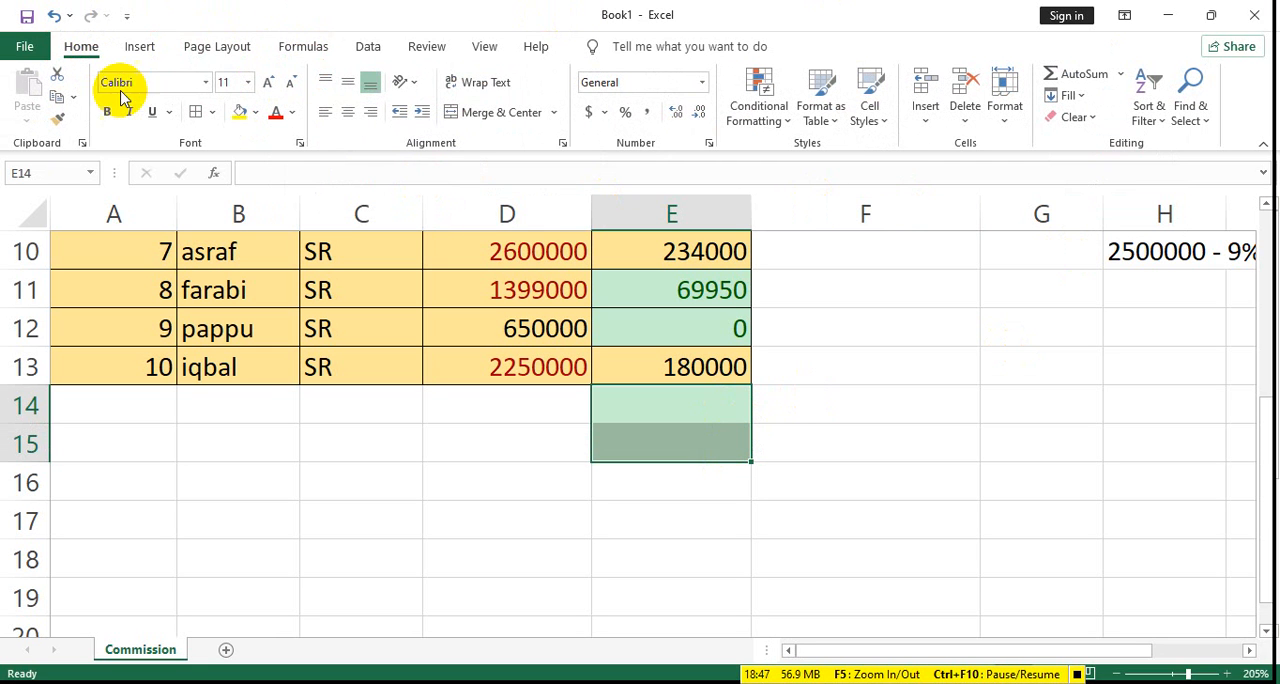
pyautogui.click(966, 118)
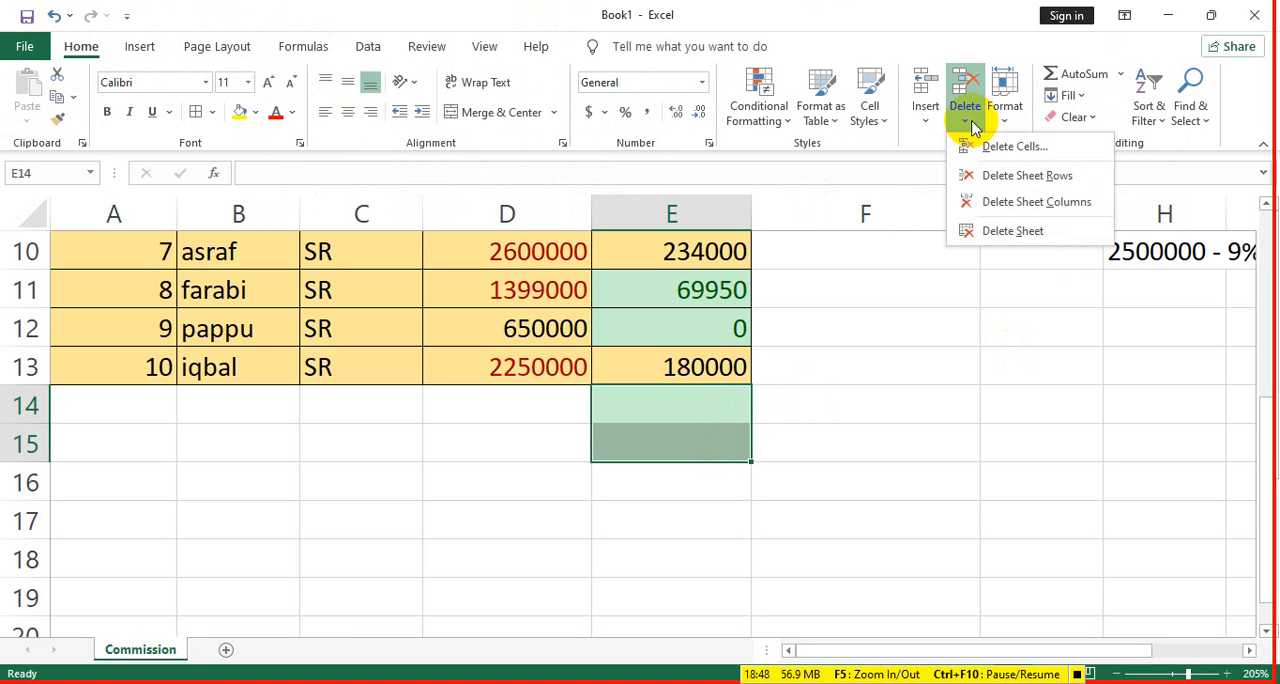
pyautogui.click(1040, 178)
pyautogui.click(887, 401)
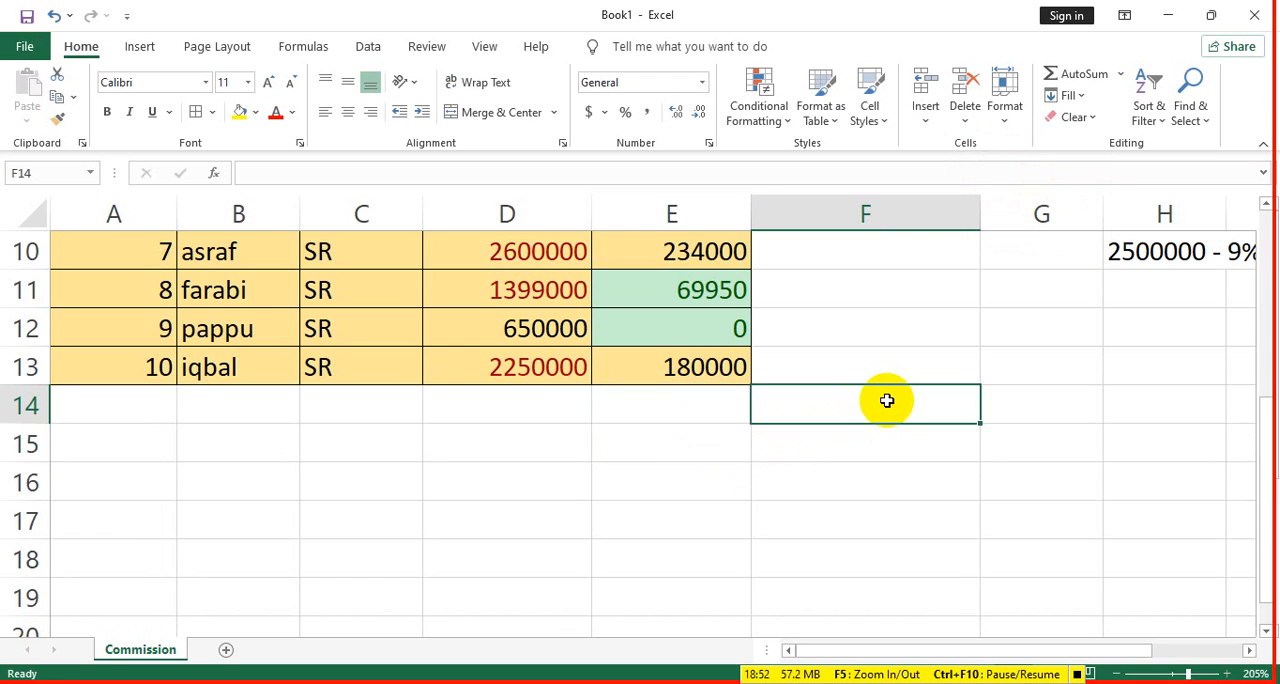
# - Clear the commission formulas in cells E5:E13, leaving only the formula in E4
pyautogui.scroll(3, 887, 401)
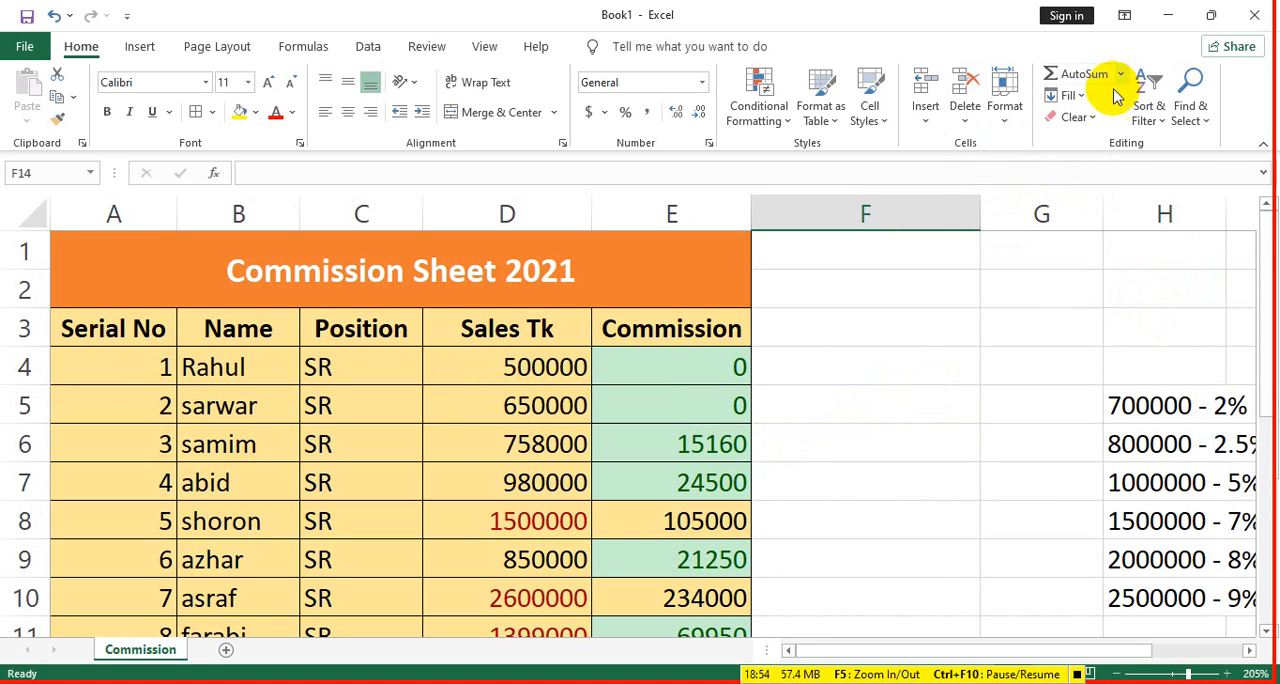
pyautogui.click(1080, 97)
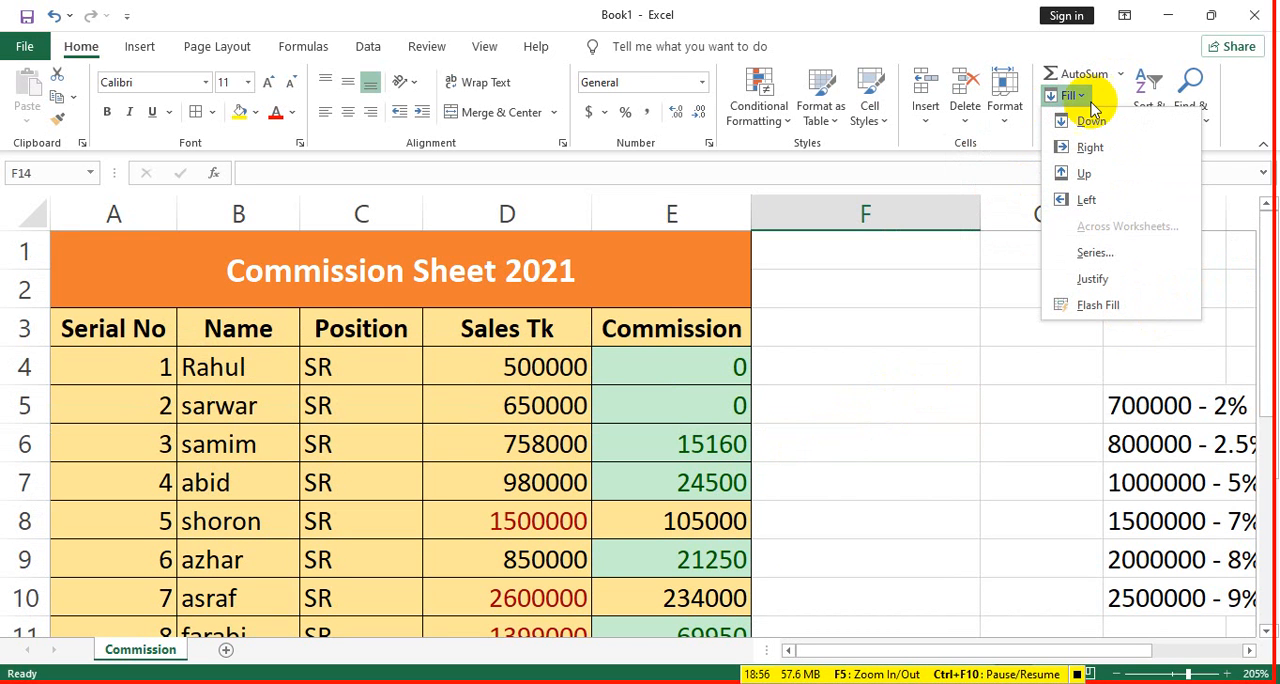
pyautogui.scroll(-2, 737, 323)
pyautogui.scroll(2, 700, 400)
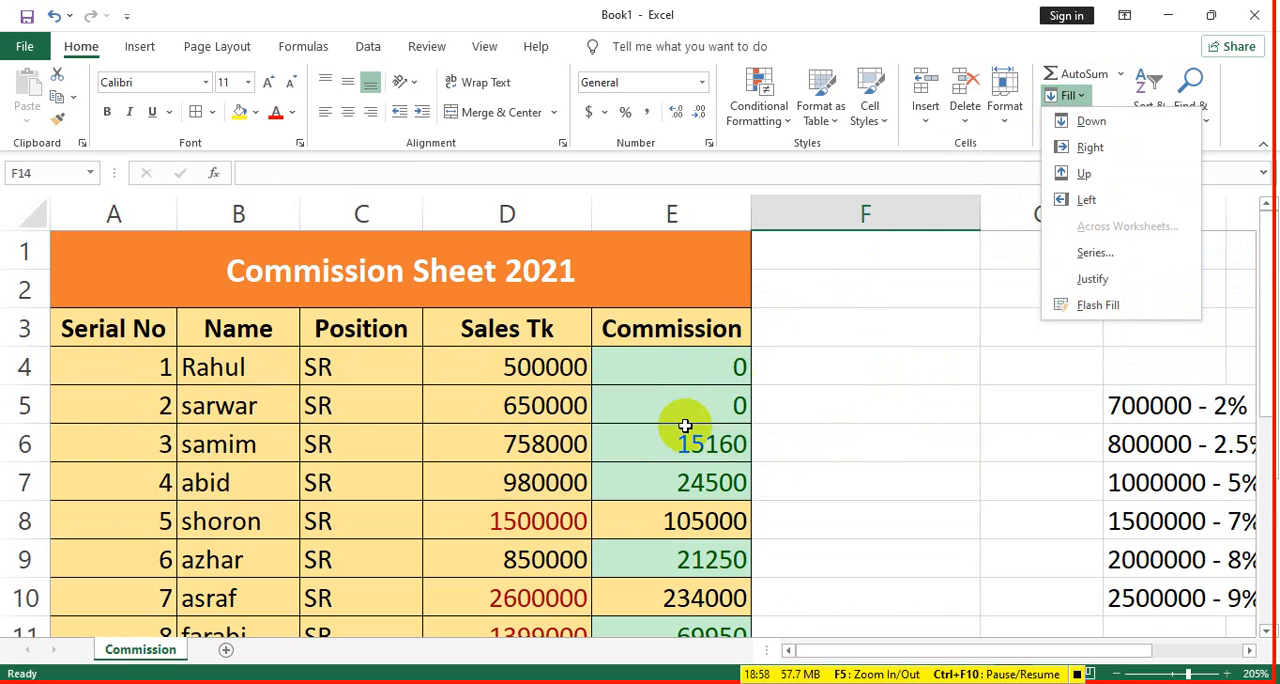
pyautogui.moveTo(684, 418); pyautogui.dragTo(720, 657)
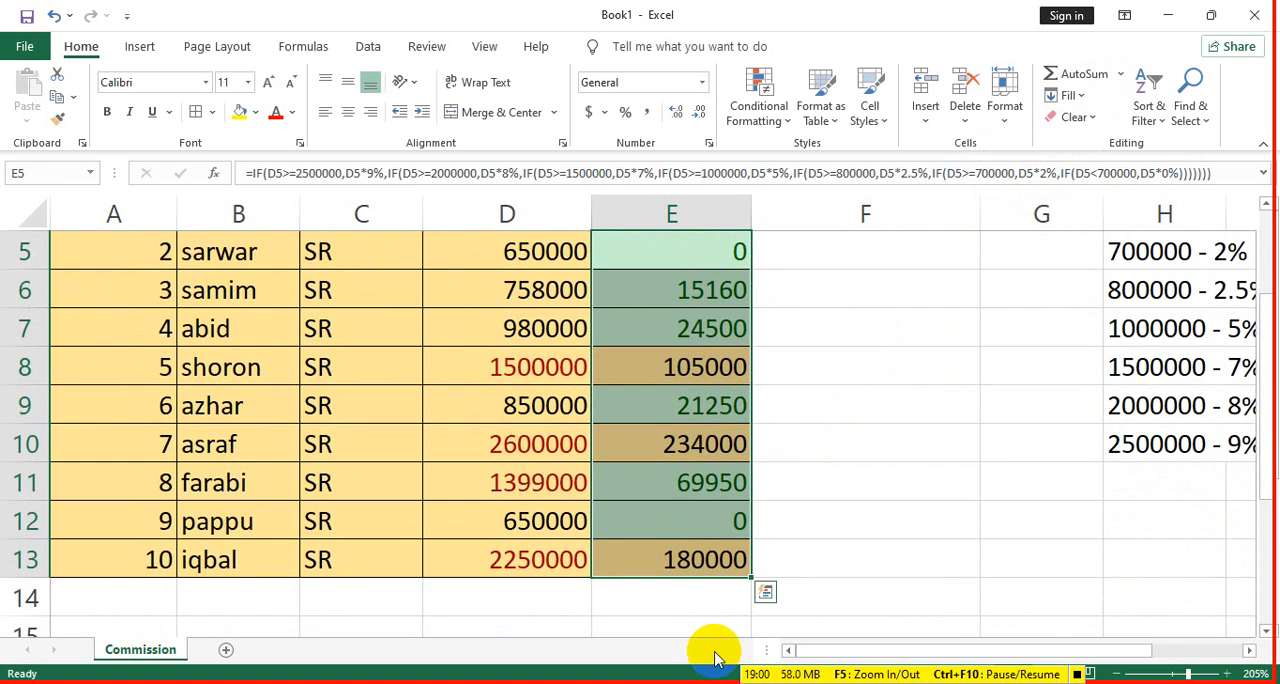
pyautogui.press('Delete')
# - Try Fill Down with only cell E4 selected, and undo the result
pyautogui.scroll(2, 714, 580)
pyautogui.click(718, 371)
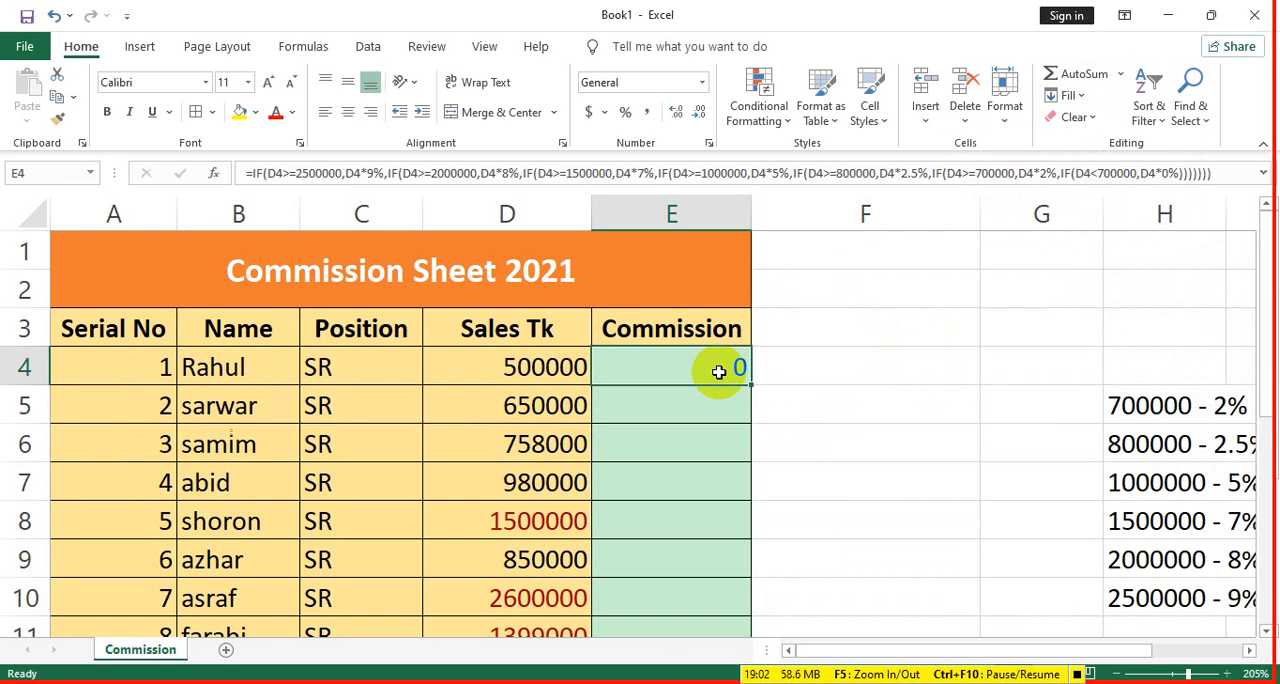
pyautogui.click(735, 404)
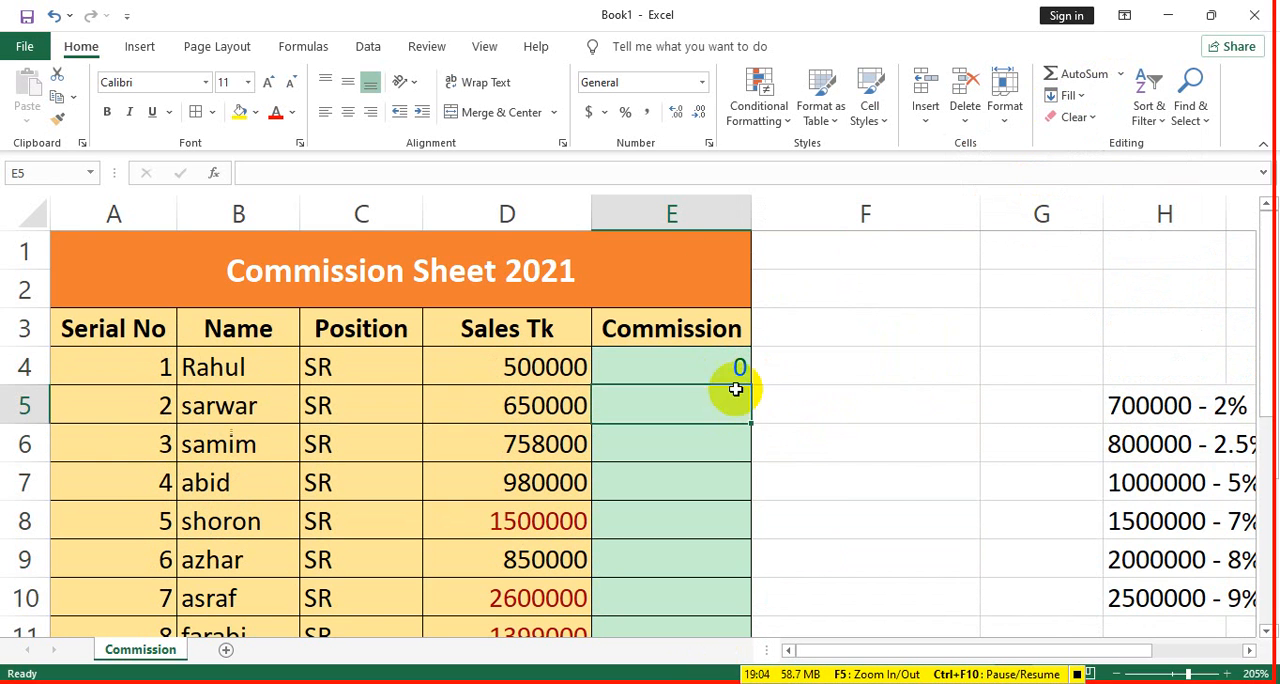
pyautogui.click(374, 172)
pyautogui.click(710, 373)
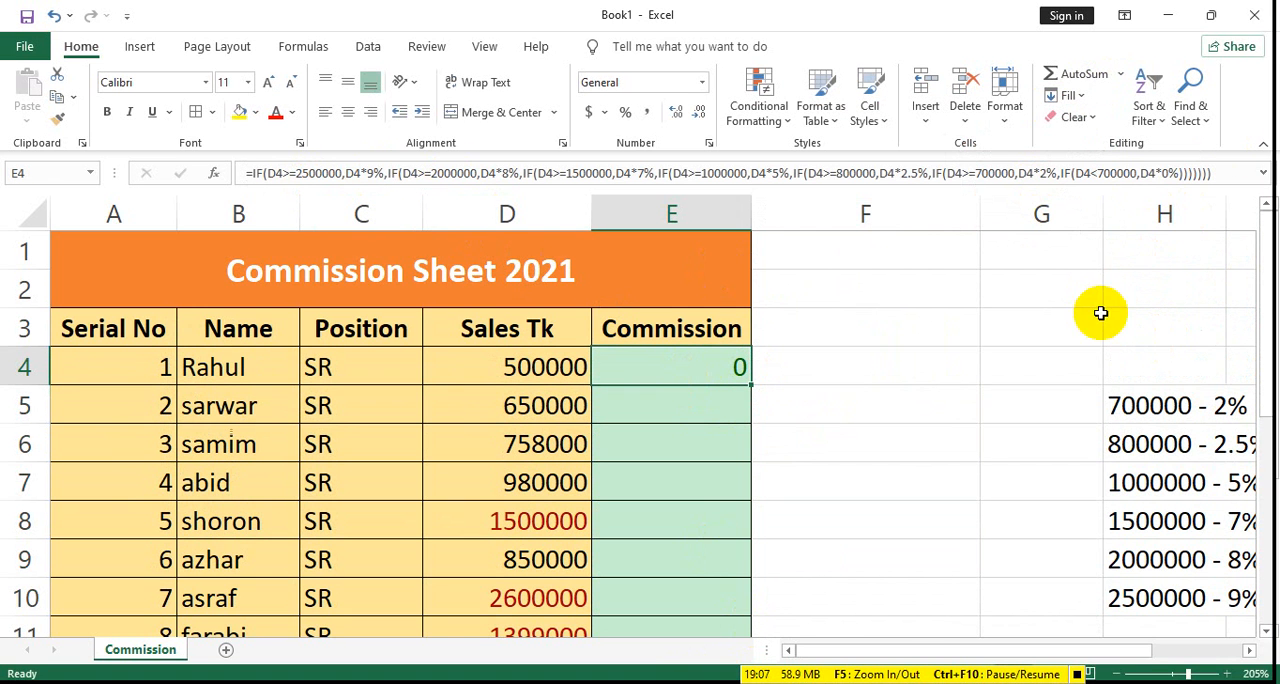
pyautogui.click(1072, 95)
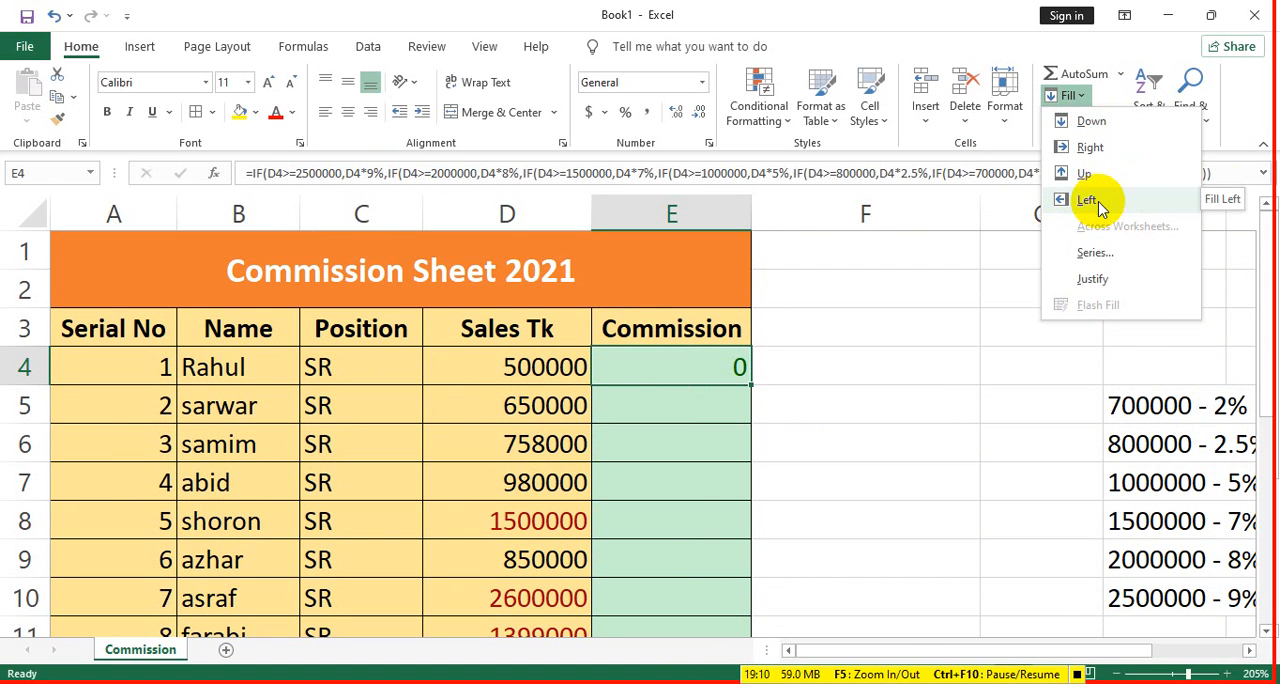
pyautogui.click(1090, 121)
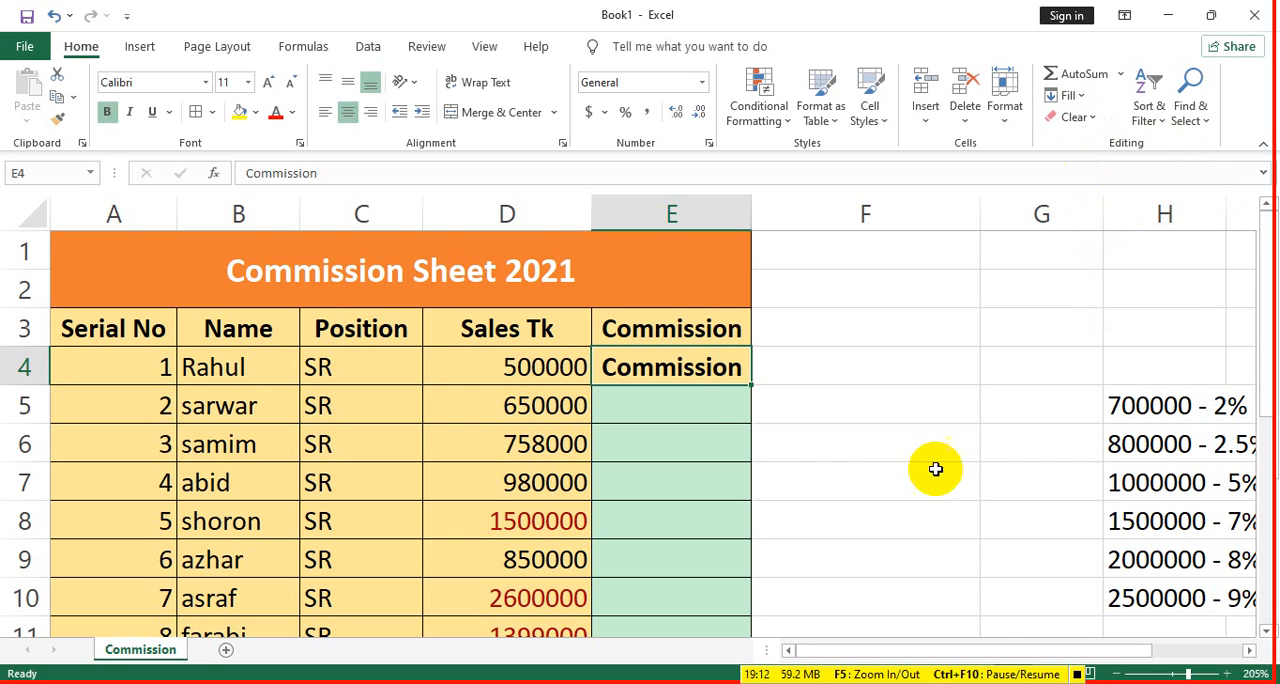
pyautogui.hotkey('ctrl', 'z')
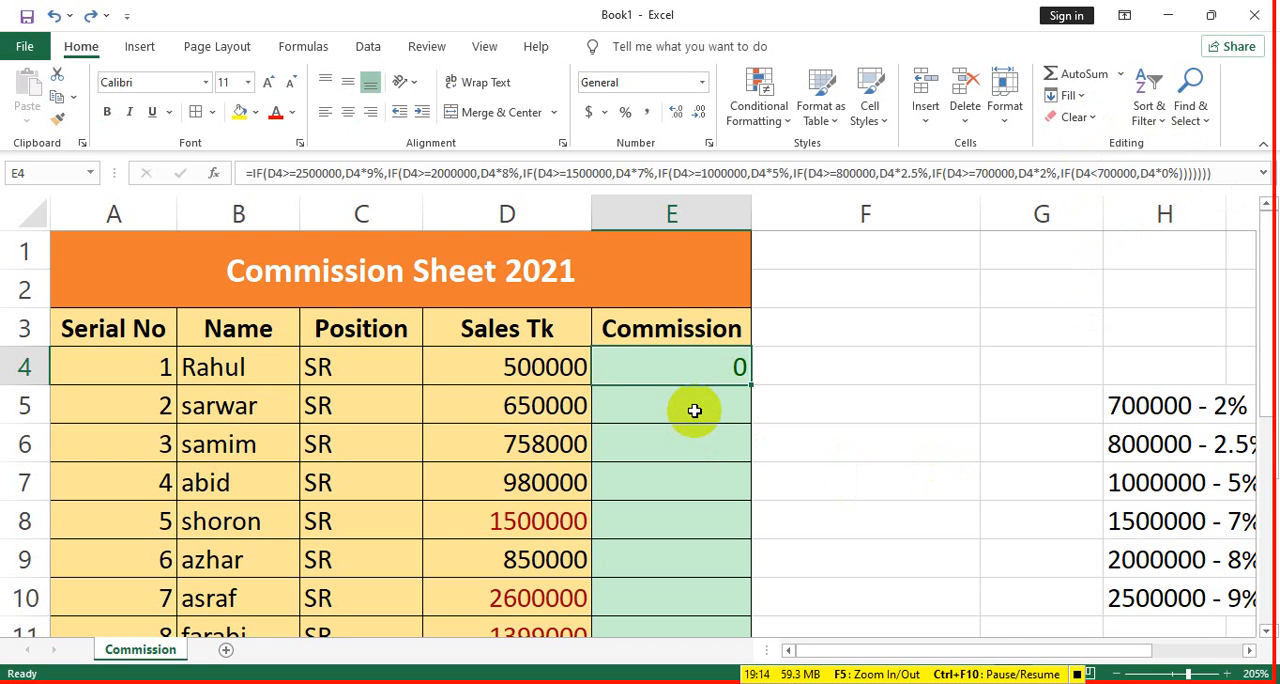
# - Try Fill Down on only the empty commission cells E5:E13
pyautogui.moveTo(693, 415); pyautogui.dragTo(703, 595)
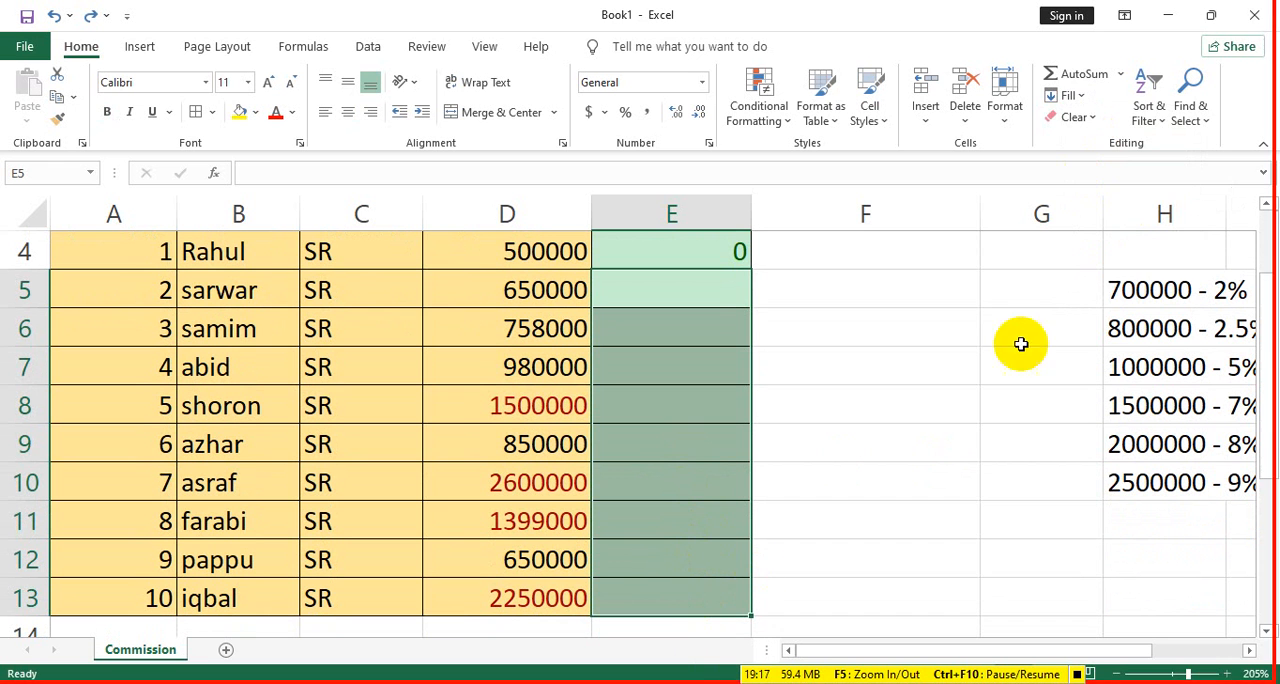
pyautogui.click(1070, 95)
pyautogui.click(1099, 123)
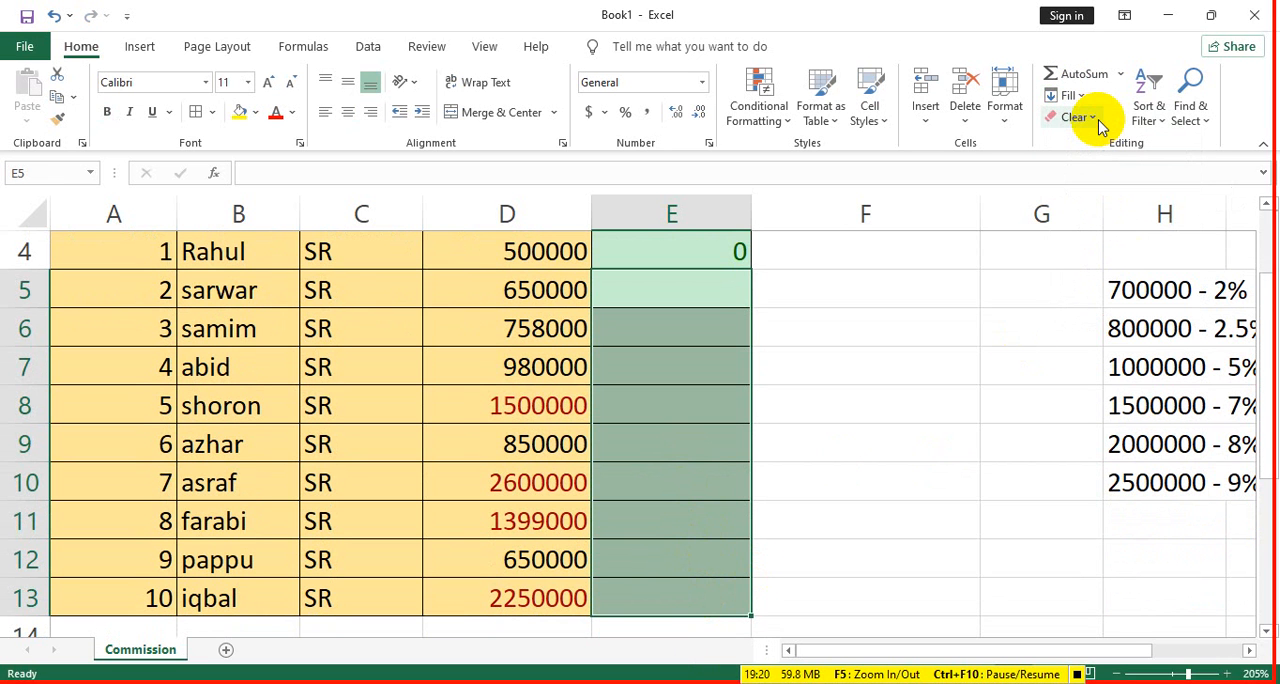
# - Apply Fill Down to E4:E13 so the commission formula in E4 is copied to every row
pyautogui.click(735, 251)
pyautogui.scroll(1, 711, 280)
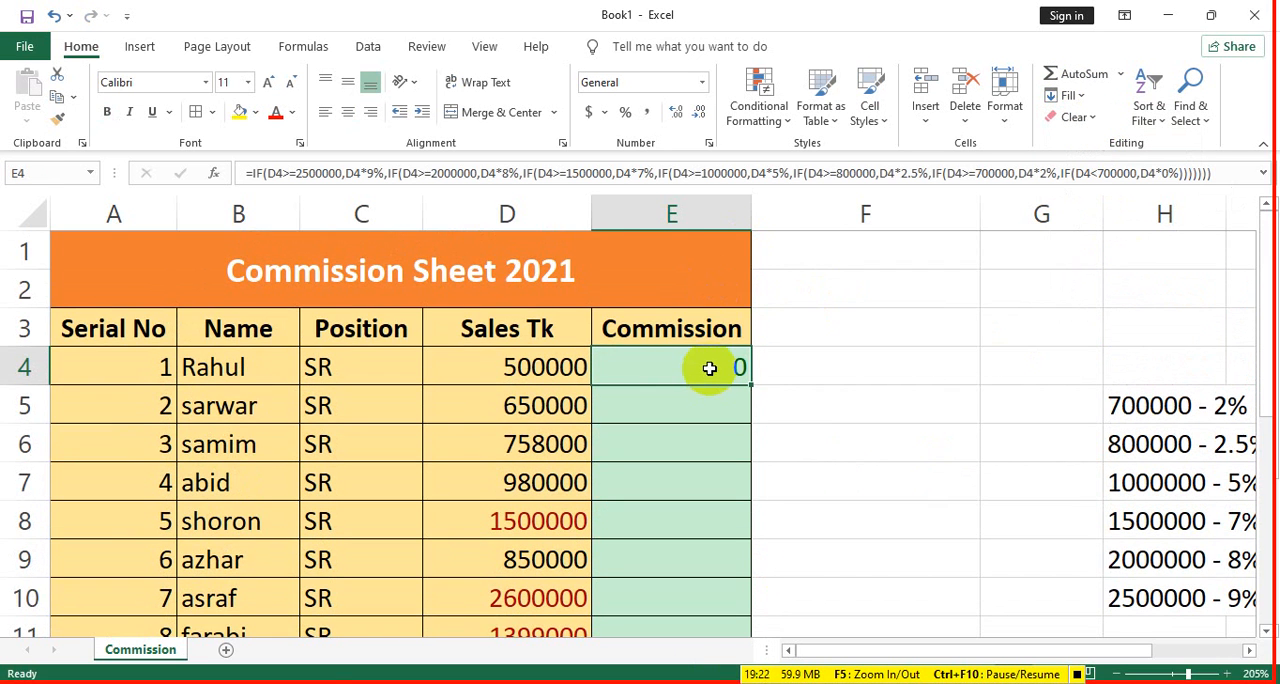
pyautogui.moveTo(711, 368); pyautogui.dragTo(737, 563)
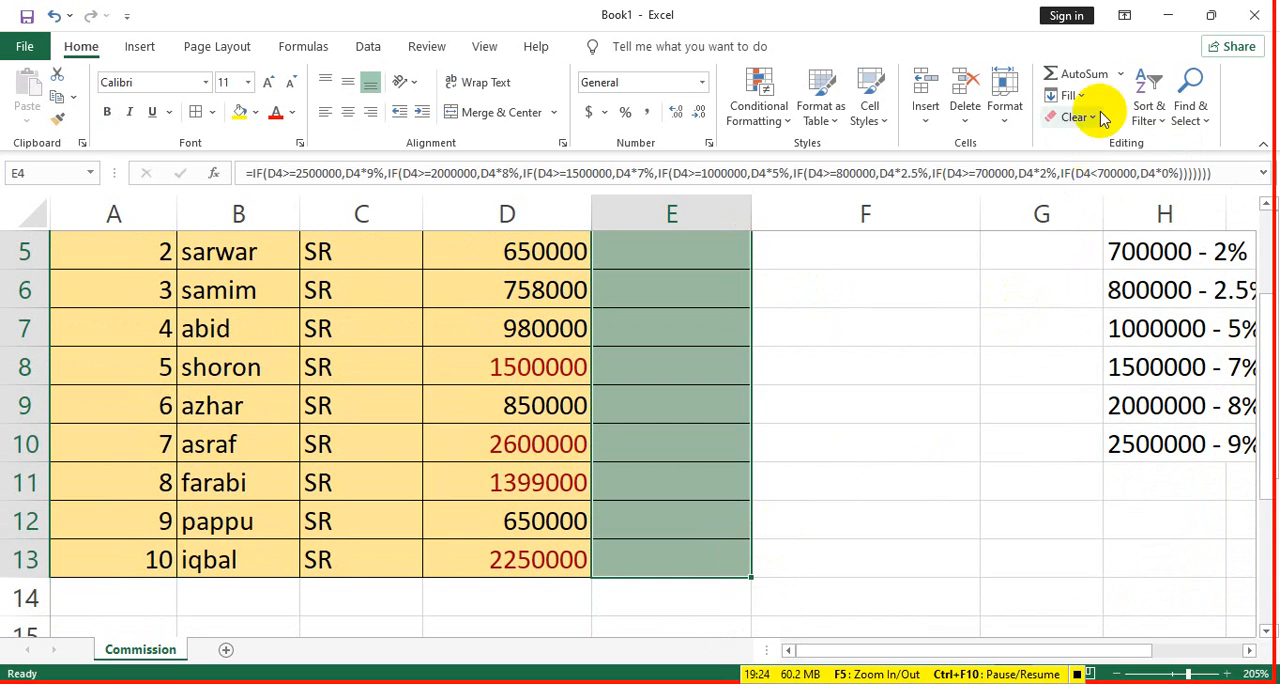
pyautogui.click(1080, 97)
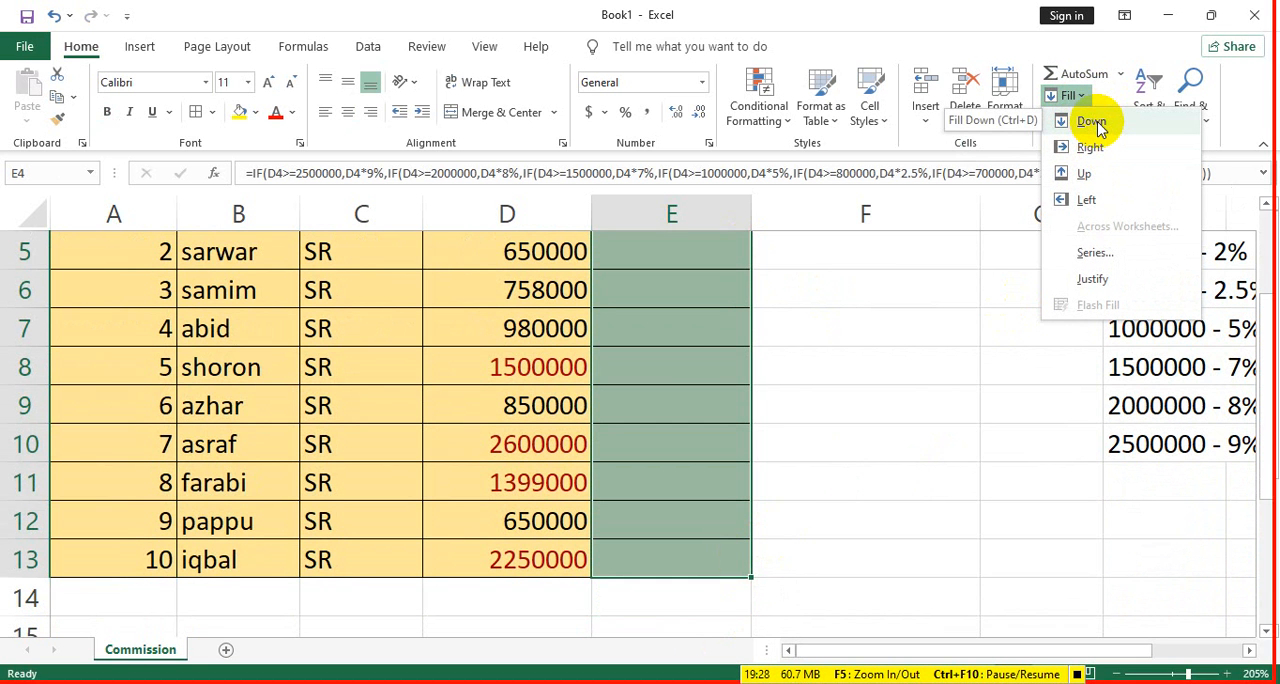
pyautogui.click(1092, 122)
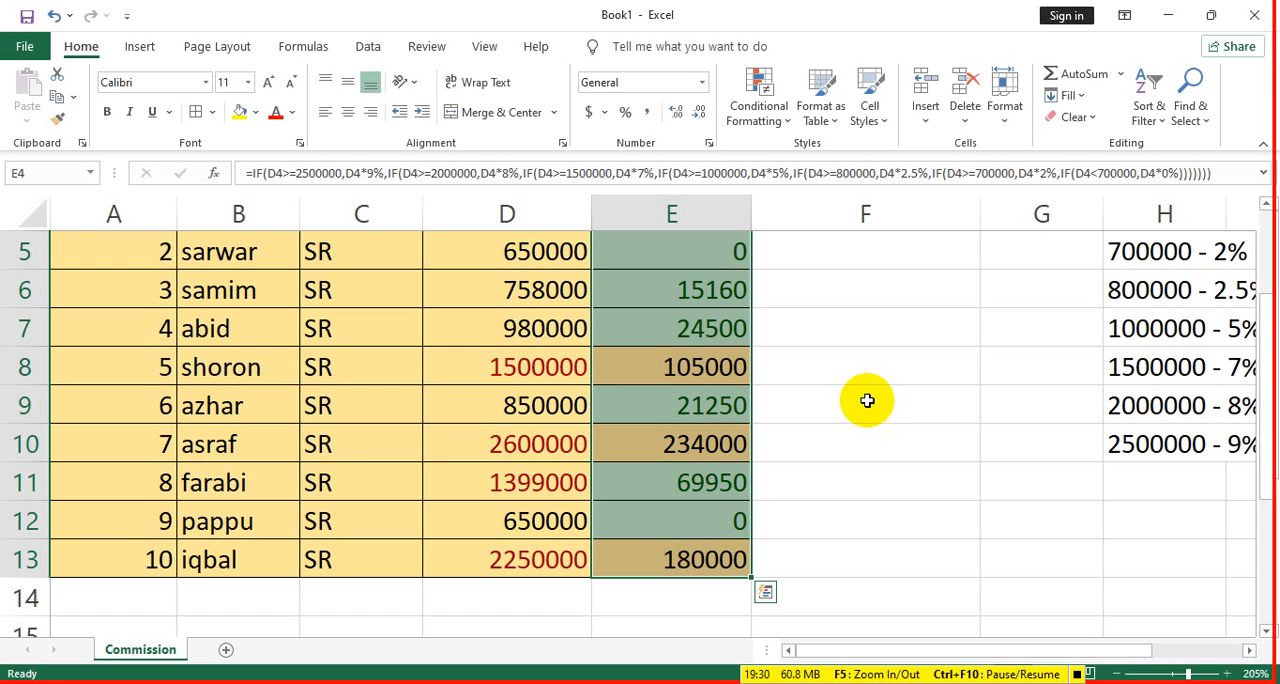
# - AutoFill the commission formula from E4 down to E13 over the existing values
pyautogui.scroll(1, 867, 401)
pyautogui.click(731, 372)
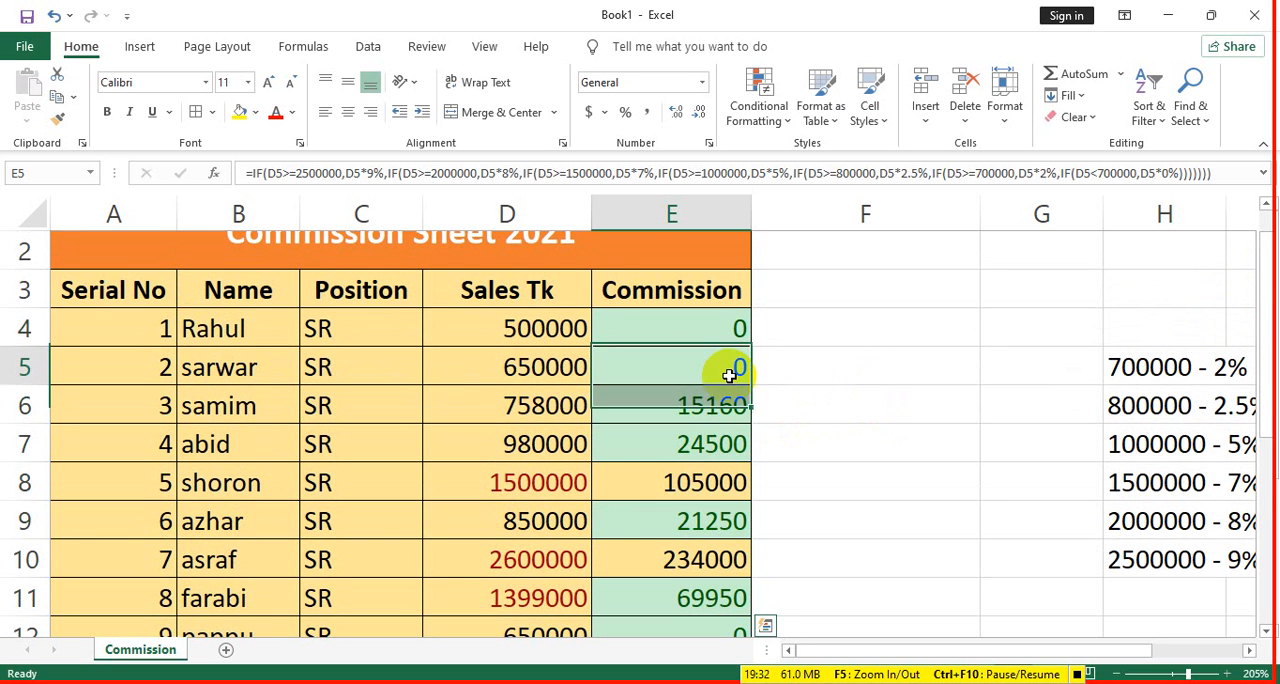
pyautogui.click(727, 334)
pyautogui.moveTo(748, 347); pyautogui.dragTo(737, 585)
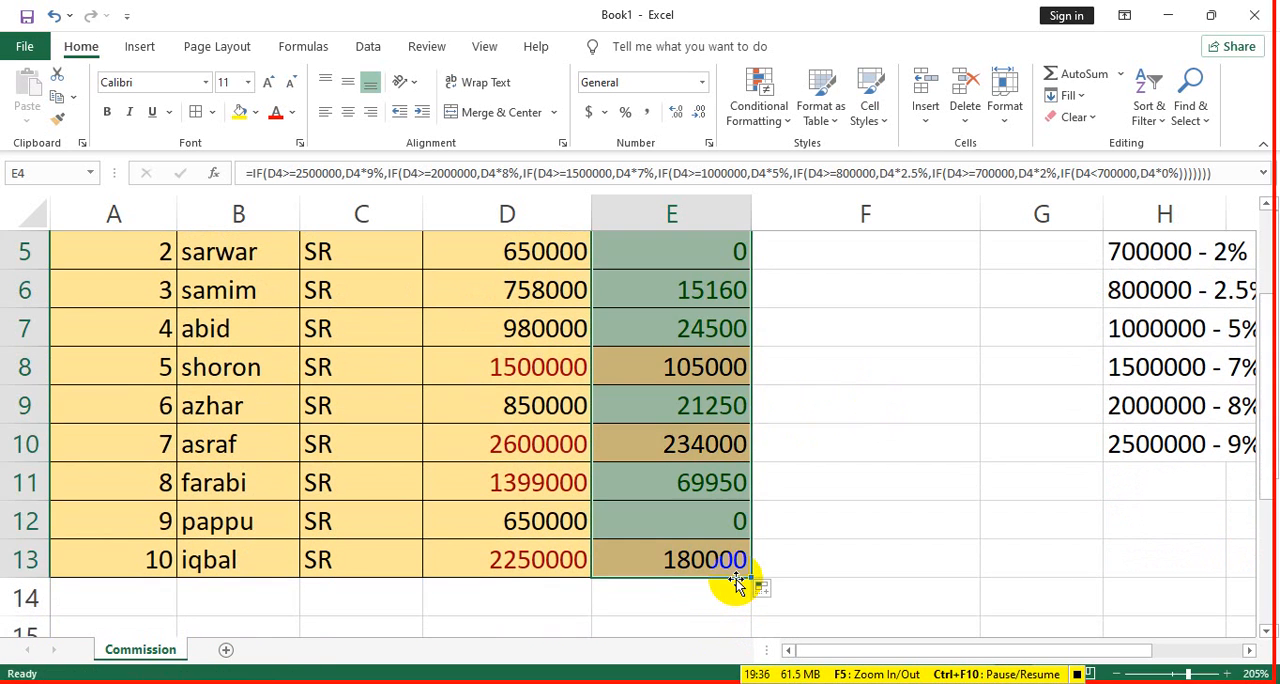
pyautogui.click(817, 471)
pyautogui.scroll(2, 770, 330)
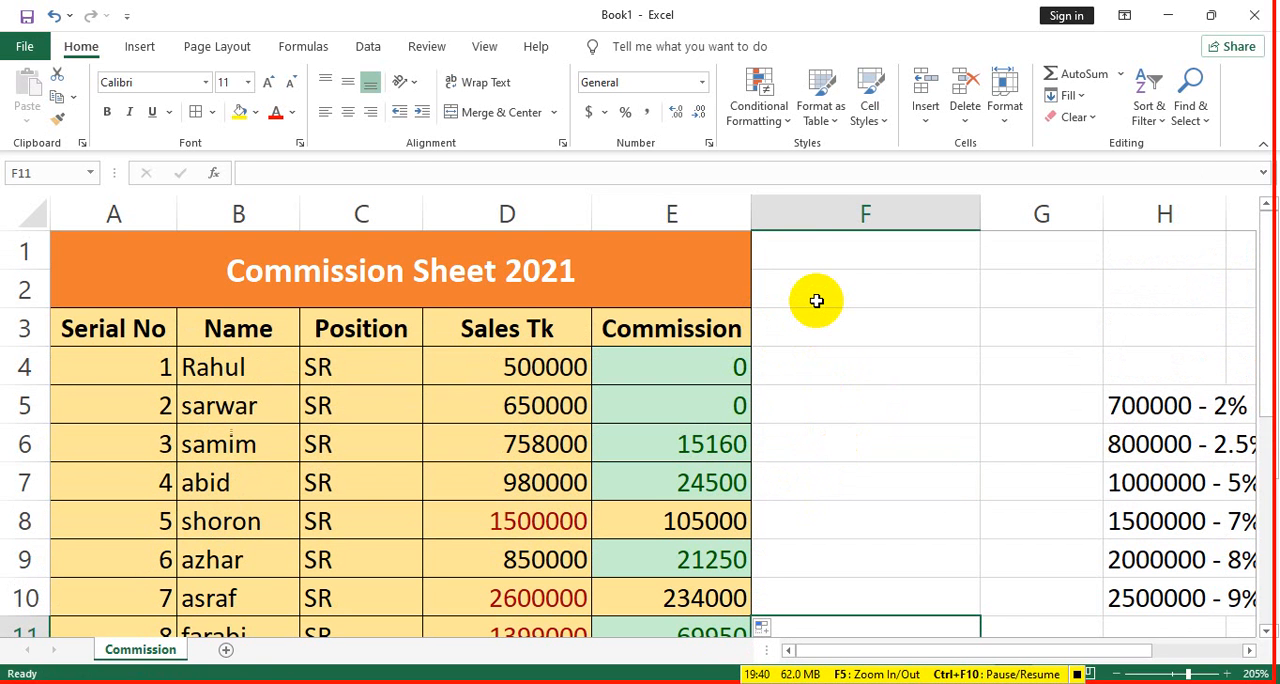
# - Empty the commission cells E5:E13 again, keeping the formula in E4
pyautogui.click(673, 371)
pyautogui.scroll(-1, 745, 530)
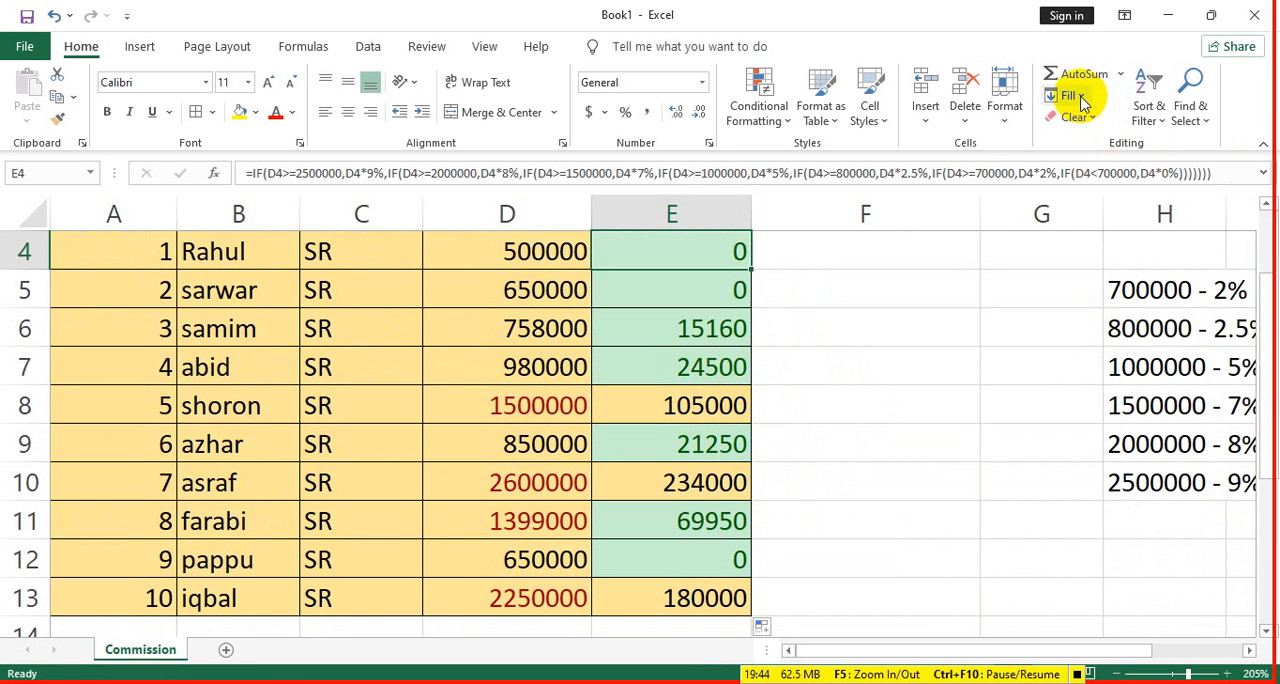
pyautogui.moveTo(737, 285); pyautogui.dragTo(736, 620)
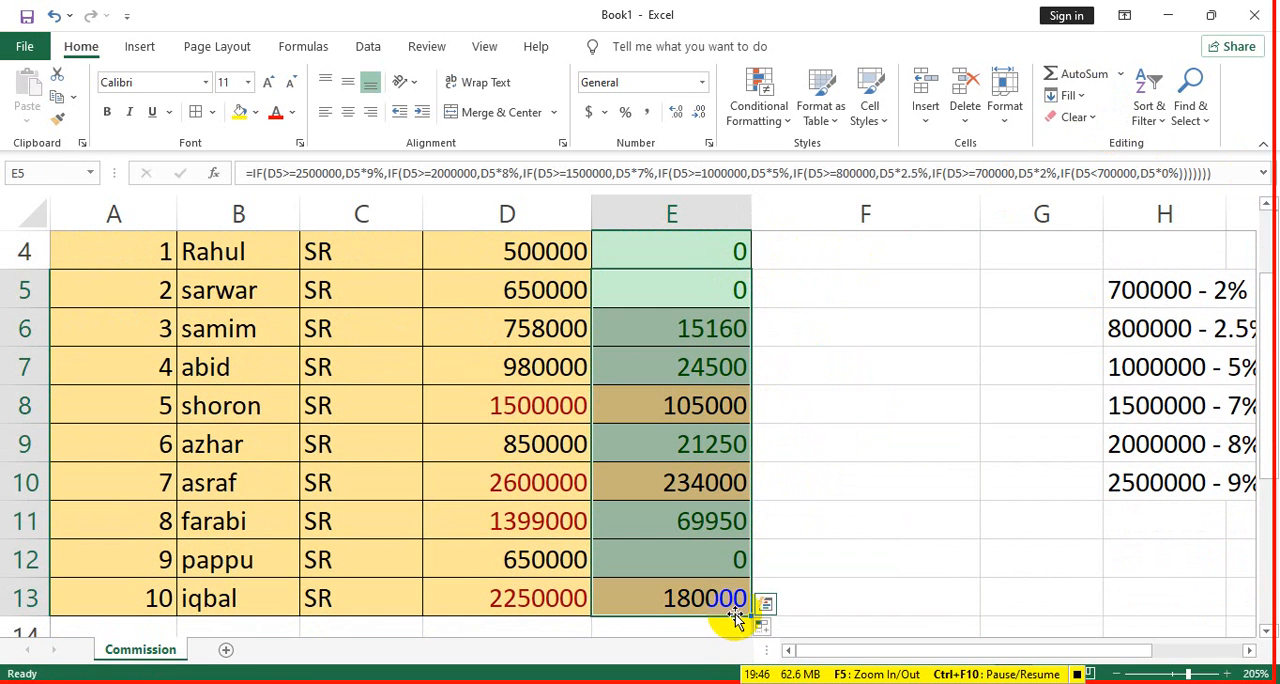
pyautogui.press('Delete')
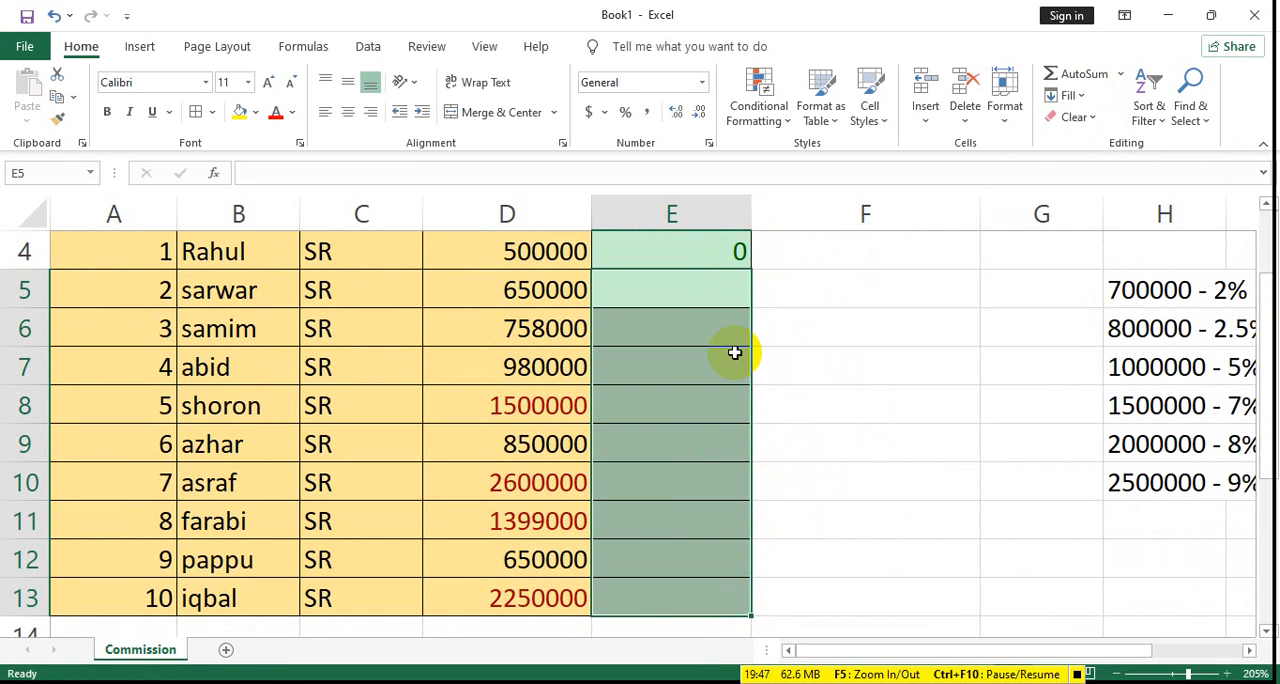
# - Try Fill Down once more on the range E4:E13, and undo that fill
pyautogui.click(714, 254)
pyautogui.moveTo(714, 254); pyautogui.dragTo(718, 590)
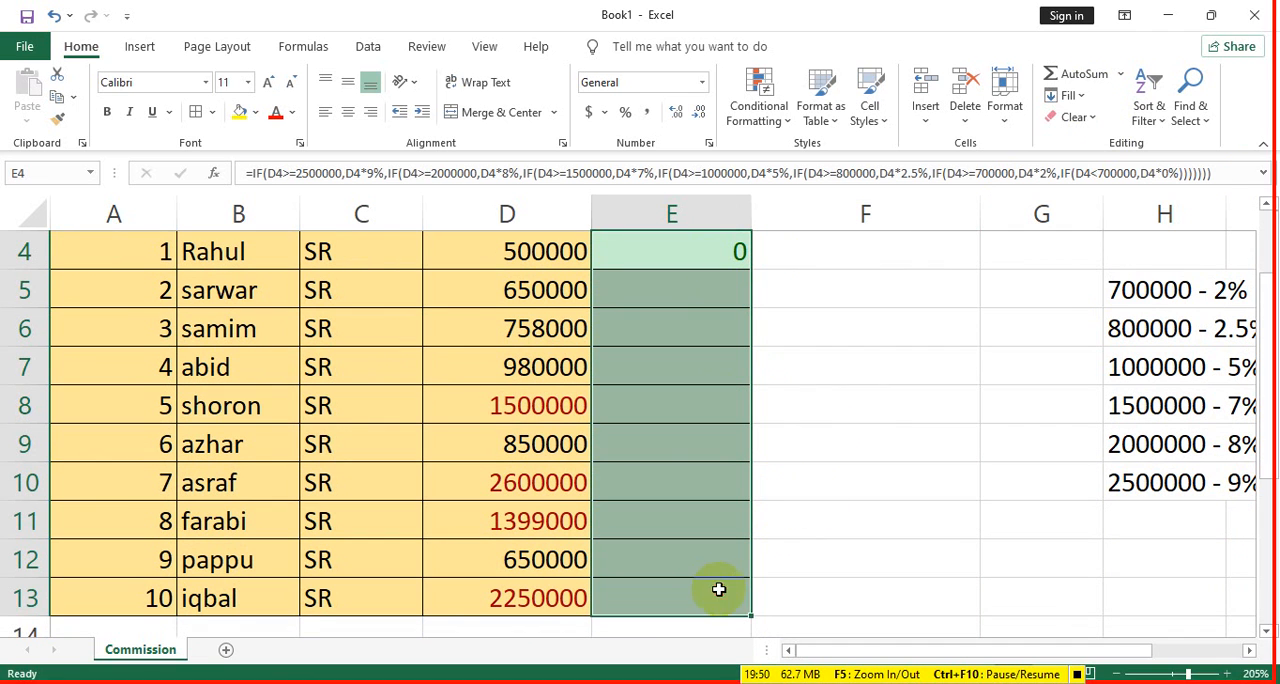
pyautogui.click(1070, 95)
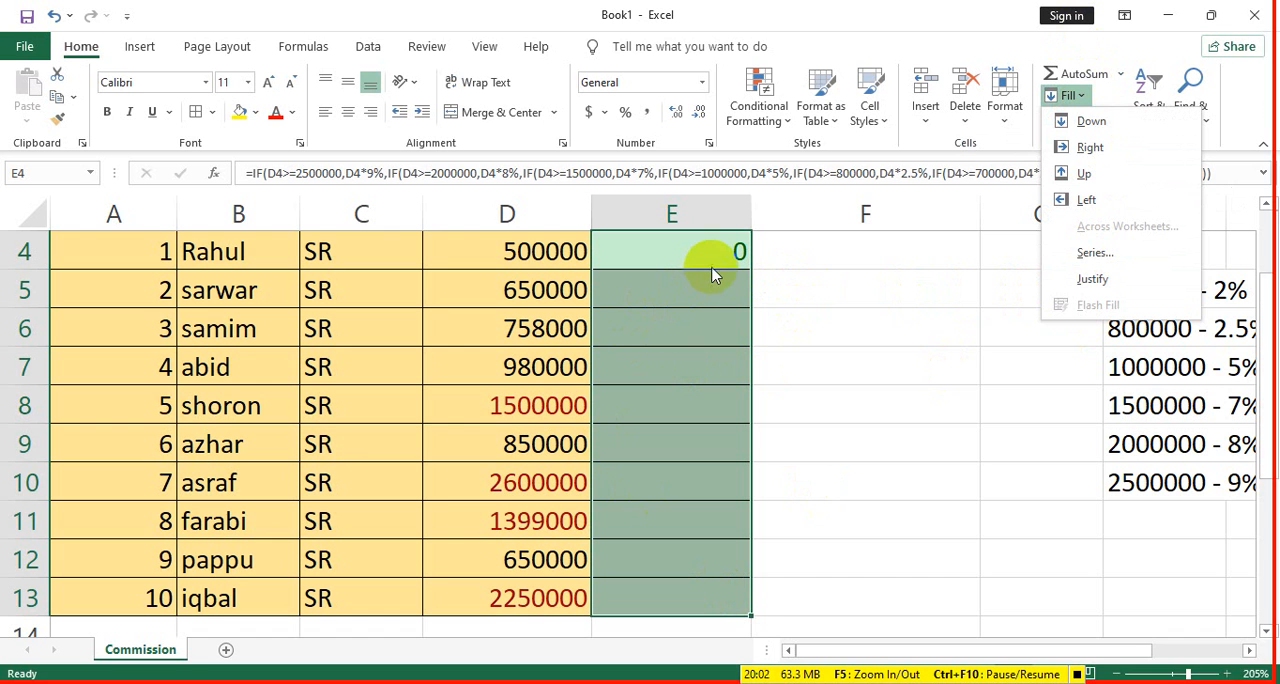
pyautogui.click(1070, 121)
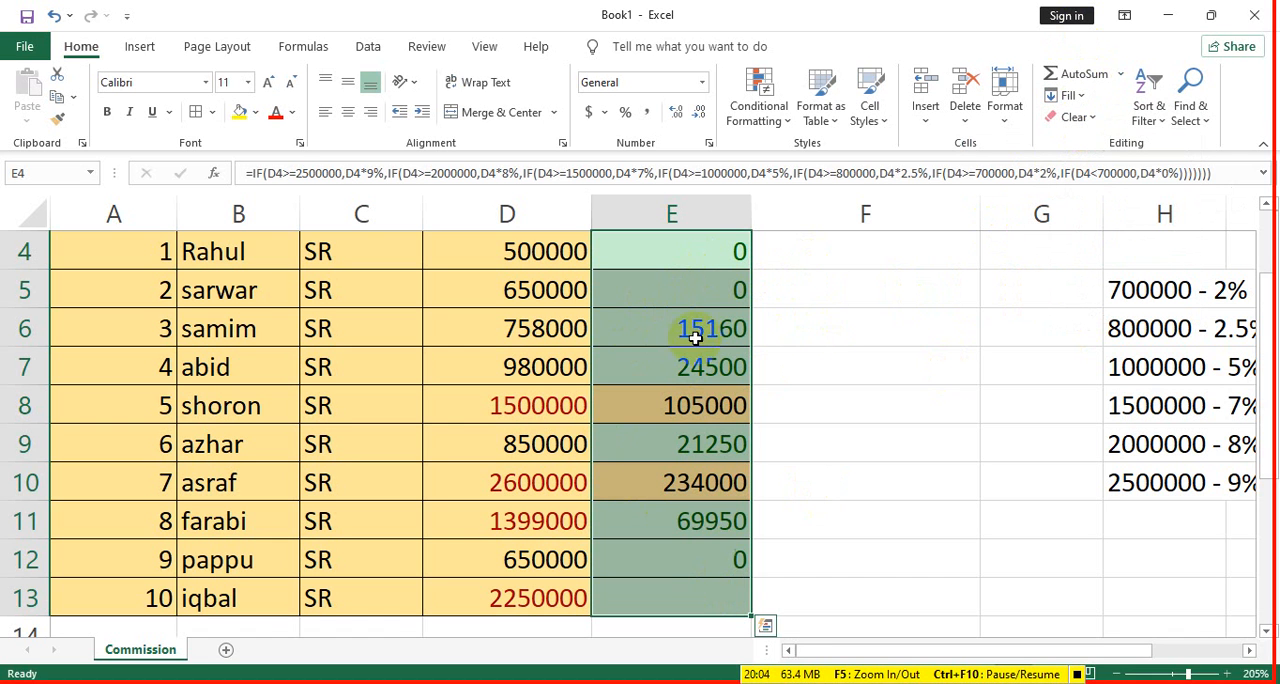
pyautogui.hotkey('ctrl', 'z')
# - AutoFill the commission formula from E4 down the emptied Commission column to row 13
pyautogui.click(717, 262)
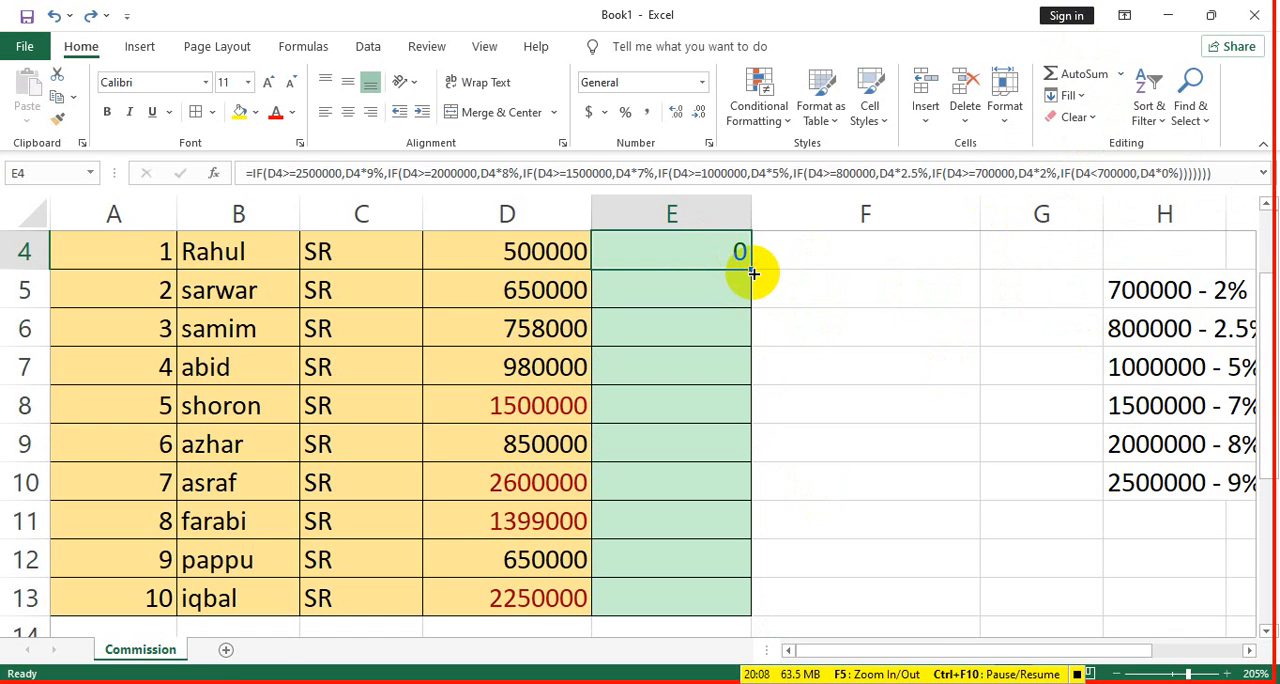
pyautogui.doubleClick(754, 271)
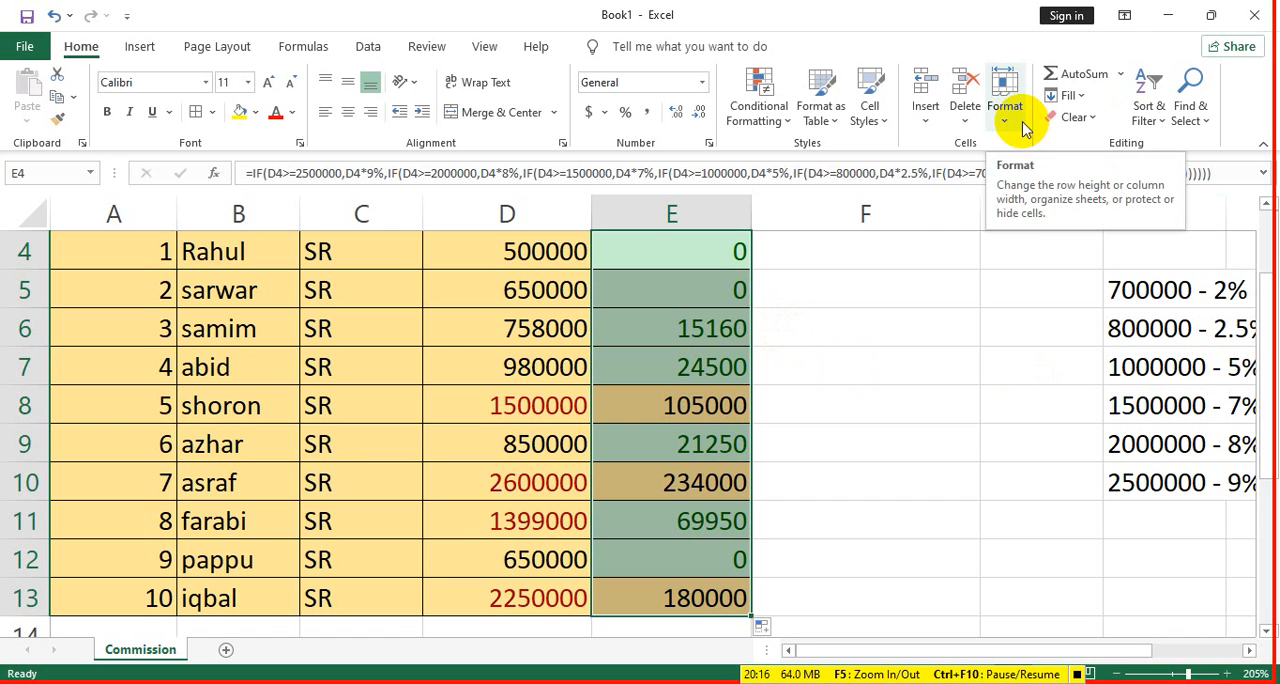
# - Try Clear All on the whole commission table A1:E13, and undo it
pyautogui.click(1075, 117)
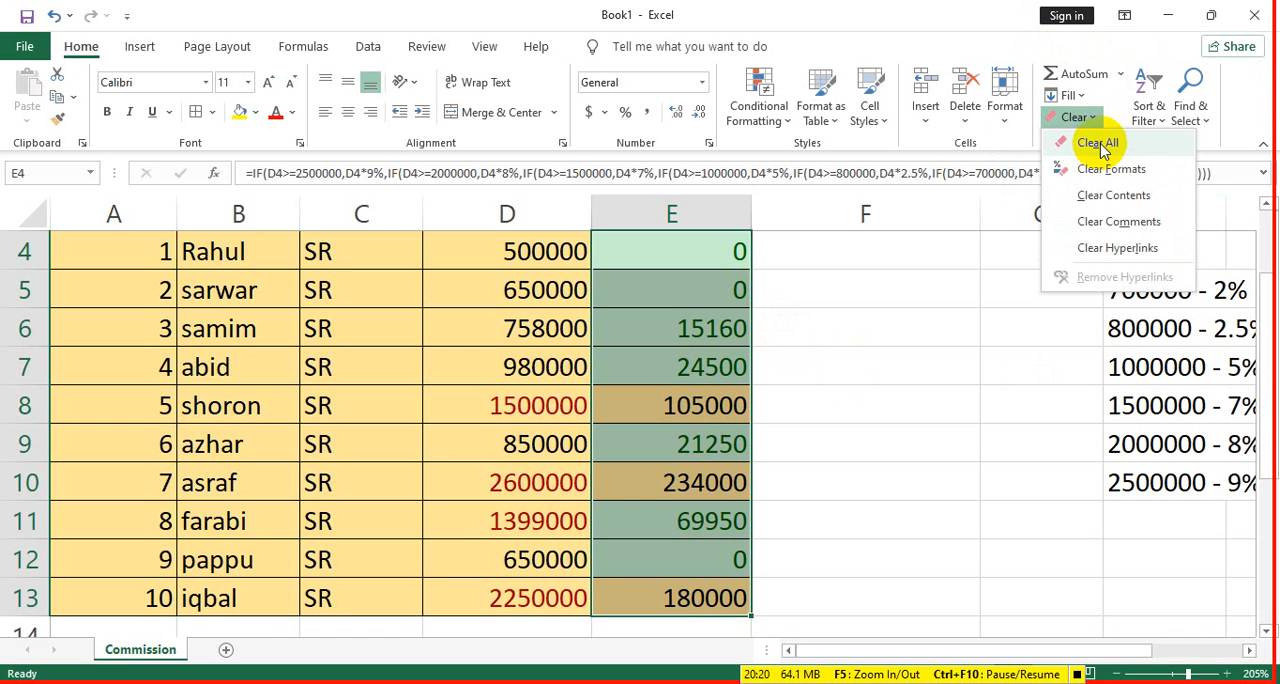
pyautogui.click(668, 604)
pyautogui.moveTo(668, 604); pyautogui.dragTo(130, 248)
pyautogui.click(1088, 125)
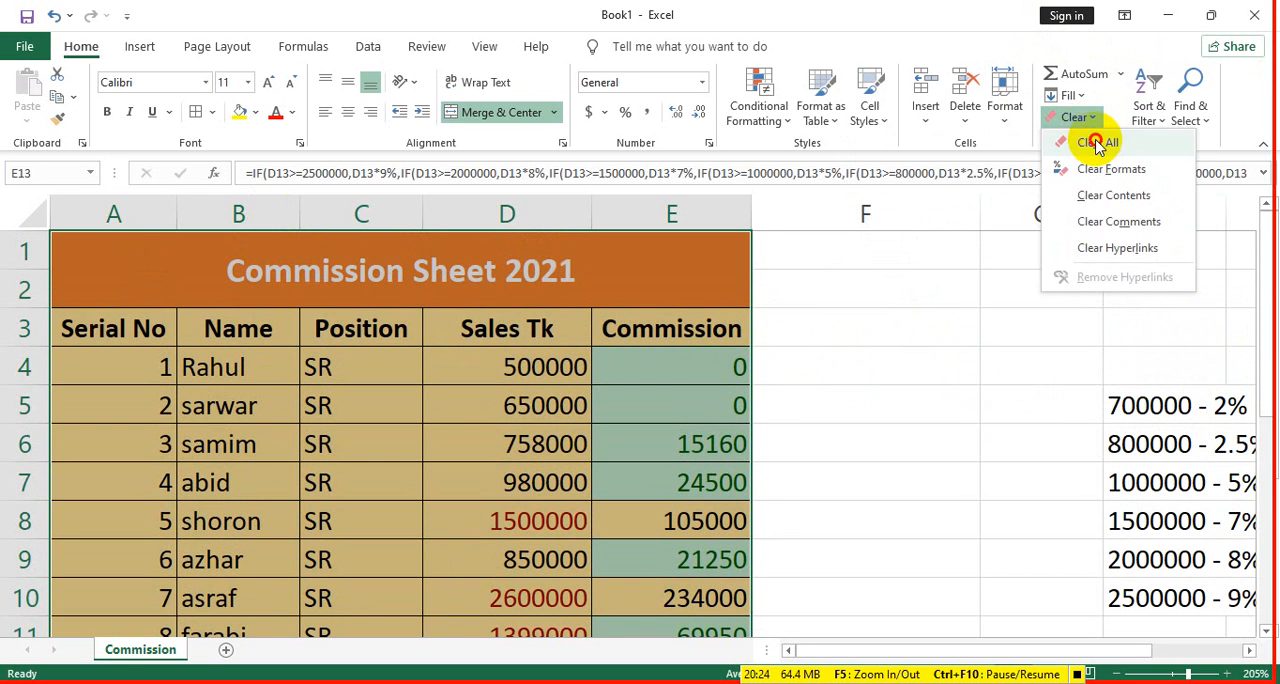
pyautogui.click(1098, 140)
pyautogui.scroll(3, 634, 323)
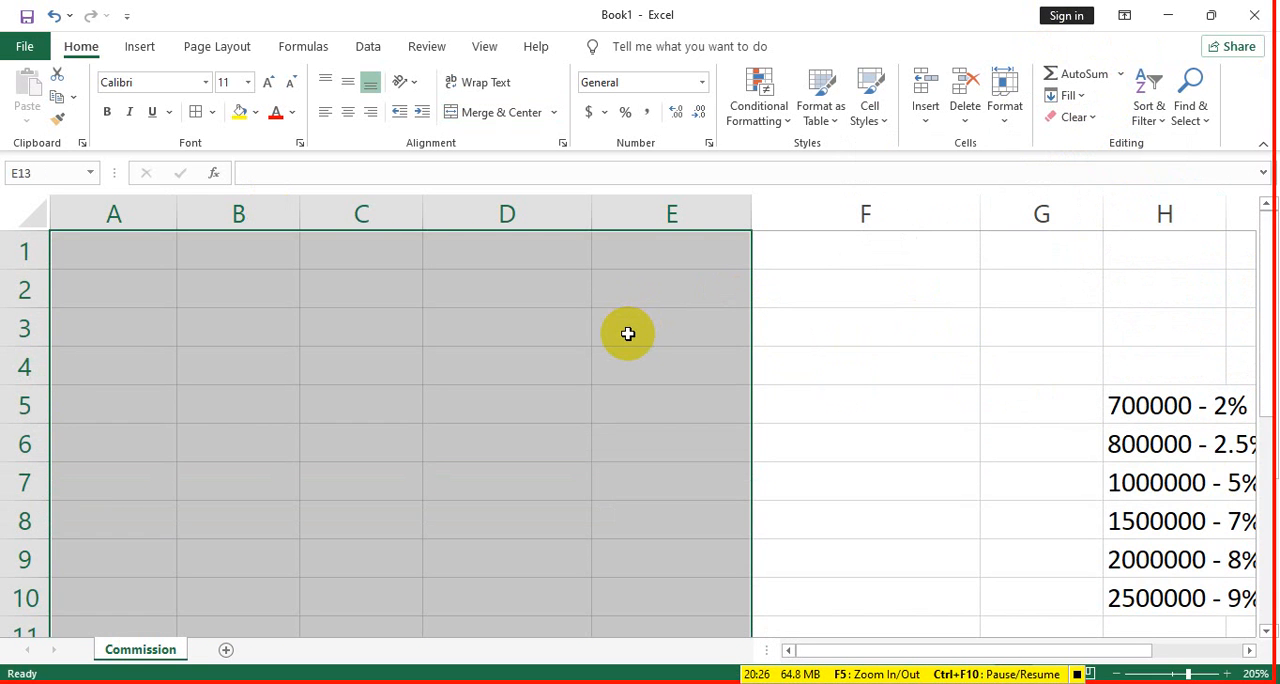
pyautogui.click(54, 16)
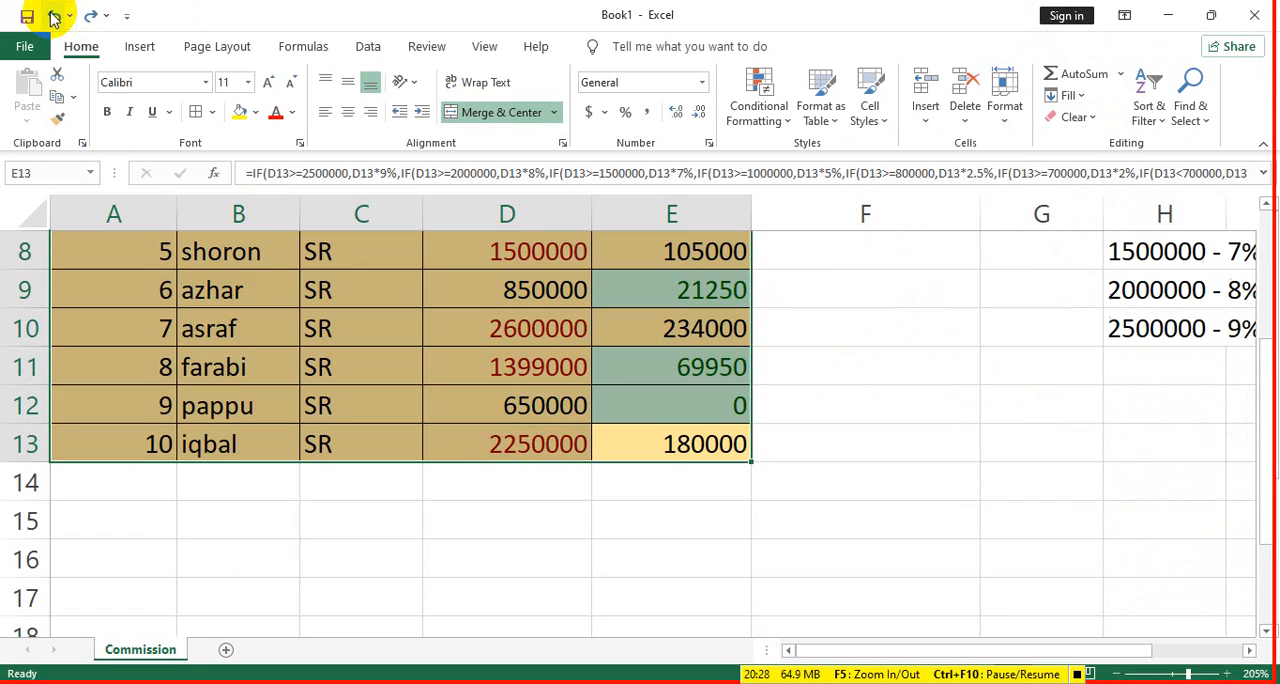
pyautogui.scroll(3, 909, 283)
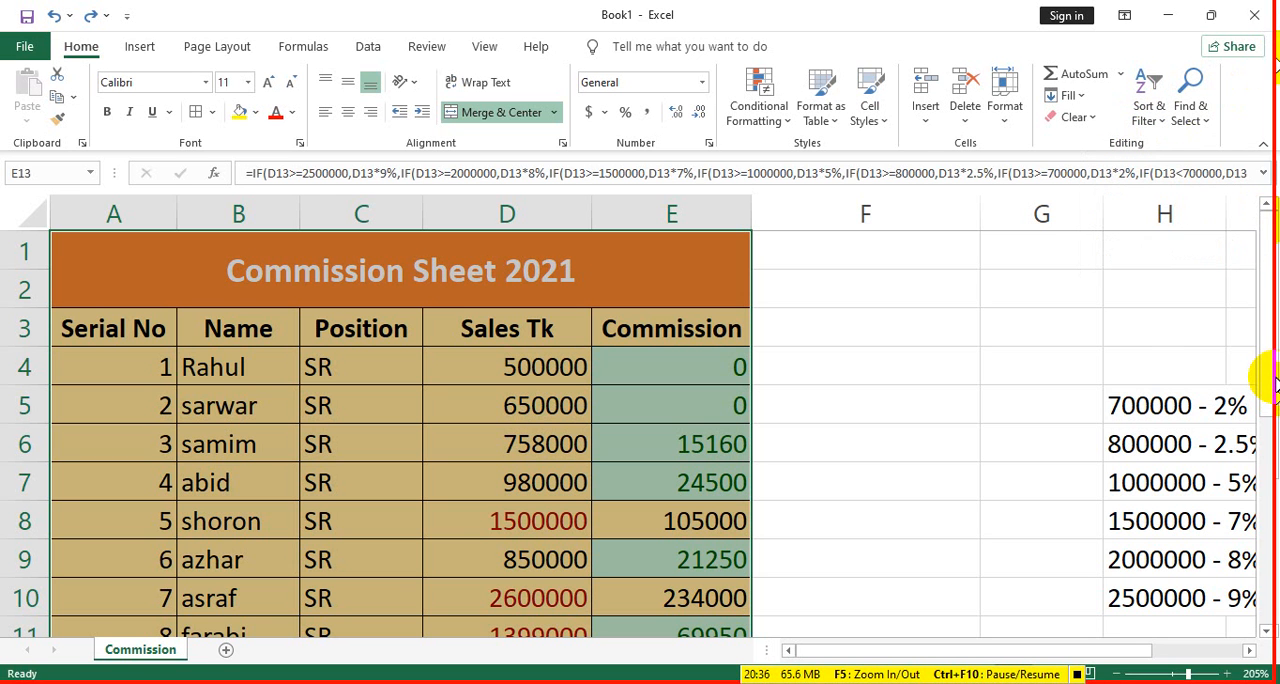
# - Select the commission table without its title, A3:E13, and turn on filtering for its header row
pyautogui.scroll(-3, 660, 330)
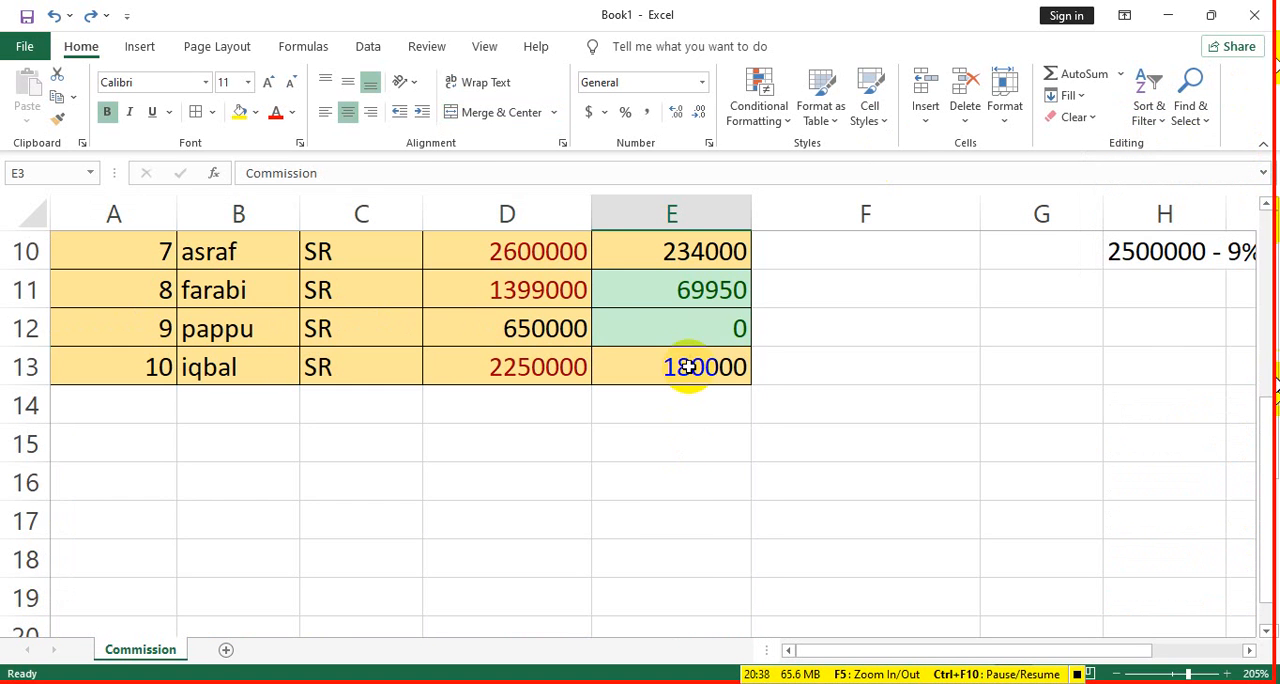
pyautogui.moveTo(691, 365); pyautogui.dragTo(285, 257)
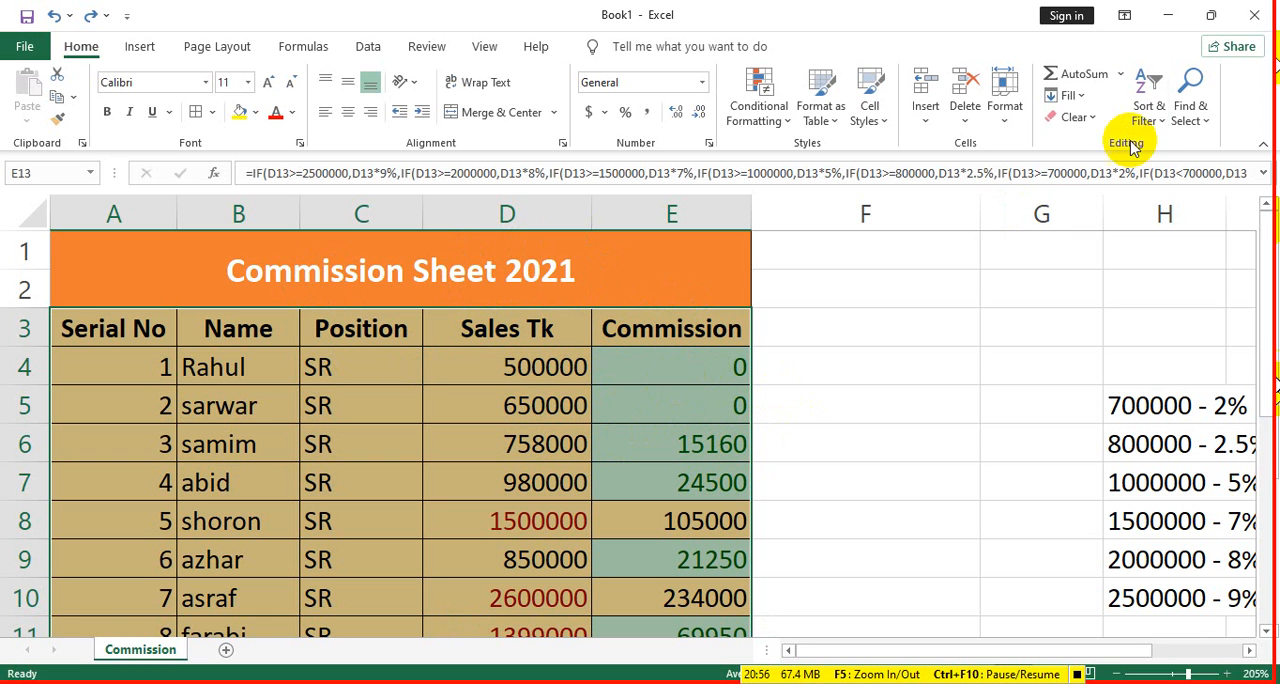
pyautogui.click(1160, 122)
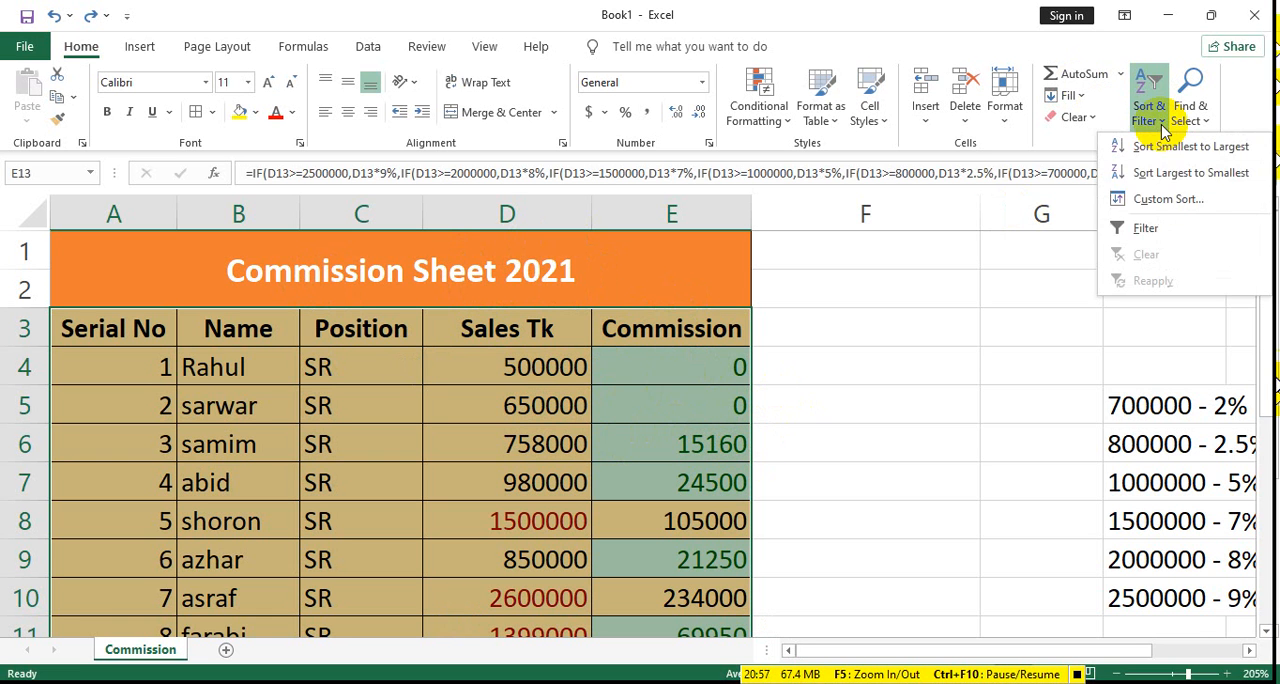
pyautogui.click(1163, 238)
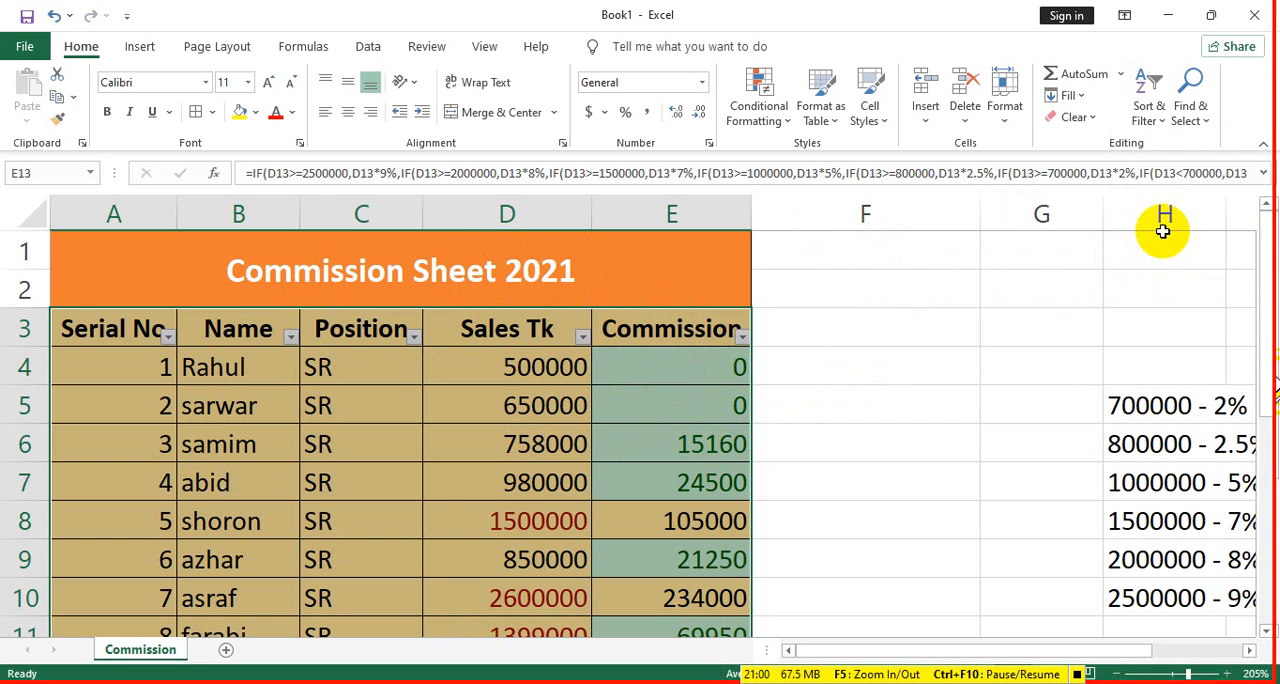
pyautogui.click(582, 337)
pyautogui.click(829, 378)
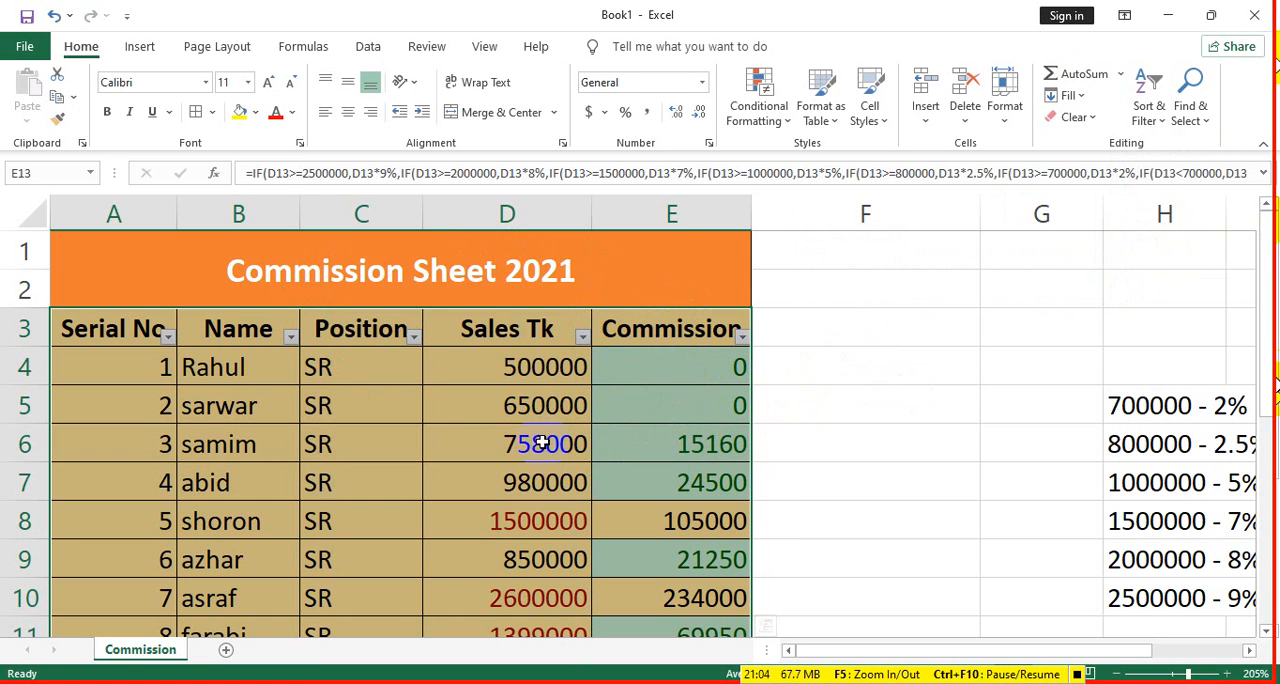
pyautogui.scroll(-3, 537, 440)
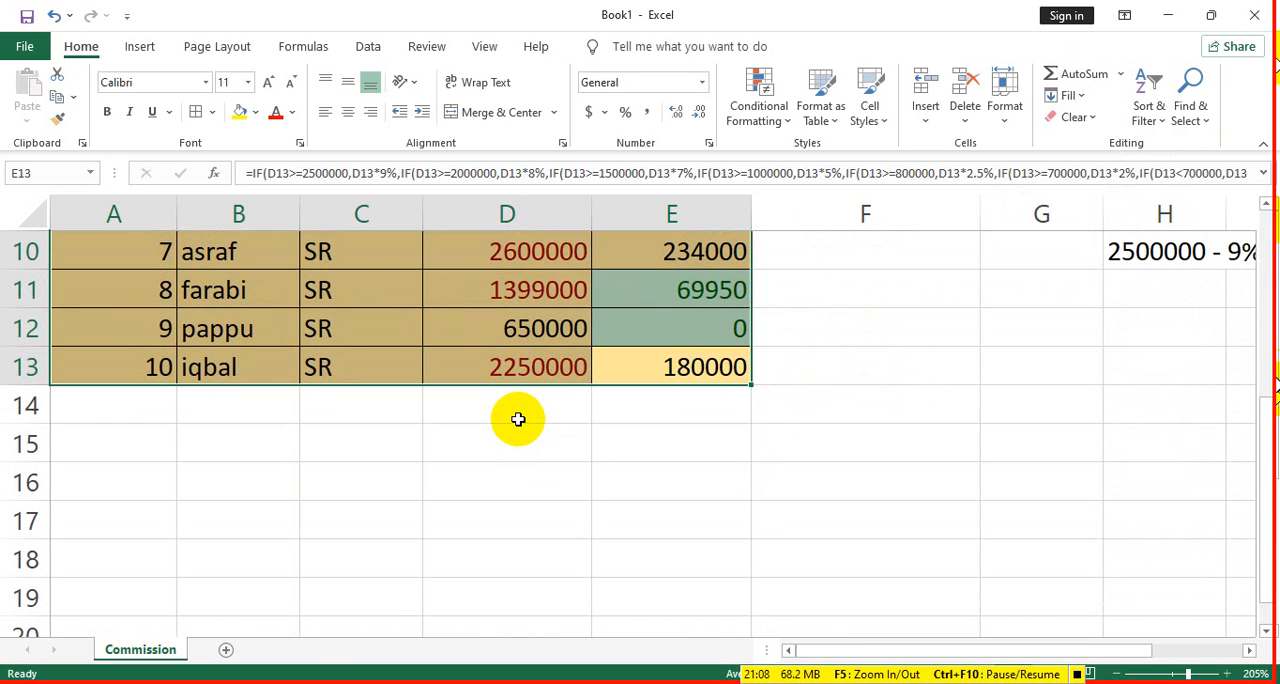
pyautogui.scroll(3, 503, 345)
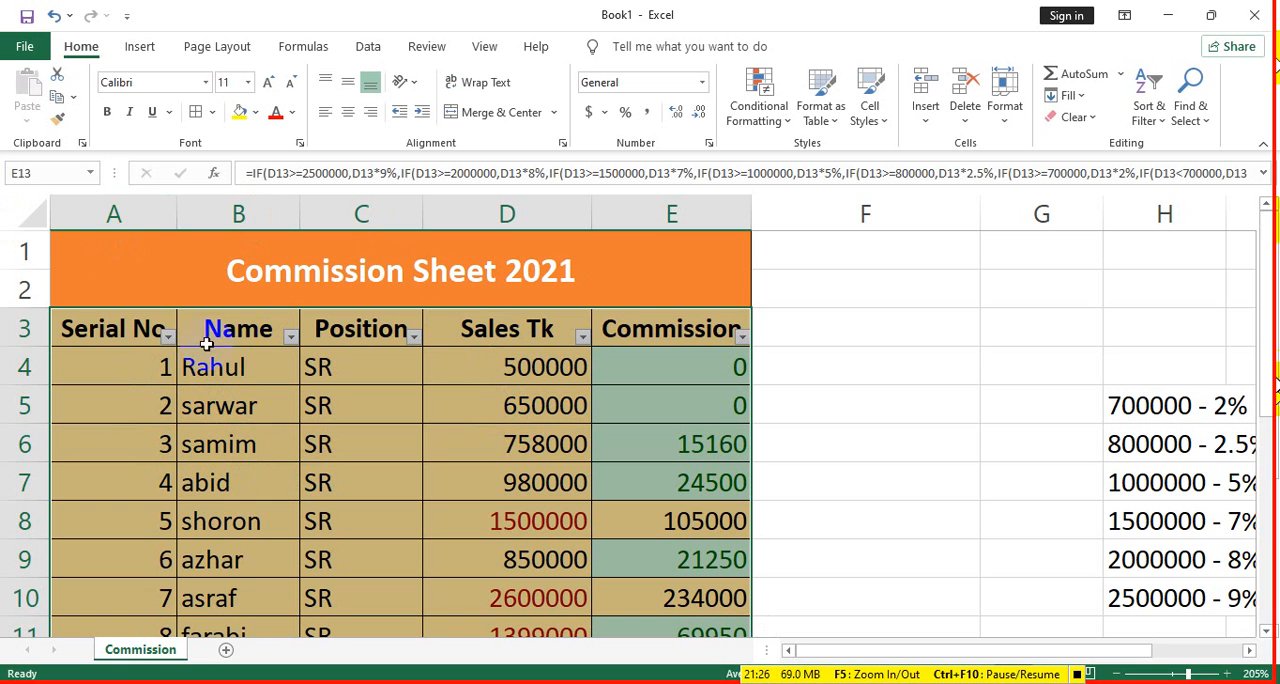
# - Filter the Name column to show only the last three names in its alphabetical list
pyautogui.click(290, 336)
pyautogui.scroll(-2, 423, 423)
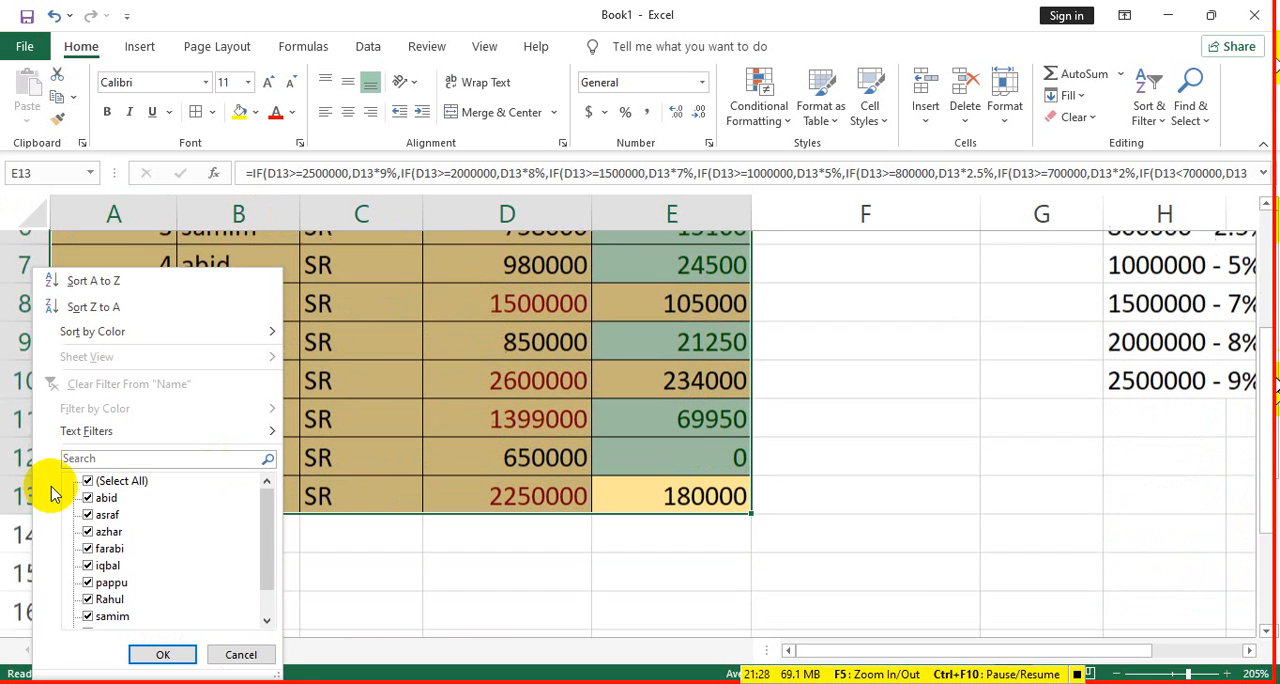
pyautogui.click(104, 498)
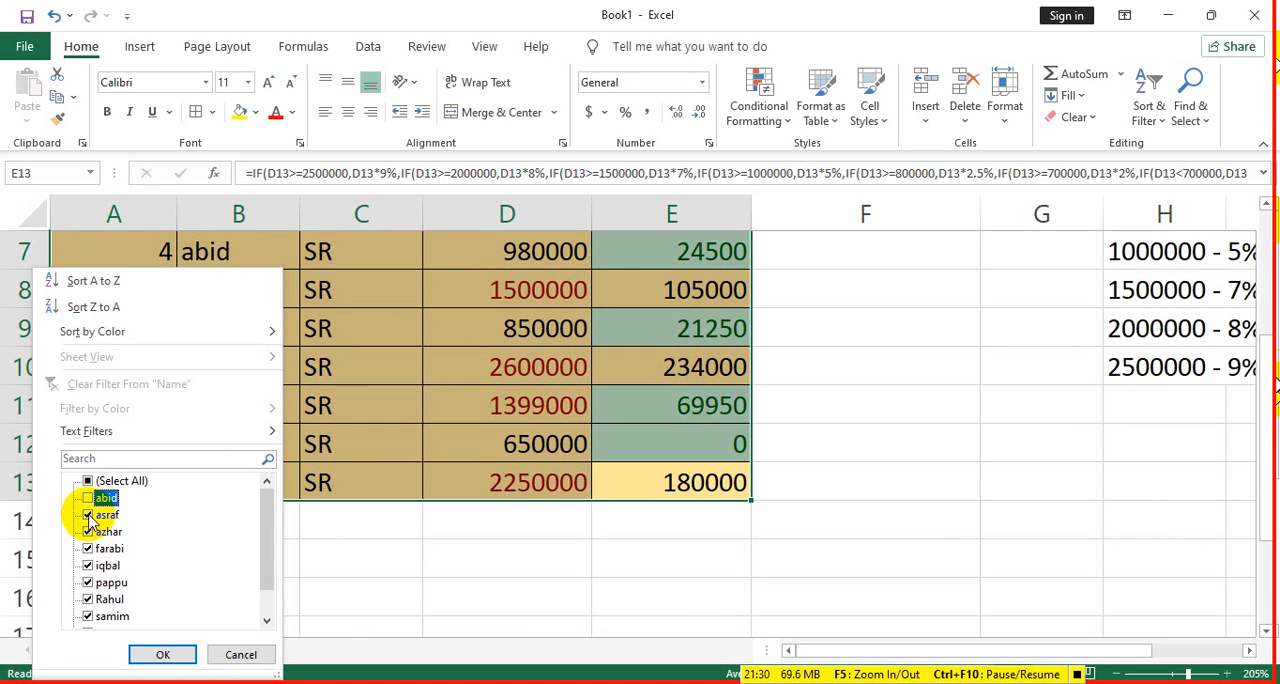
pyautogui.click(104, 514)
pyautogui.click(88, 532)
pyautogui.click(88, 549)
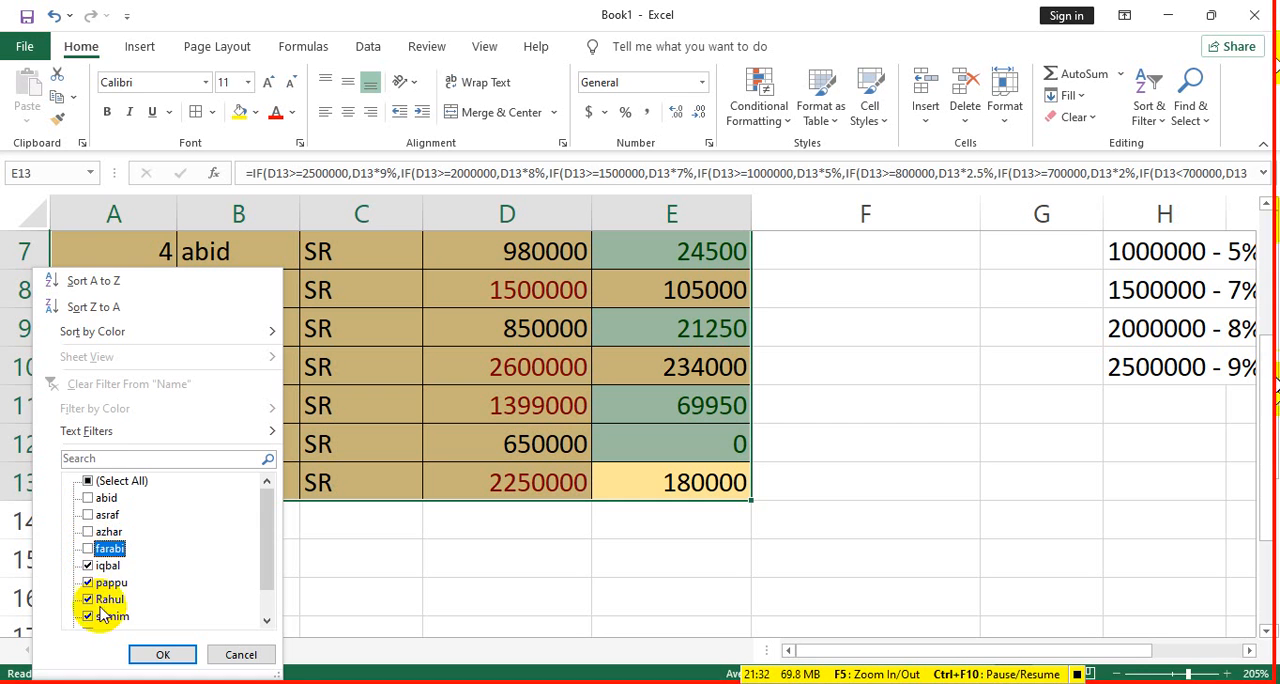
pyautogui.click(88, 481)
pyautogui.click(88, 481)
pyautogui.scroll(-1, 100, 610)
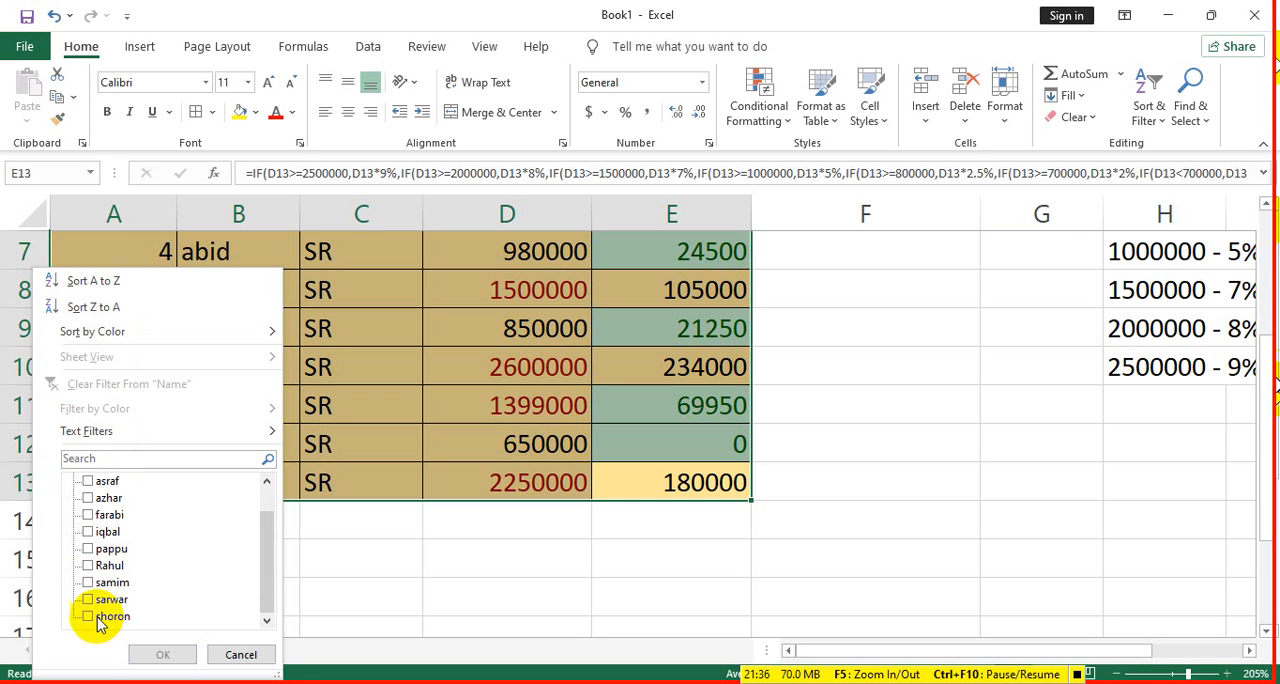
pyautogui.click(88, 599)
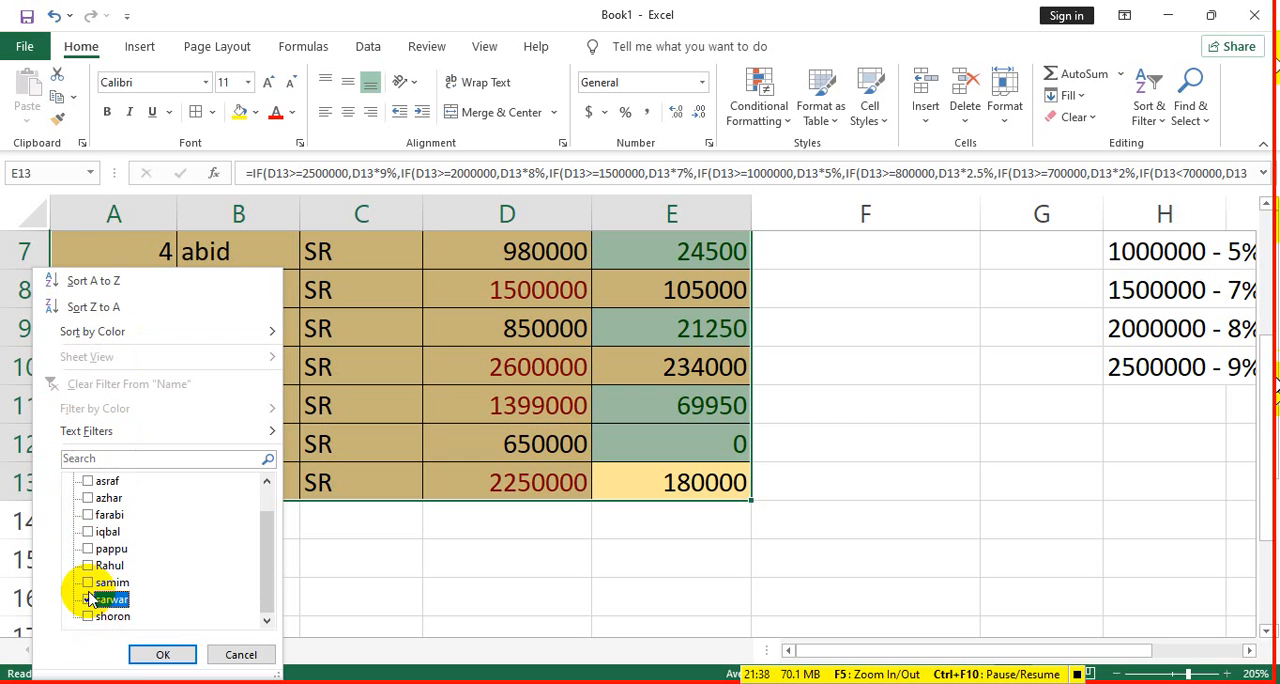
pyautogui.click(88, 582)
pyautogui.click(88, 616)
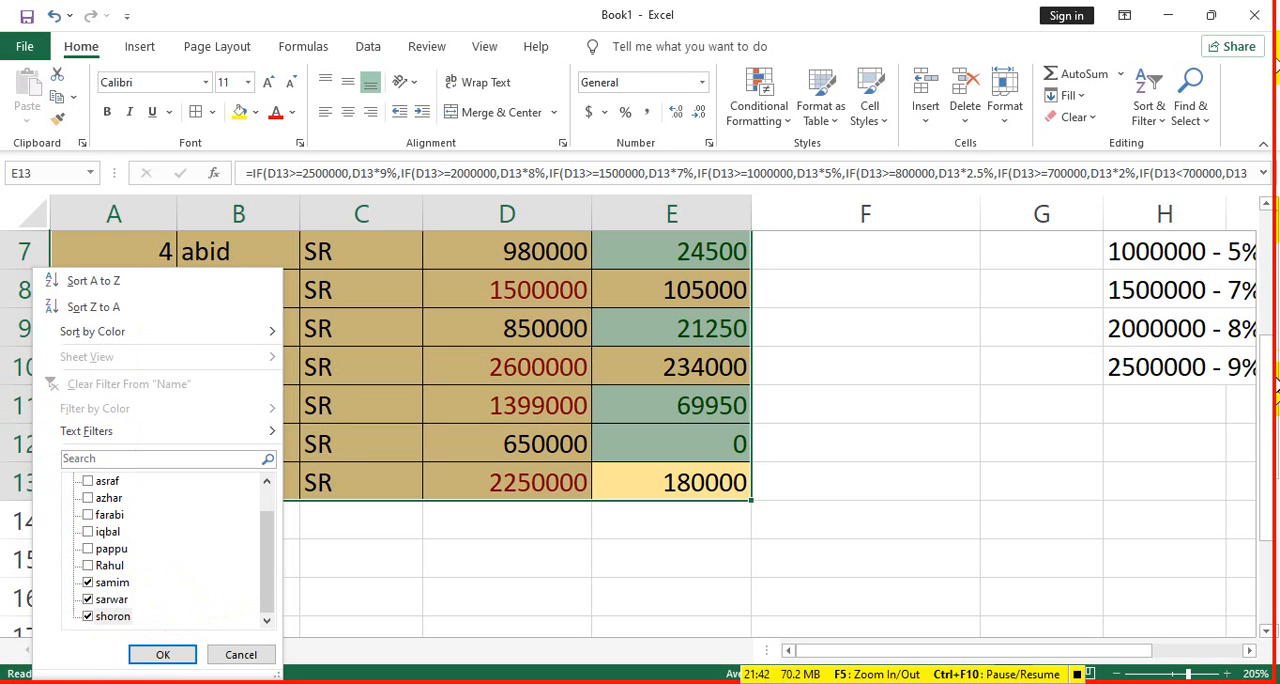
pyautogui.click(166, 655)
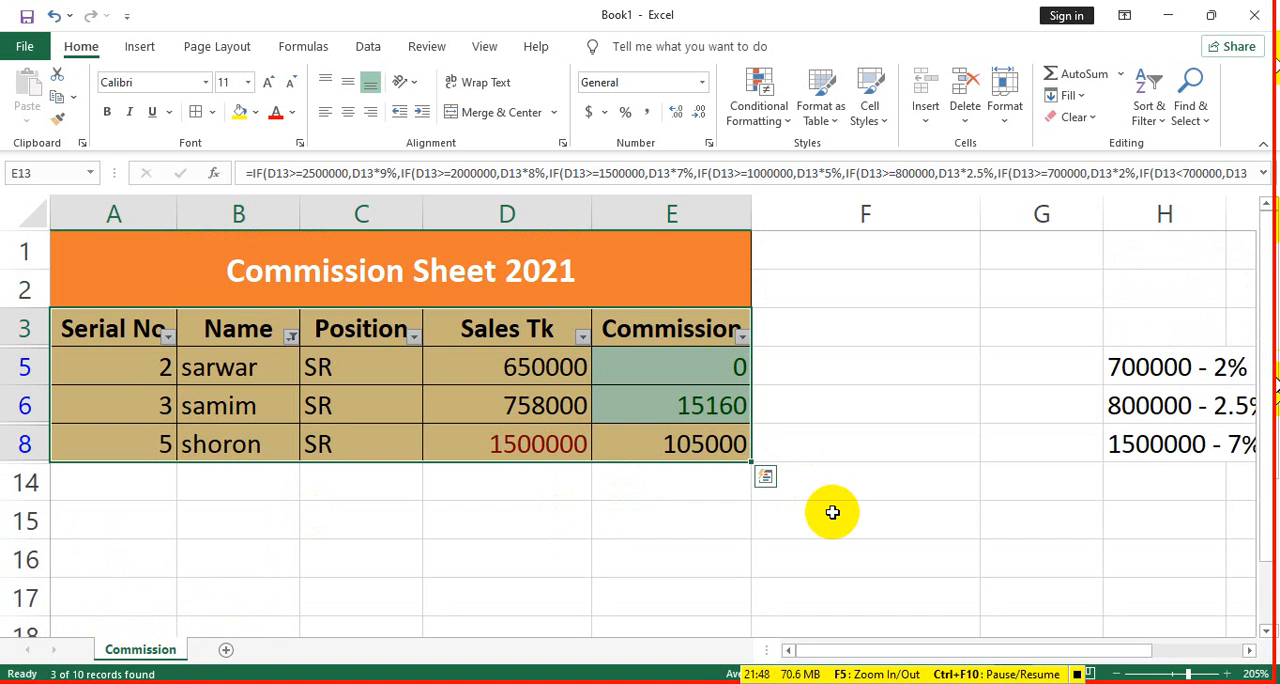
# - Select all names again in the Name column's filter and apply it to restore every table row
pyautogui.click(294, 341)
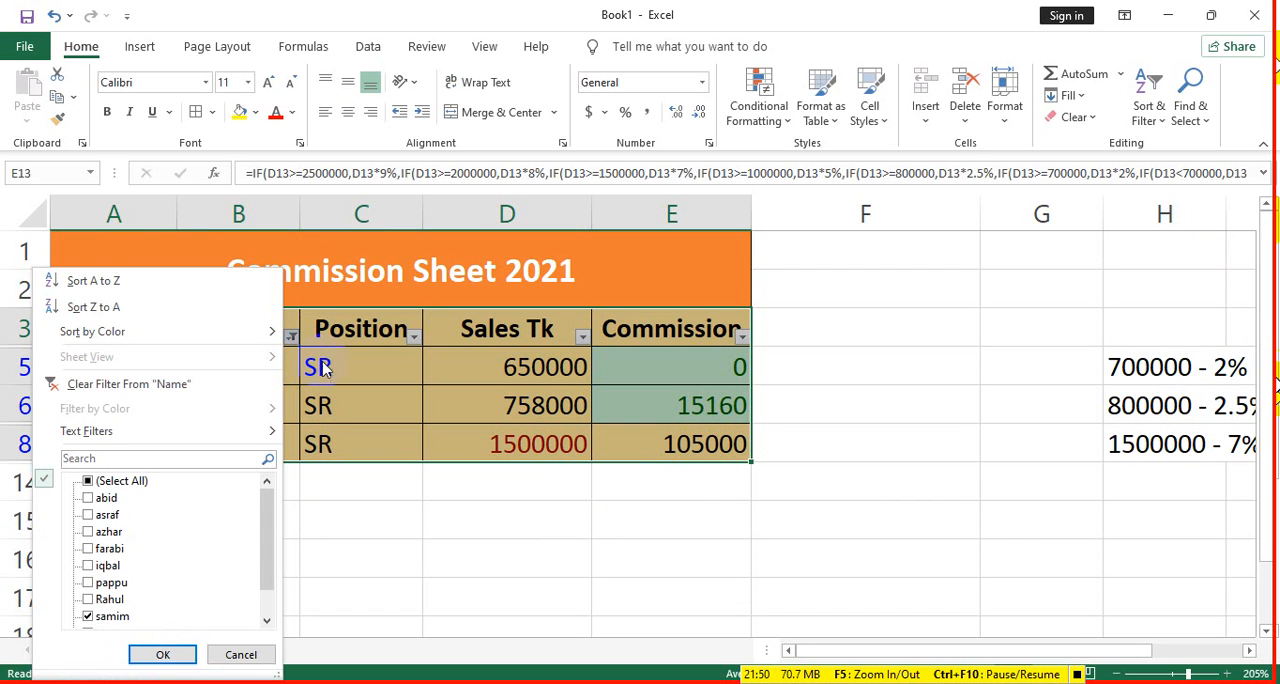
pyautogui.click(120, 482)
pyautogui.click(162, 654)
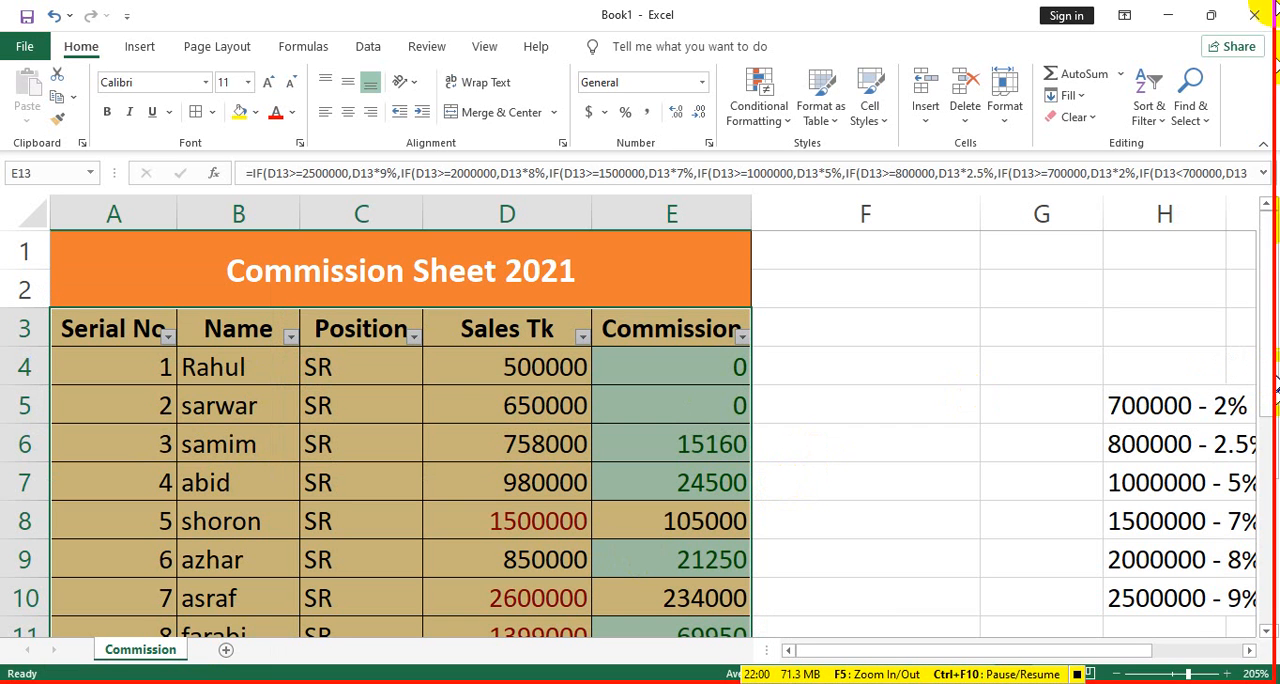
pyautogui.click(1208, 121)
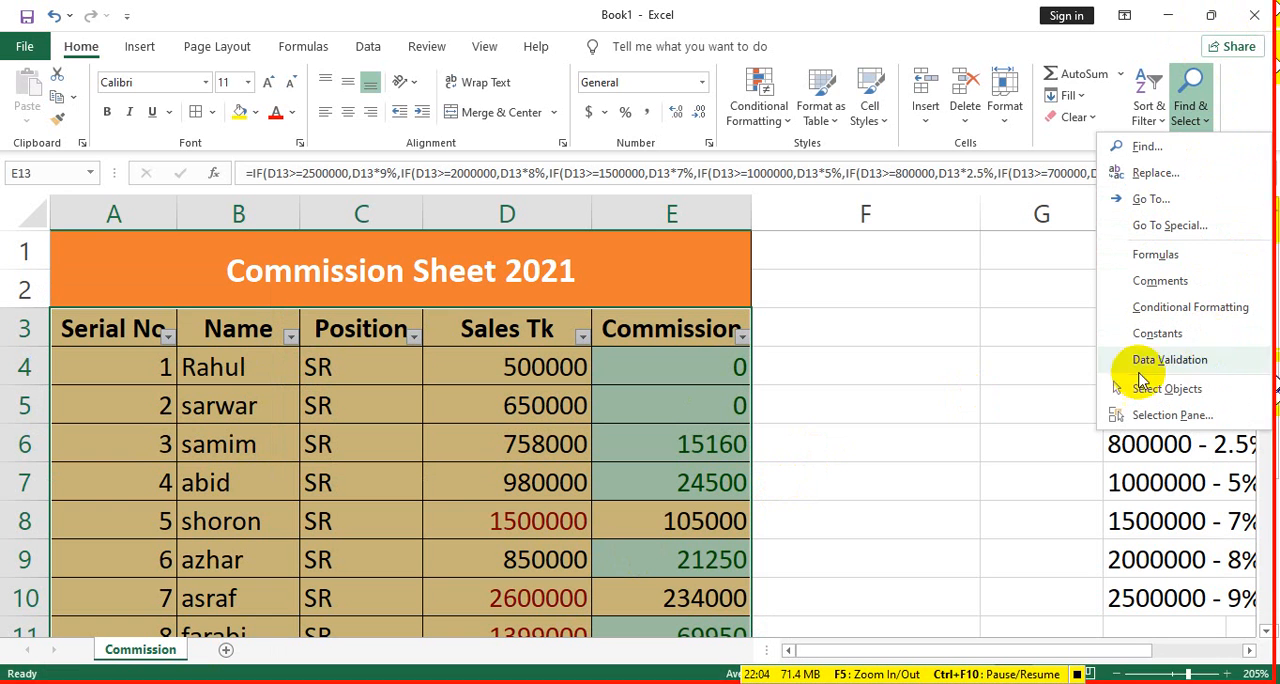
pyautogui.click(371, 42)
pyautogui.click(369, 47)
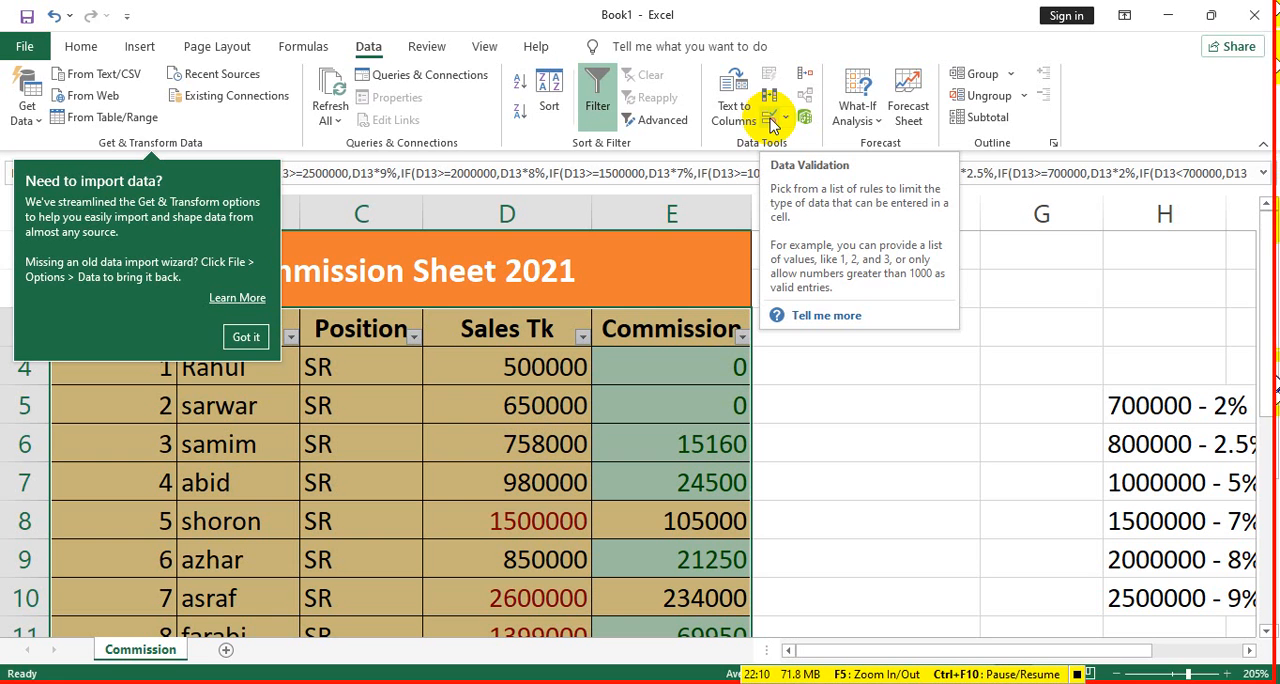
pyautogui.click(84, 47)
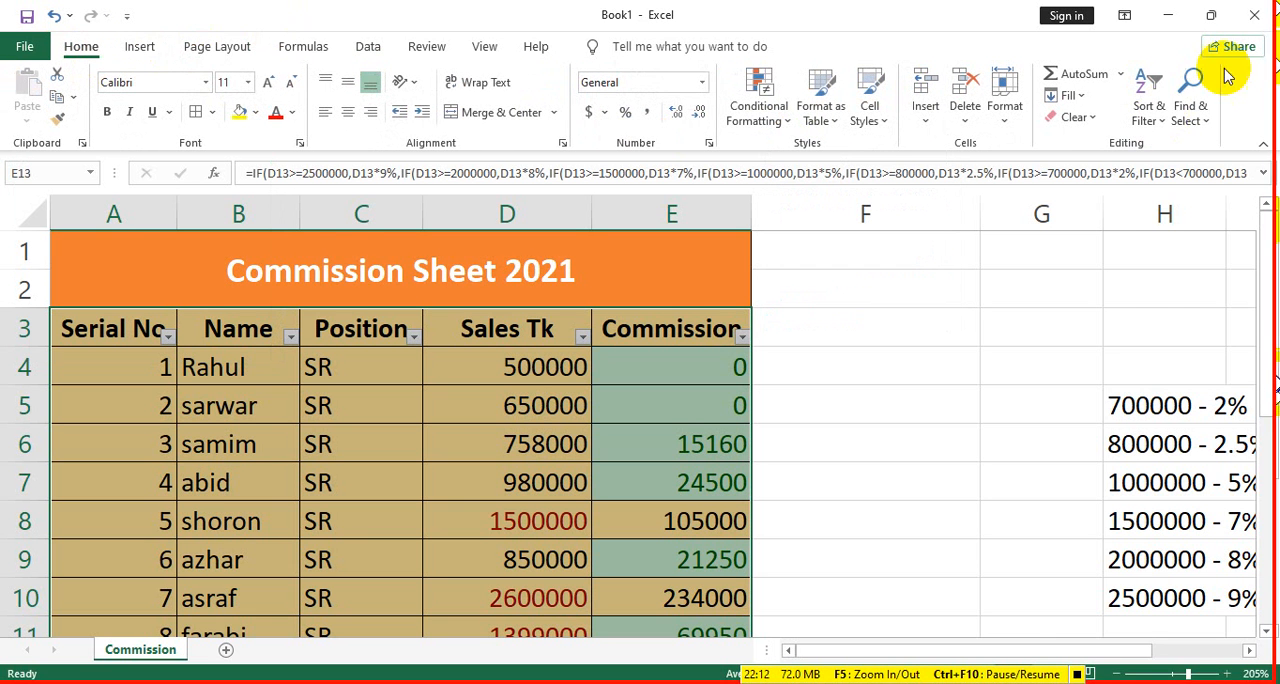
pyautogui.click(1190, 110)
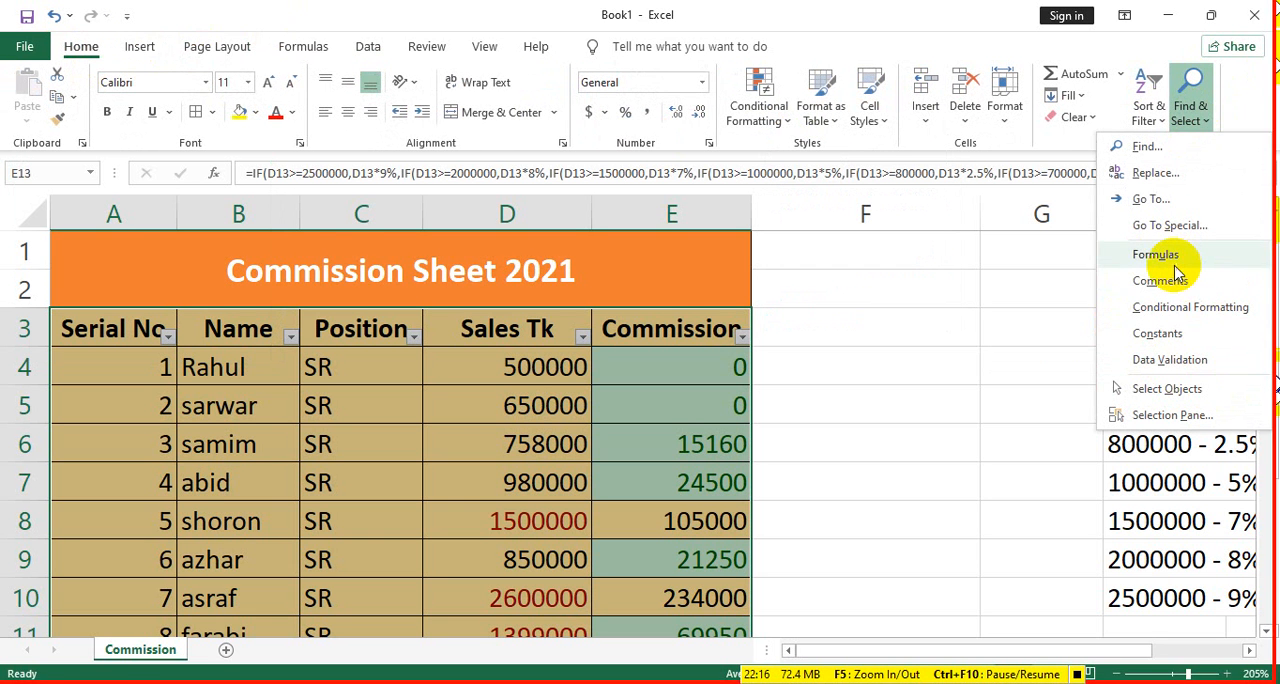
pyautogui.click(1008, 300)
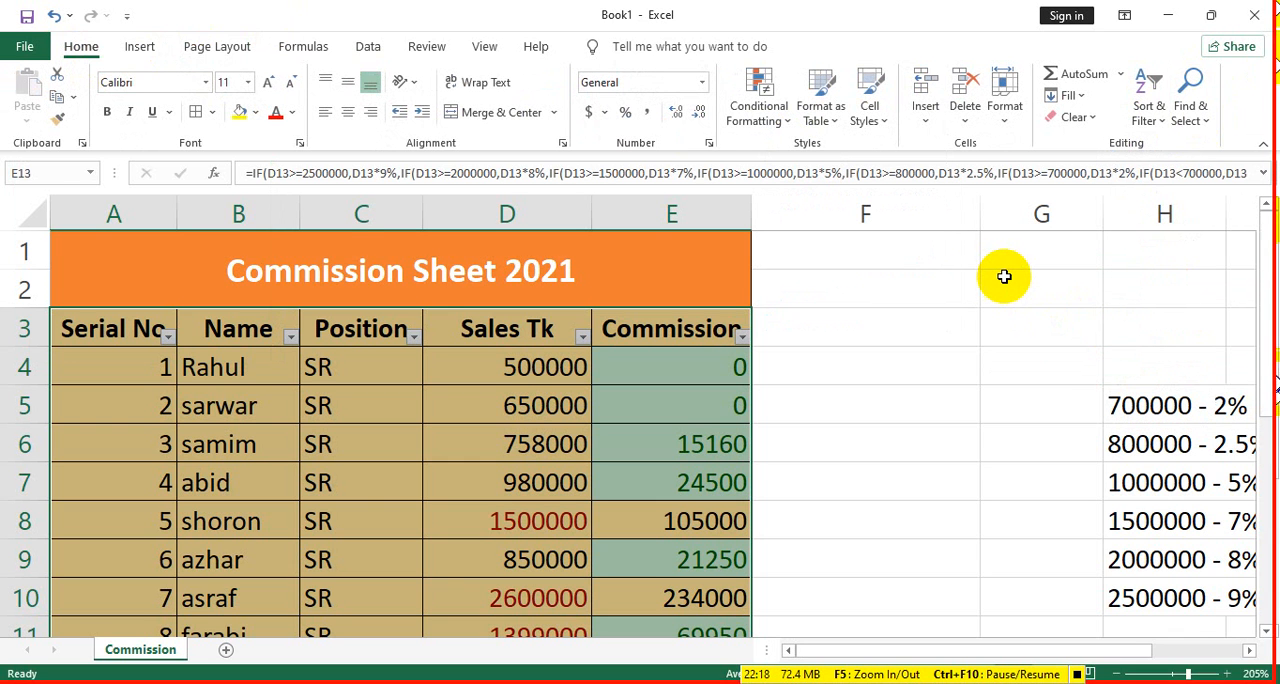